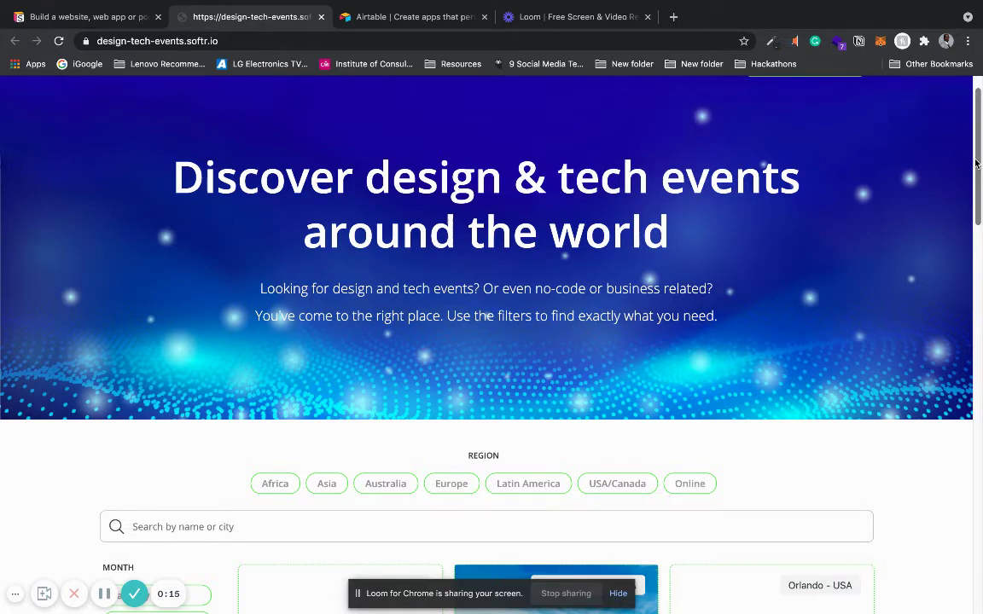
Step: Examine the design and tech events demo site with an event's detail page, plus the Airtable and Softr home pages
left_click_drag(976, 164, 954, 240)
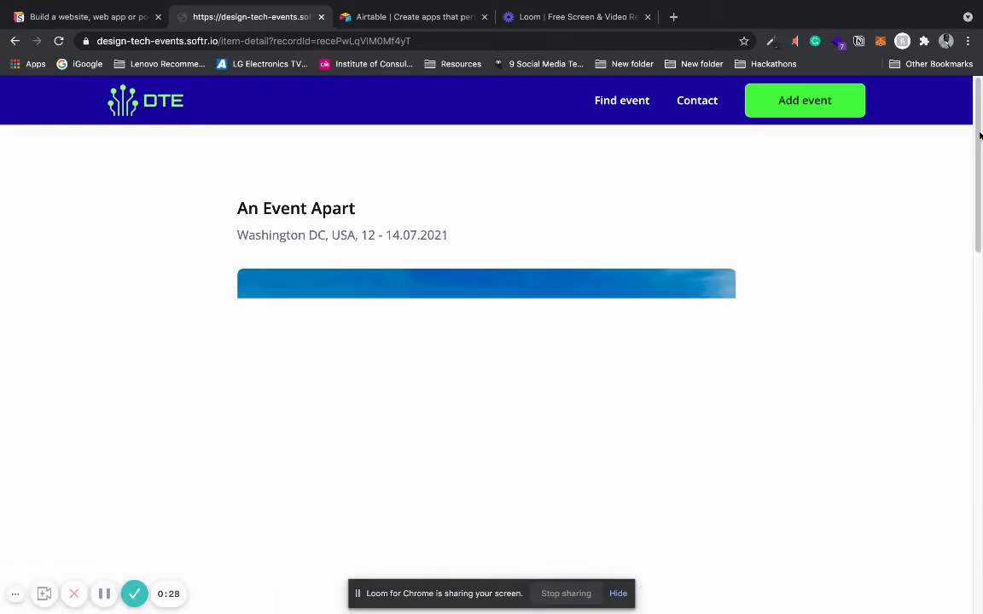
left_click_drag(979, 135, 950, 138)
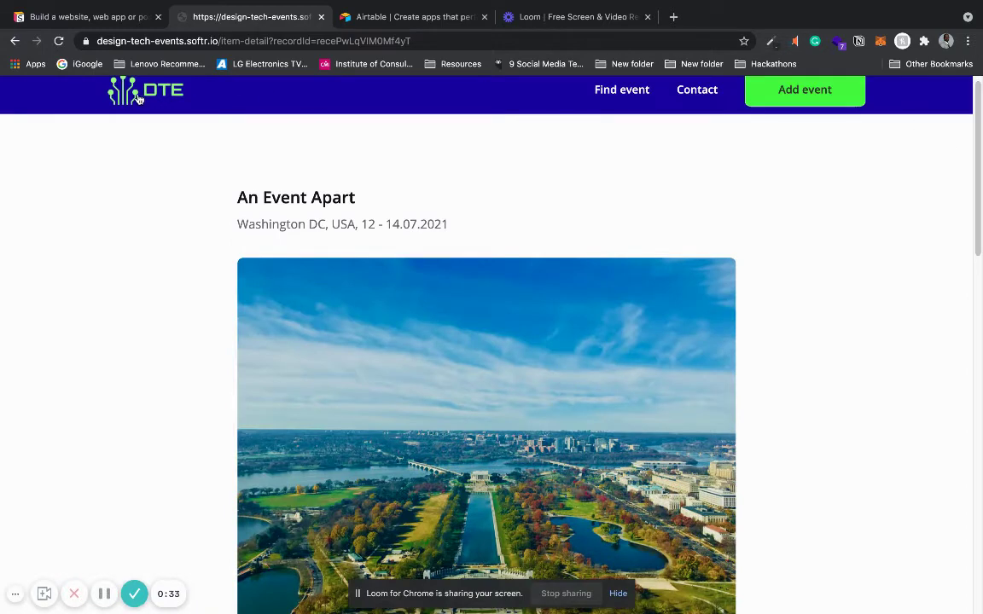
left_click(391, 23)
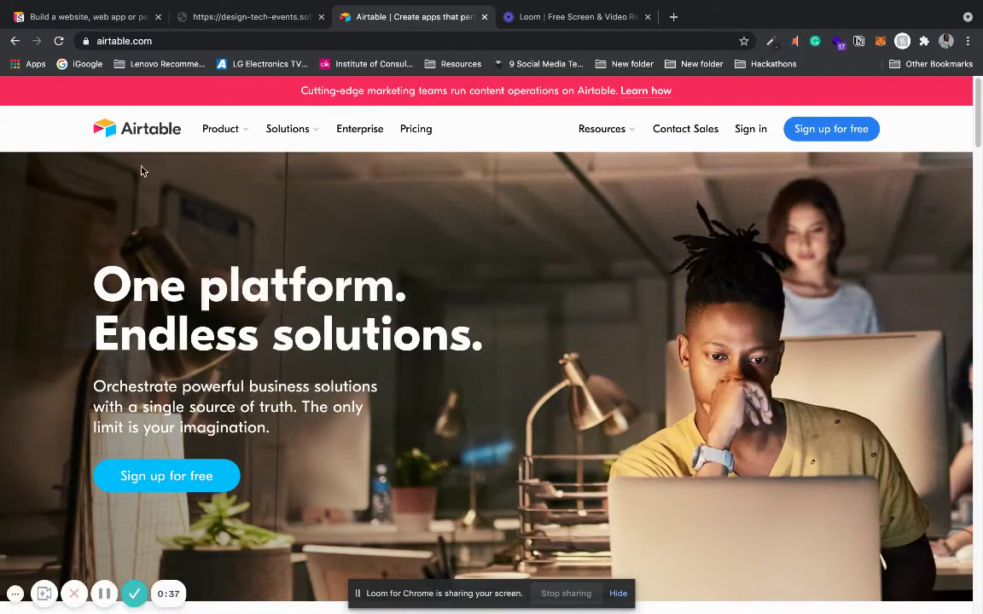
left_click(77, 13)
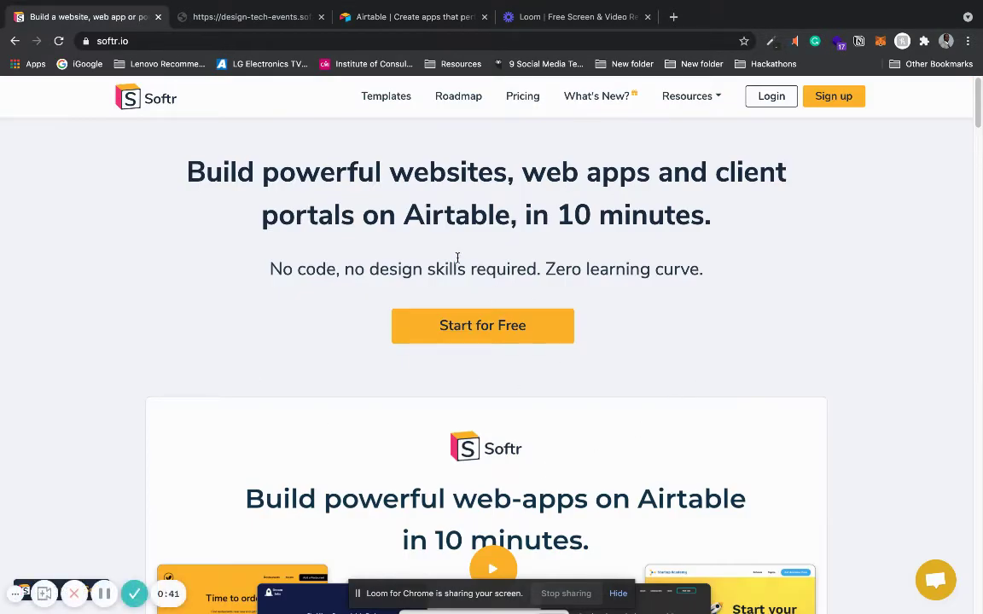
left_click(405, 16)
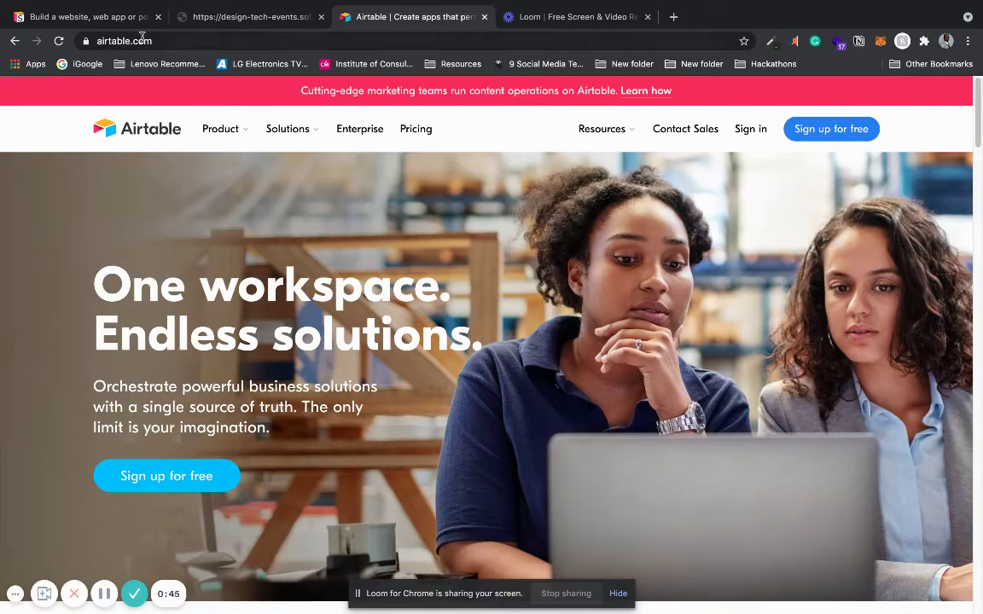
left_click(127, 16)
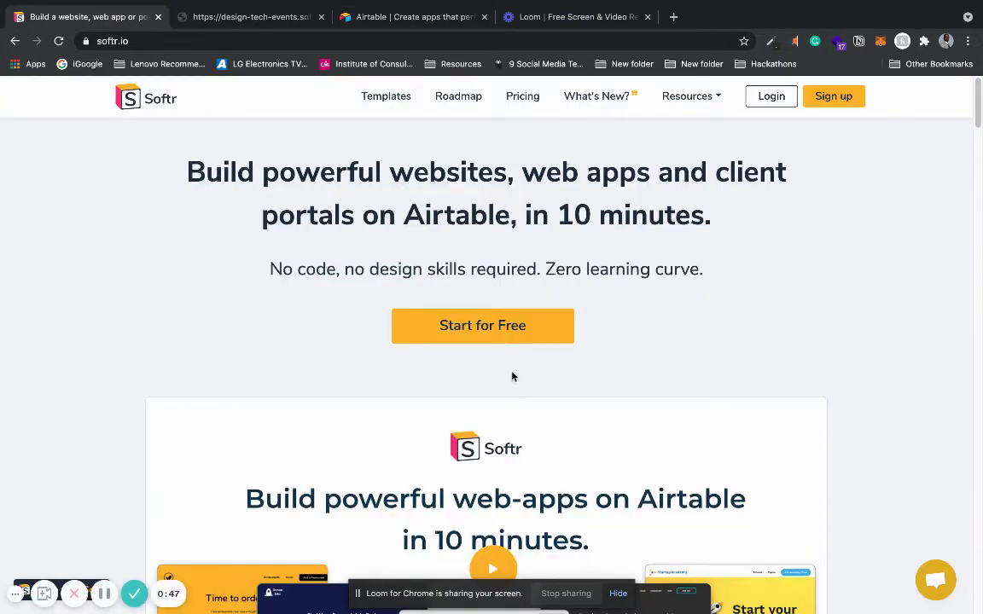
left_click(431, 16)
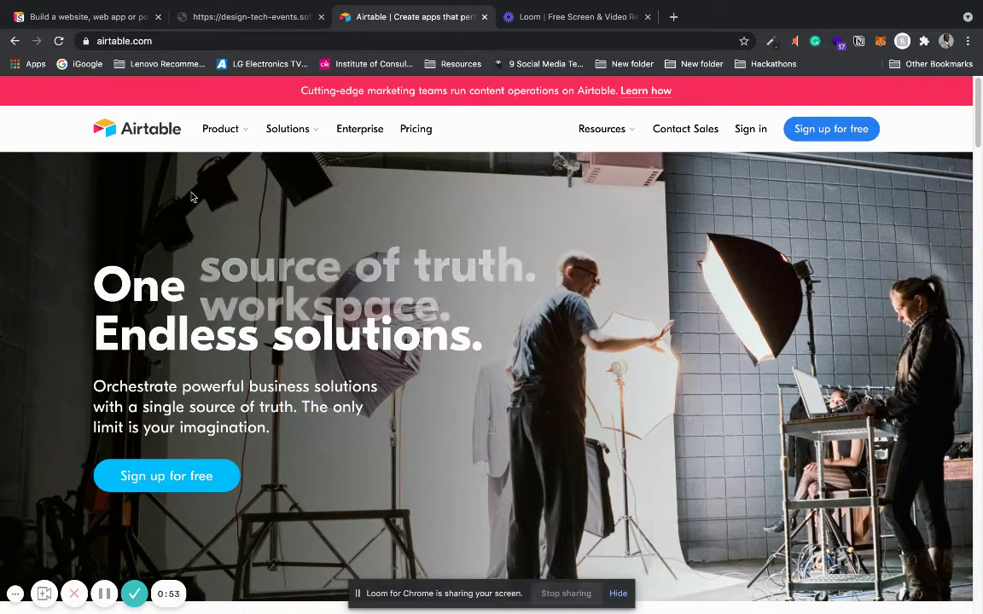
left_click(105, 16)
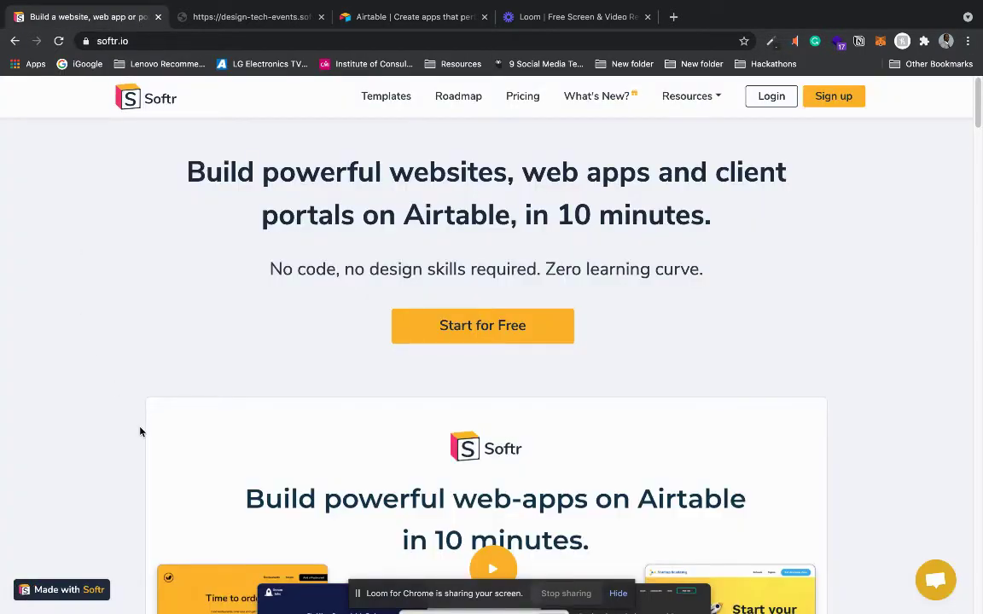
left_click(256, 17)
Step: Sign in to Airtable with the saved work e-mail and the account password
left_click(387, 16)
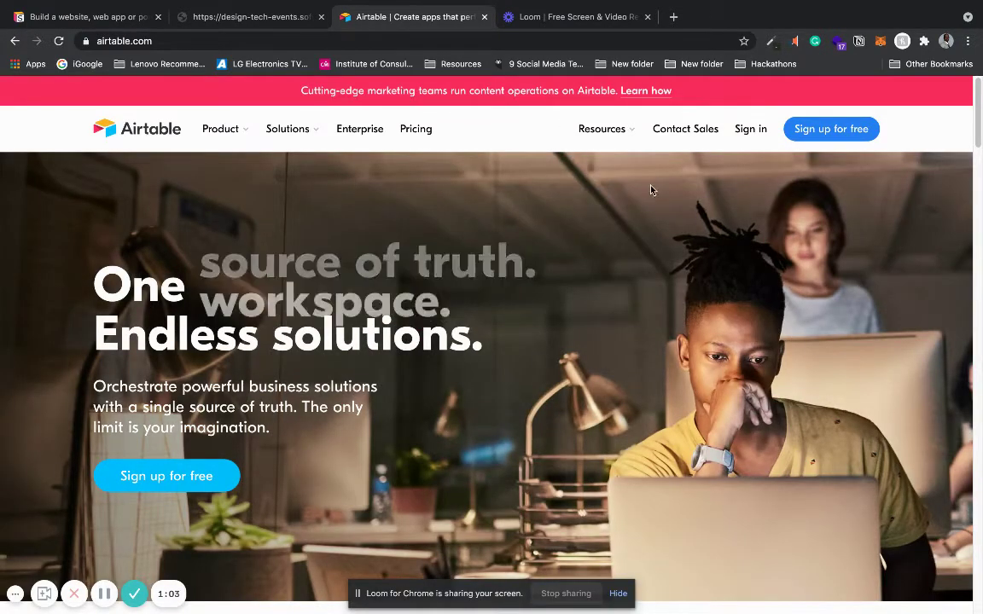
left_click(746, 135)
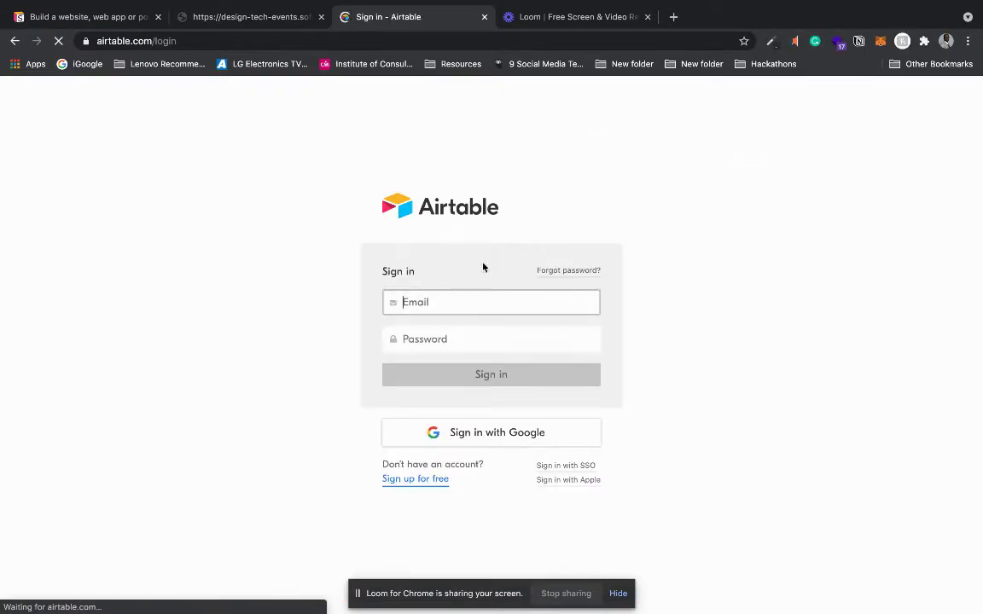
left_click(452, 299)
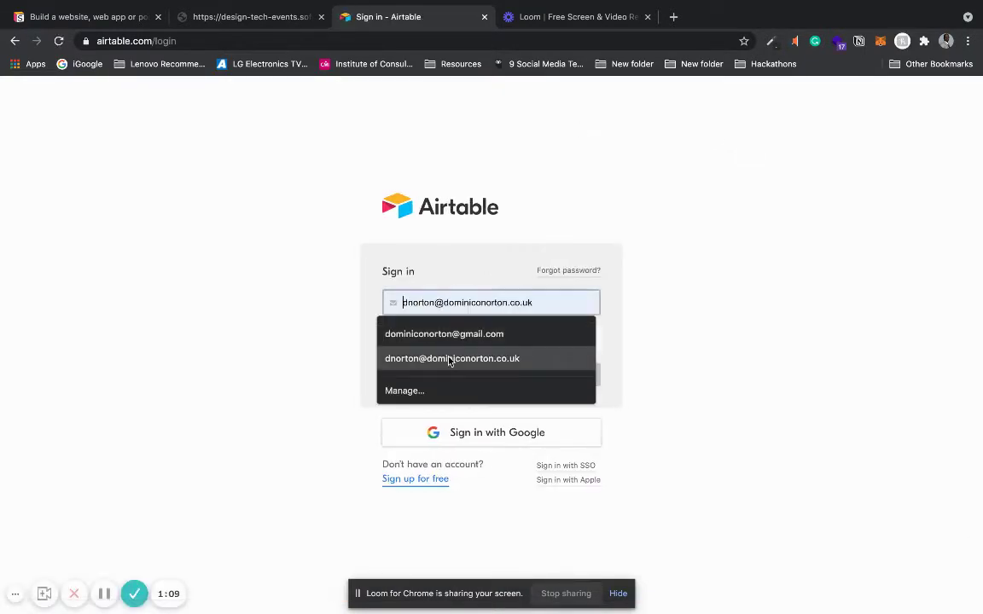
left_click(449, 356)
left_click(445, 339)
type("••••")
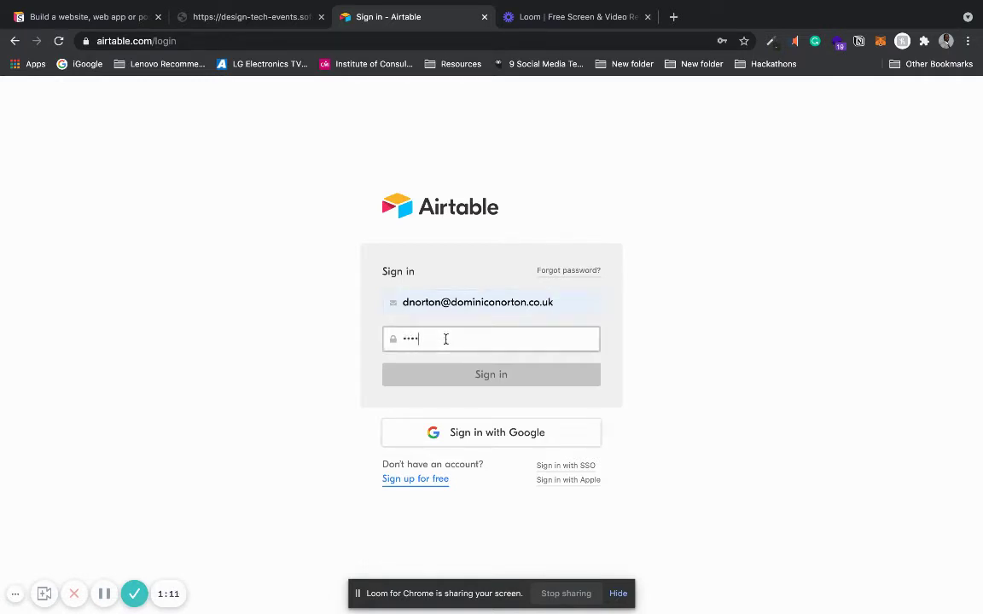
type("••")
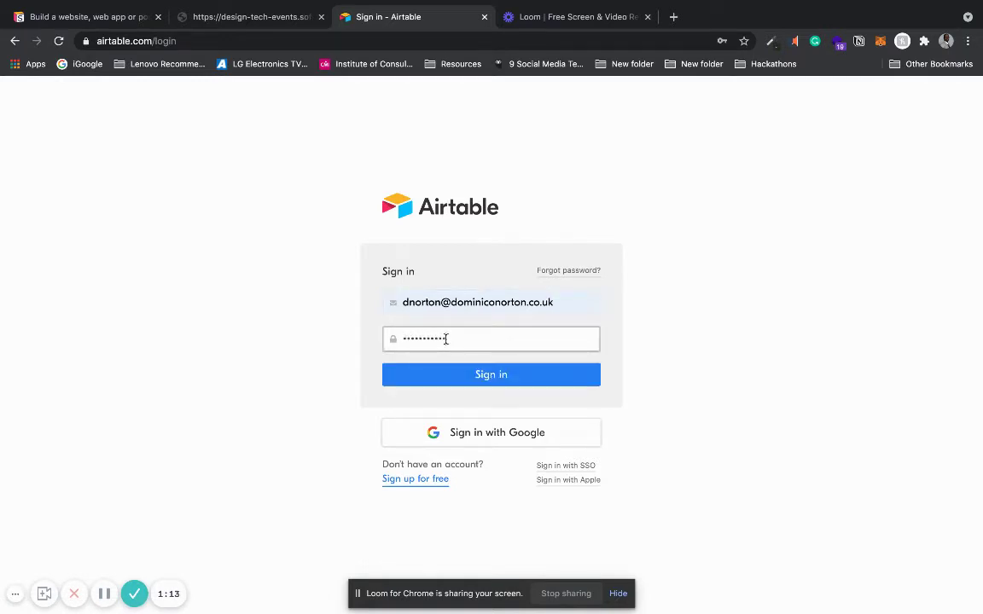
key("Return")
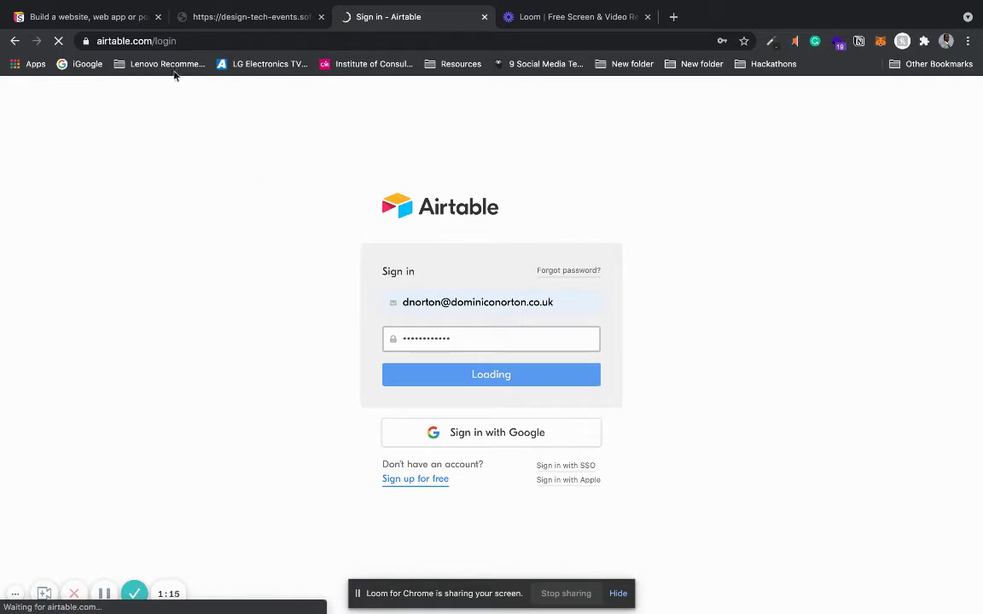
Step: Switch to Softr, sign in with the third listed Google account, and close the demo events site
left_click(132, 28)
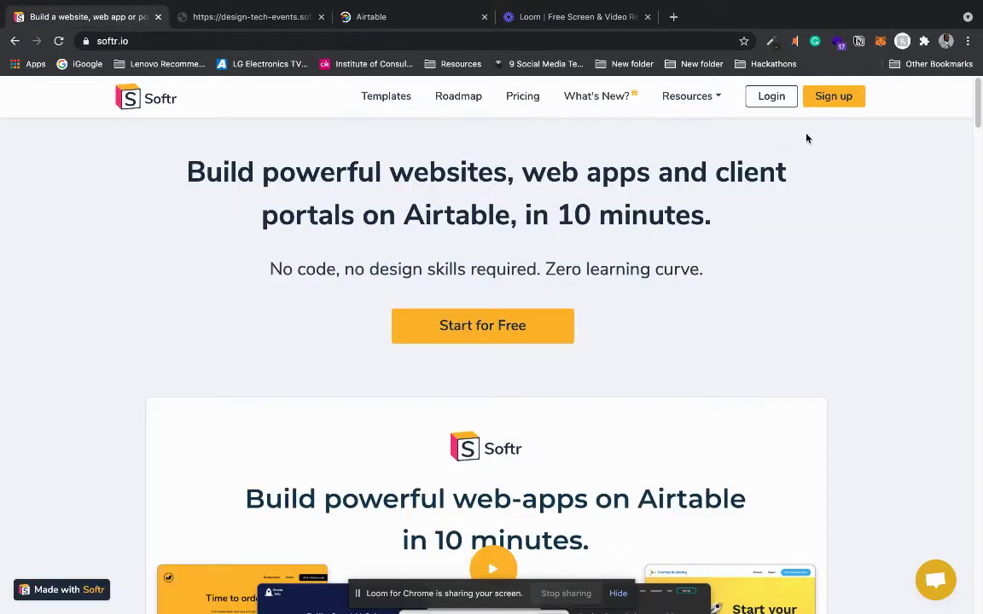
left_click(767, 101)
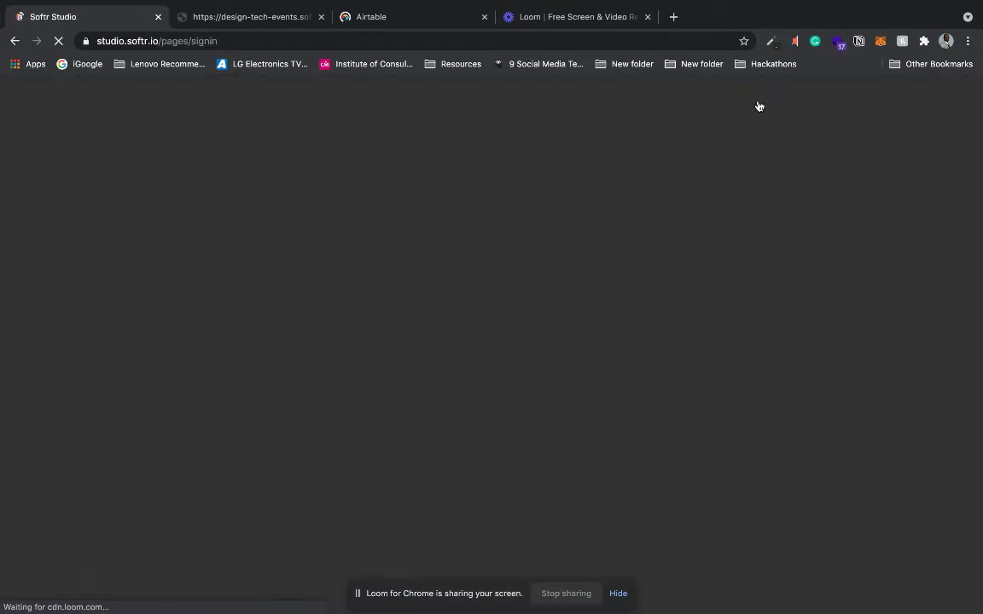
left_click(321, 16)
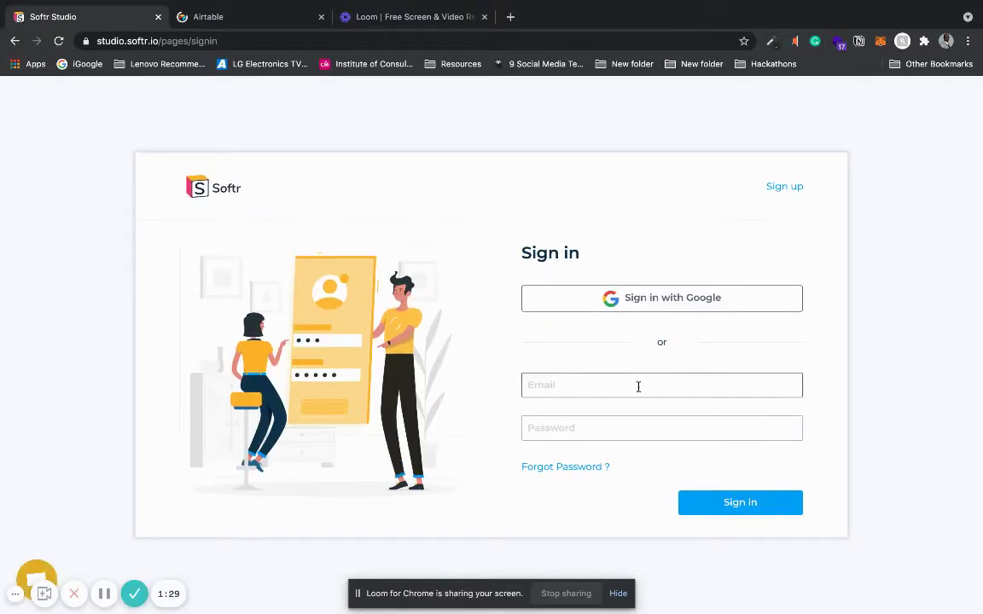
left_click(692, 304)
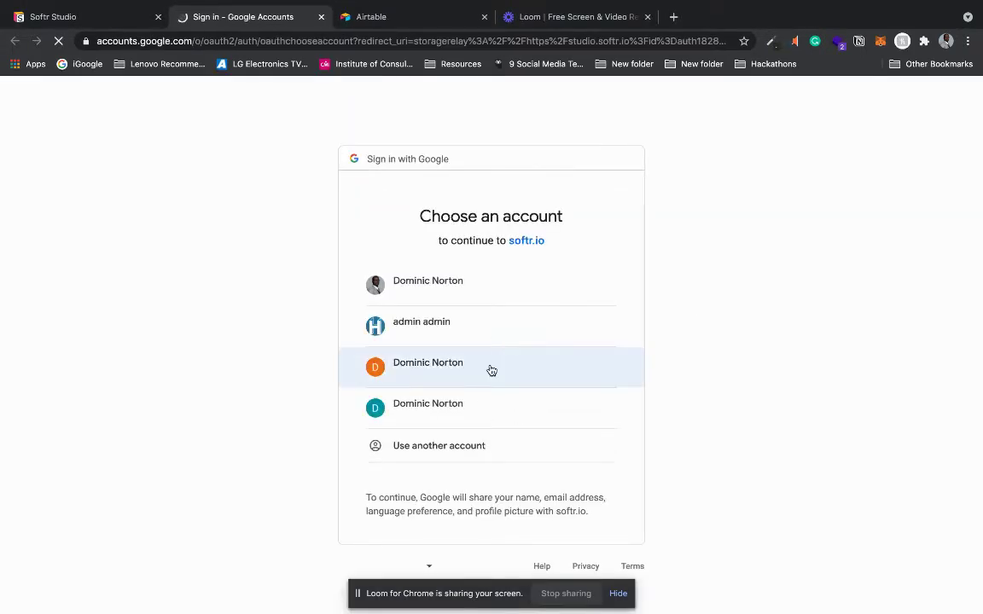
left_click(491, 368)
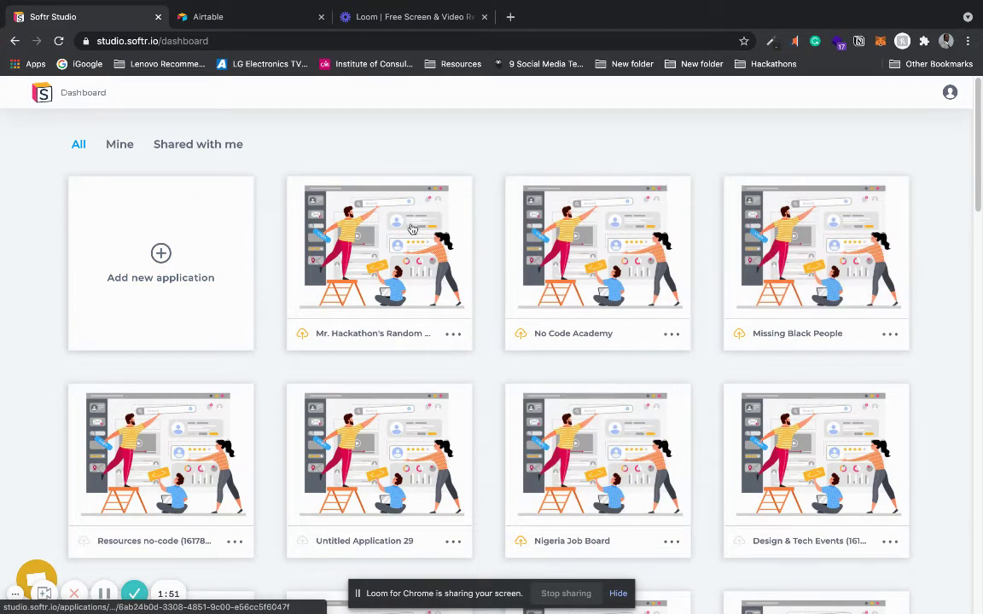
Step: Add a new application based on the Design & Tech Events web-app template
left_click(213, 243)
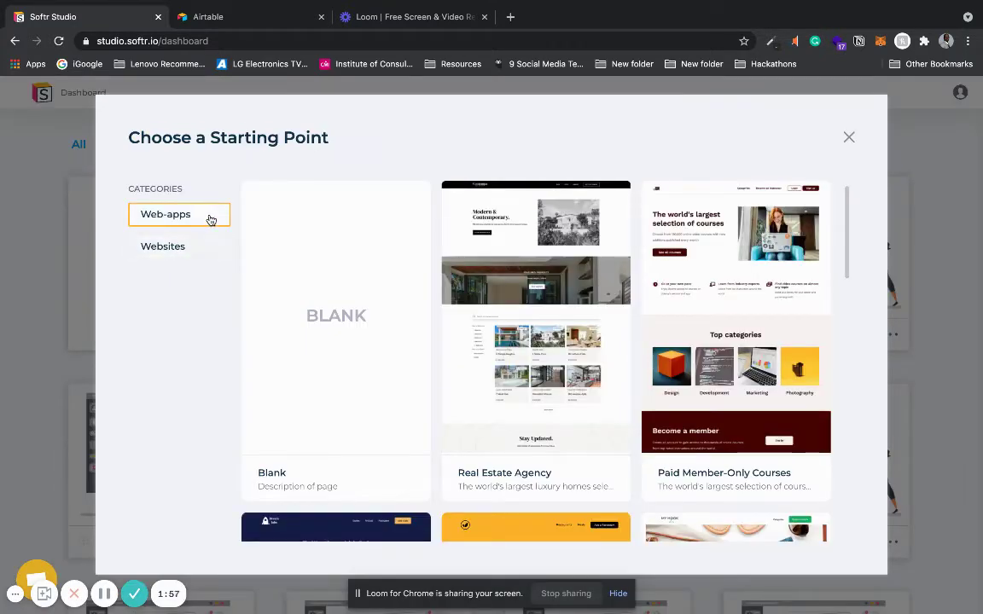
scroll(846, 213, "down", 1)
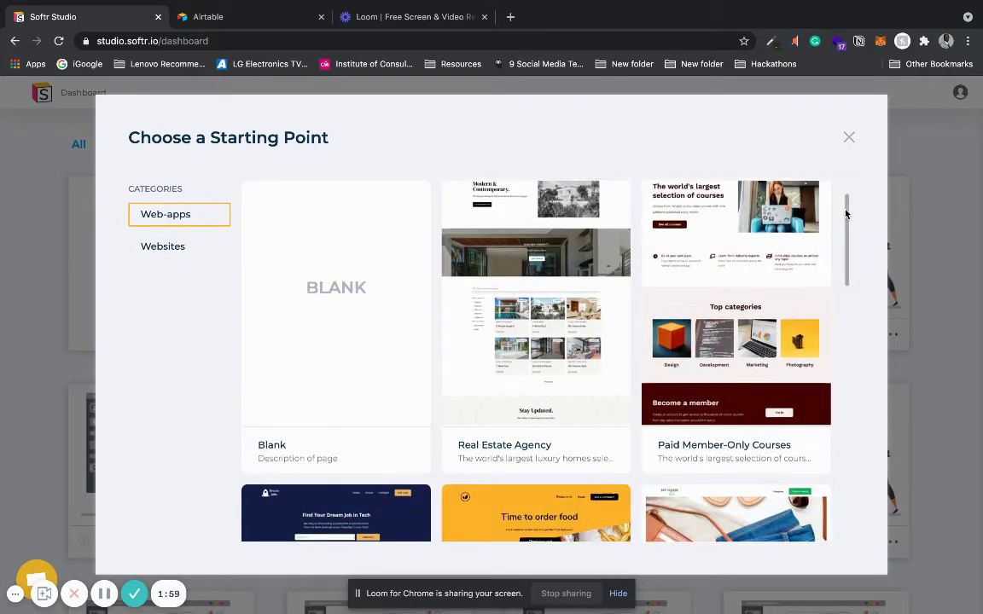
left_click_drag(846, 214, 848, 380)
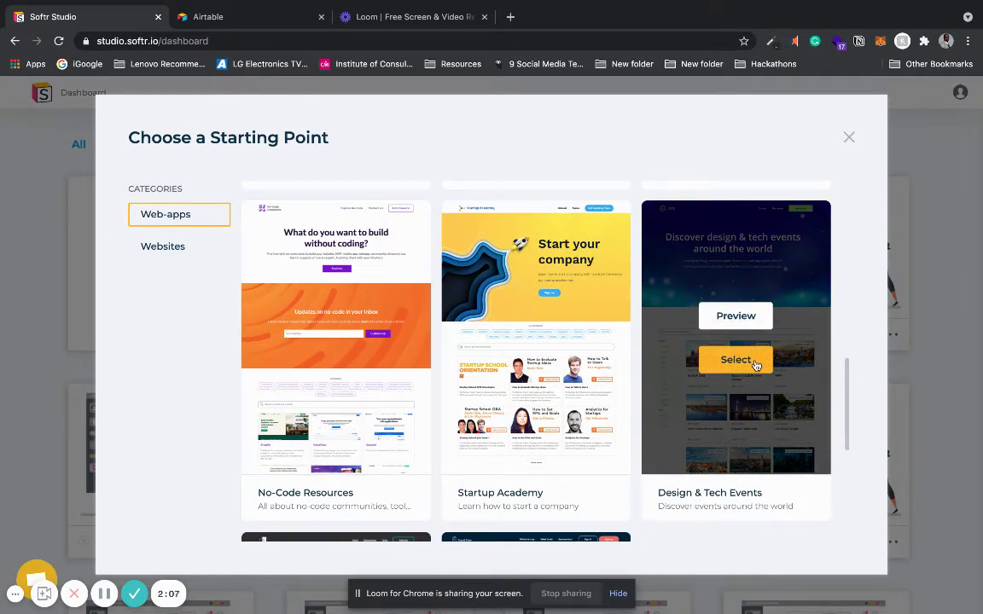
left_click(736, 360)
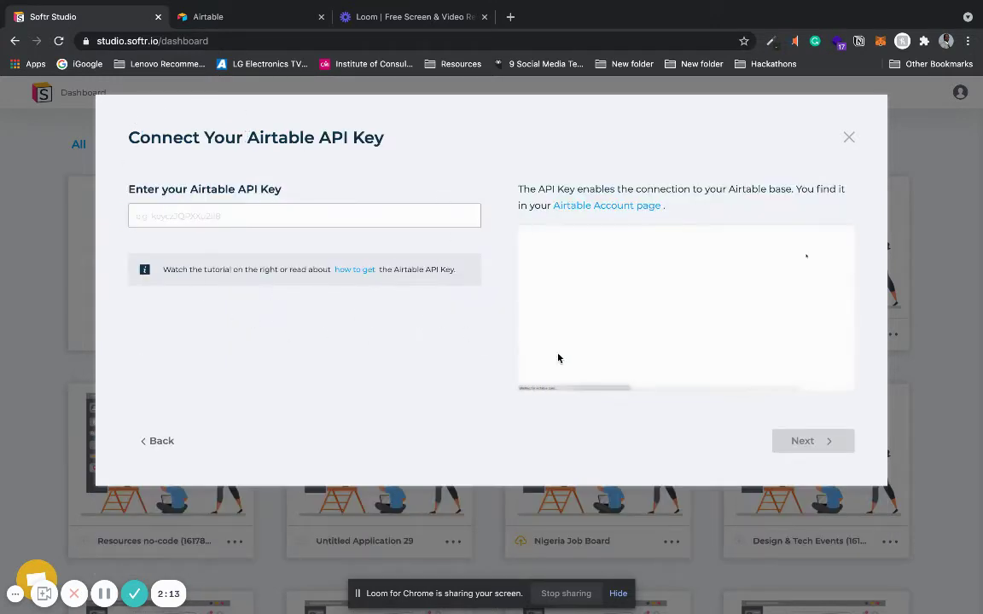
Step: Open Airtable's help article on getting an API key separately and read its account-page instructions
right_click(359, 269)
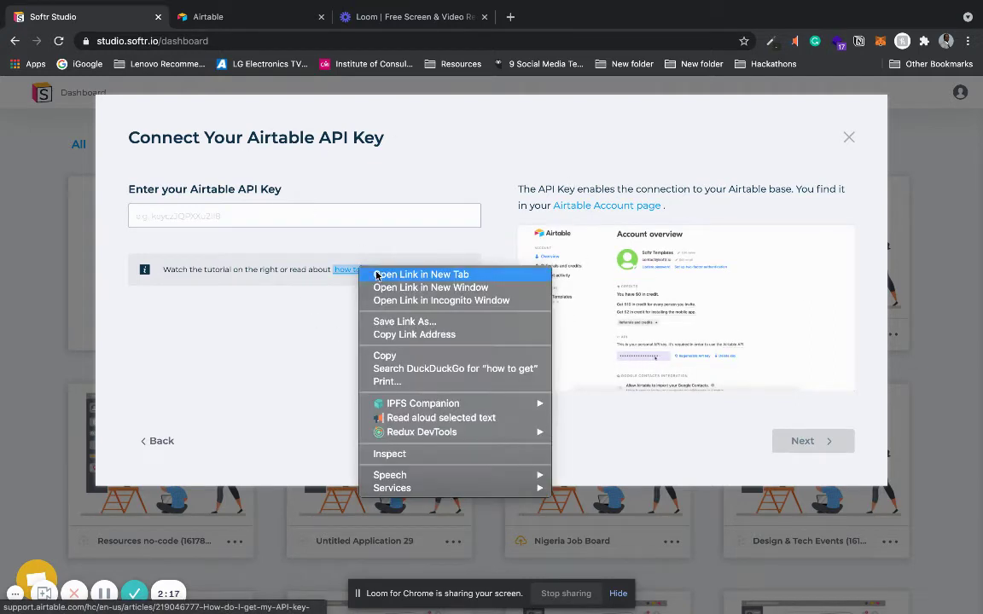
left_click(376, 275)
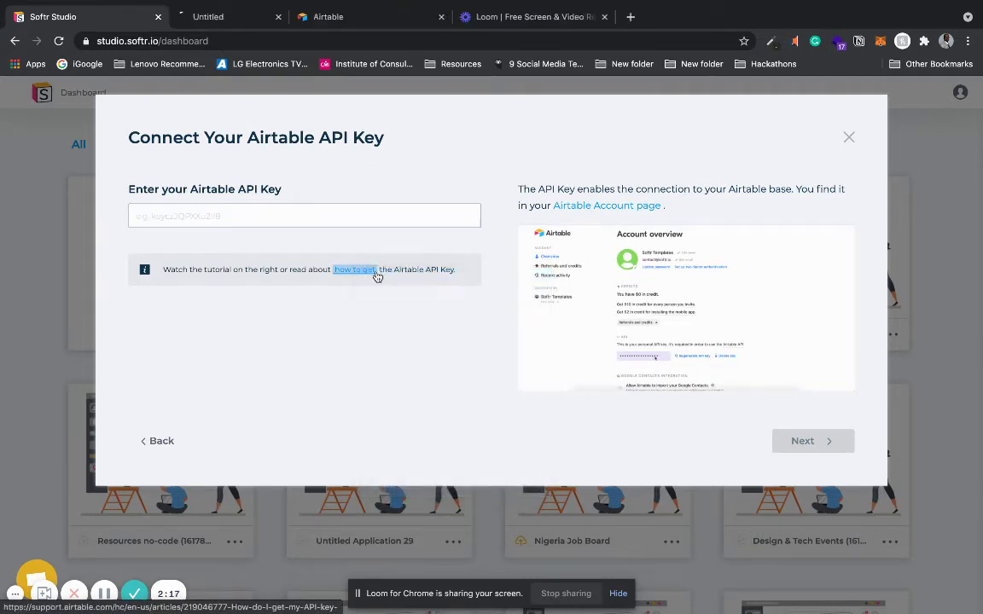
left_click(415, 23)
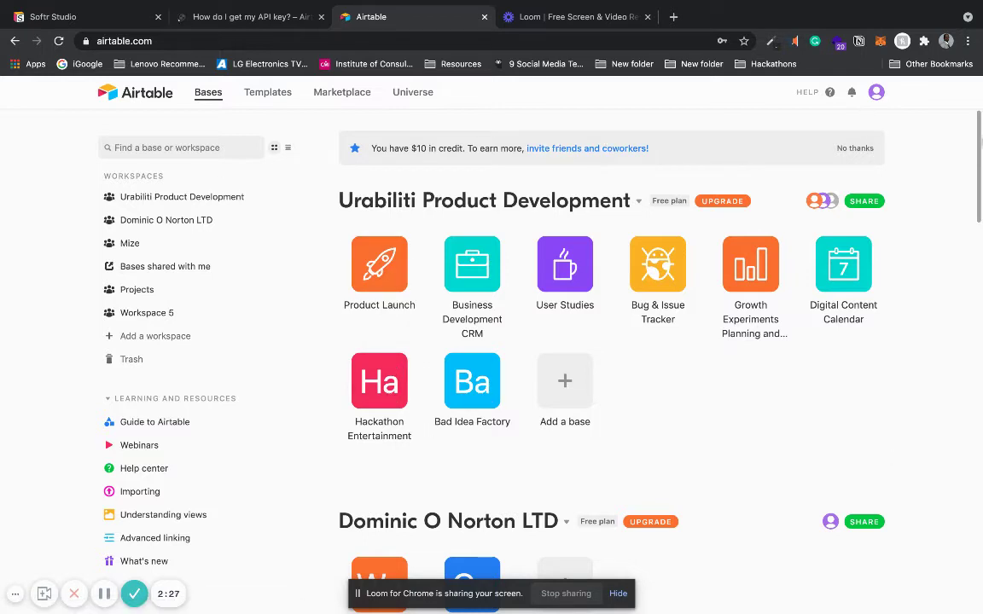
left_click(248, 16)
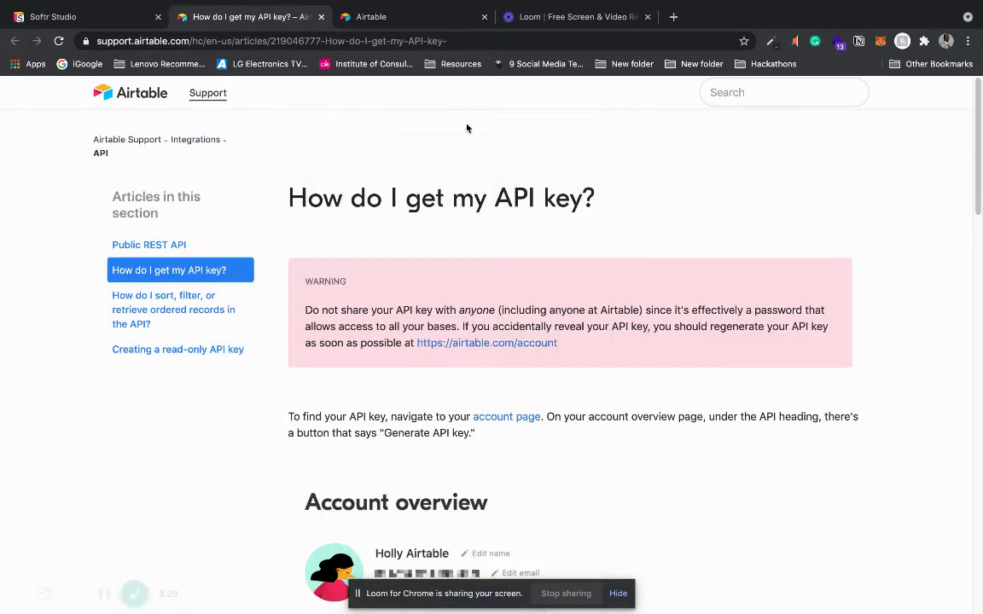
scroll(968, 245, "down", 5)
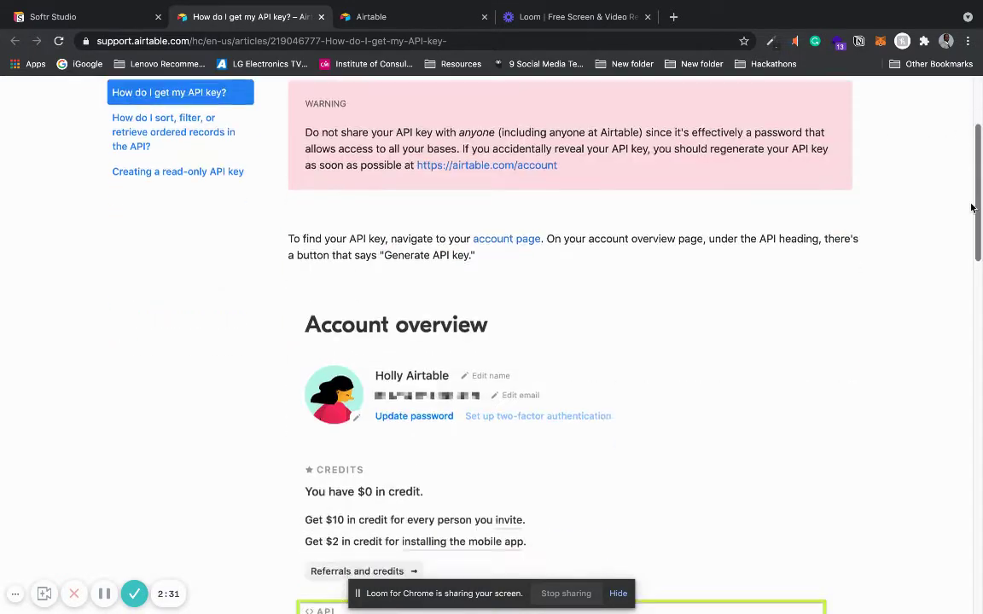
left_click_drag(968, 245, 966, 219)
scroll(967, 212, "up", 1)
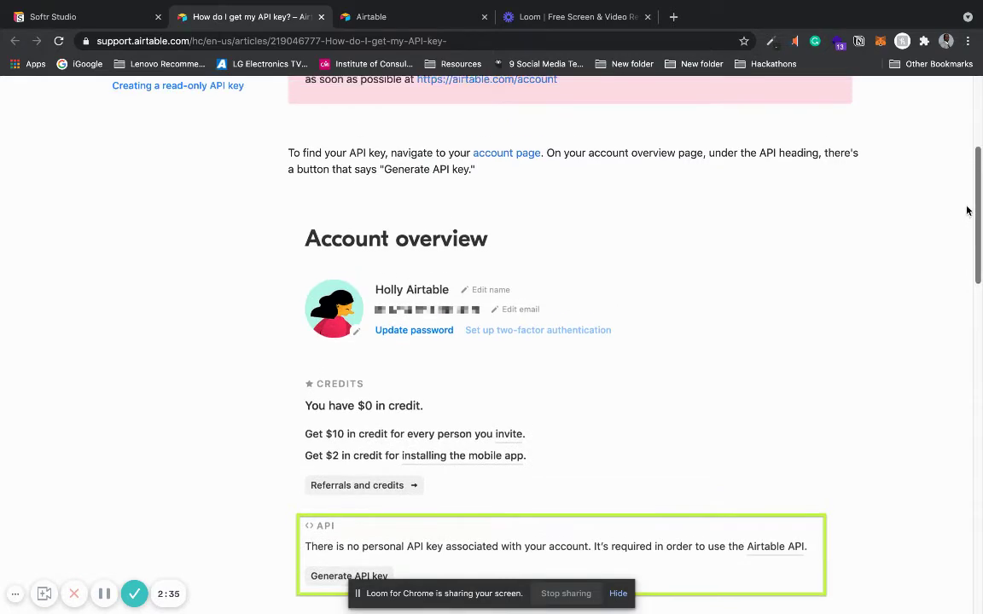
Step: Switch to Airtable and open the account overview at the section with the personal API key
left_click(411, 25)
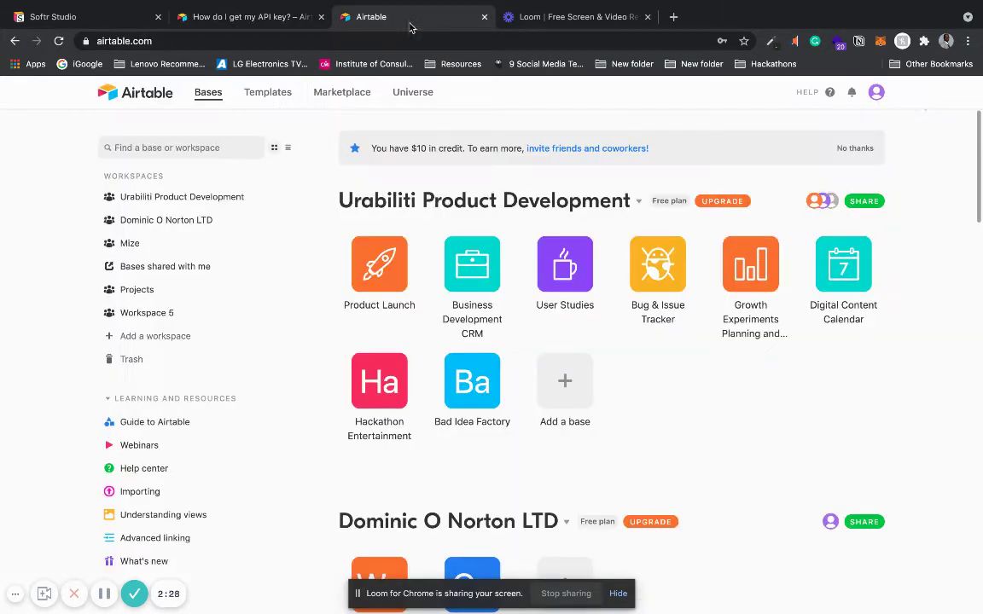
left_click(876, 92)
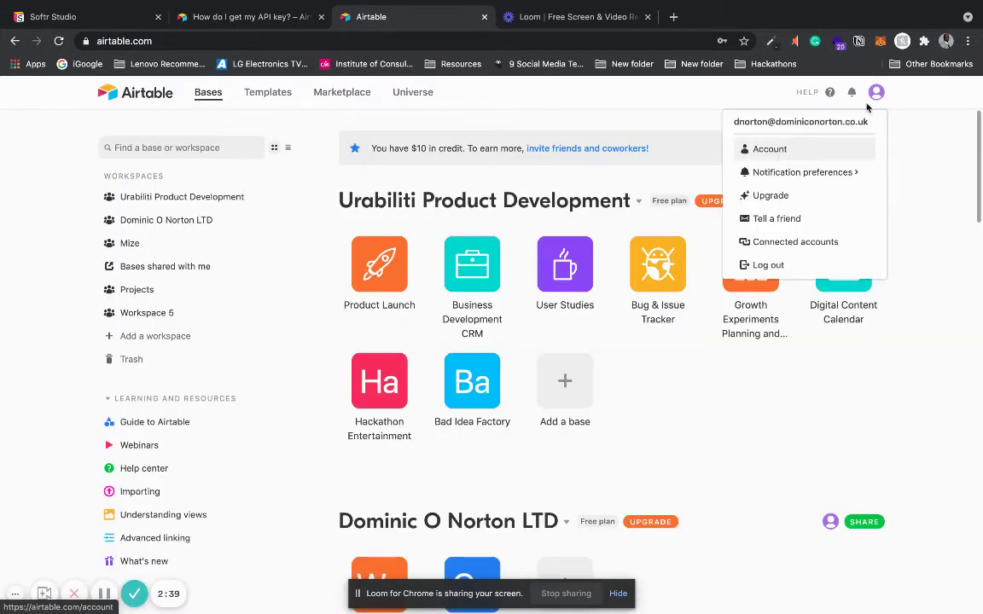
left_click(769, 149)
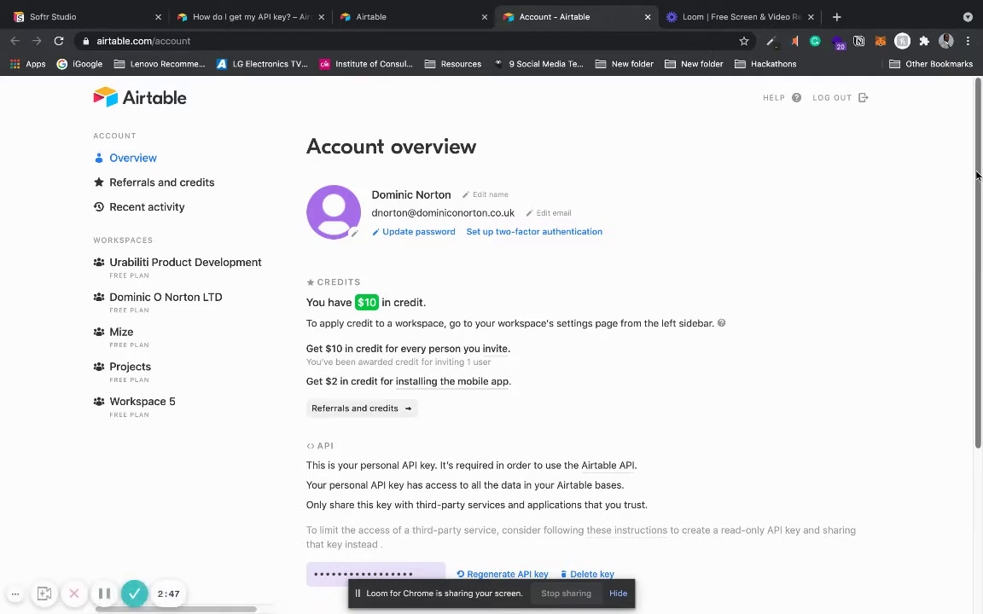
left_click_drag(977, 175, 969, 290)
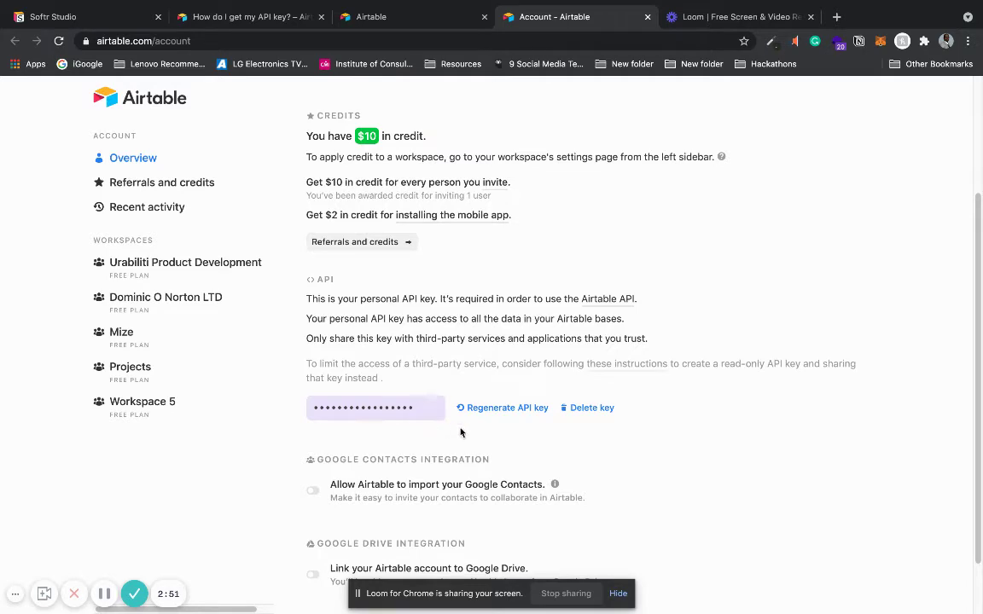
Step: Review the help article's section on generating an API key
left_click(375, 16)
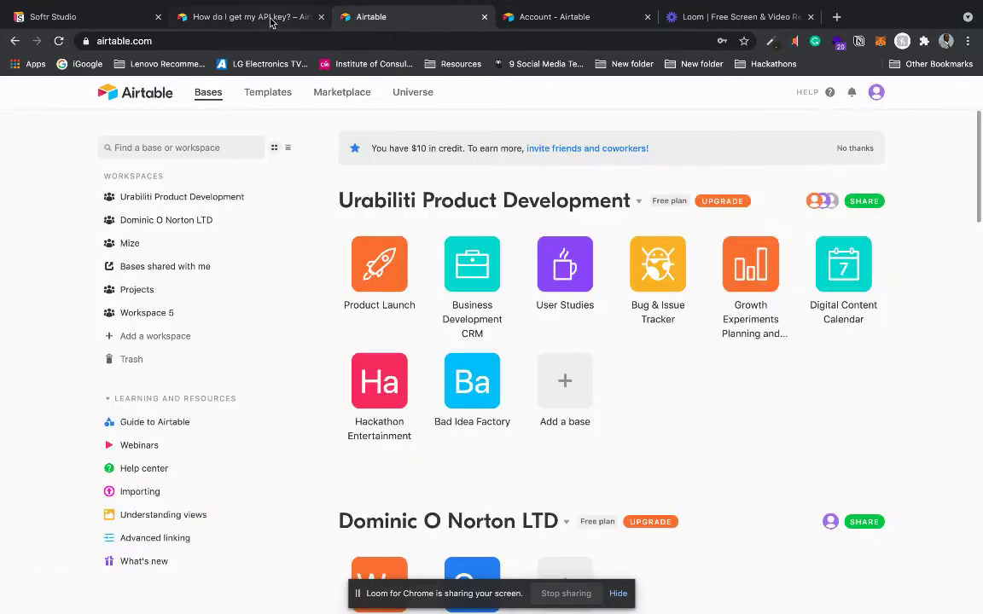
left_click(271, 21)
scroll(786, 377, "down", 3)
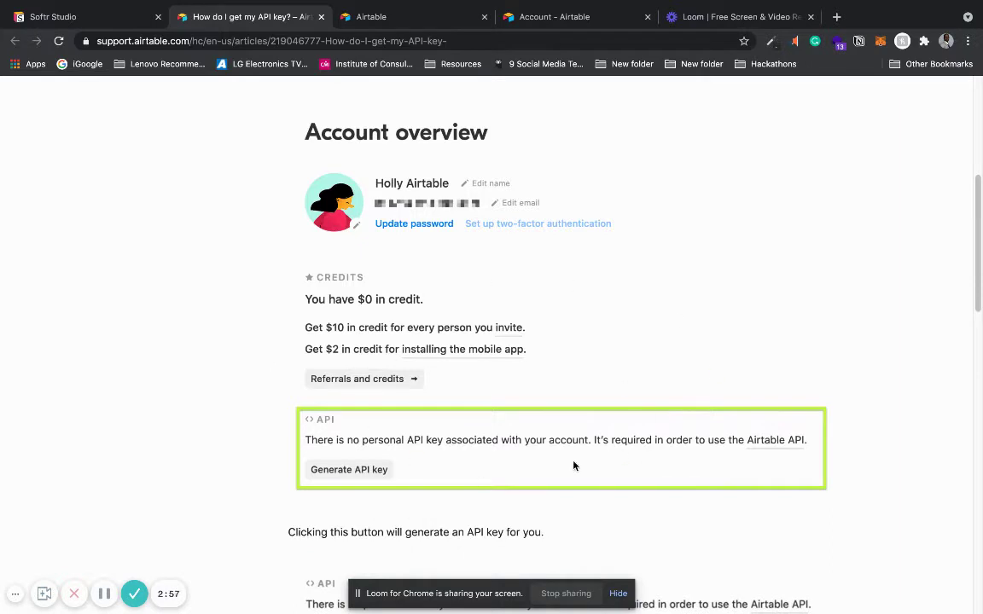
Step: Check the personal API key section on the Airtable account page, then close the API key help article
left_click(540, 18)
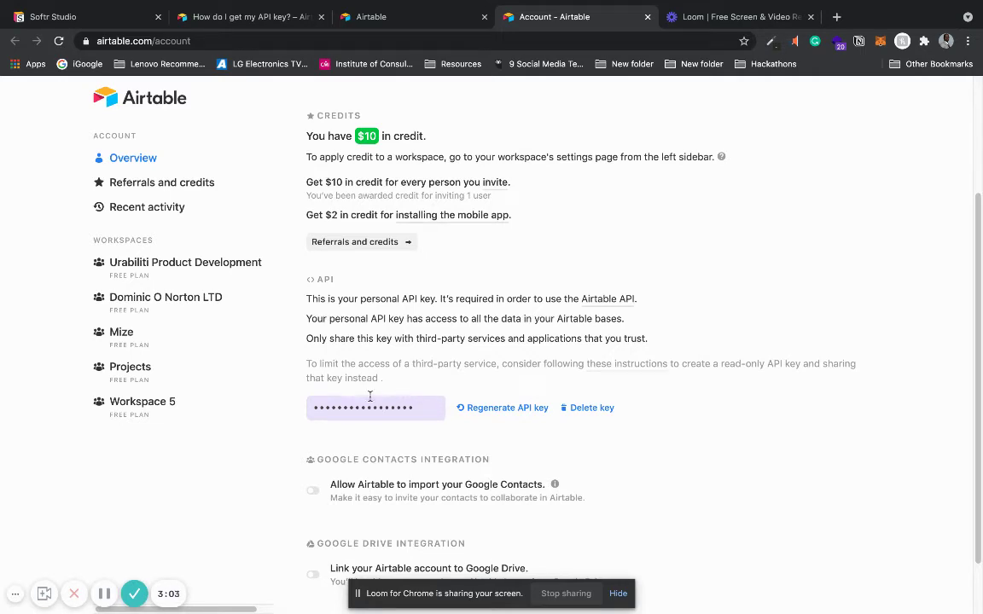
left_click(120, 19)
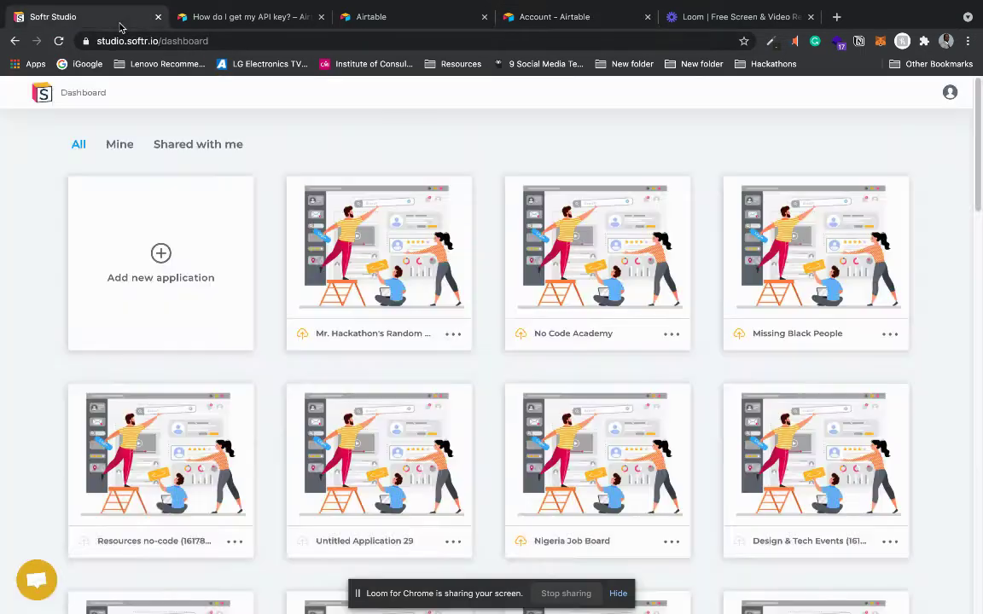
left_click(235, 19)
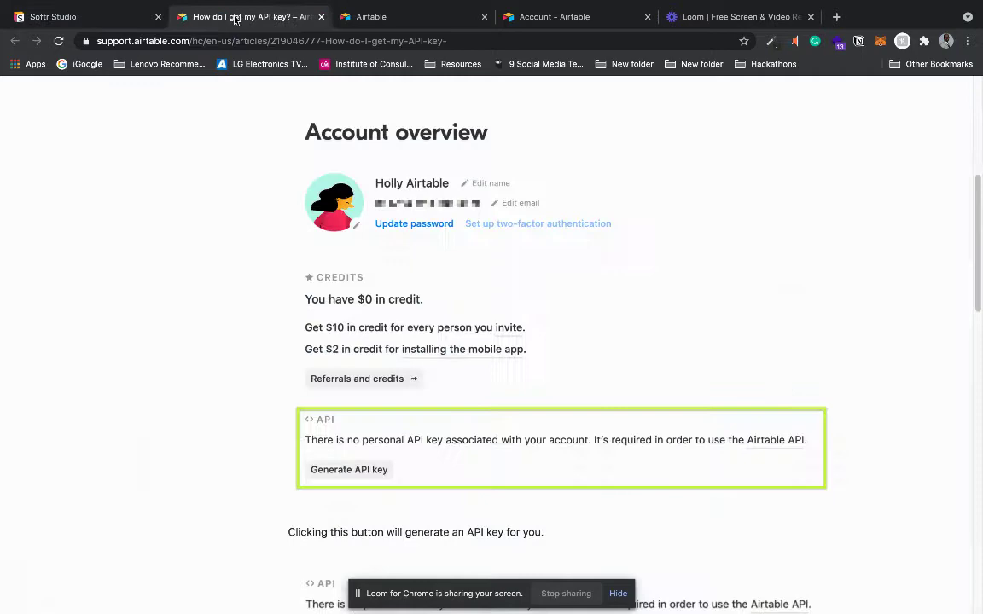
left_click(321, 19)
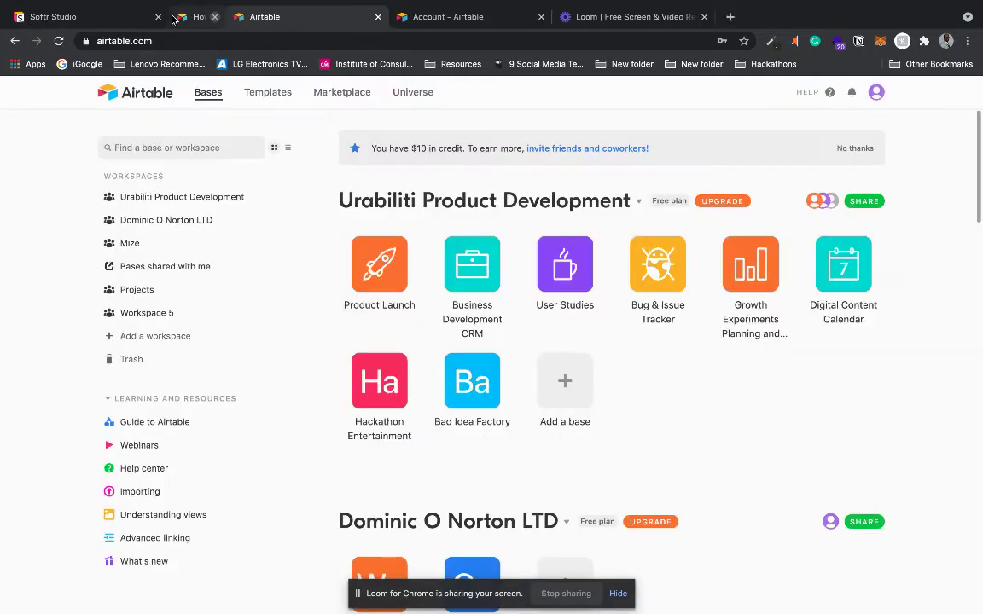
Step: Switch to Softr and add a new application from the Design & Tech Events template, using the template's own Airtable base
left_click(73, 20)
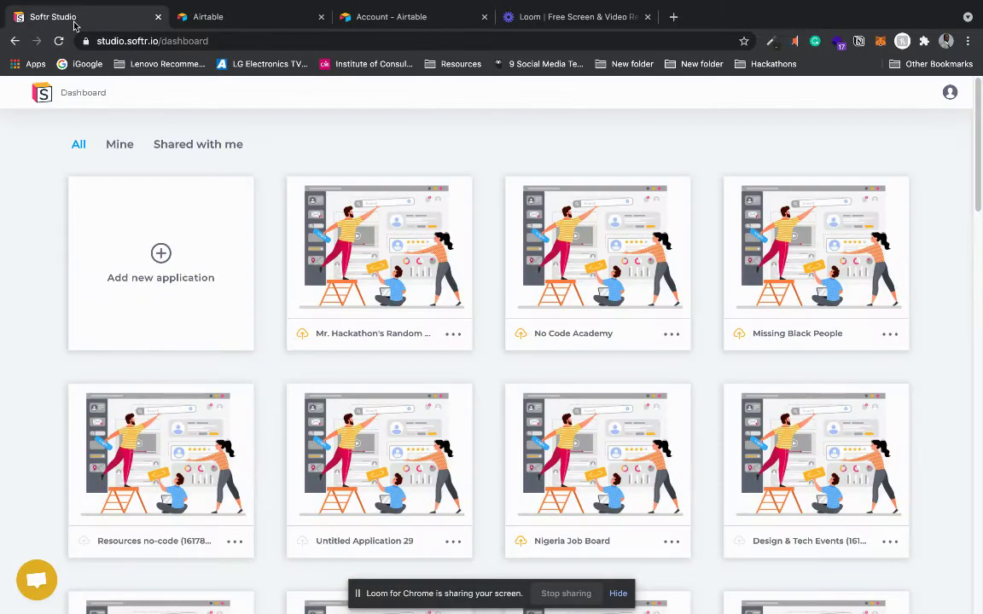
left_click(120, 205)
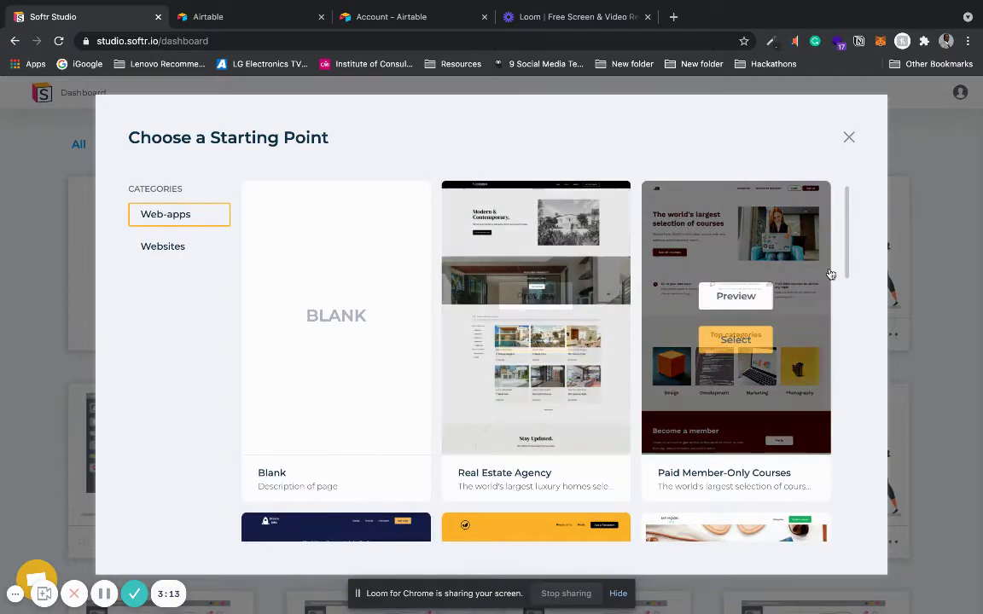
left_click_drag(843, 274, 842, 410)
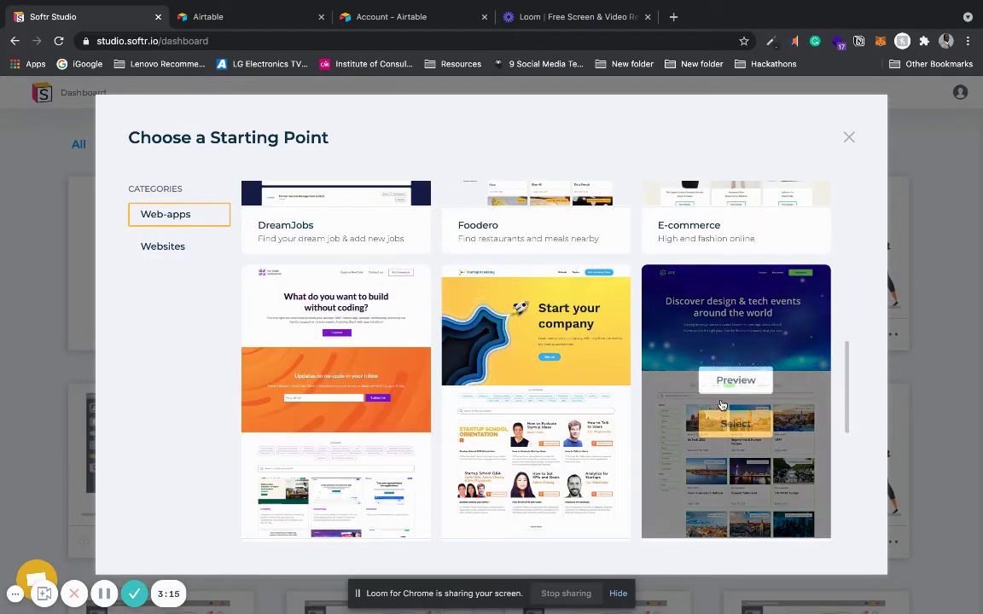
left_click(725, 423)
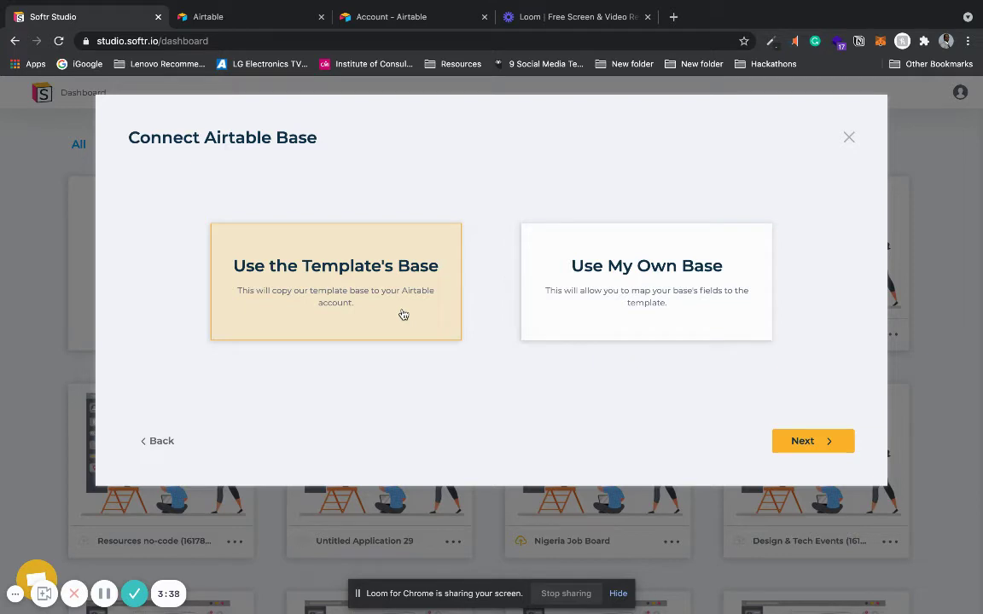
left_click(794, 441)
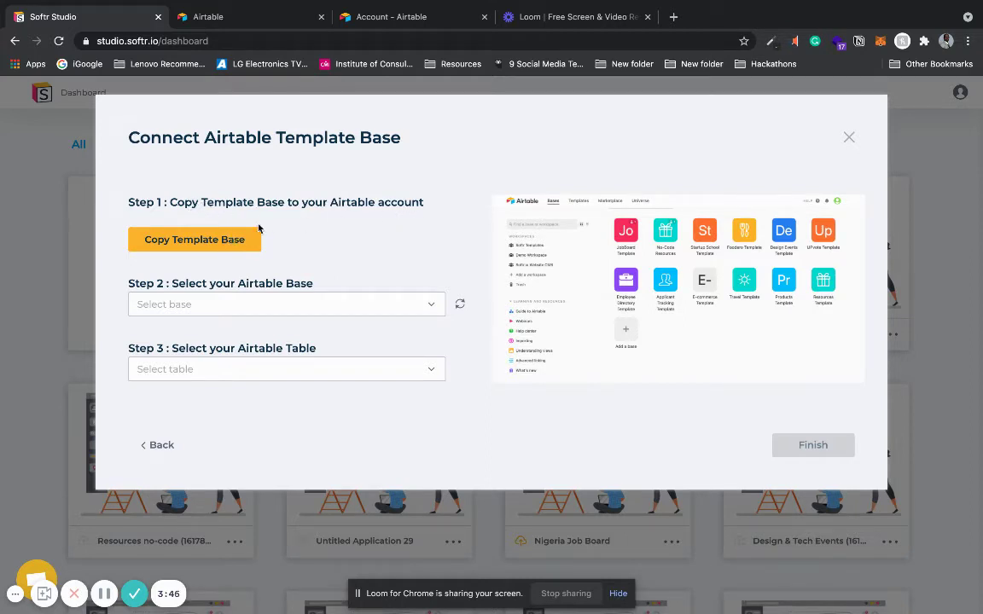
Step: Copy the Design Events Template base into the Projects workspace of the Airtable account
left_click(226, 240)
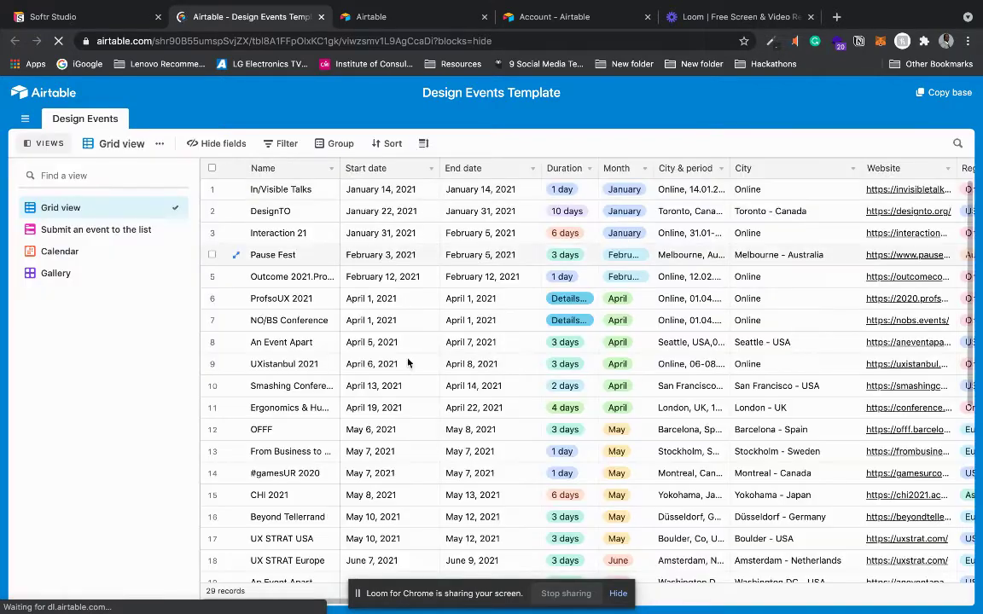
left_click(926, 101)
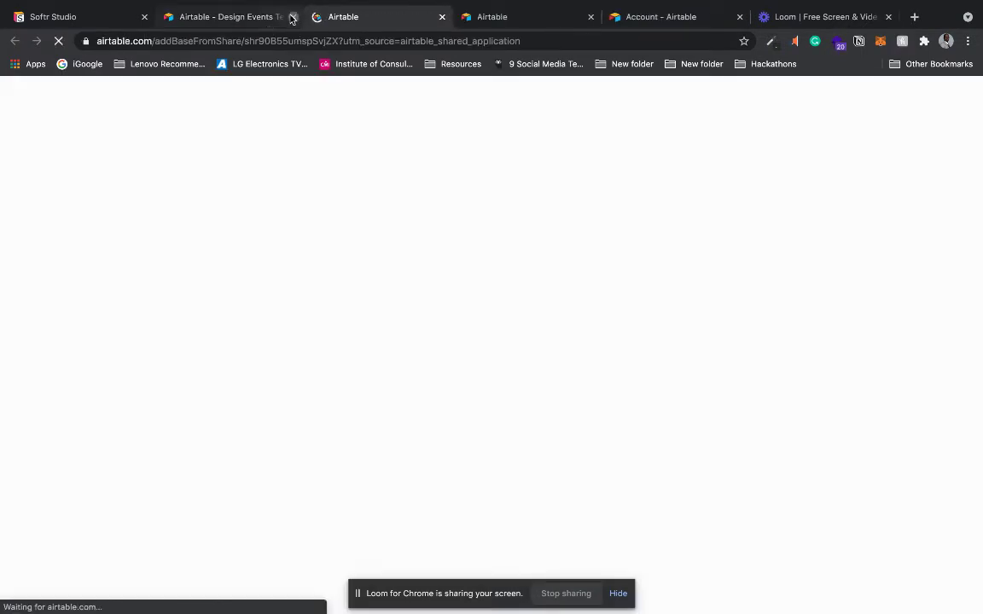
left_click(292, 16)
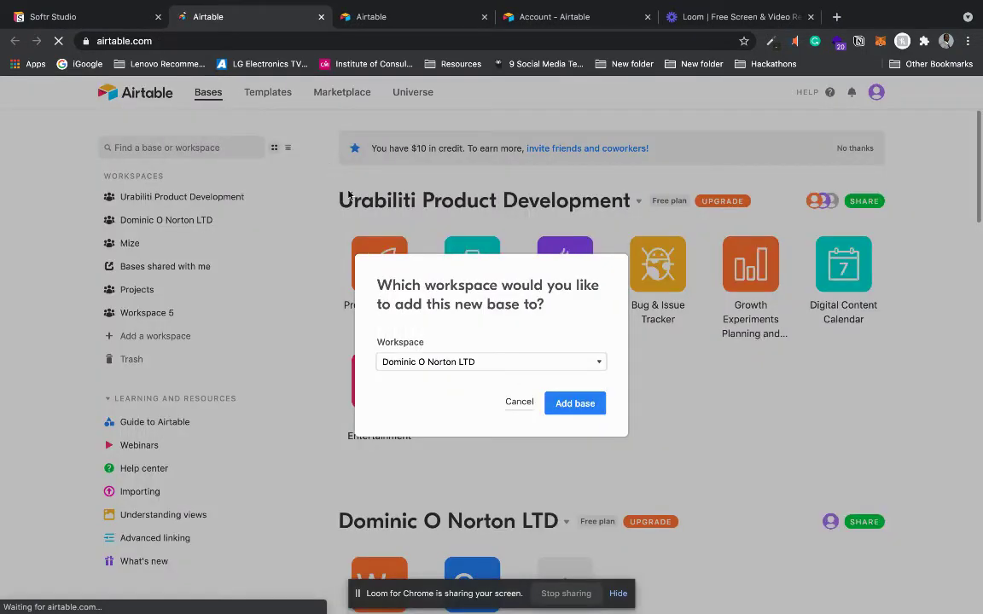
left_click(509, 362)
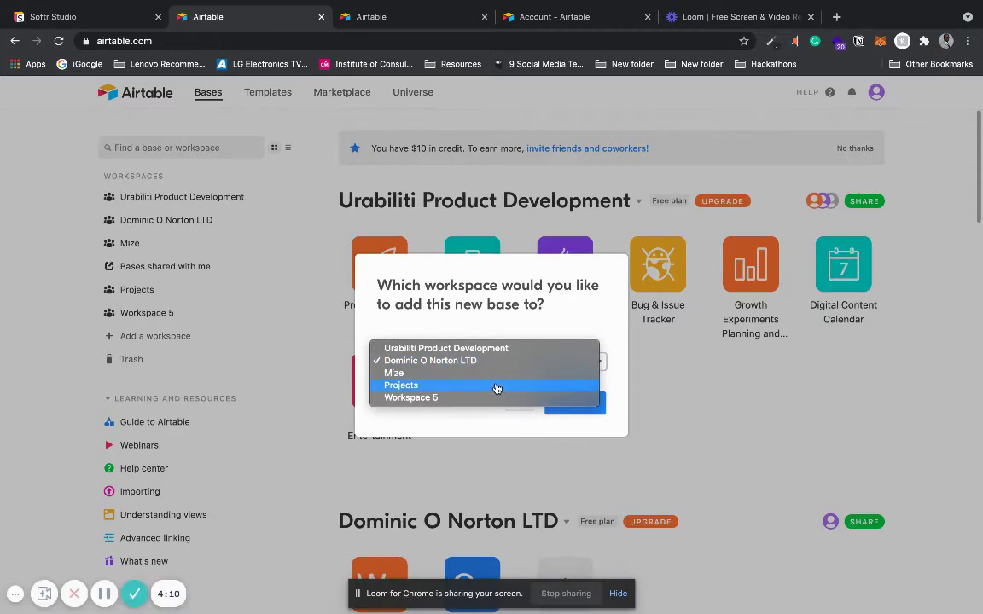
left_click(499, 384)
left_click(565, 402)
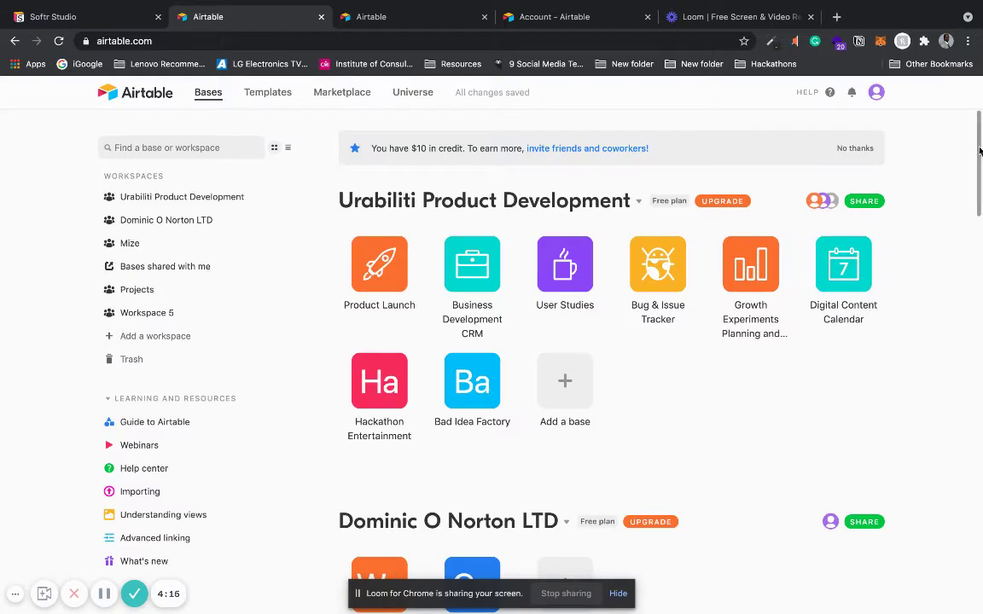
Step: Open the newly copied Design Events Template base in Airtable and rename it "Event Listing Website"
left_click_drag(980, 154, 978, 508)
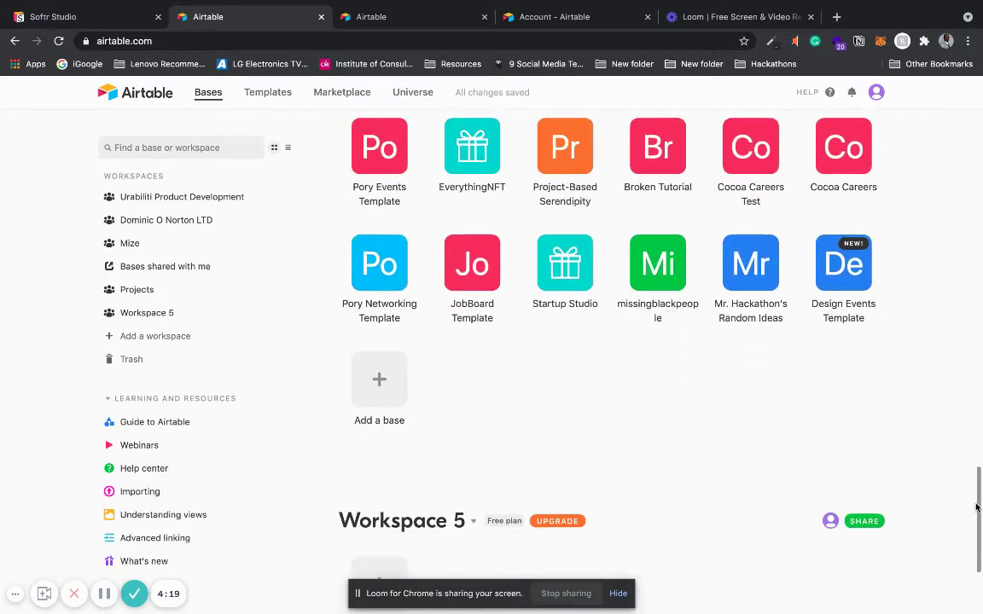
left_click(843, 270)
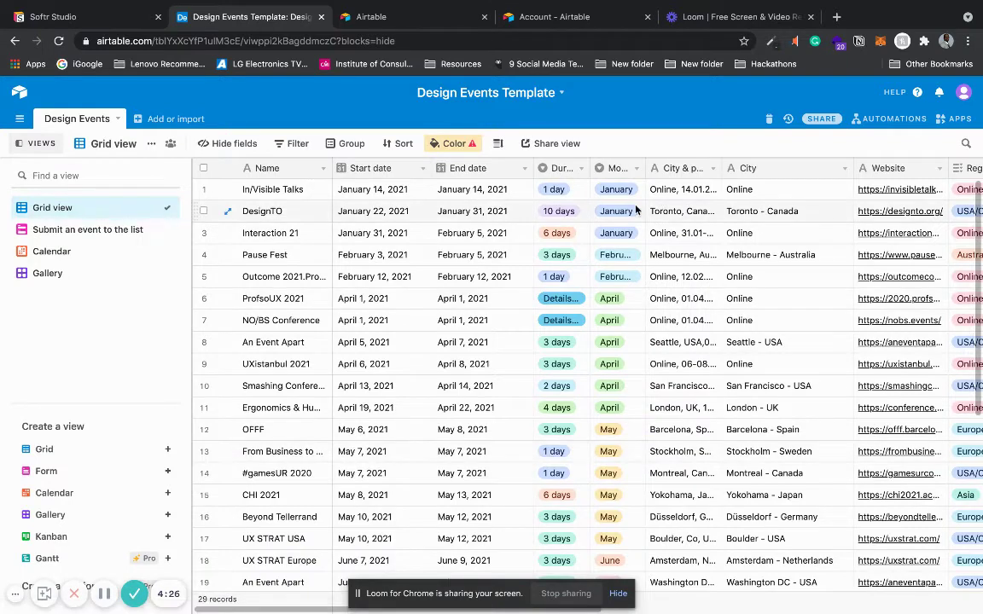
left_click(560, 94)
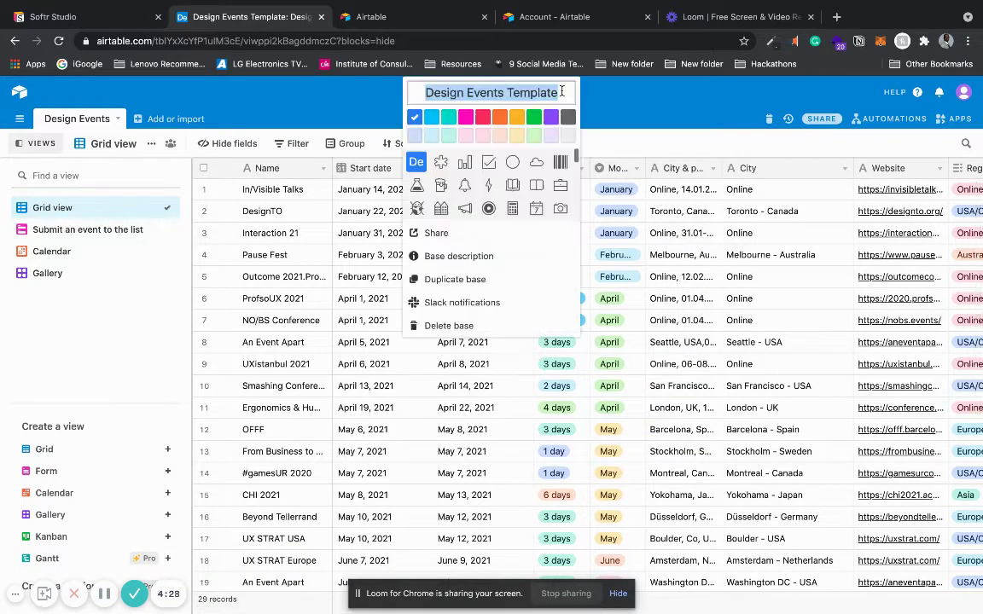
key("BackSpace")
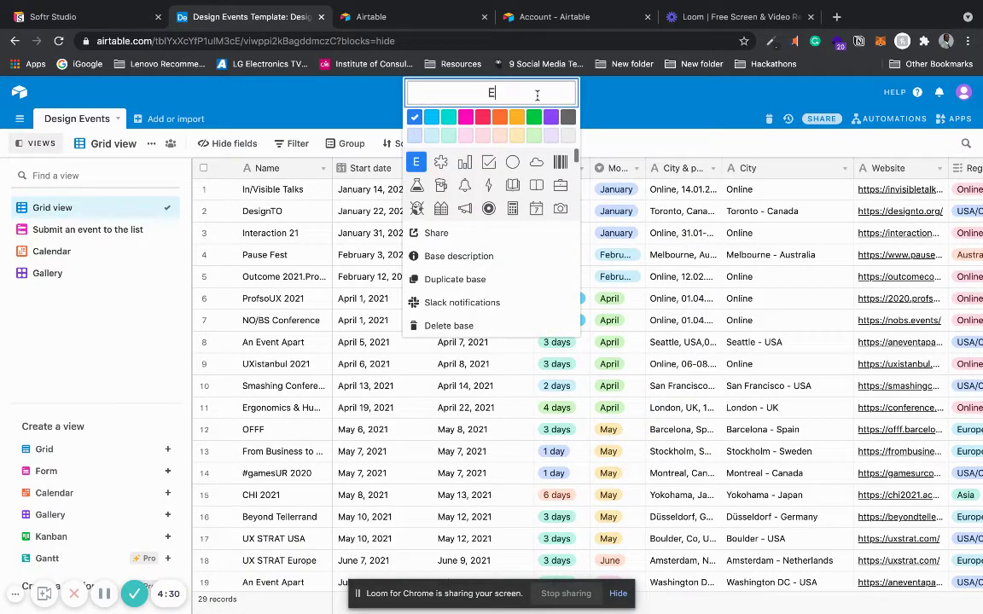
type("Event Listin")
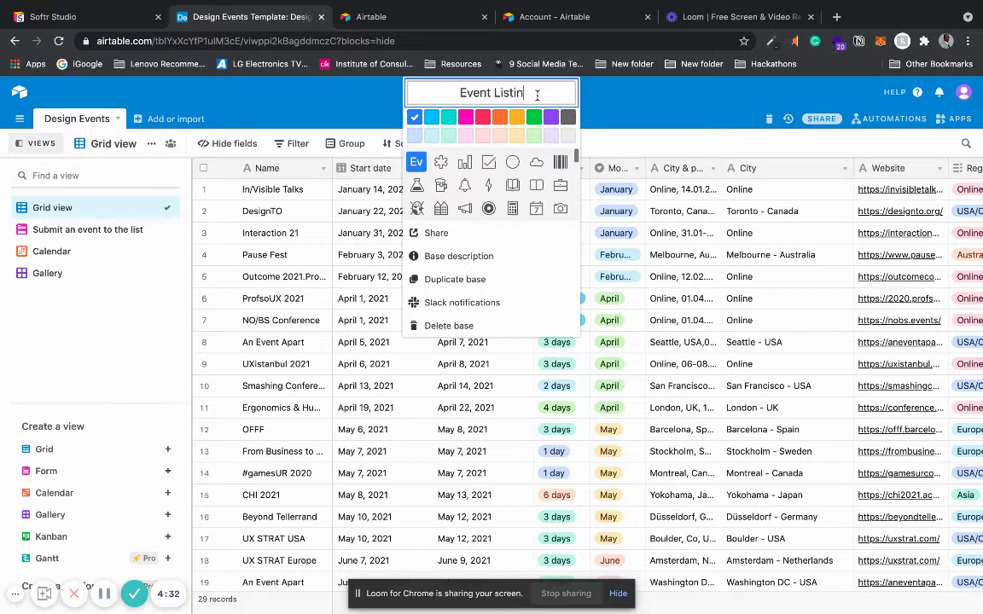
type("g Website")
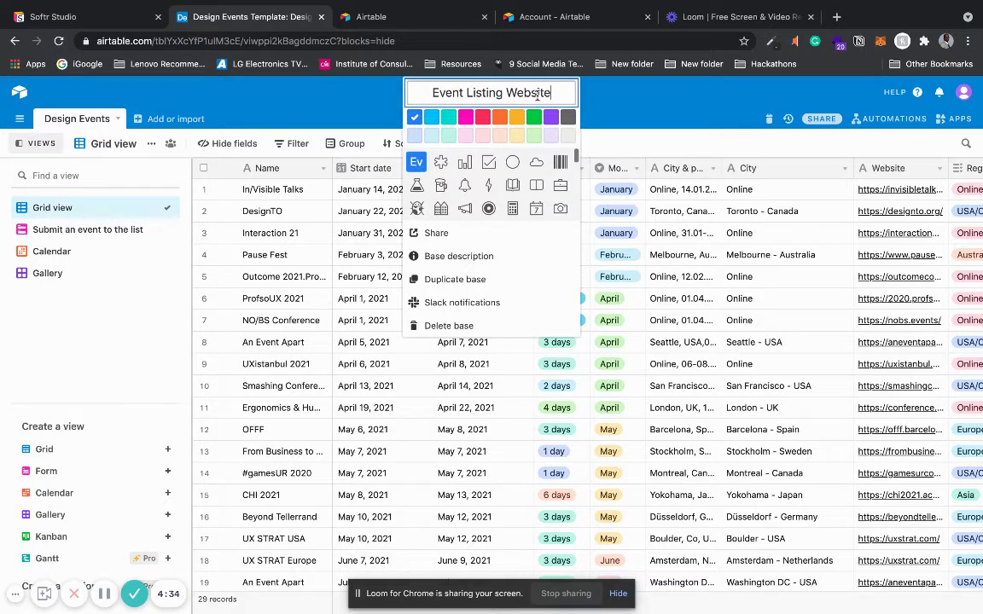
key("Return")
left_click(330, 109)
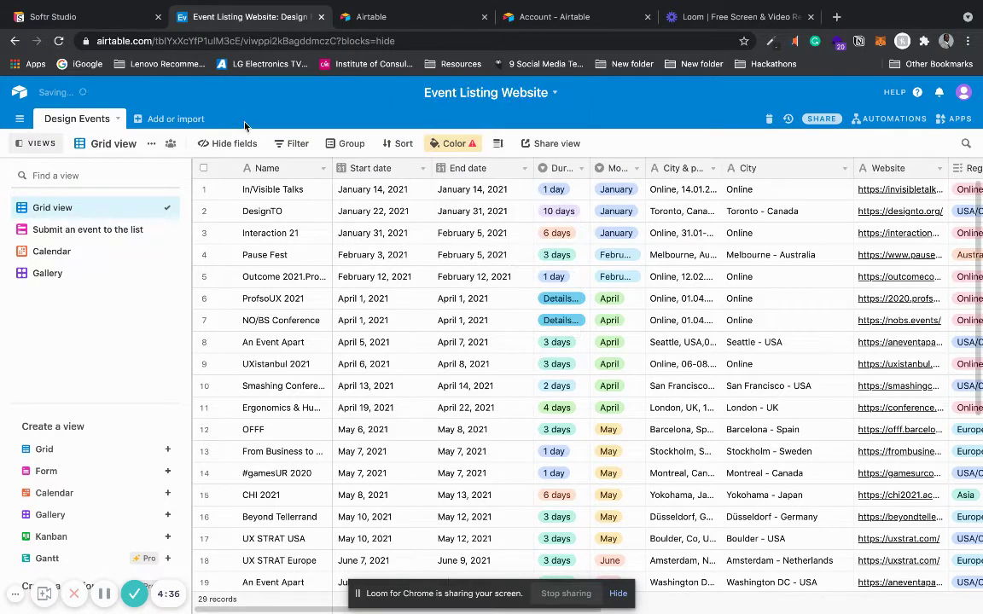
Step: Rename the Design Events table as "Events"
left_click(118, 119)
left_click(145, 147)
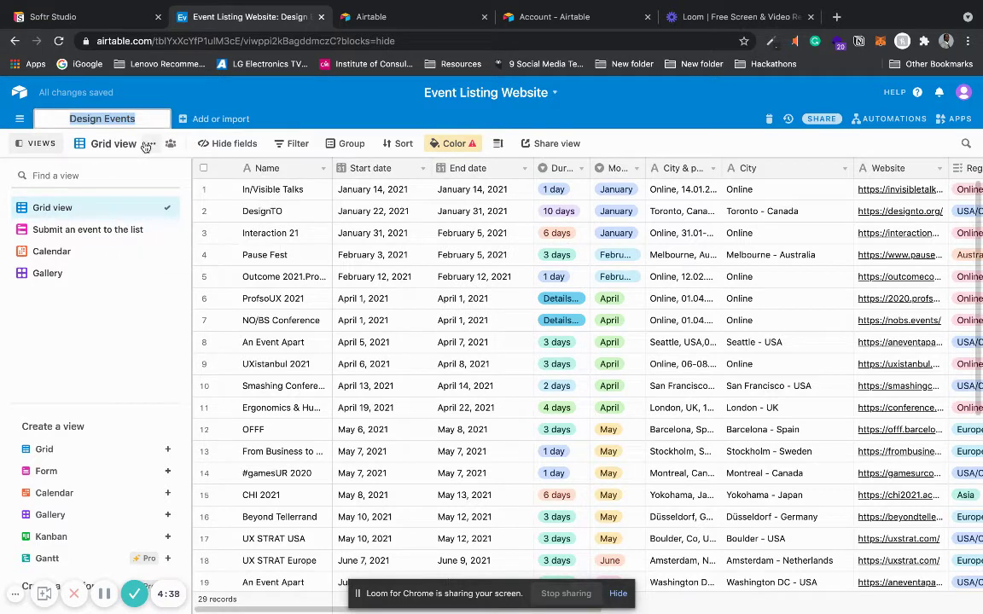
type("Events")
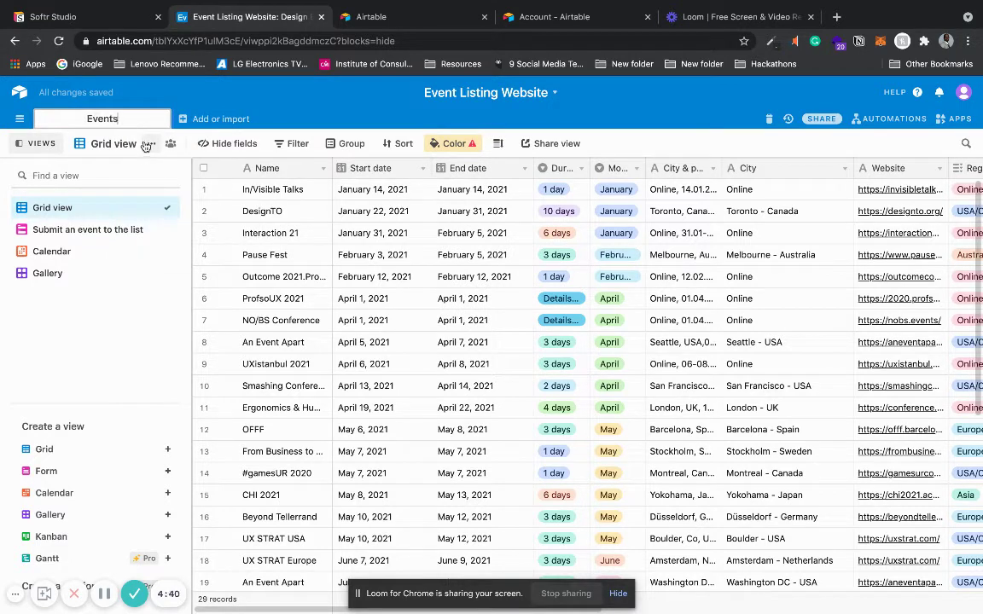
key("Return")
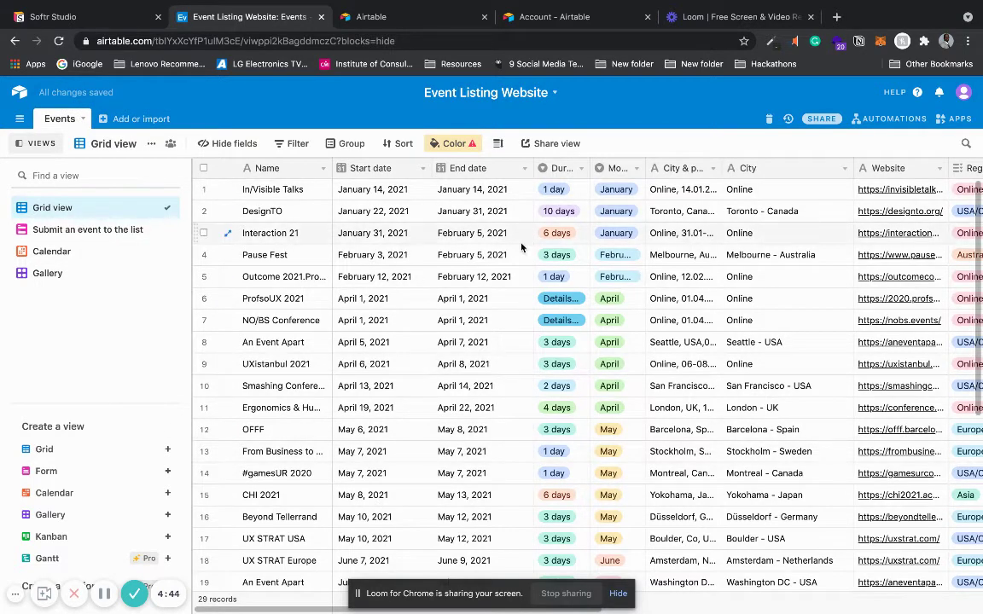
Step: Delete all records in the Events table from Pause Fest down to the last row, keeping only the first three
scroll(979, 335, "down", 1)
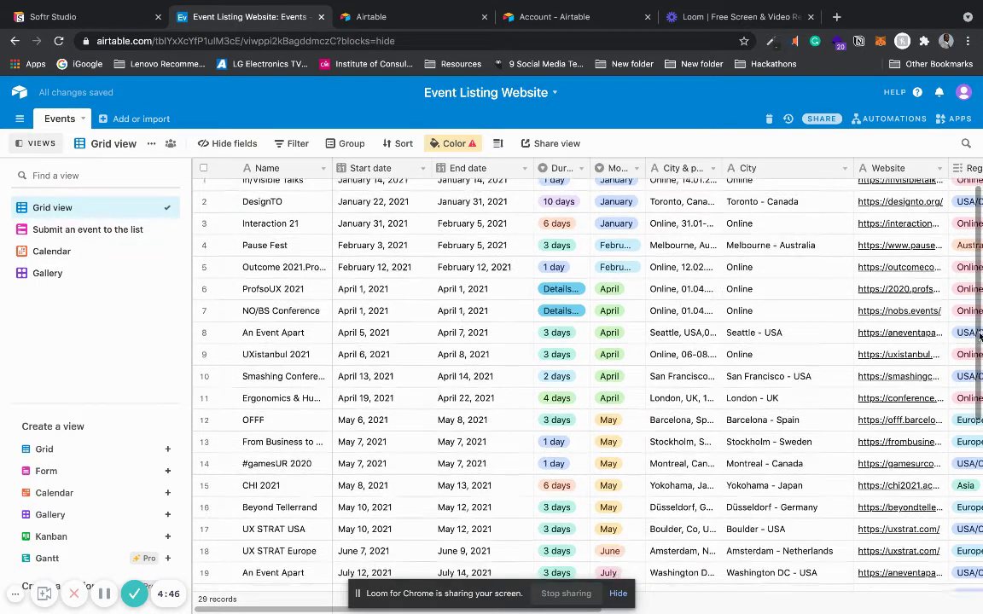
scroll(980, 335, "down", 10)
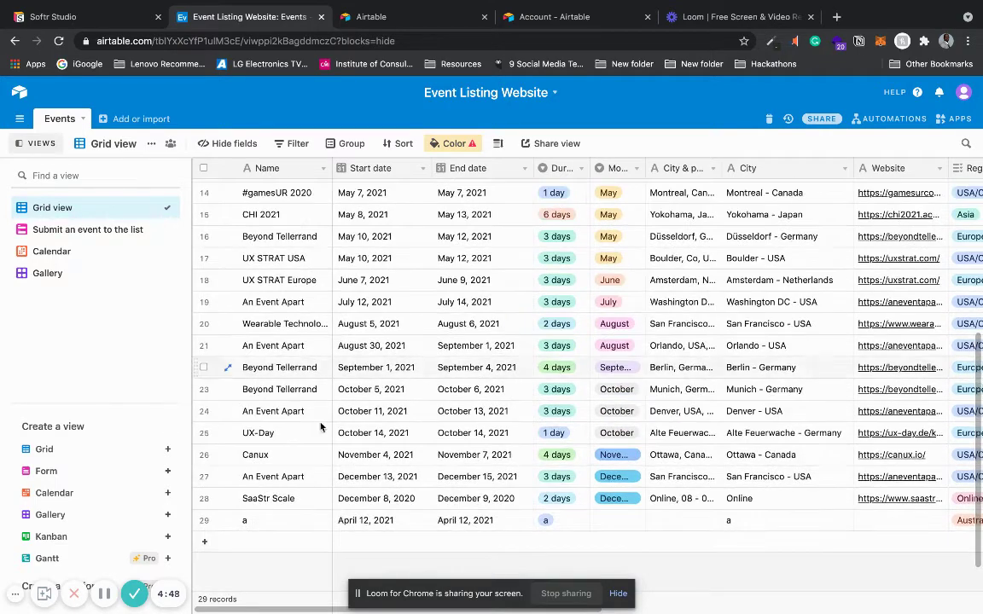
left_click(203, 521)
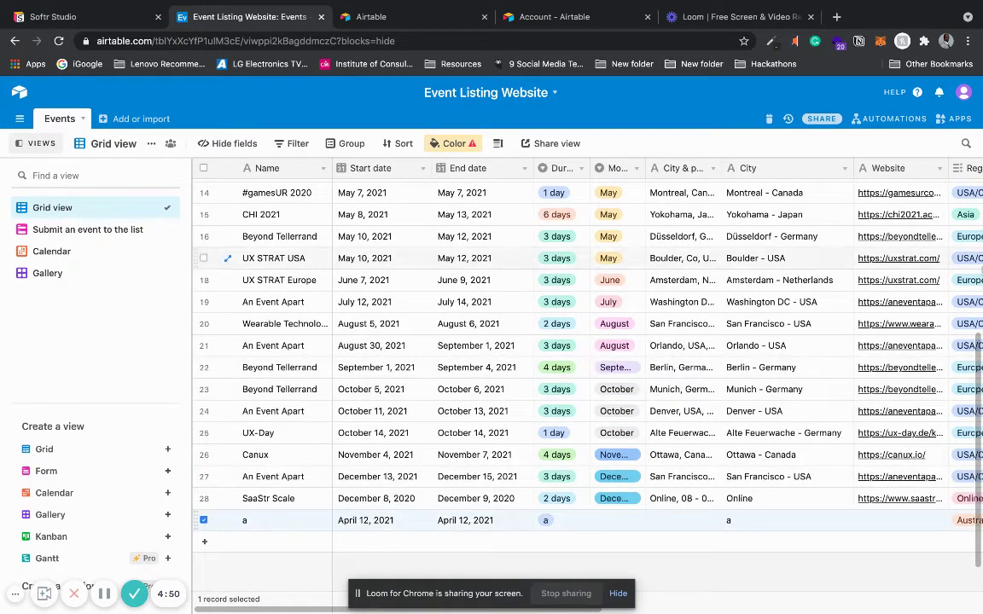
scroll(972, 164, "up", 10)
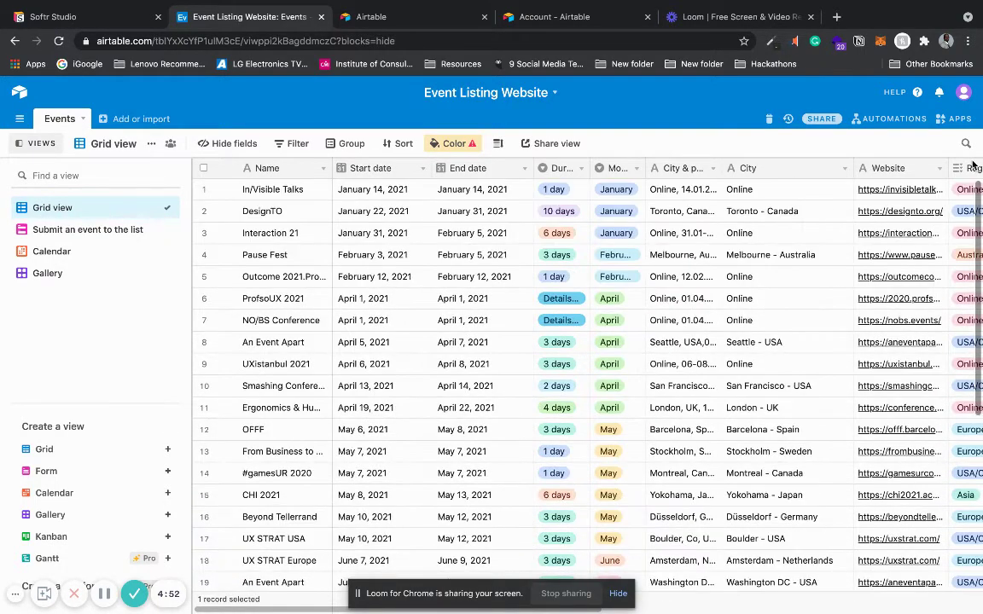
left_click(204, 254, "shift")
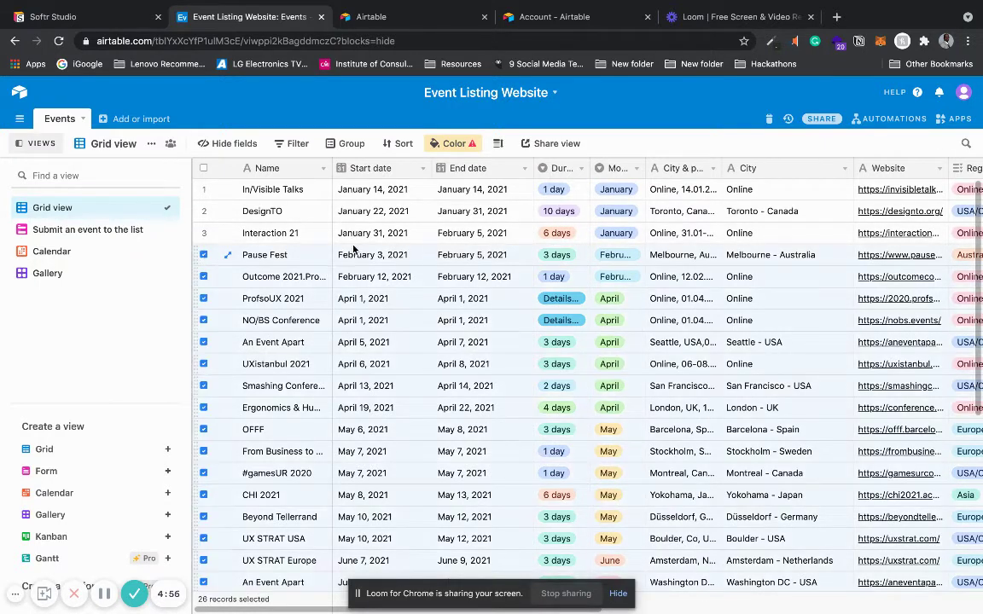
right_click(431, 261)
left_click(473, 293)
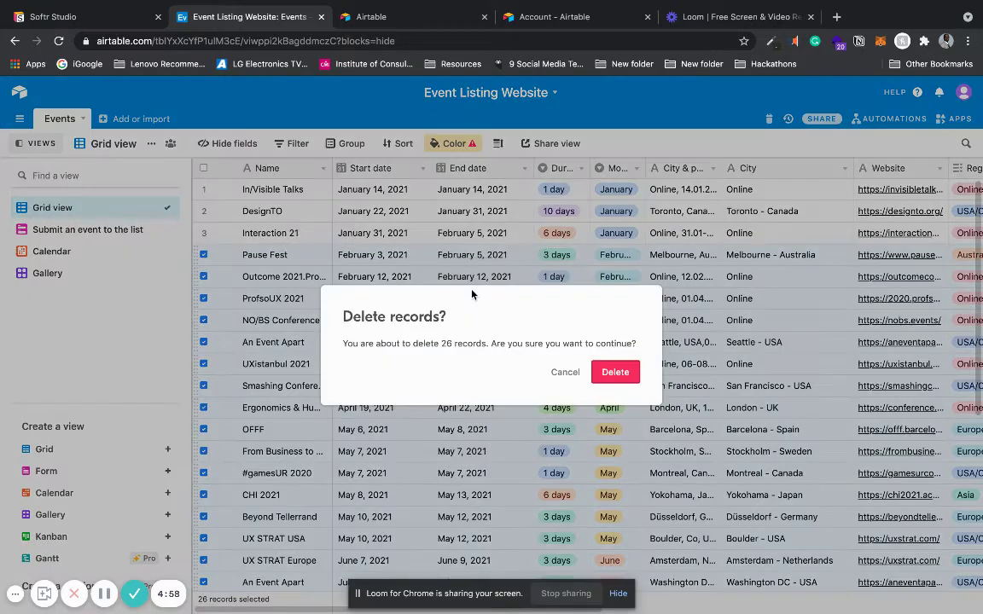
left_click(612, 373)
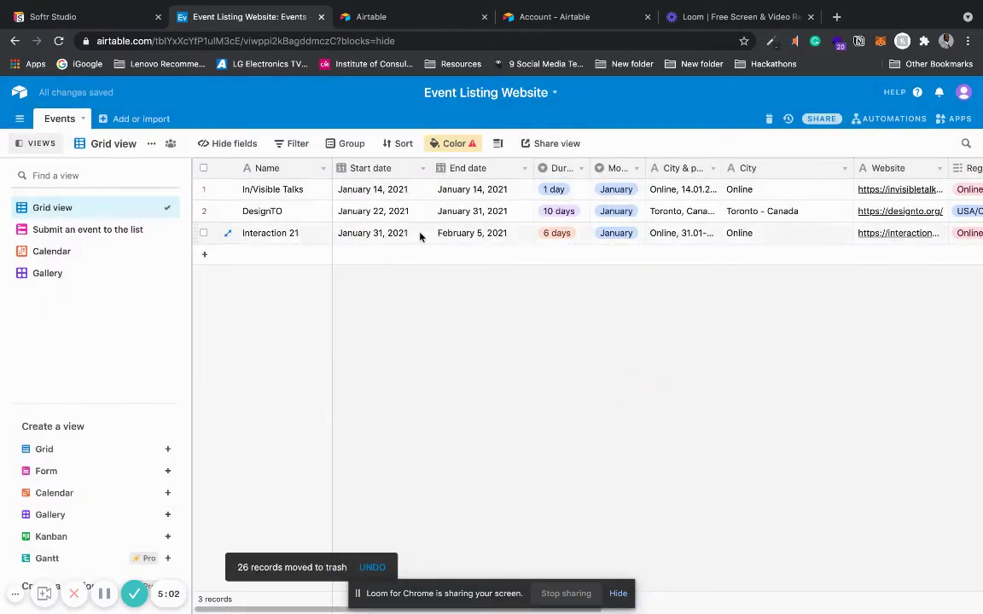
Step: Switch to Softr Studio, refresh the list of Airtable bases and select Event Listing Website as the base
left_click(92, 18)
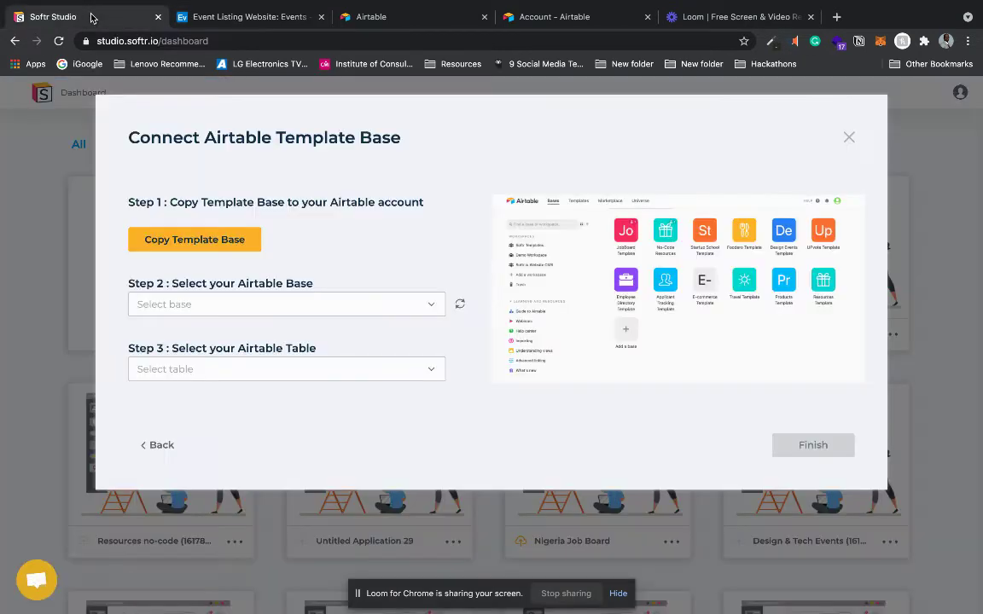
left_click(335, 309)
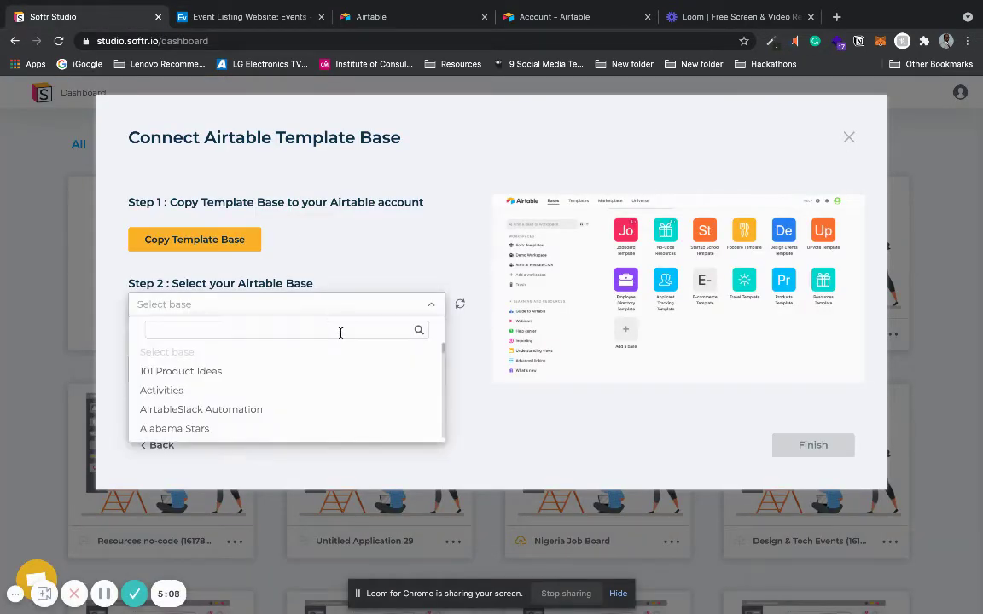
left_click(340, 333)
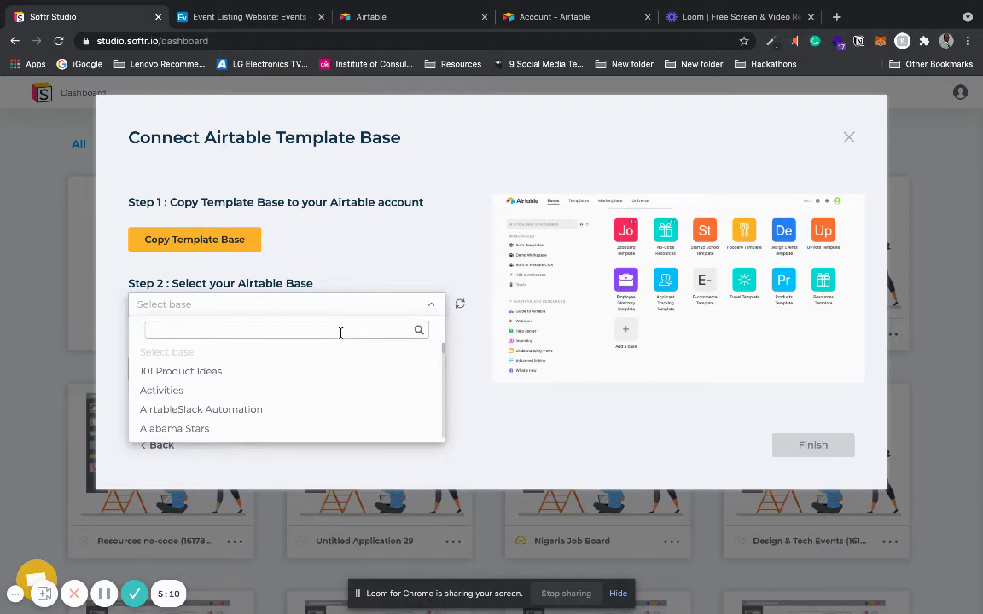
type("F")
type("vent")
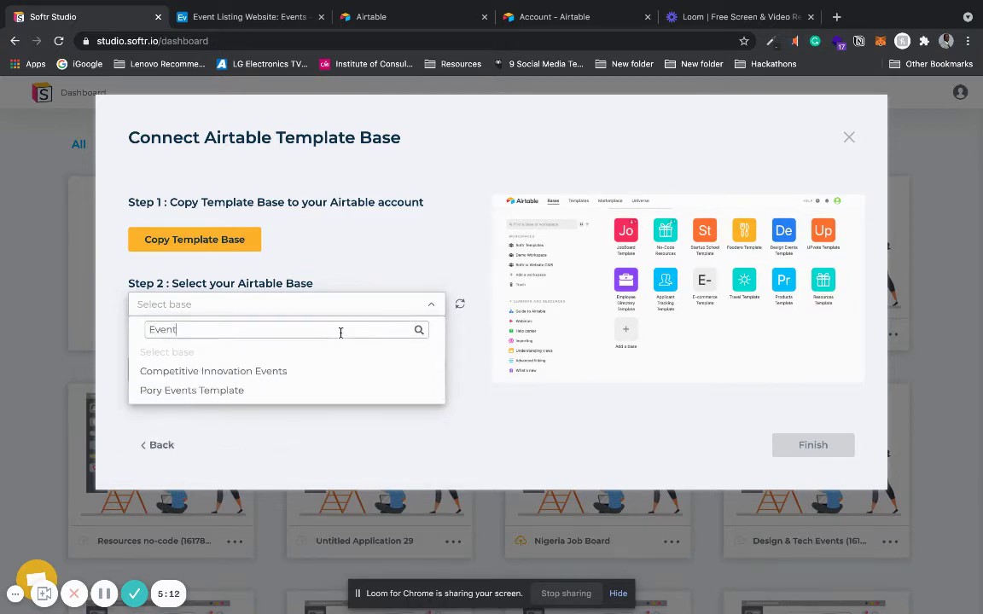
left_click(462, 304)
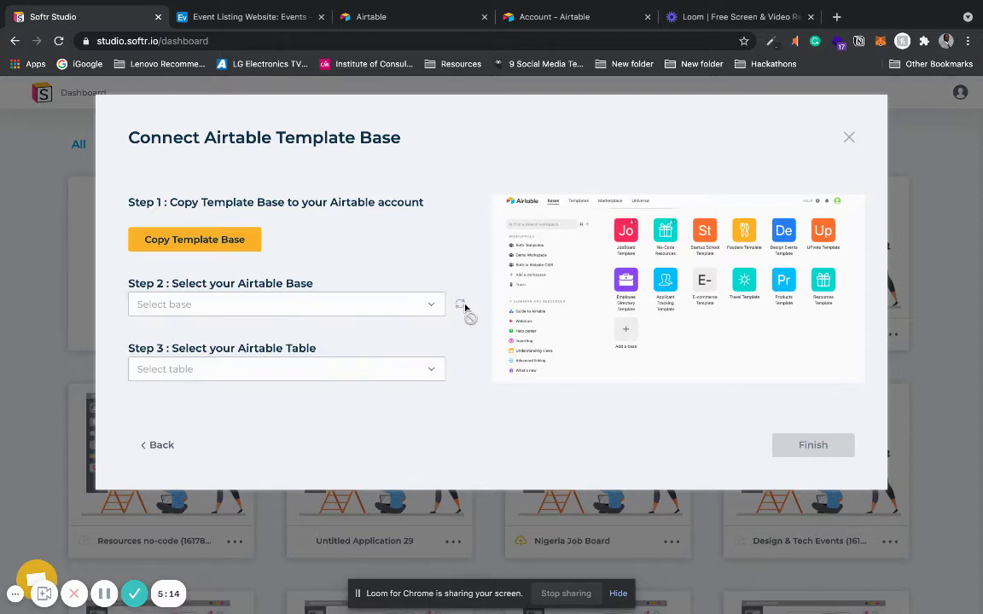
left_click(365, 309)
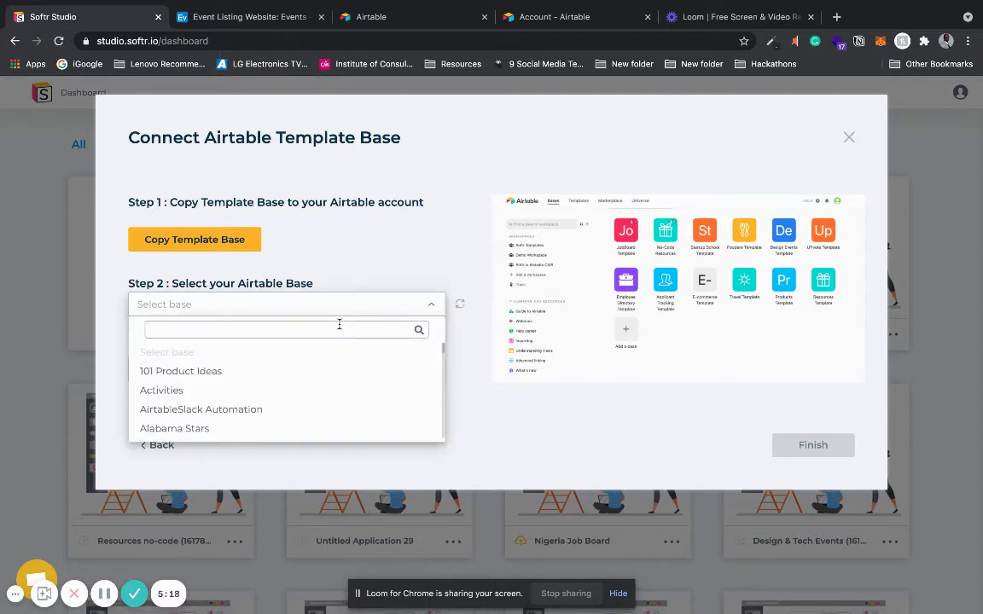
type("Event")
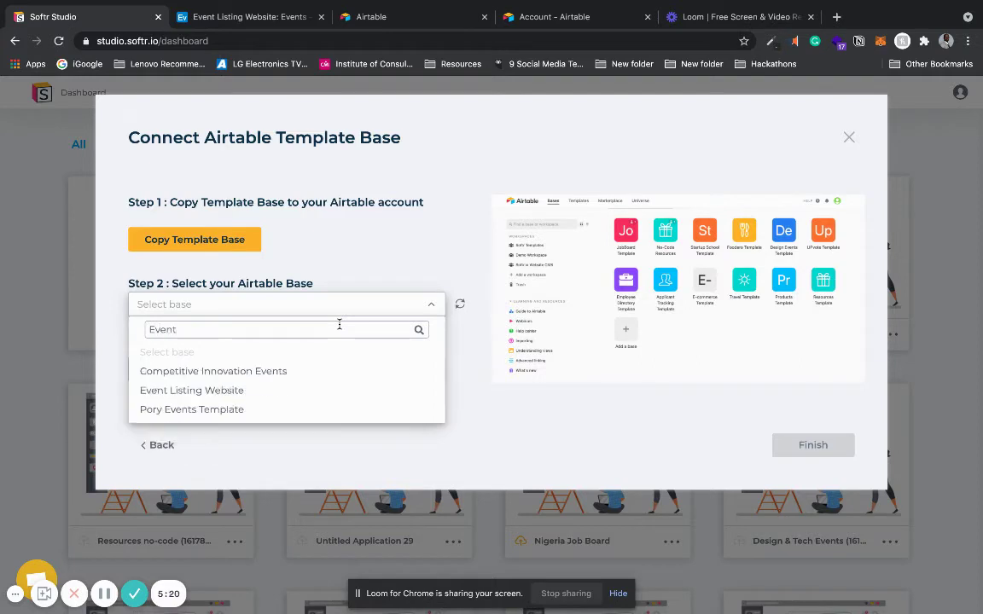
left_click(294, 392)
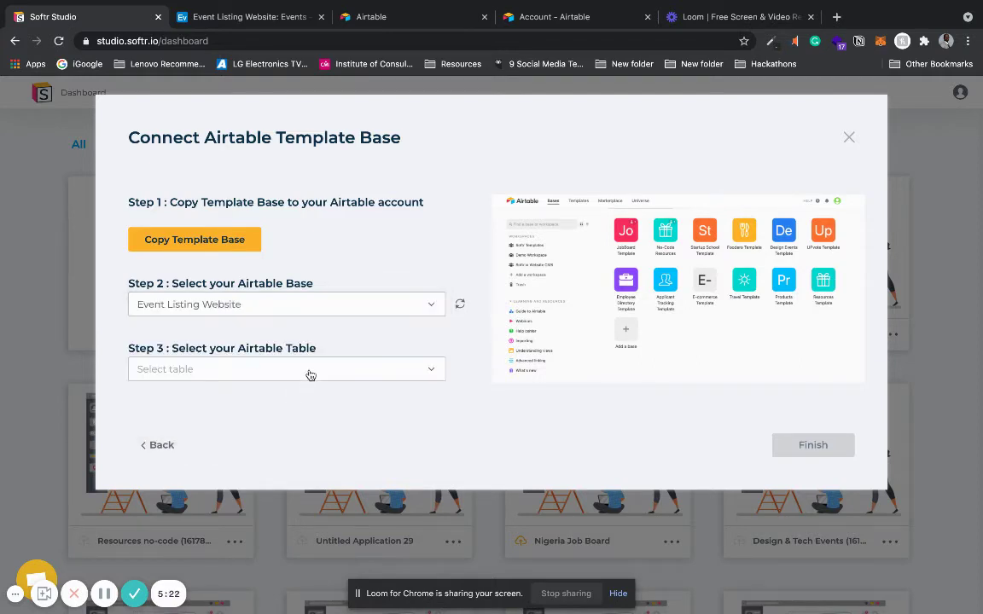
Step: Select the Events table as the Airtable table and finish connecting the template base
left_click(314, 367)
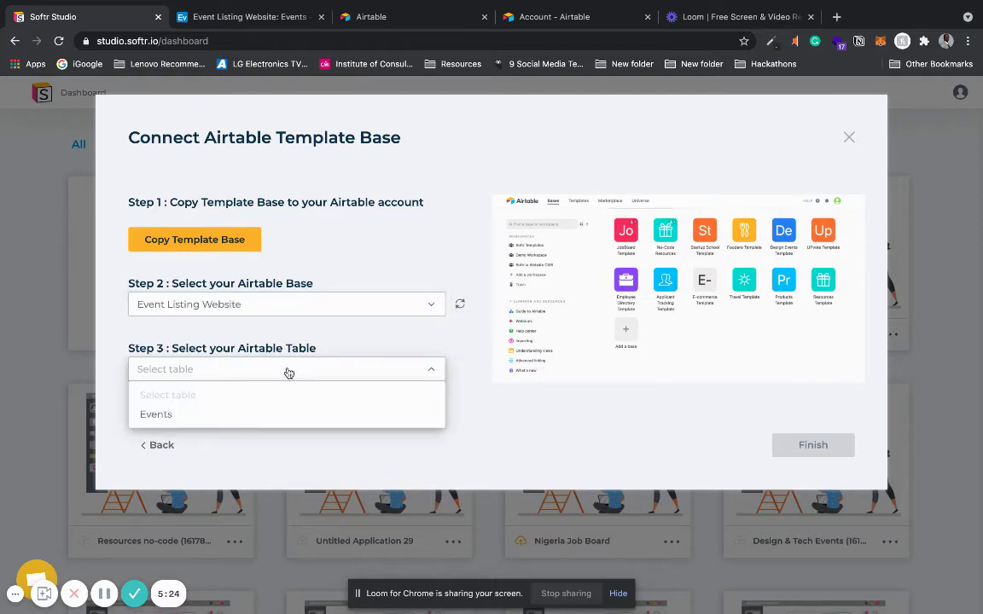
left_click(256, 19)
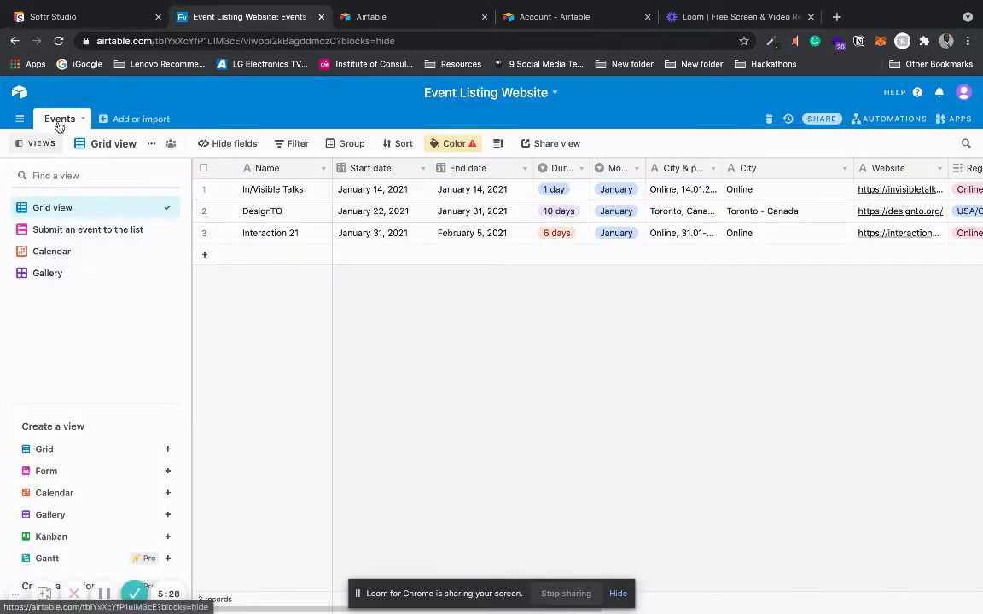
left_click(90, 22)
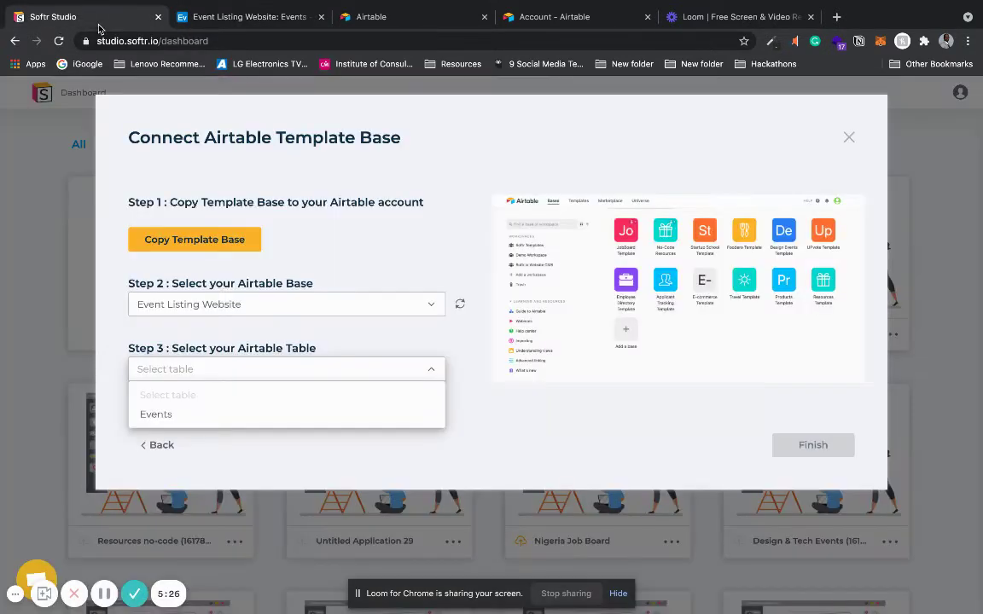
left_click(191, 416)
left_click(793, 446)
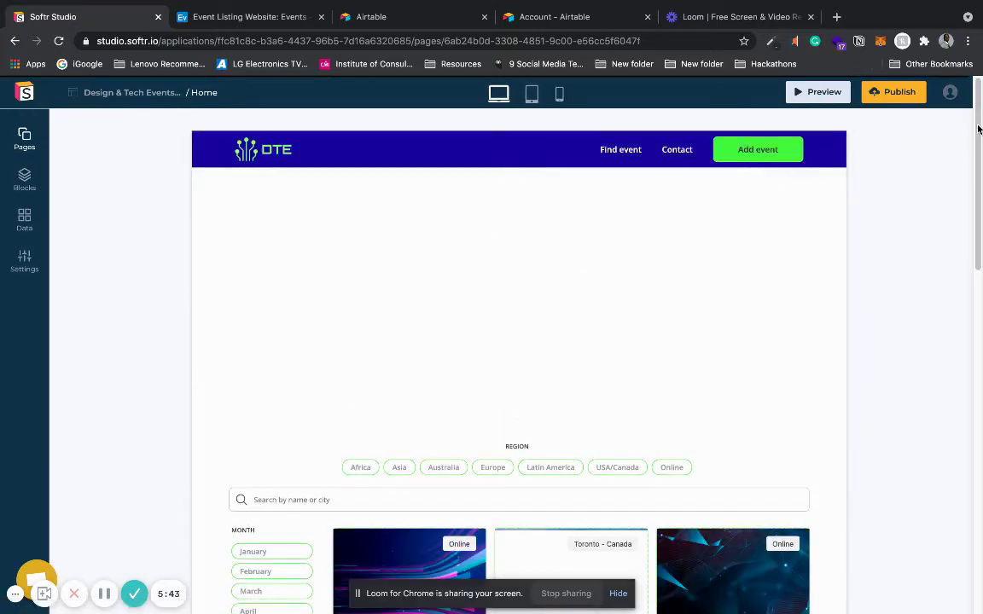
Step: Review the Home page from header to footer and compare its event cards with the Airtable records
left_click_drag(977, 126, 977, 260)
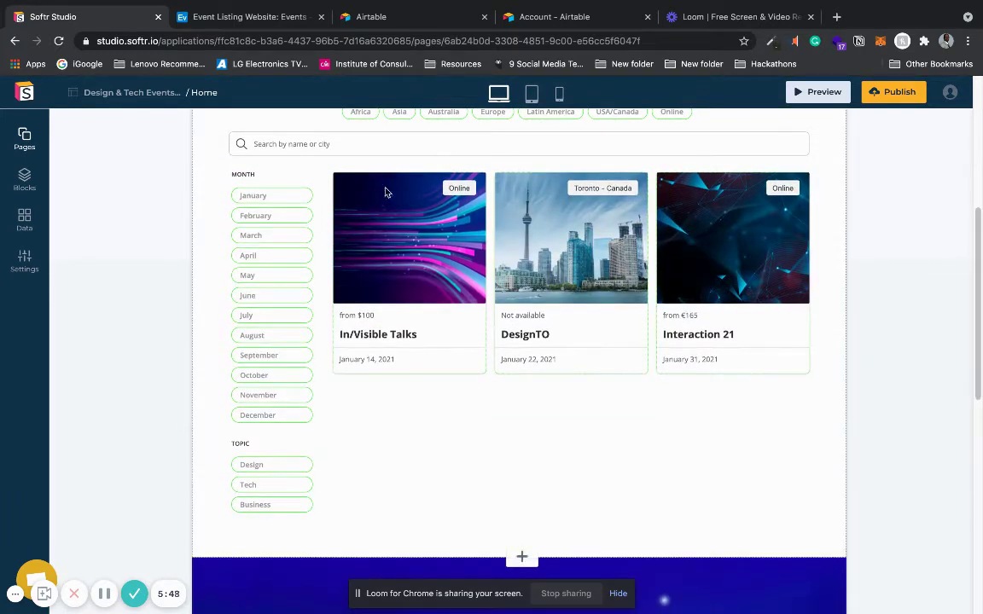
left_click(254, 17)
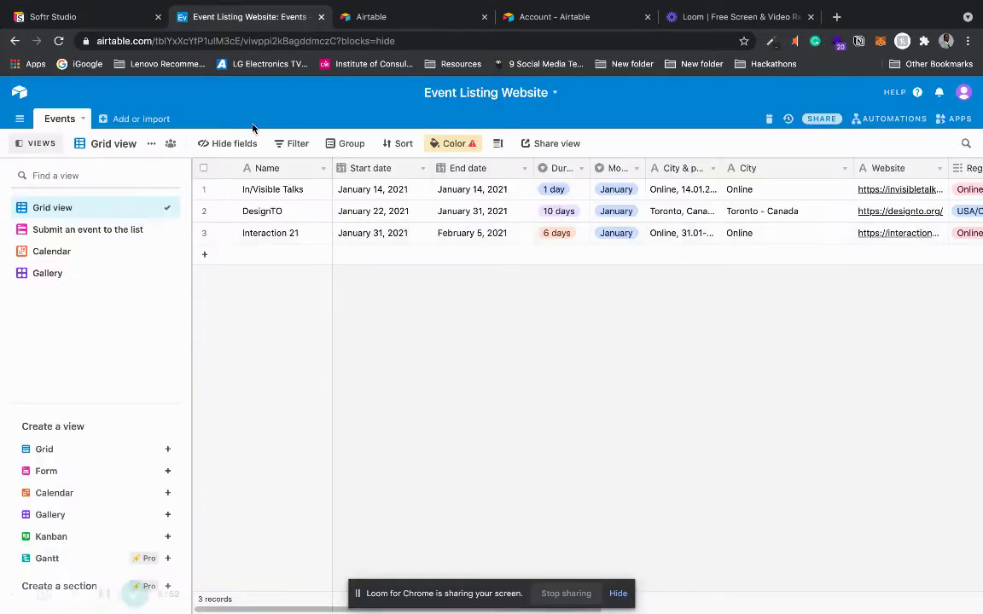
left_click(103, 17)
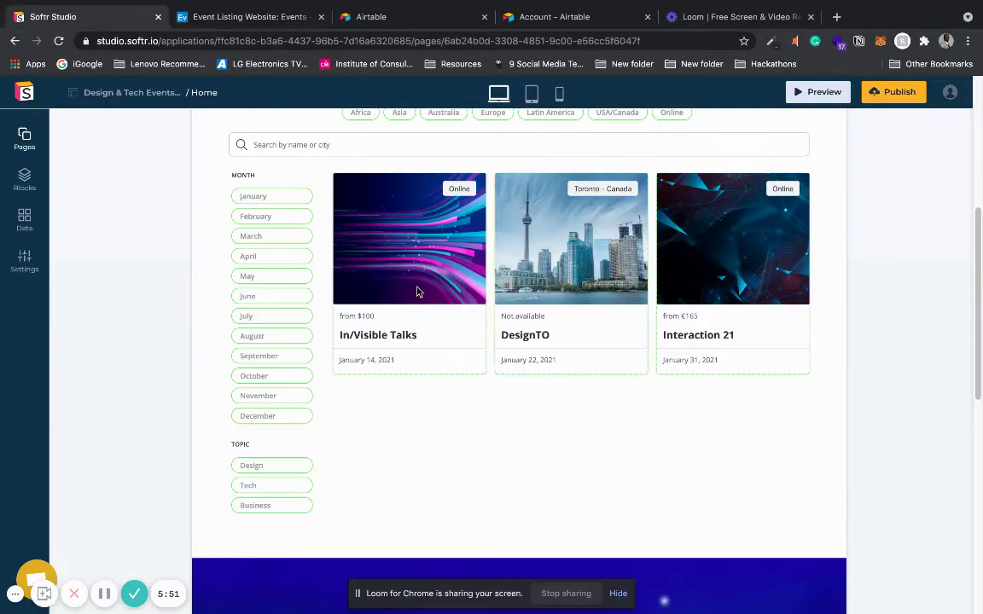
scroll(965, 245, "up", 5)
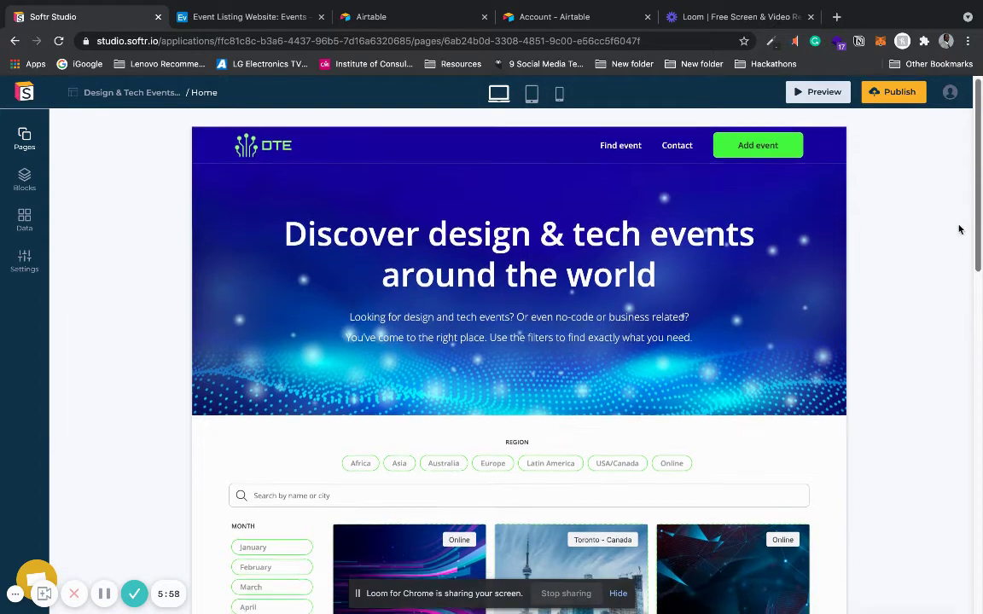
scroll(944, 329, "down", 10)
scroll(939, 456, "down", 3)
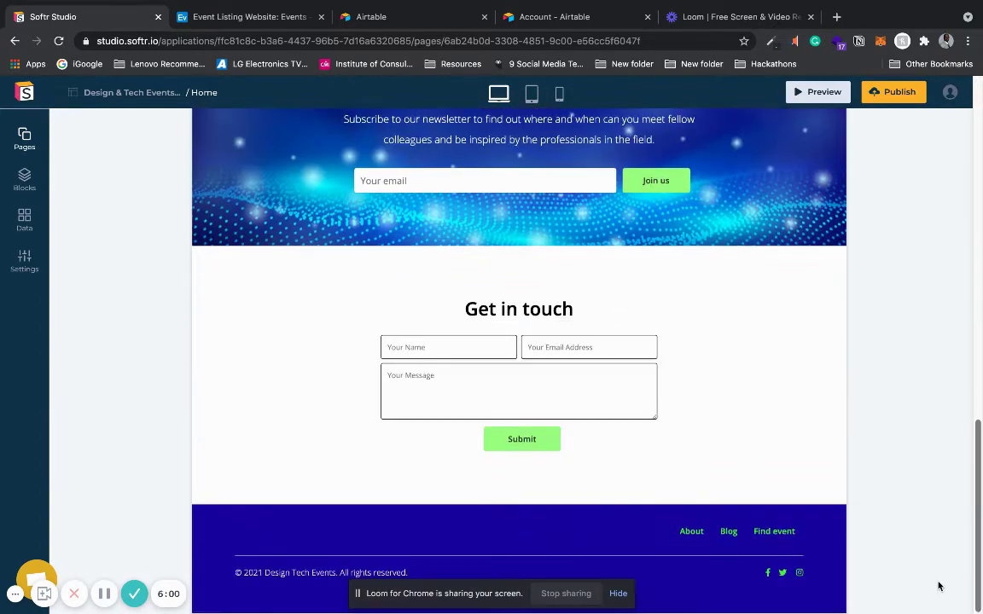
scroll(939, 585, "up", 10)
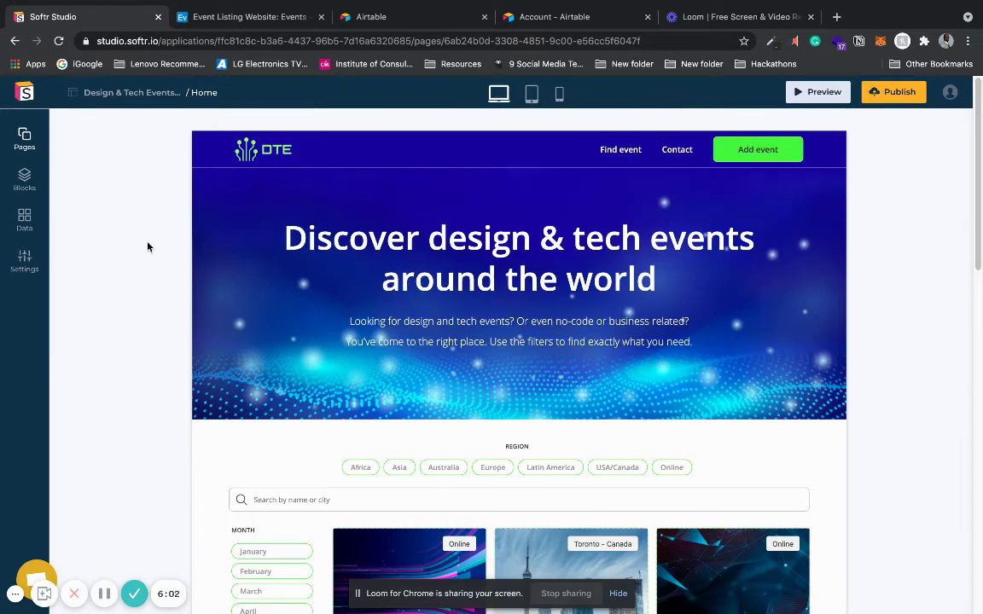
Step: Look through the app's page list and open the page settings of the Home page
left_click(26, 139)
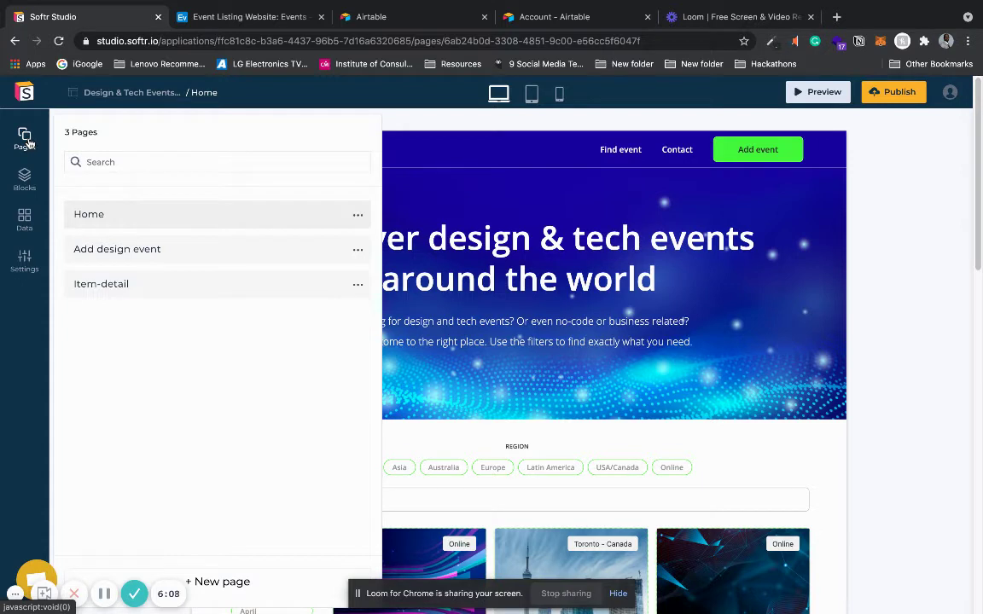
left_click(359, 216)
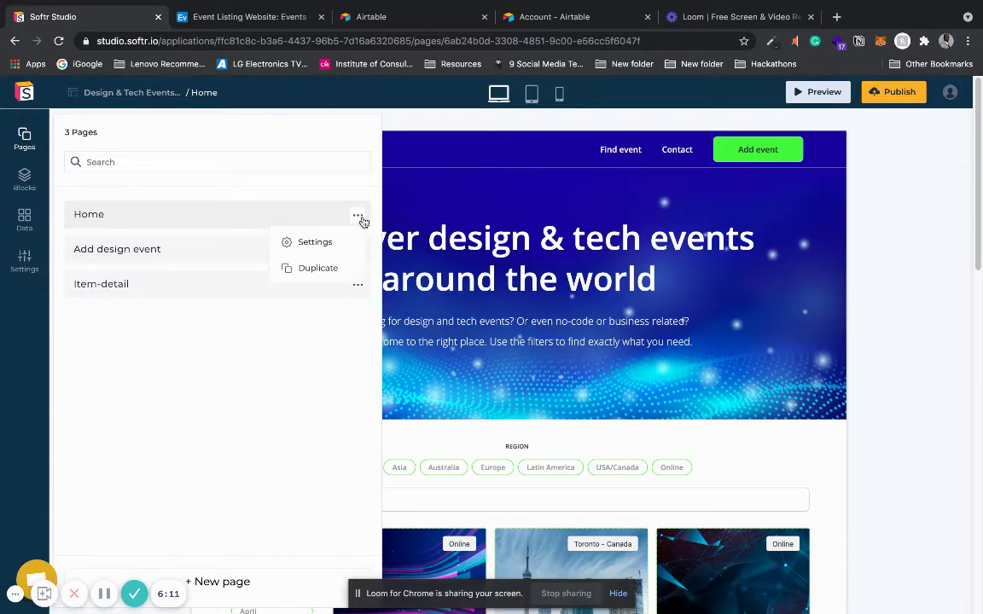
left_click(172, 216)
left_click(25, 134)
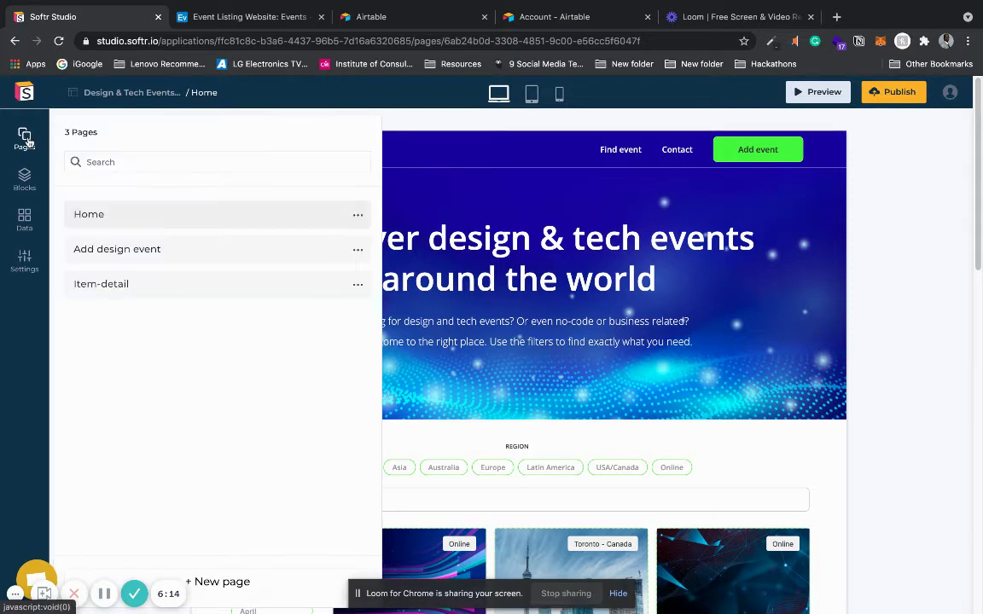
left_click(359, 216)
left_click(337, 241)
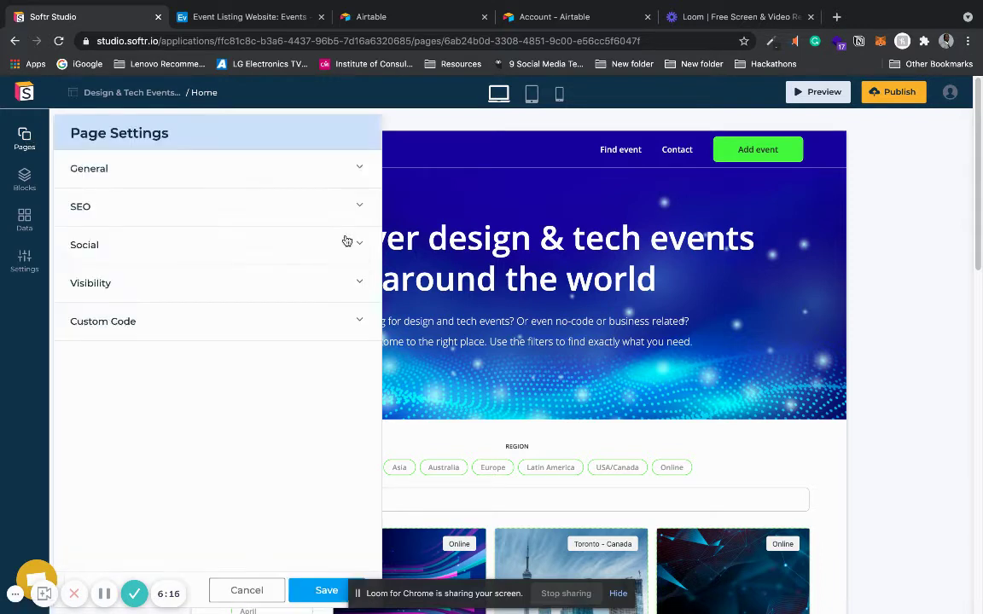
Step: Examine the General and Custom Code sections of the Home page's settings
left_click(237, 173)
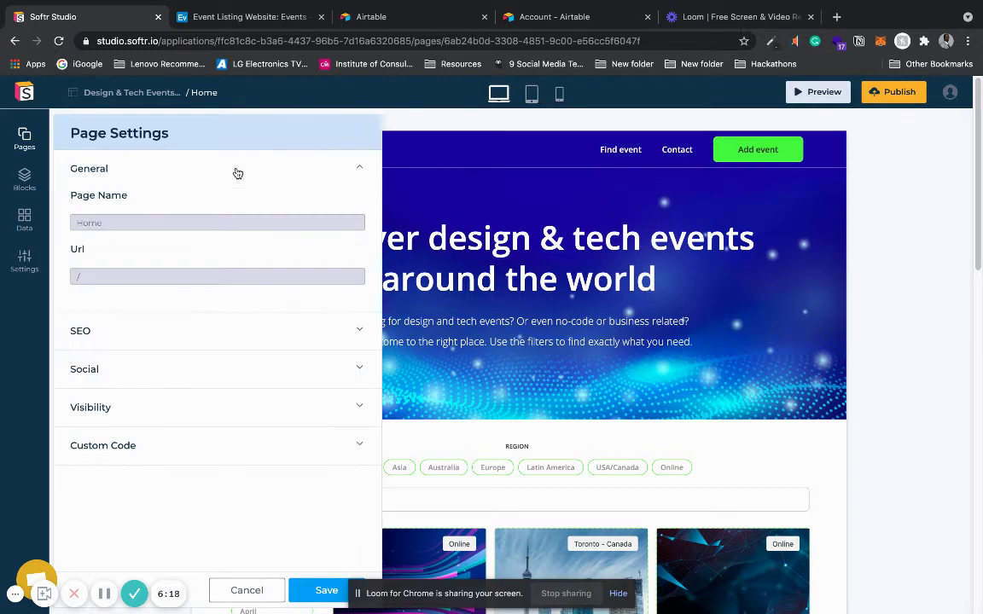
left_click(214, 175)
left_click(222, 222)
left_click(223, 224)
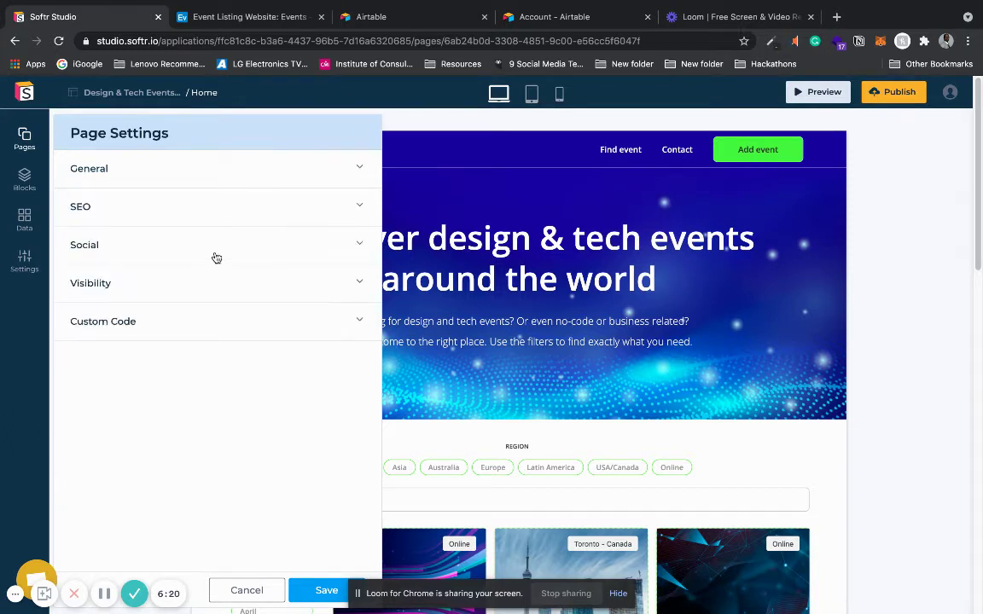
left_click(215, 256)
left_click(214, 257)
left_click(102, 324)
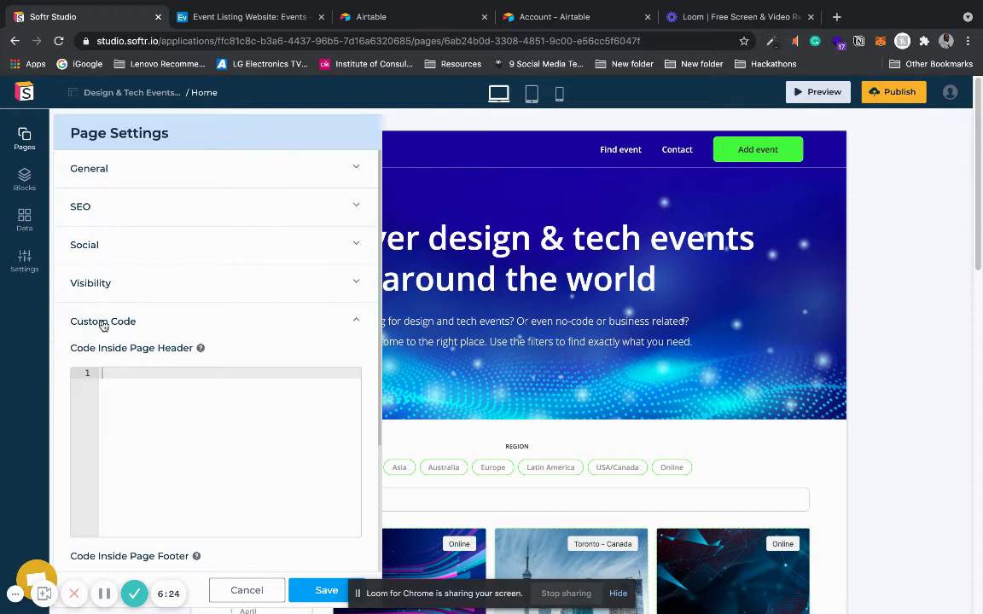
left_click(102, 323)
Step: Look over the available header blocks, and delete the existing header section with the DTE logo from the Home page
left_click(26, 177)
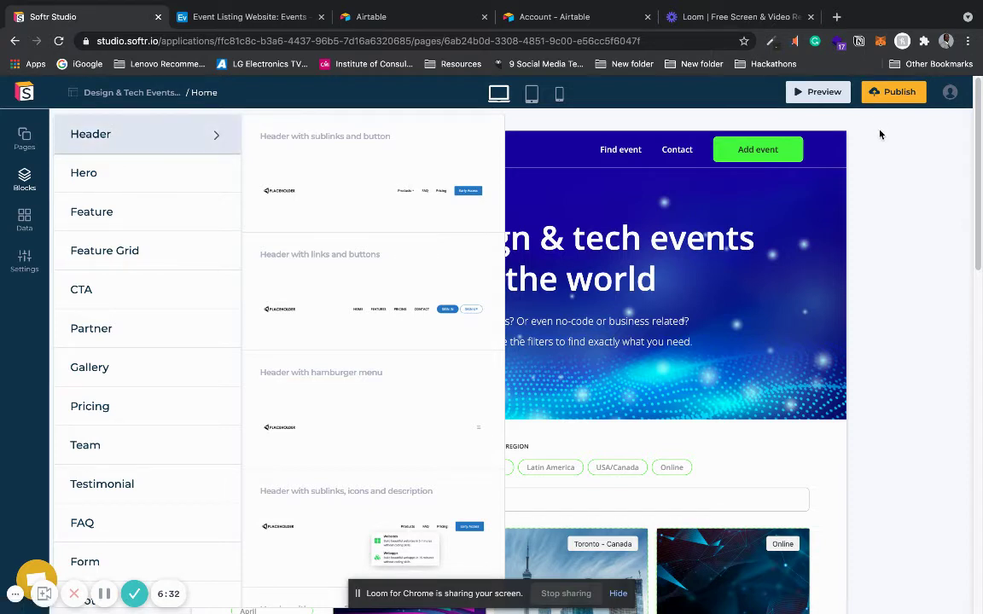
scroll(648, 256, "down", 1)
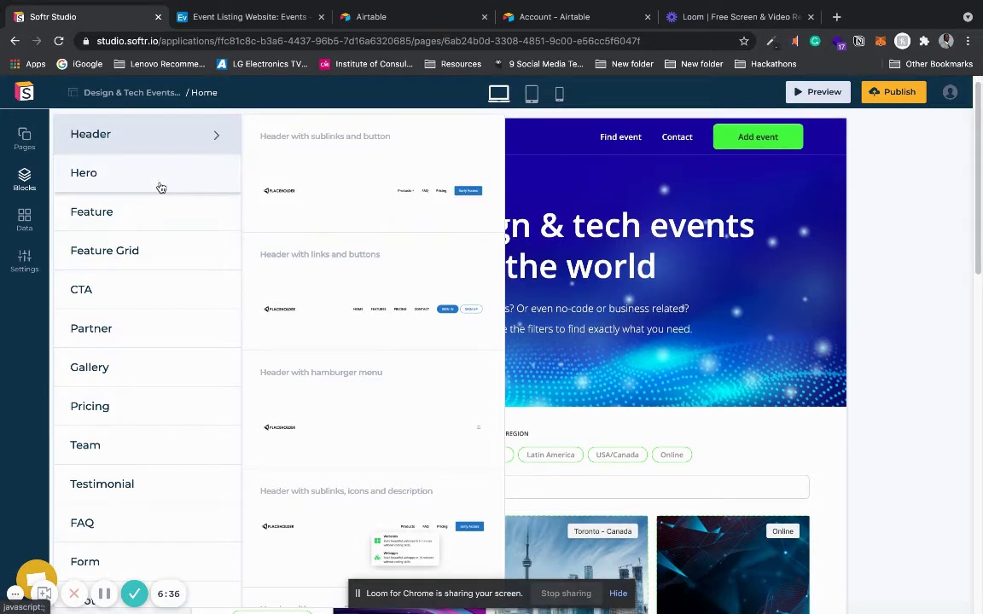
left_click(586, 188)
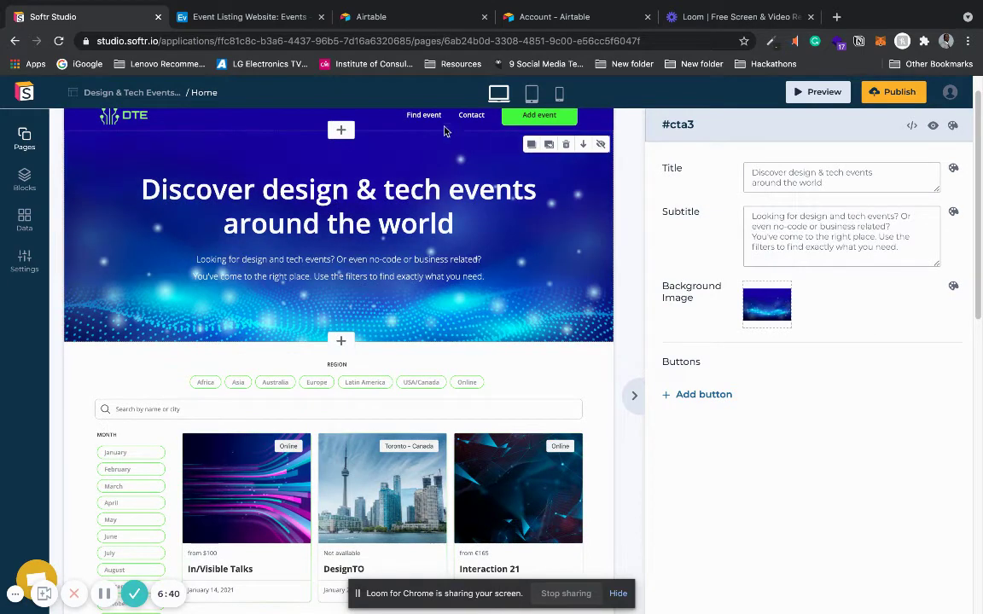
left_click(437, 124)
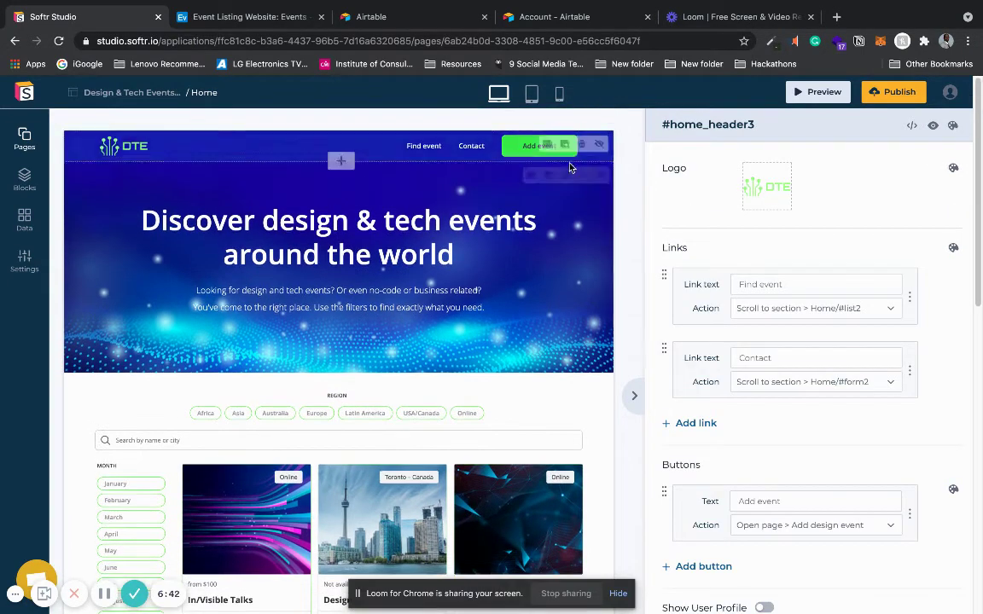
left_click(581, 149)
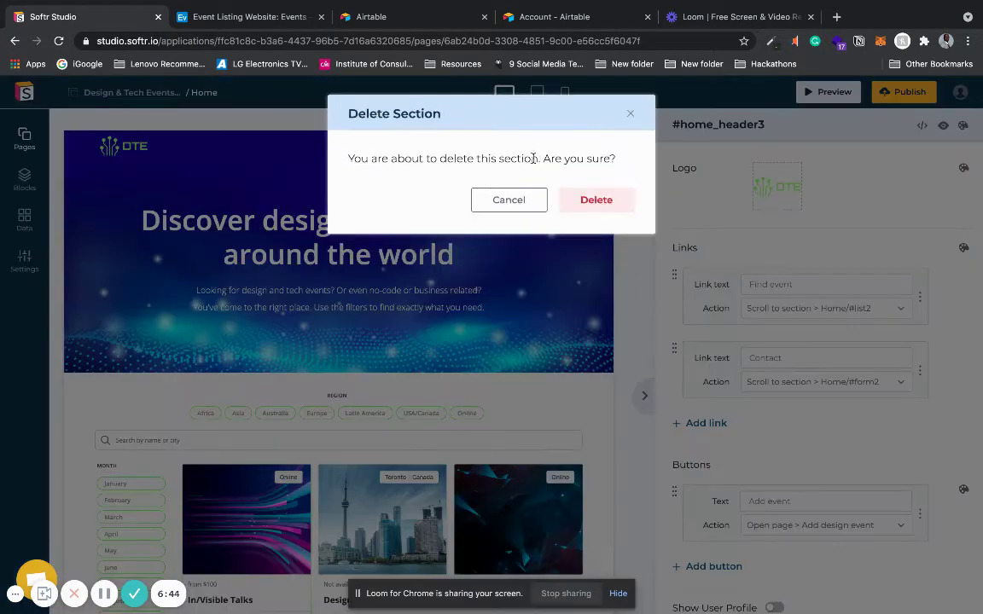
left_click(585, 196)
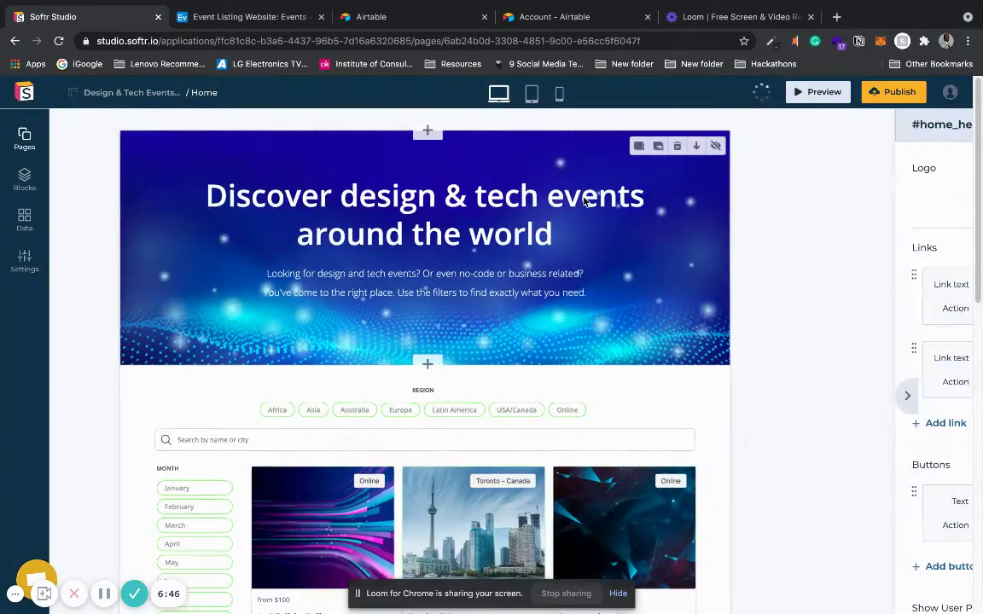
Step: Add the "Header with hamburger menu" block to the Home page and open its settings to review the link options
left_click(21, 143)
left_click(24, 177)
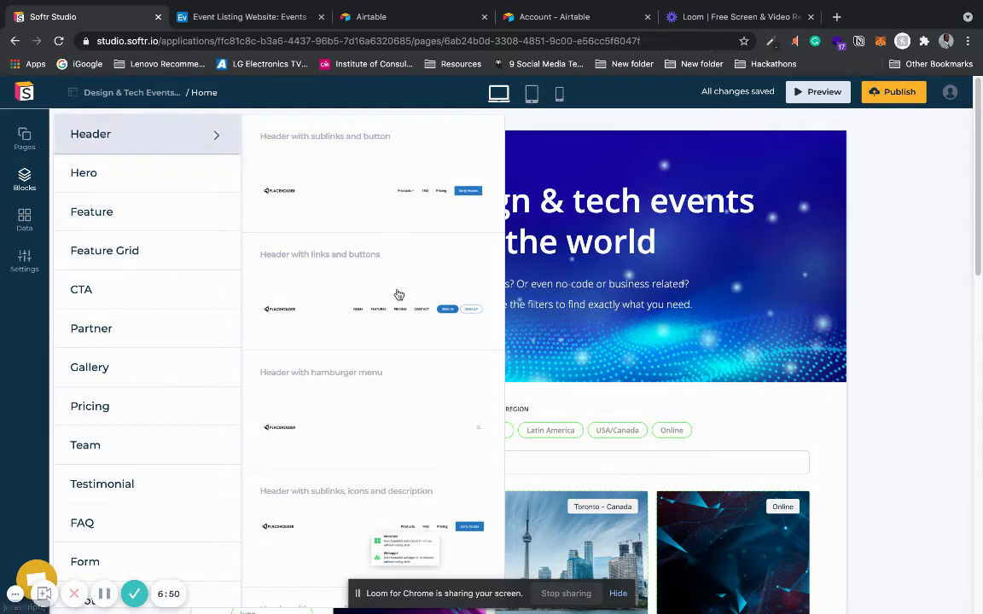
left_click(296, 430)
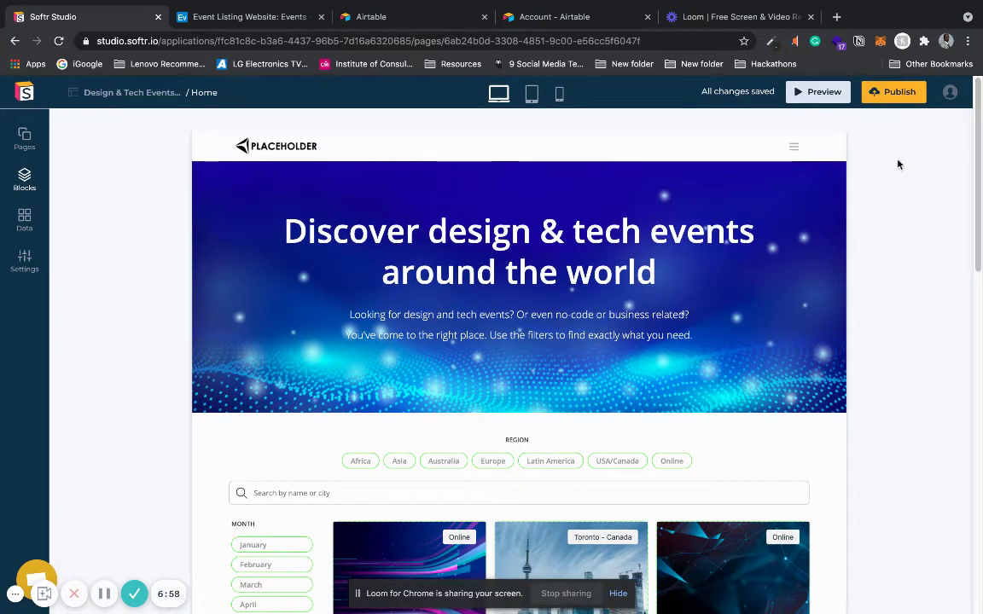
left_click(606, 147)
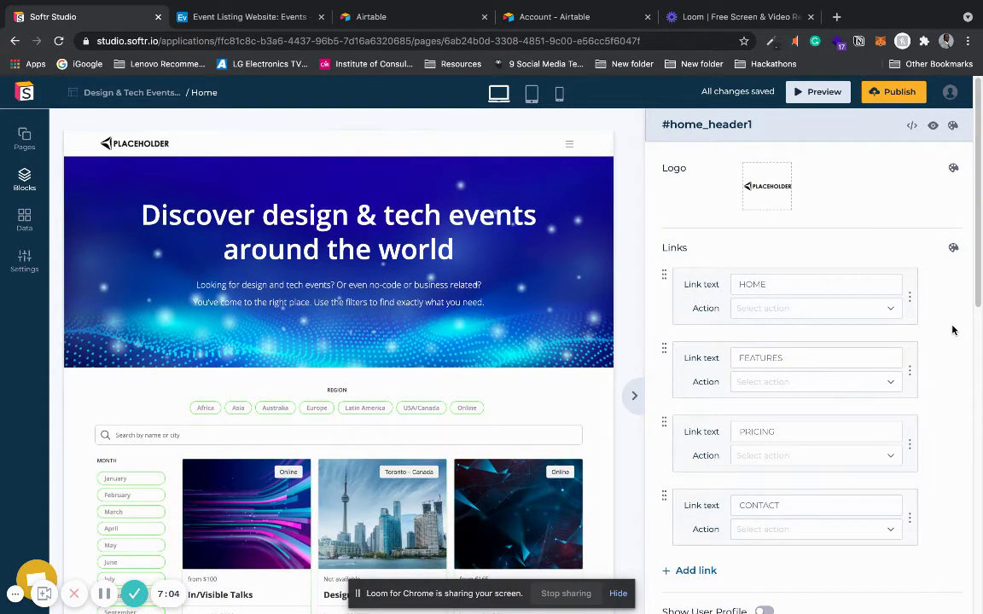
scroll(953, 330, "down", 3)
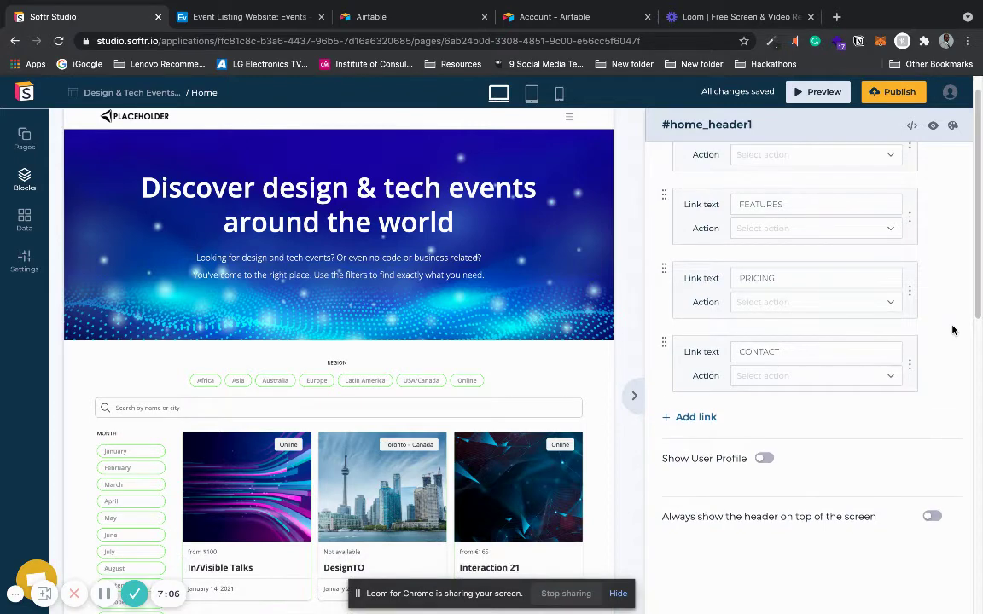
Step: Try a red background color on the header section, and set the background back to white
scroll(953, 330, "up", 3)
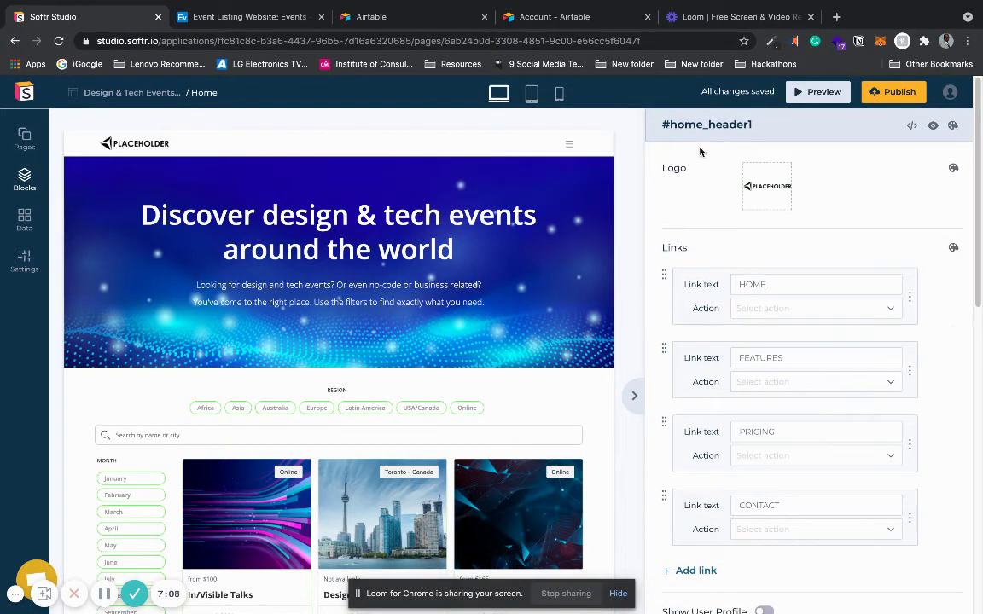
mouse_move(751, 174)
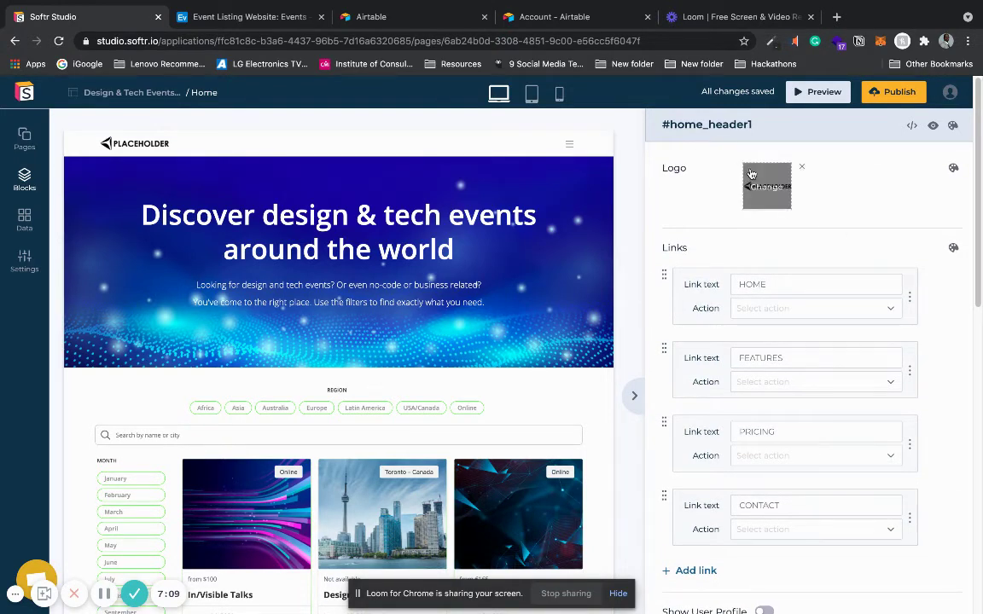
left_click(953, 125)
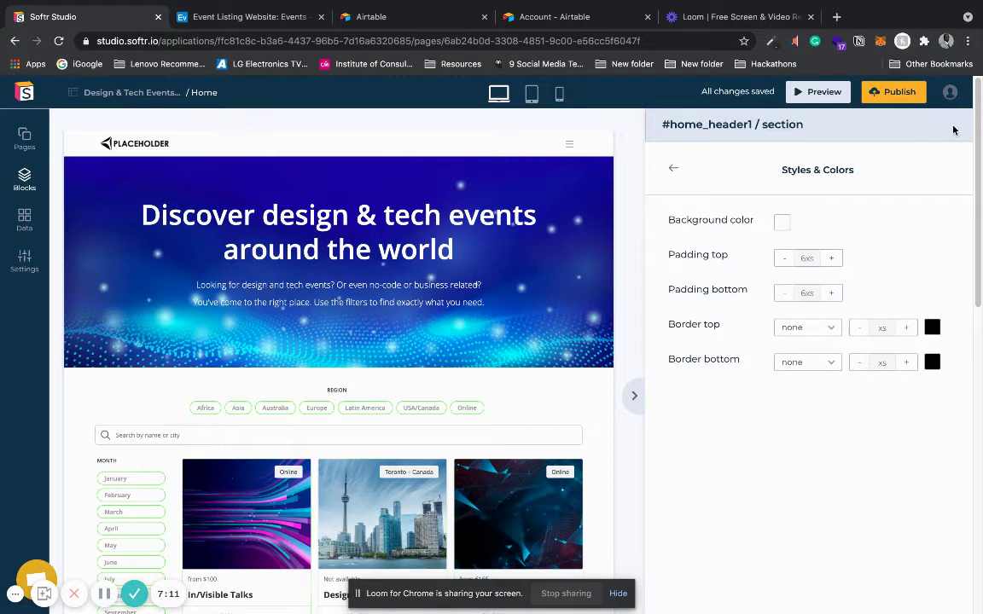
left_click(781, 227)
left_click(799, 265)
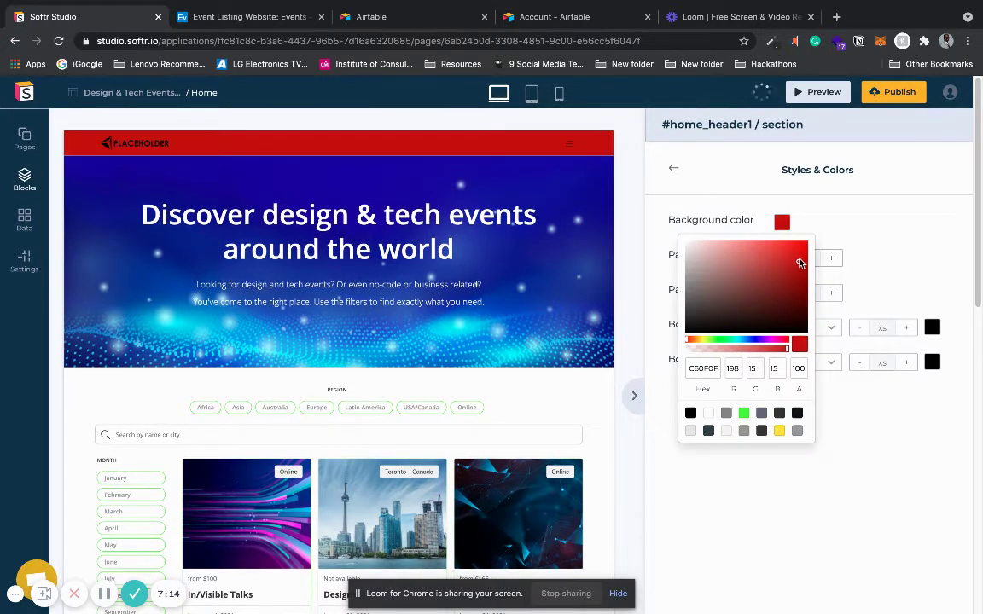
left_click(687, 245)
left_click(669, 159)
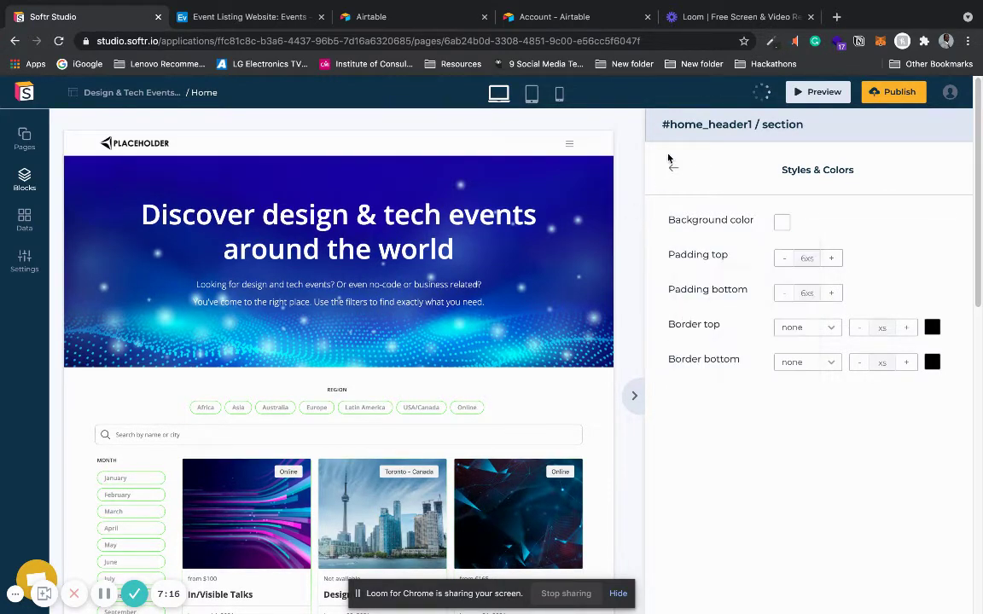
left_click(673, 172)
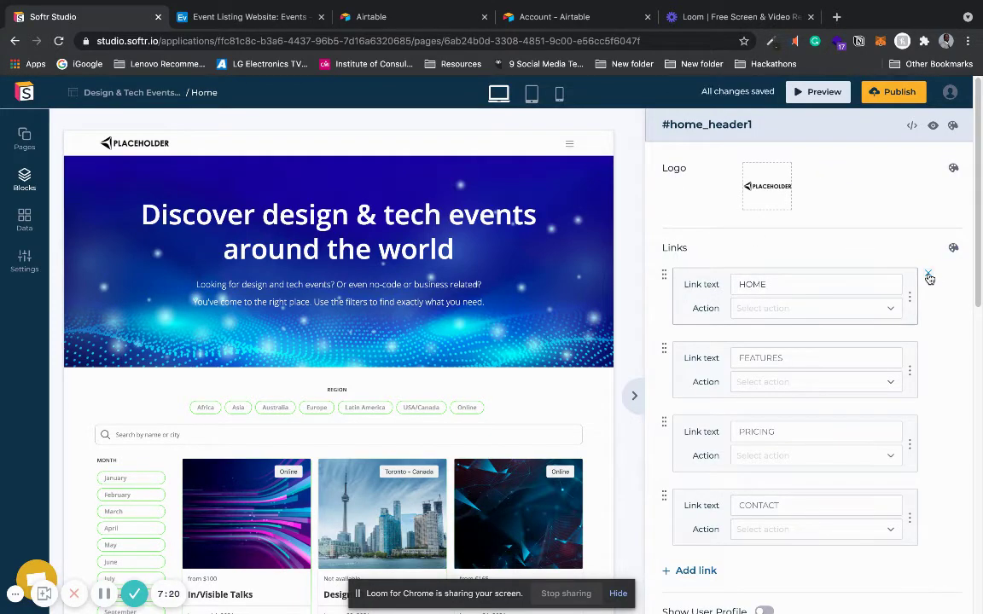
Step: Delete the HOME, FEATURES, PRICING and CONTACT links from the header block
left_click(929, 278)
left_click(929, 278)
left_click(929, 278)
left_click(929, 278)
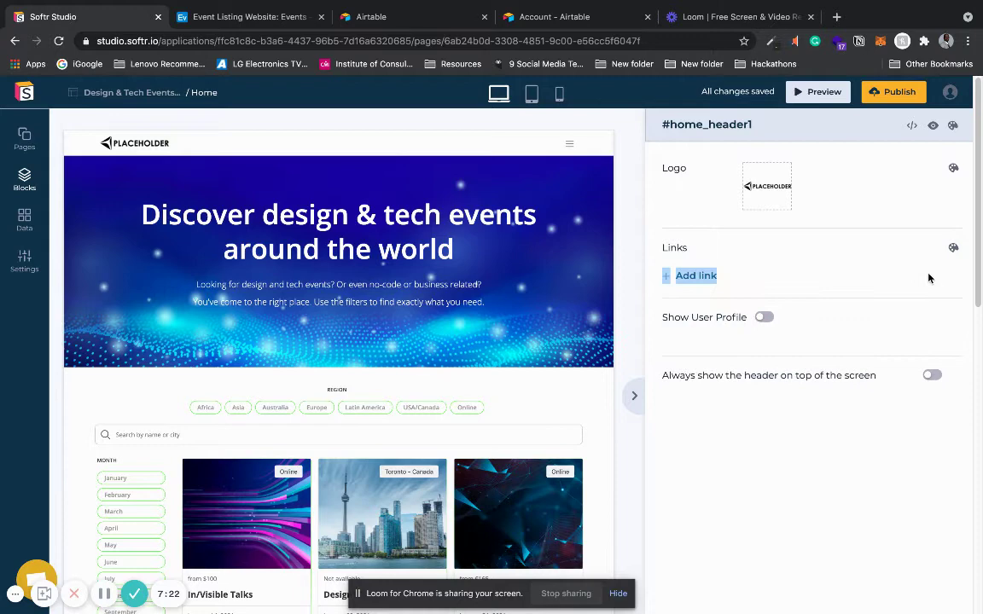
left_click(839, 276)
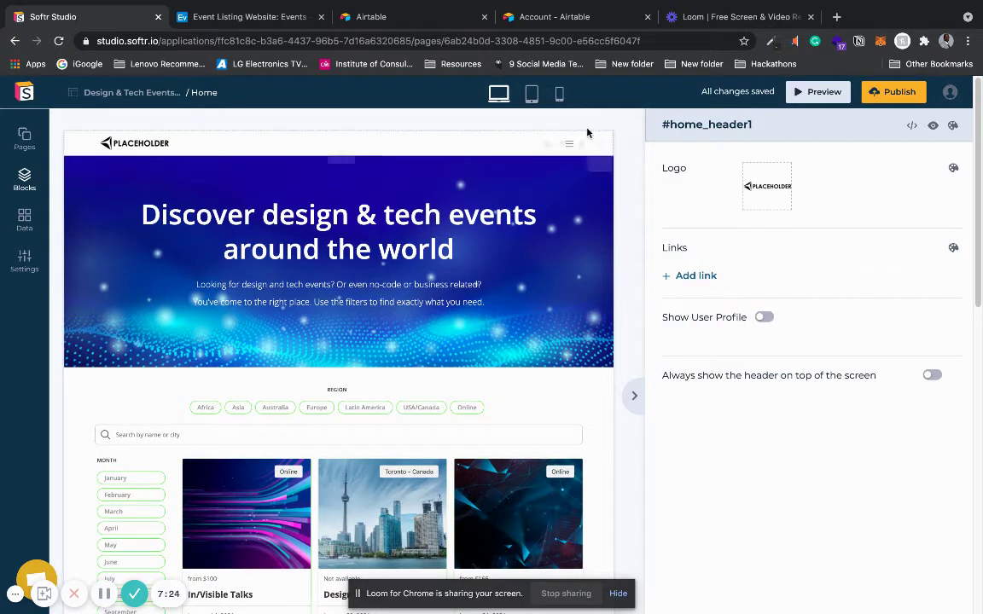
Step: Replace the title of the hero section on the Home page with "Event Listing Website"
left_click(529, 260)
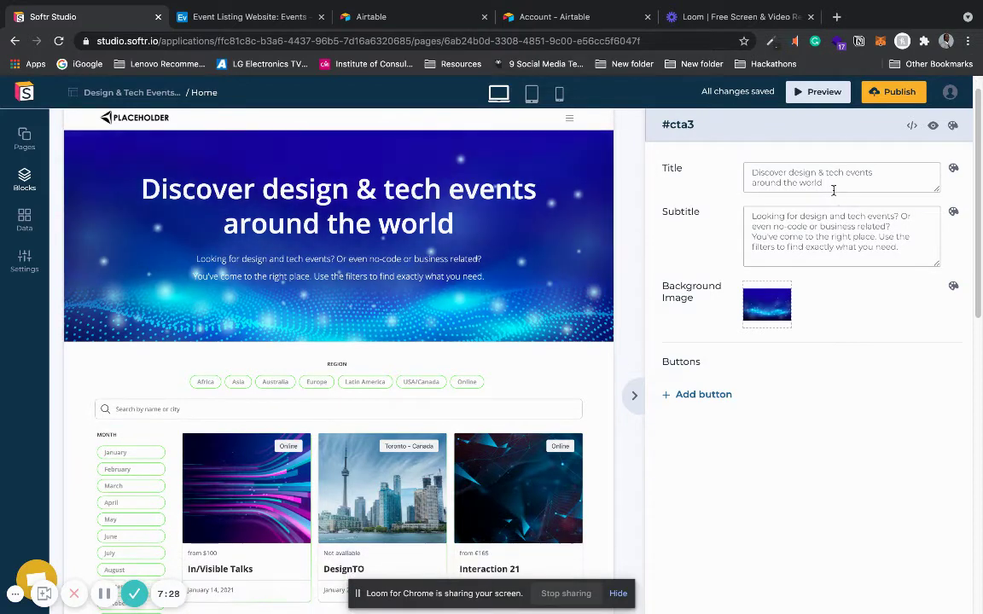
left_click(771, 175, "shift")
left_click_drag(753, 173, 843, 186)
type("Ev")
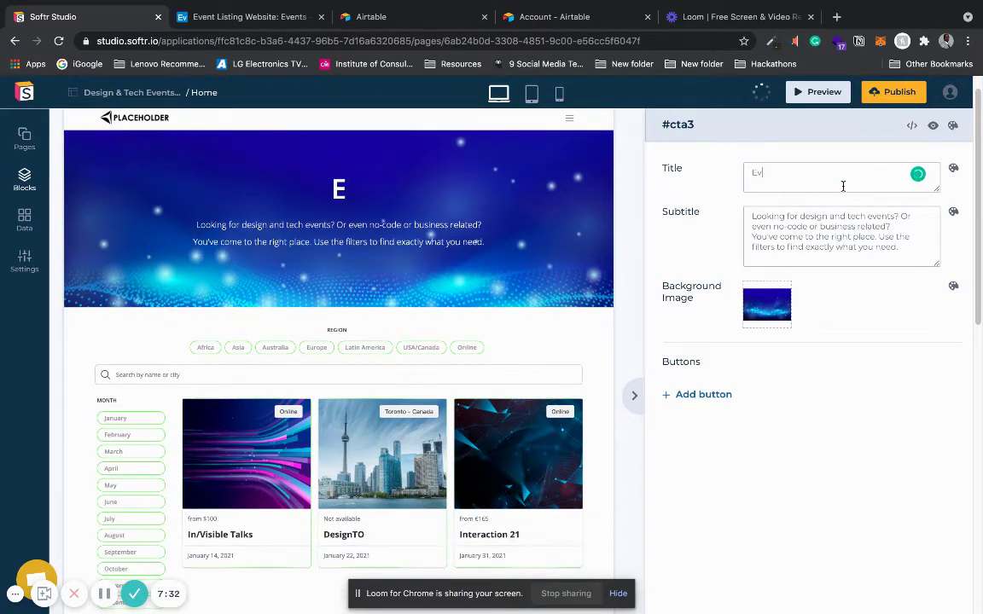
type("ent List")
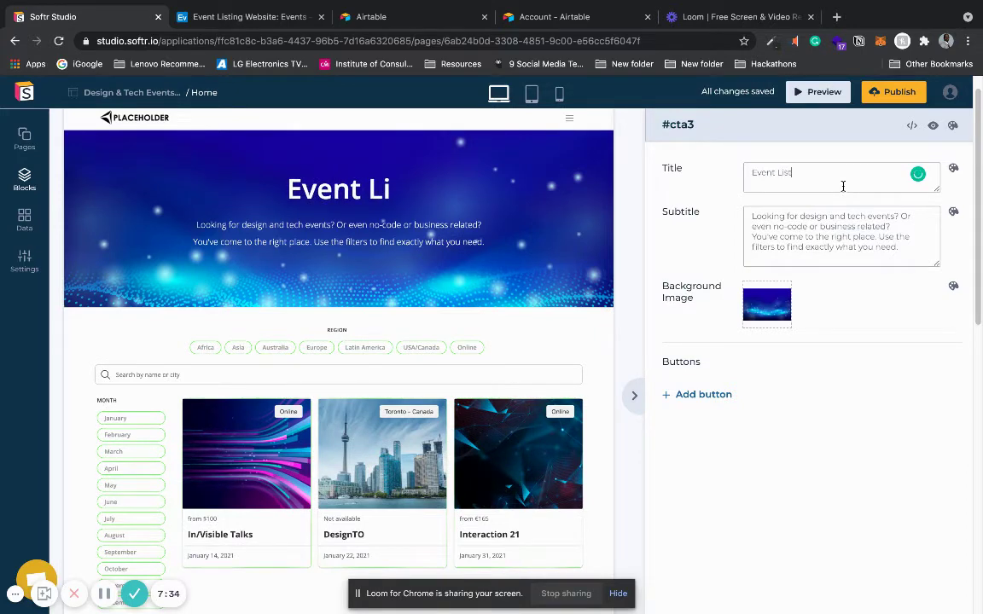
type("ing Website")
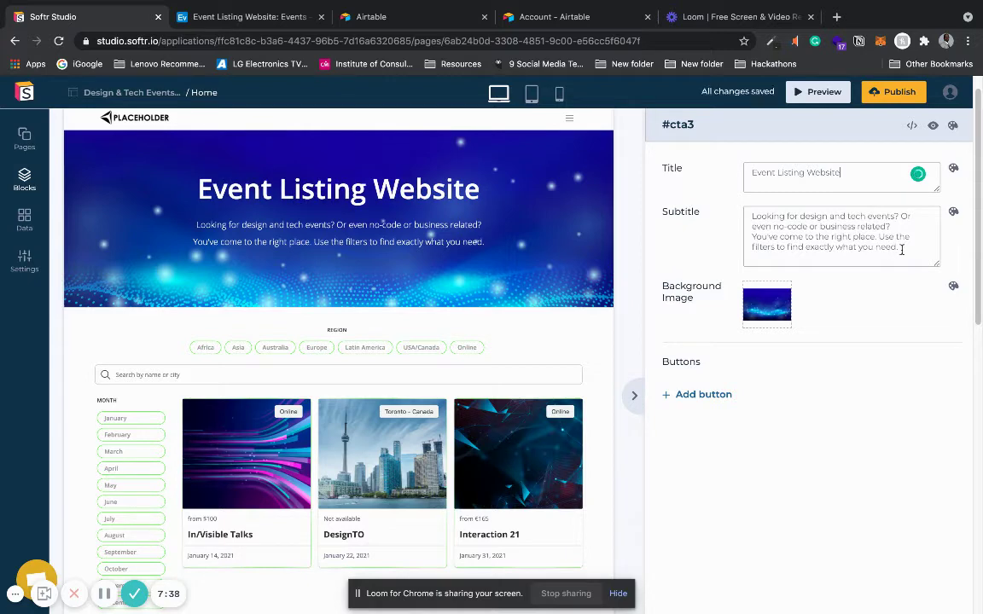
Step: Replace the hero section's subtitle with "My first event listing website"
left_click_drag(930, 249, 740, 211)
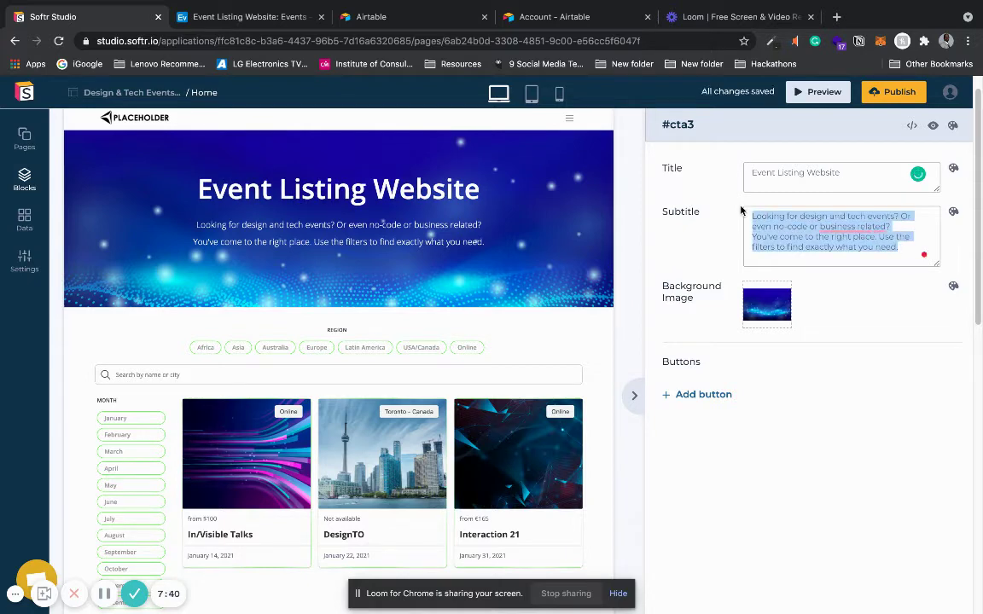
type("My fir")
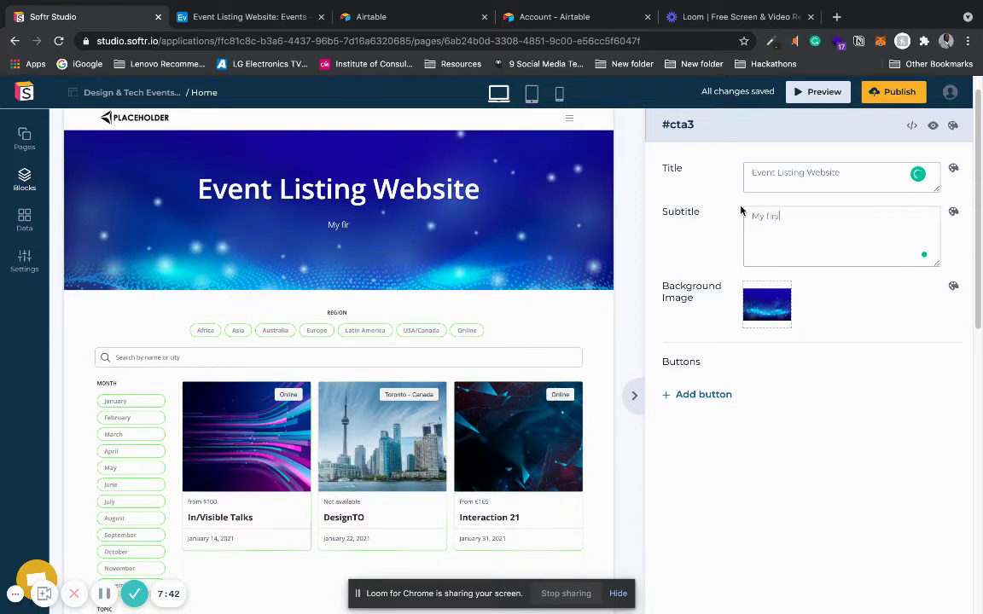
type("st event listing website")
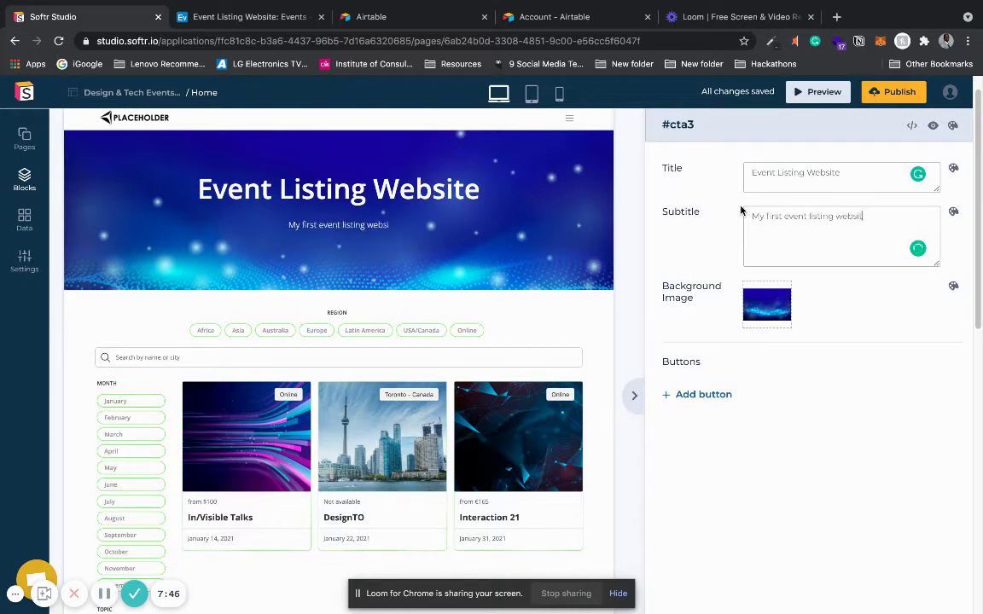
Step: Remove the hero section's background image and check the saved assets for a replacement
mouse_move(774, 298)
left_click(801, 285)
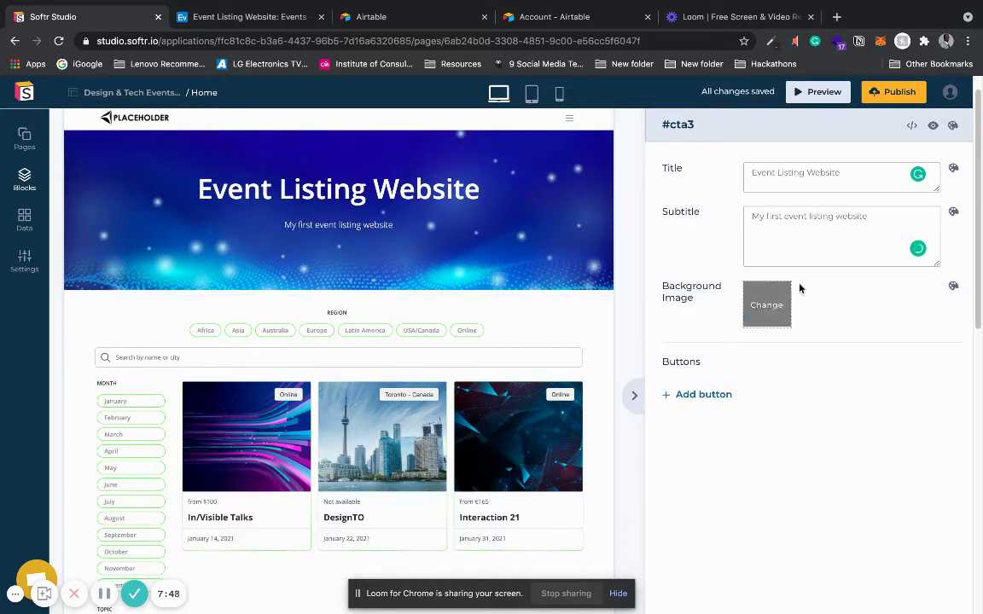
left_click(772, 303)
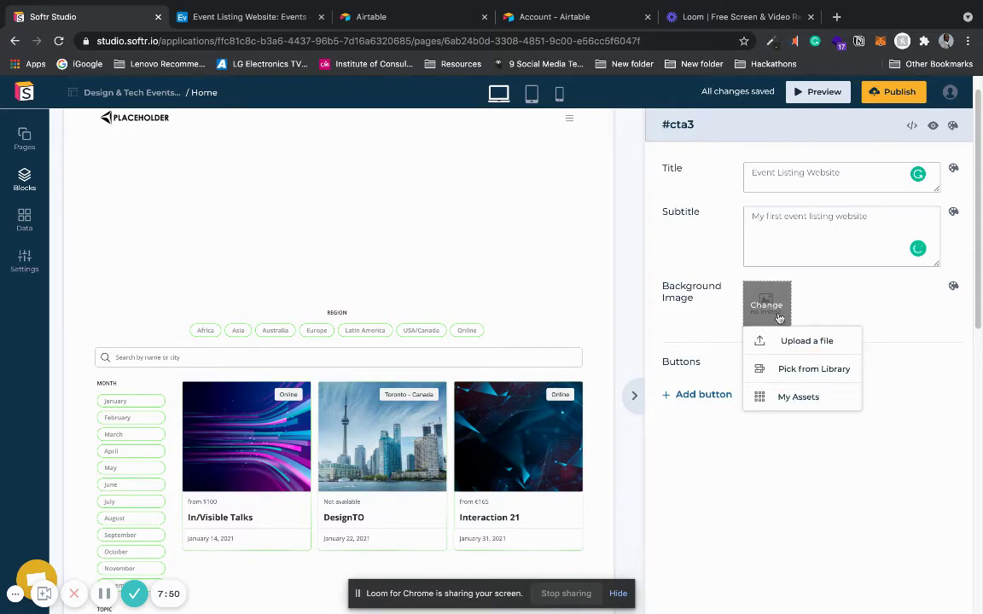
left_click(808, 398)
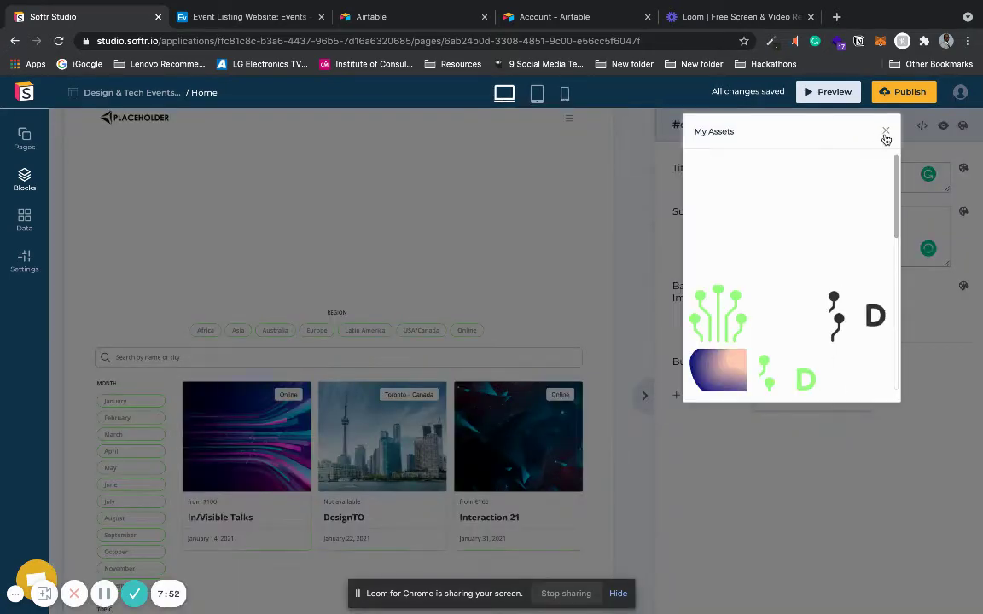
left_click(886, 133)
Step: Search the stock photo library for "event" to find a new hero background image
left_click(766, 304)
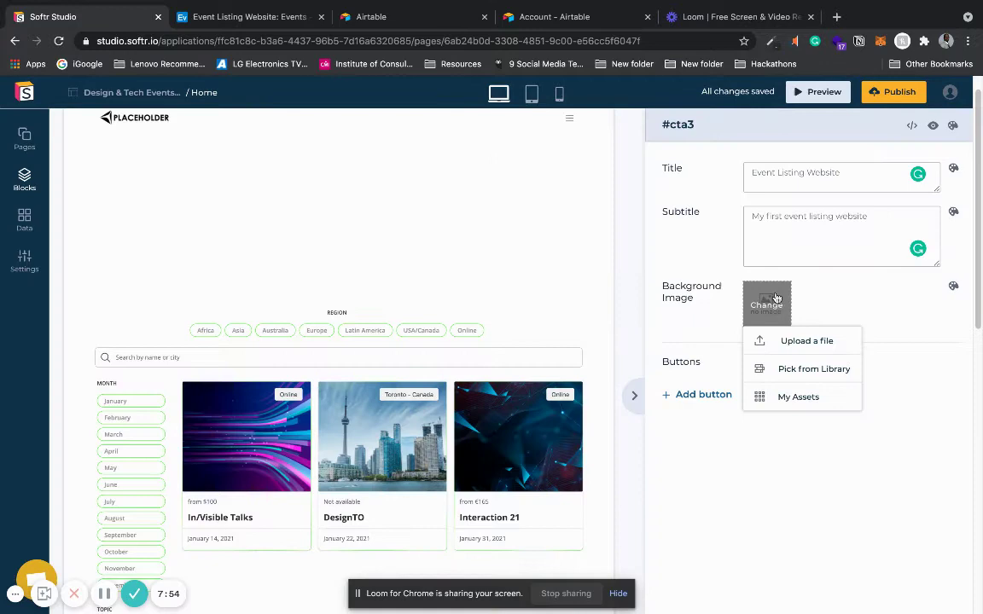
left_click(785, 369)
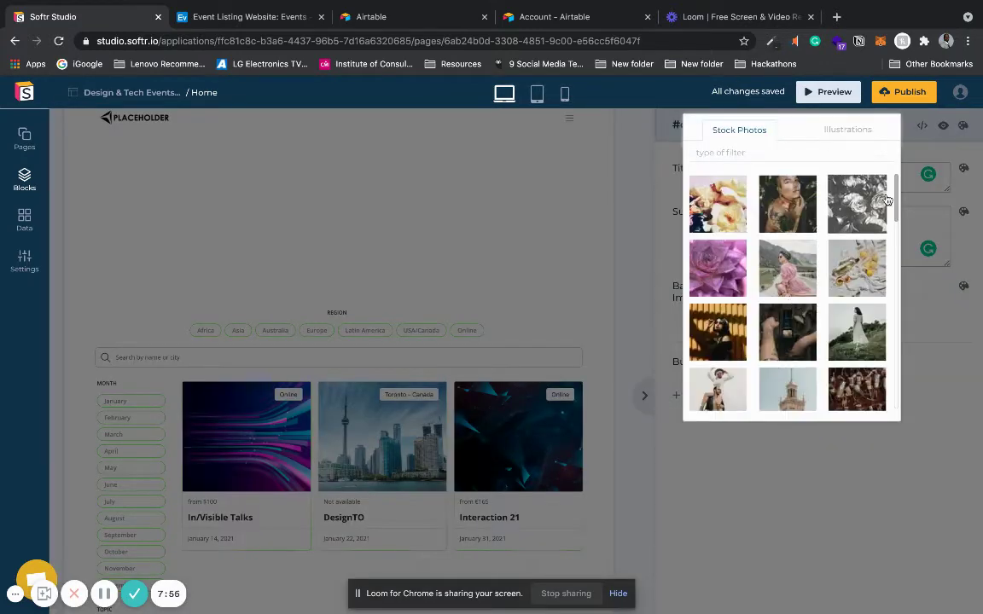
mouse_move(896, 198)
left_mouse_down()
mouse_move(896, 254)
mouse_move(890, 186)
left_mouse_up()
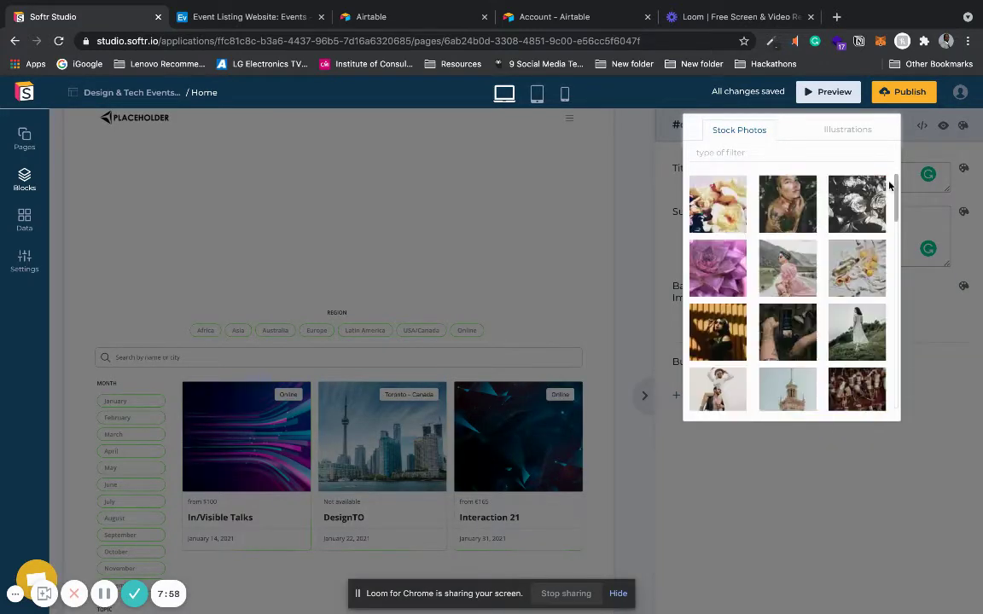
left_click(819, 155)
type("event")
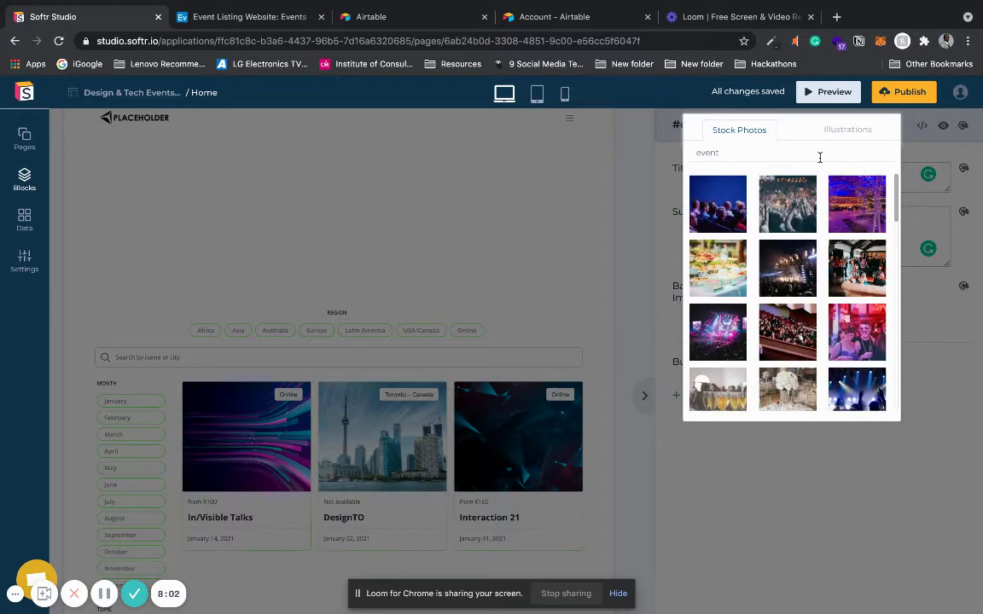
Step: Try several event photos as the hero background, including the seated audience, the blue-lit stage and the red-lit crowds
left_click(717, 202)
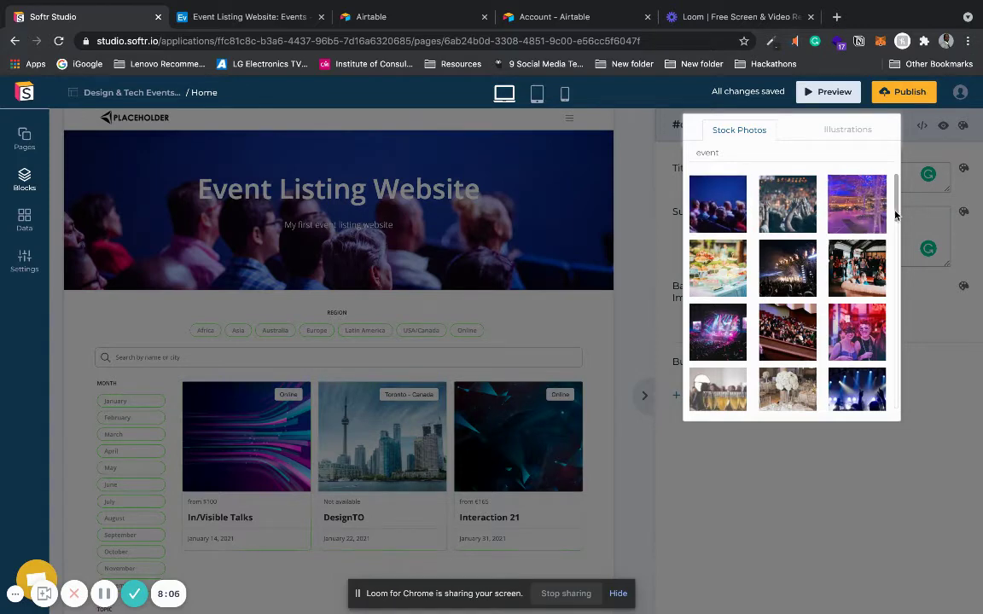
left_click(802, 261)
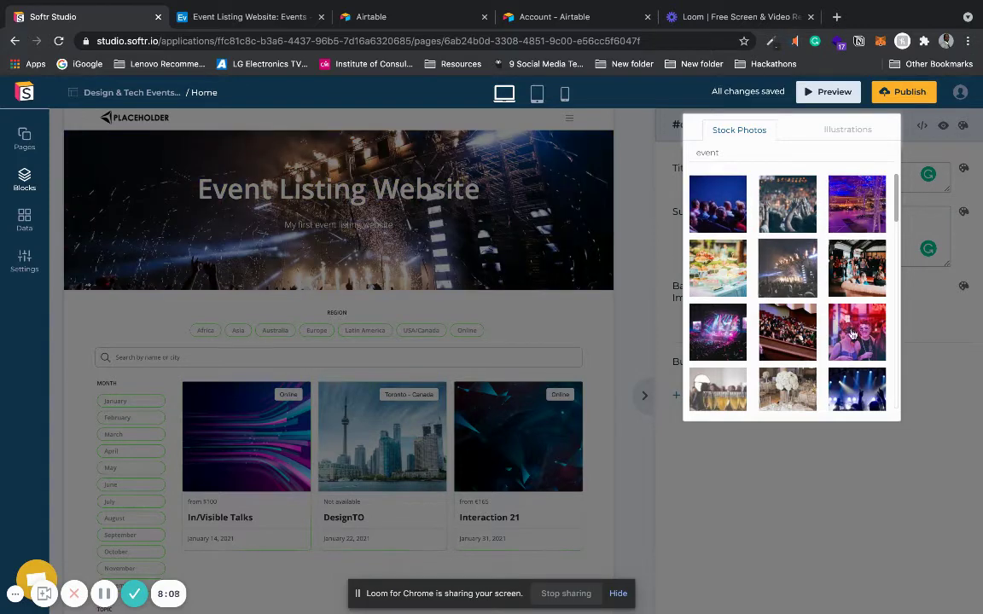
left_click_drag(895, 198, 896, 291)
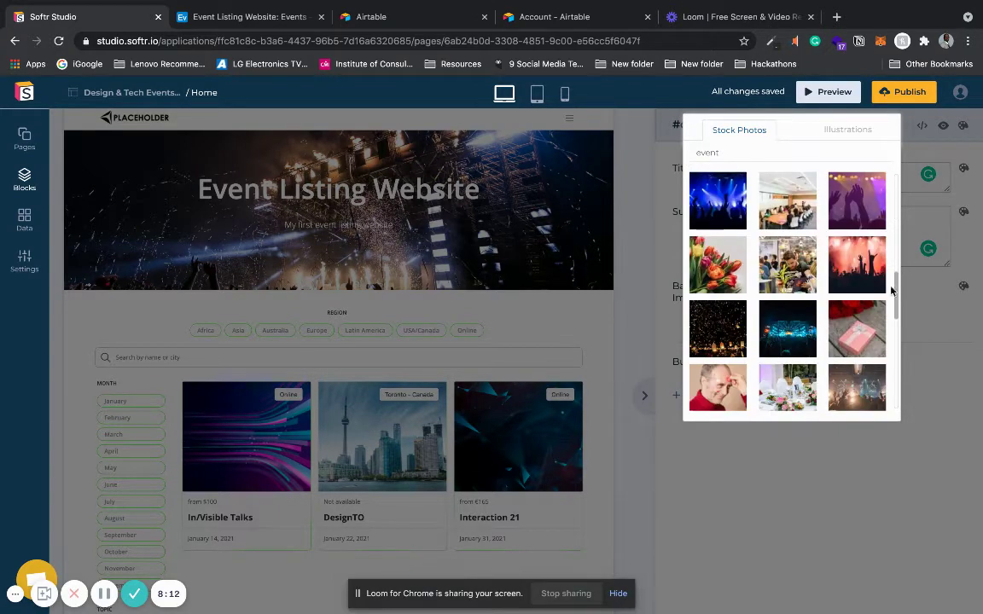
left_click(854, 266)
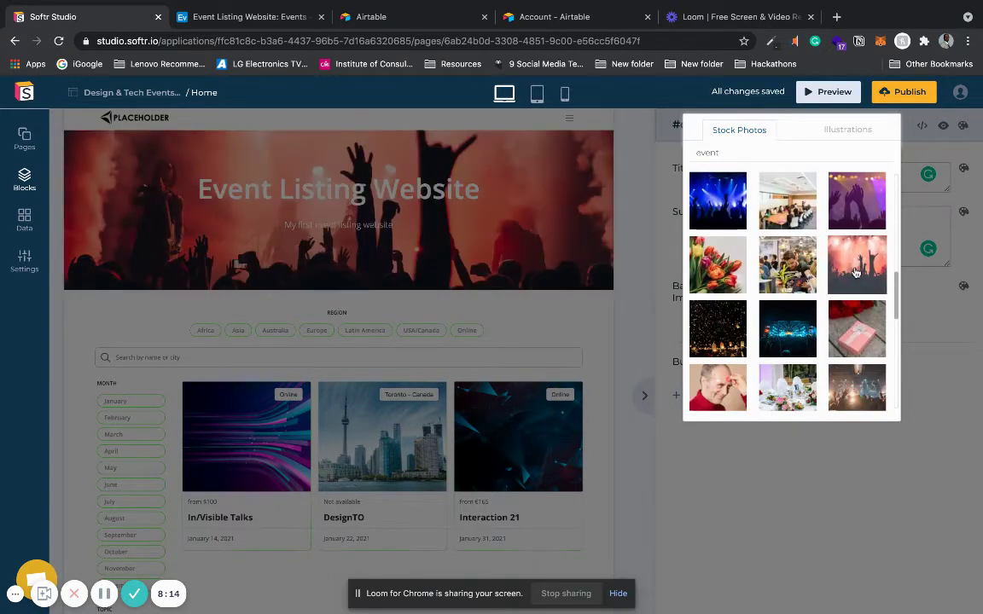
left_click(800, 333)
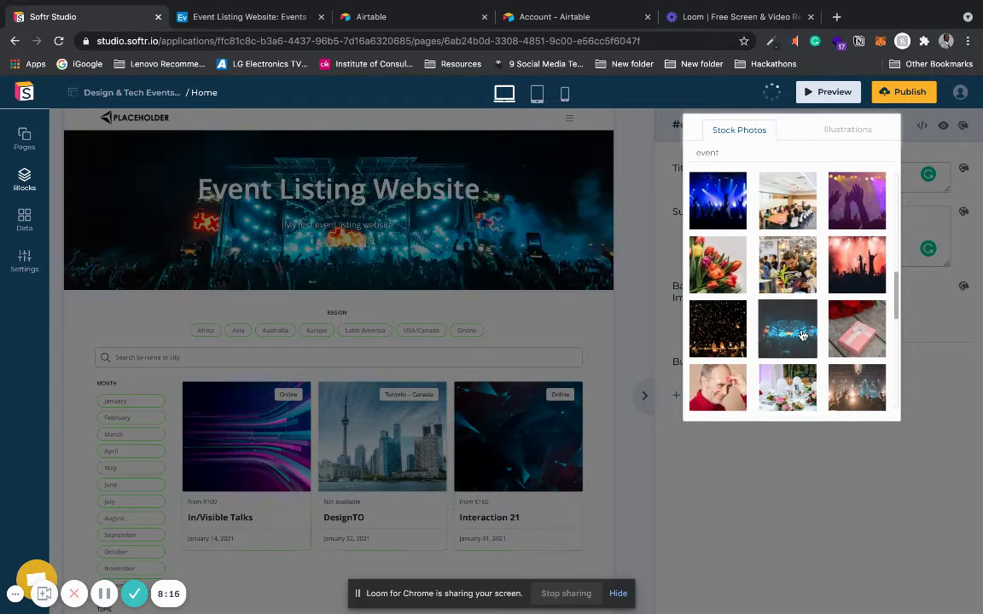
left_click_drag(898, 292, 894, 393)
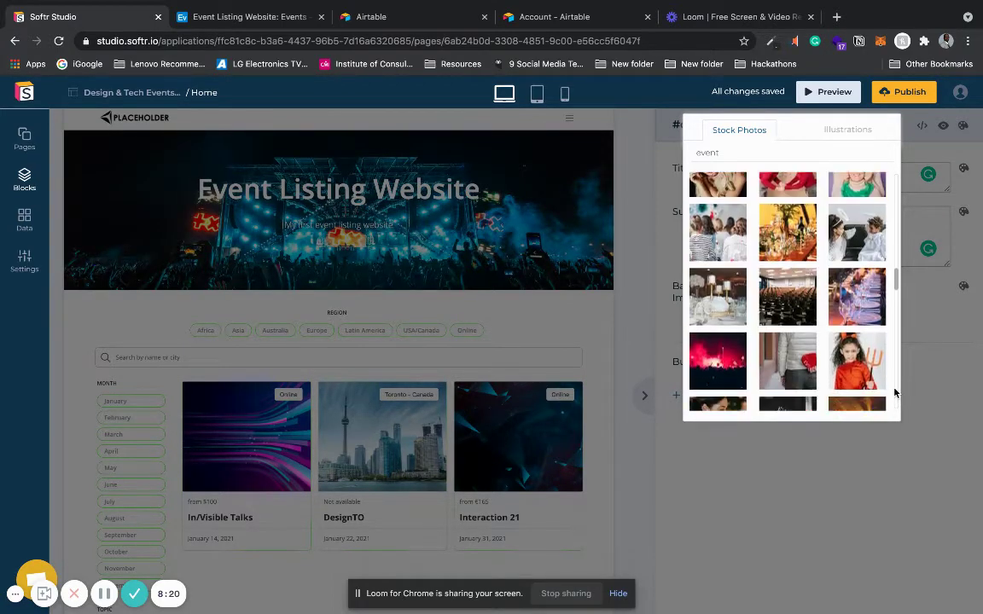
left_click(717, 358)
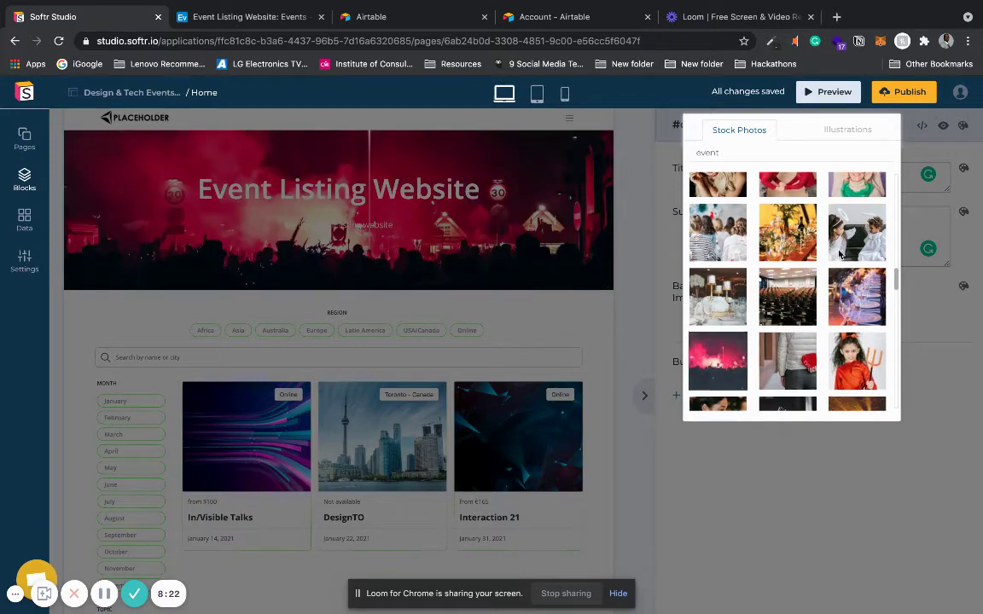
Step: Apply the dark concert crowd photo with the white stage light as the hero section's background image
left_click_drag(895, 274, 894, 245)
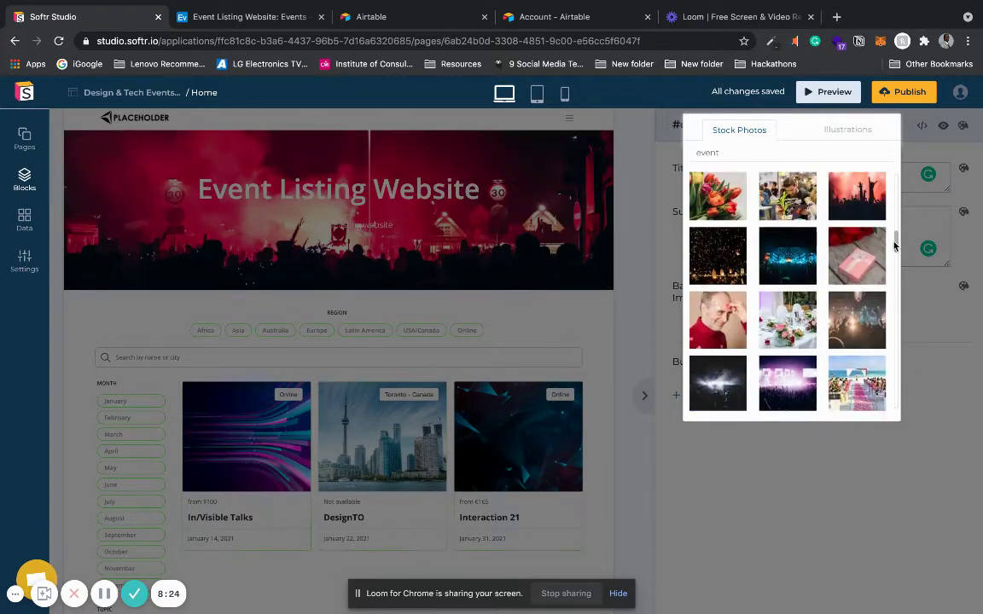
left_click(719, 382)
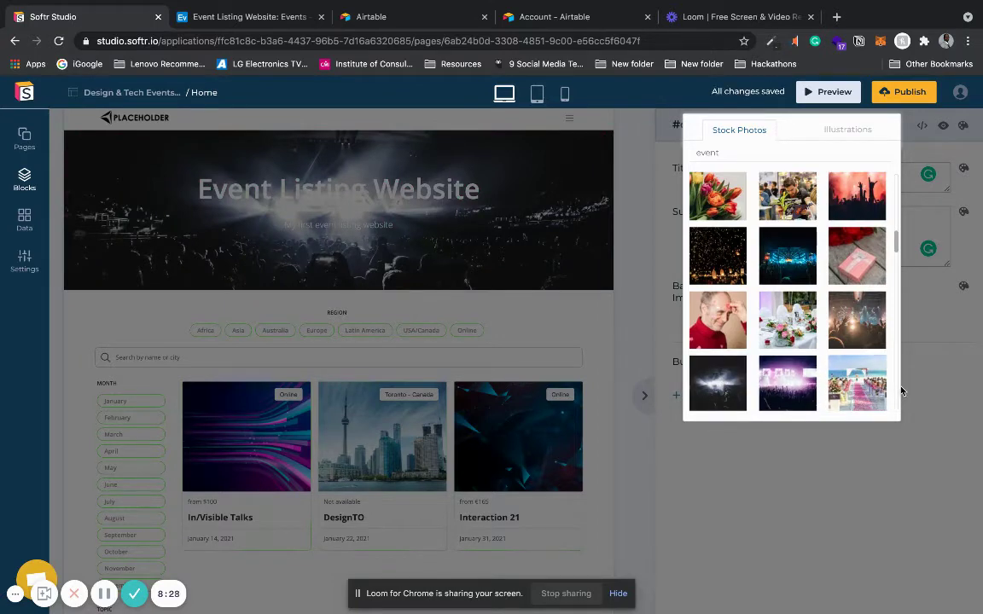
left_click(920, 356)
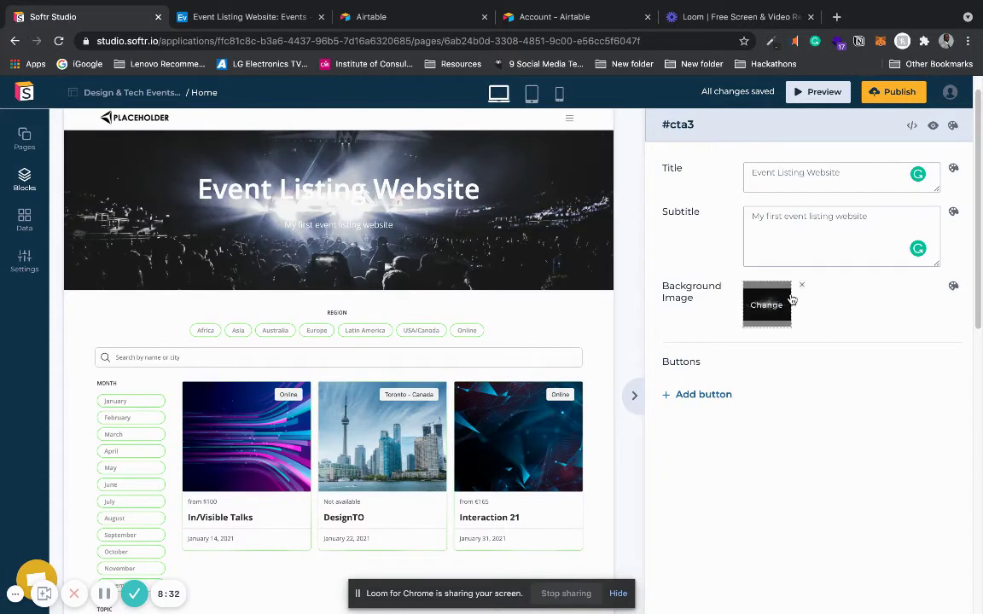
Step: Review the background image's repeat, size, position and behaviour options, and return to the hero section's settings
left_click(953, 287)
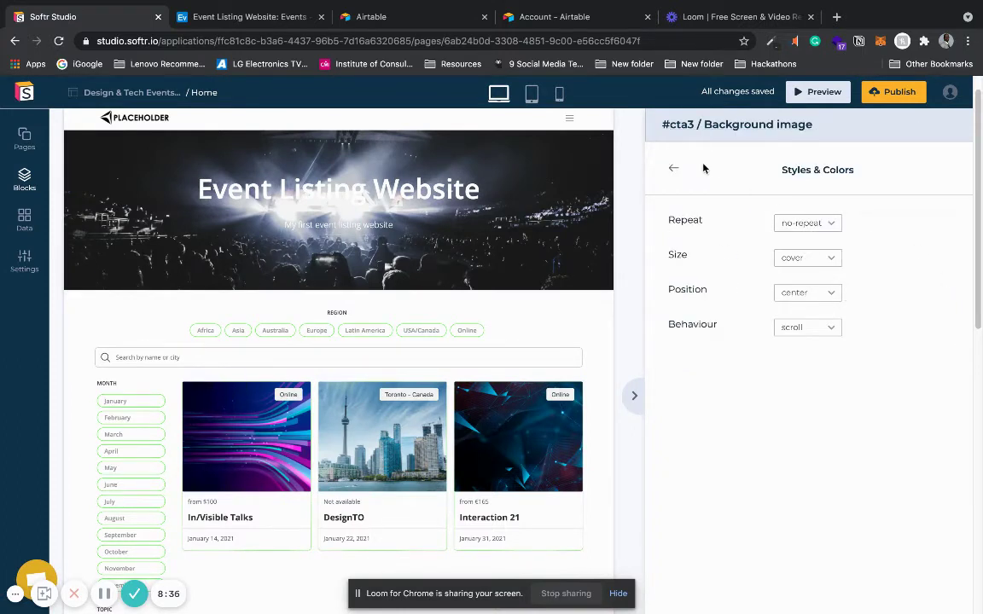
left_click(675, 173)
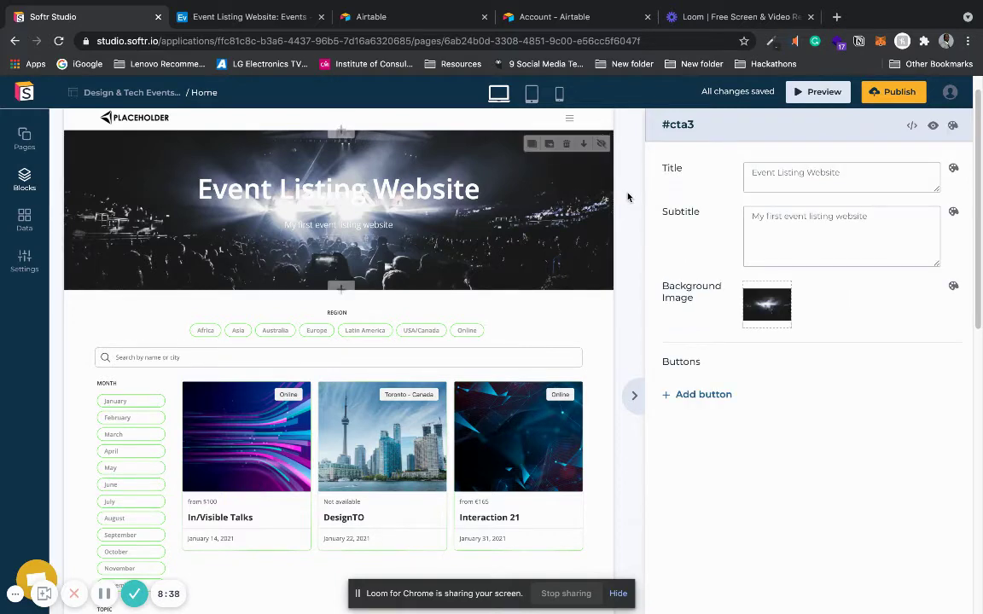
scroll(628, 198, "up", 1)
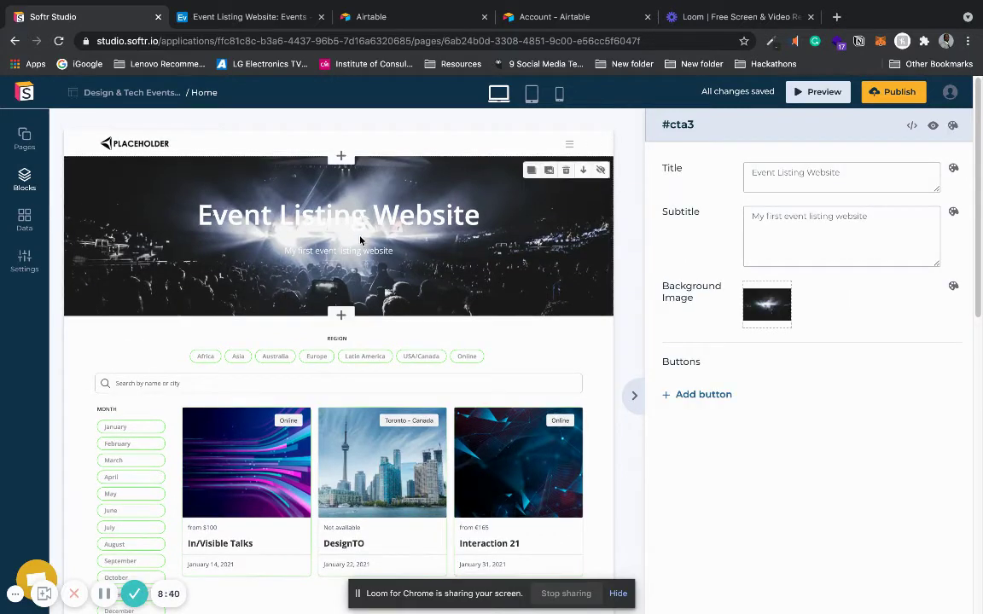
Step: Set the hero title's text color to black (000000) and return to the hero section's settings
scroll(555, 213, "down", 1)
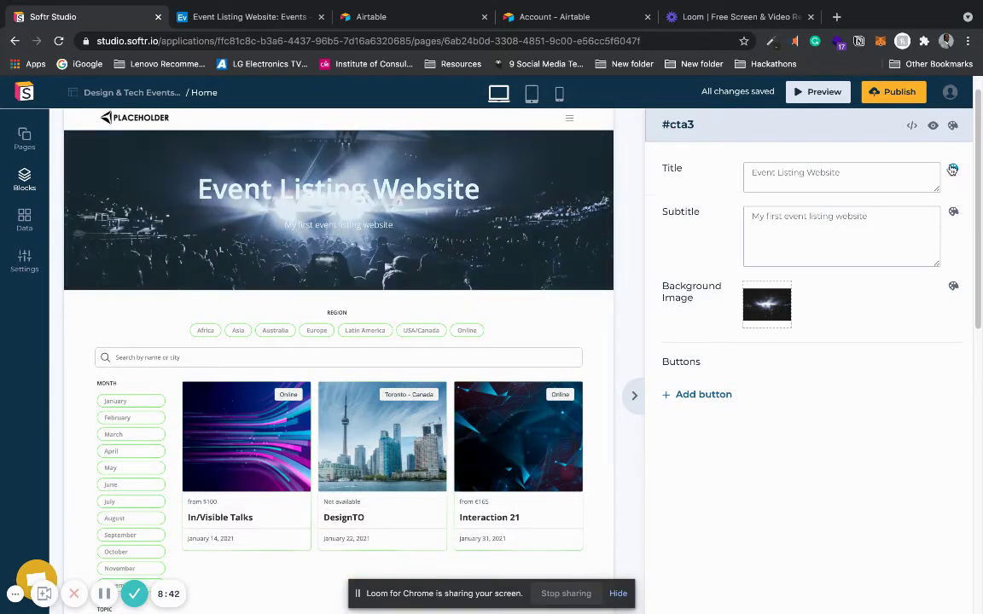
left_click(951, 169)
left_click(858, 223)
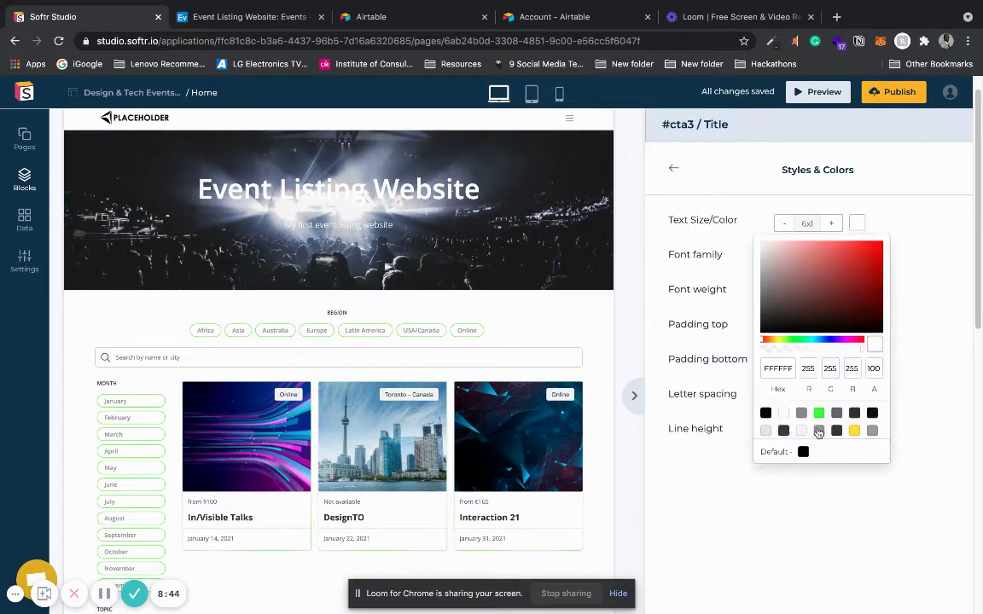
left_click(766, 414)
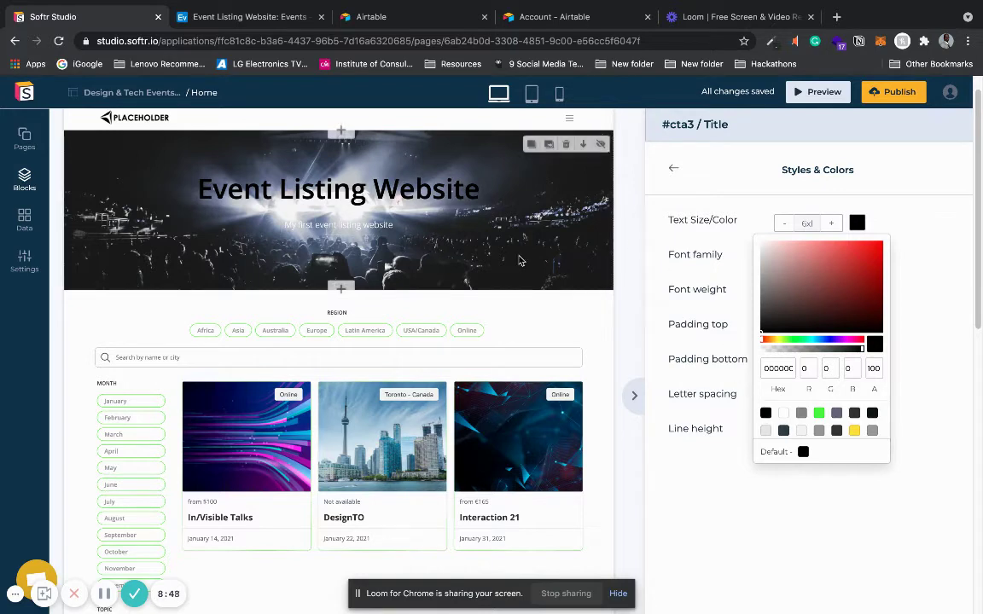
left_click(682, 166)
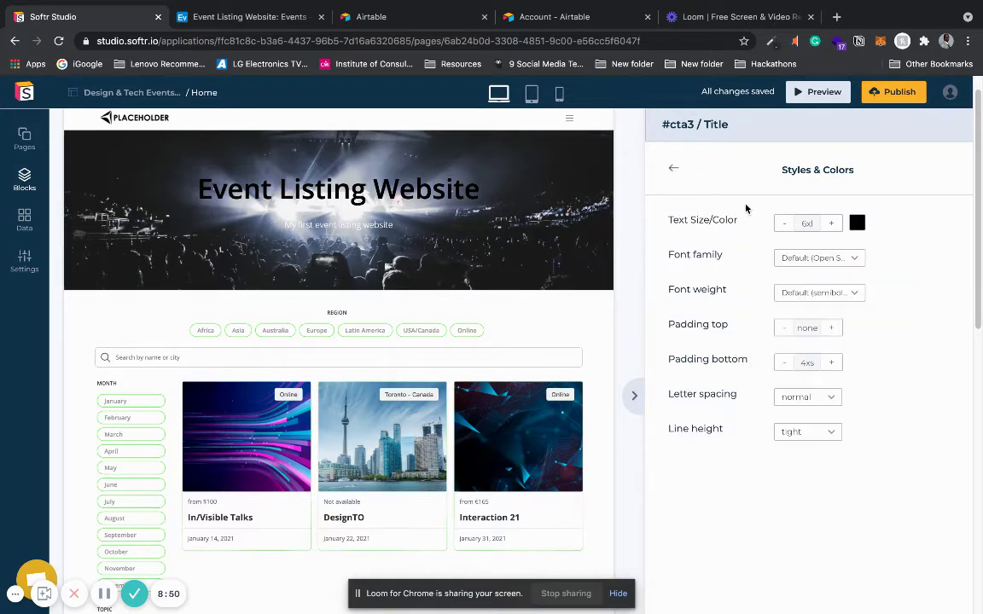
left_click(673, 173)
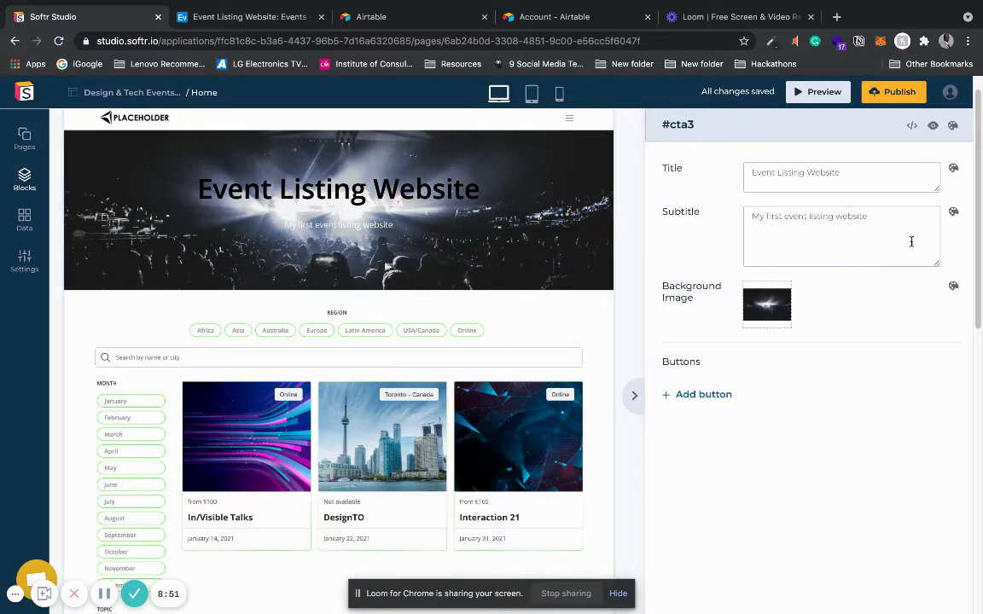
Step: Set the hero subtitle's text color to black (000000) and return to the hero section's settings
left_click(955, 213)
left_click(857, 223)
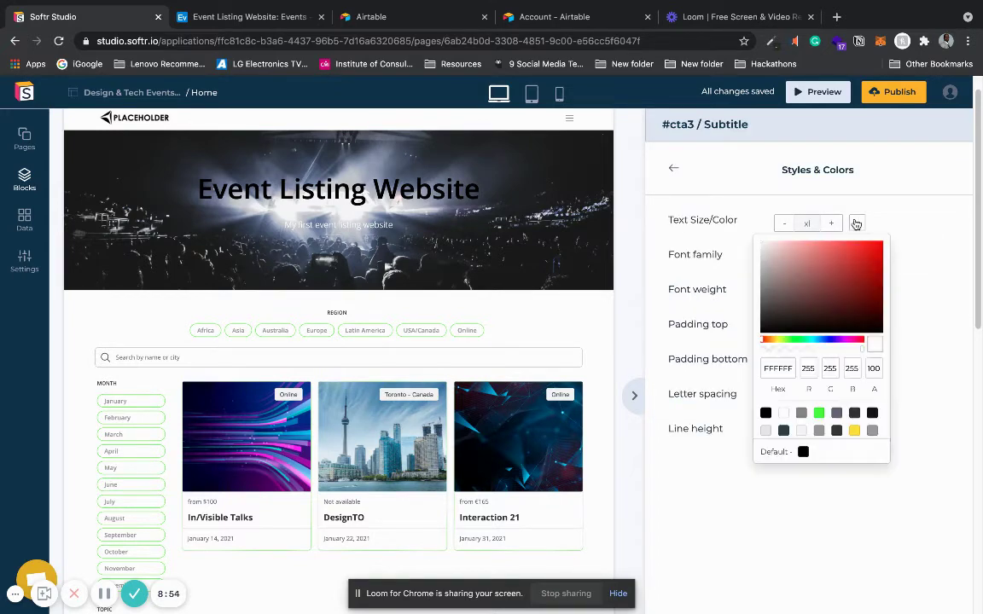
left_click(765, 414)
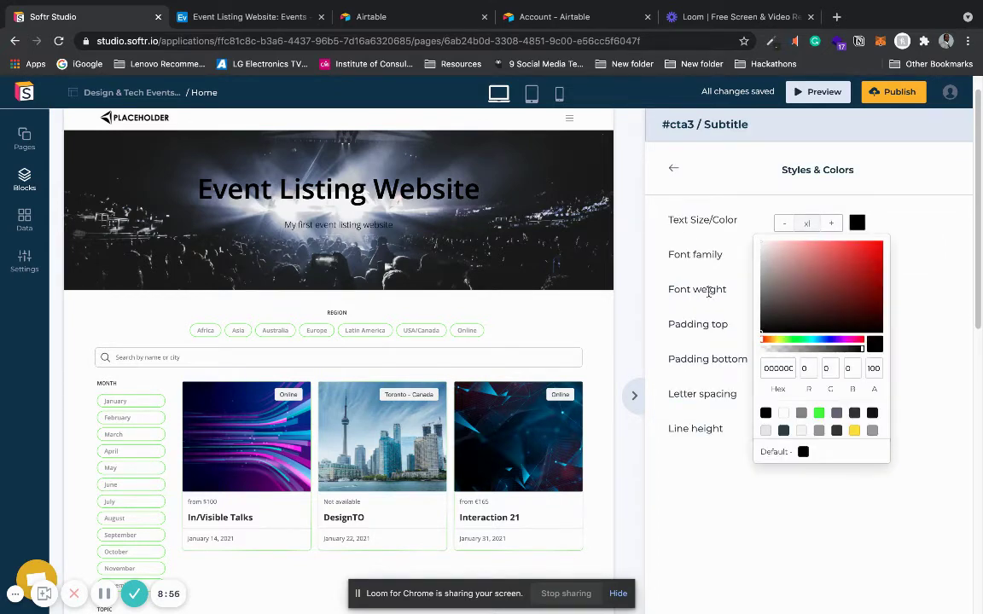
left_click(673, 172)
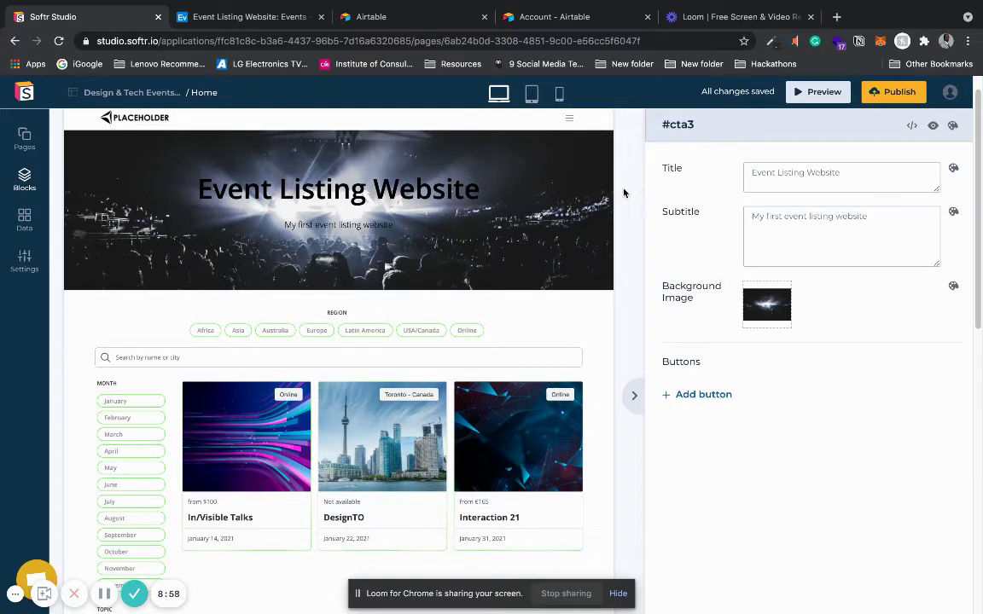
scroll(623, 193, "up", 1)
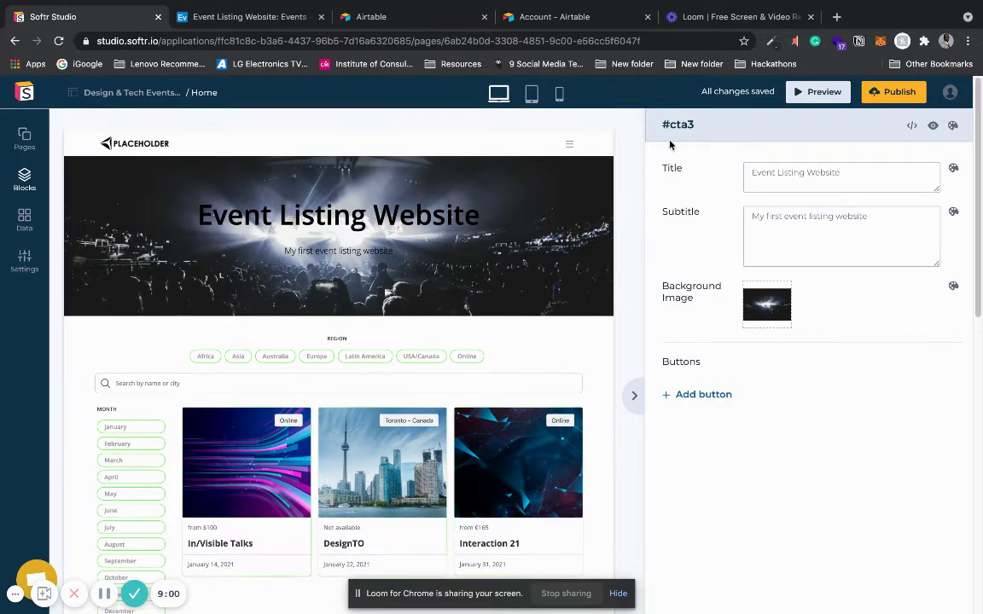
Step: Remove the placeholder logo from the Home page header after browsing the stock photo library for a replacement
left_click(404, 151)
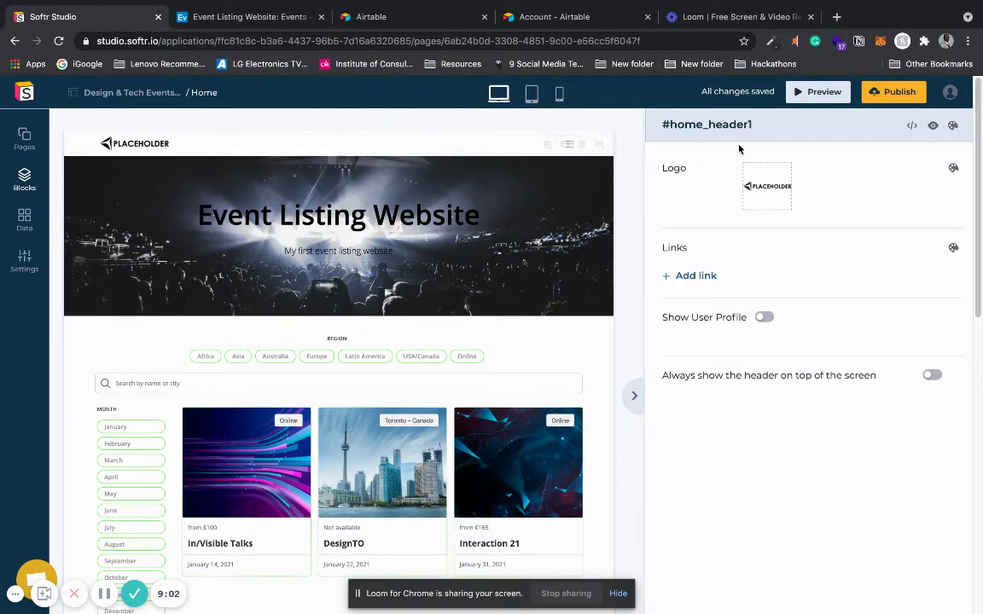
left_click(771, 188)
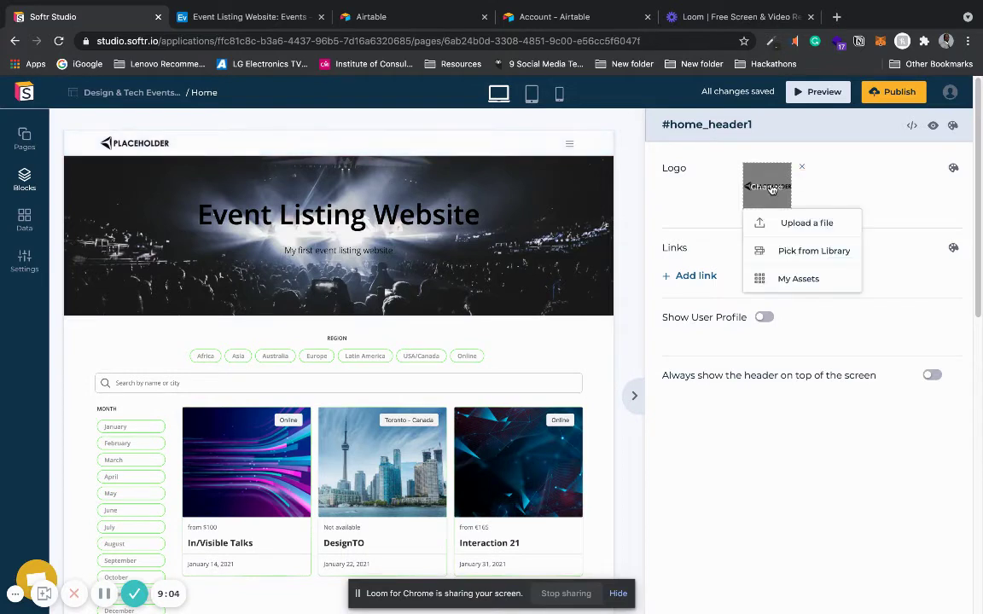
left_click(790, 253)
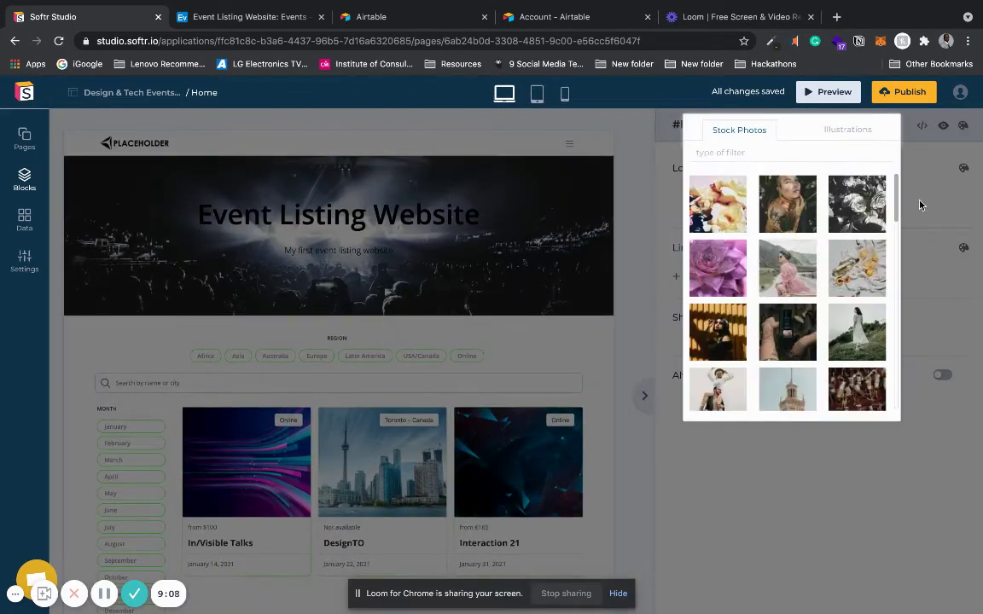
left_click(920, 205)
left_click(802, 168)
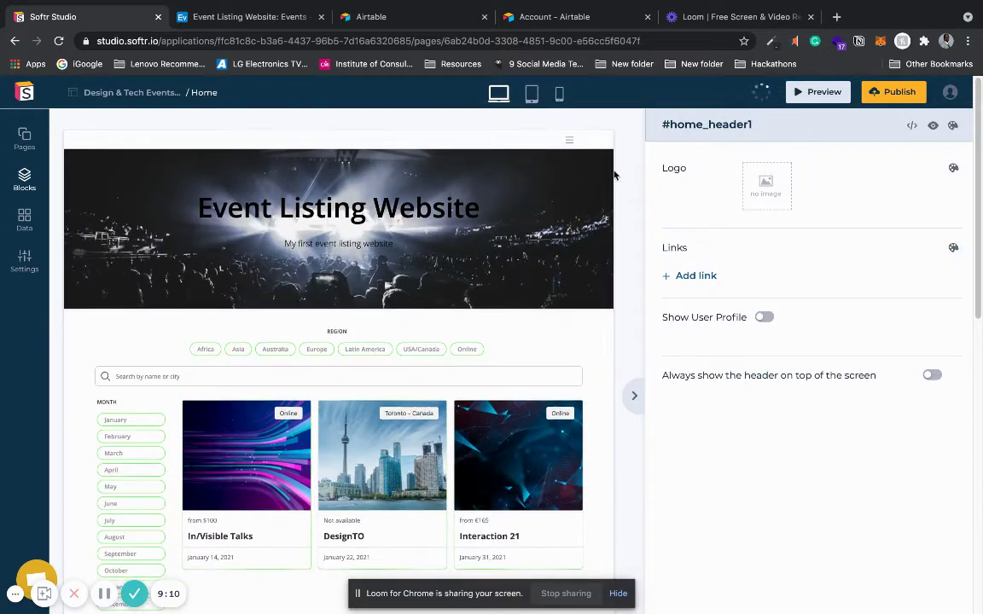
Step: Open the events list block's settings and review its Airtable base, table, view, sorting and items-per-page options
scroll(623, 177, "down", 3)
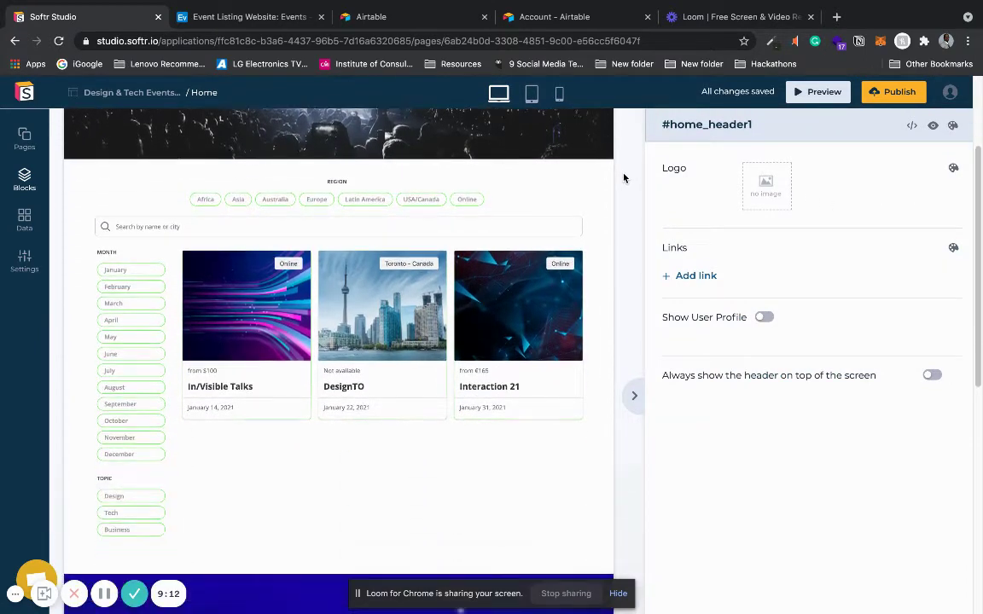
scroll(623, 177, "down", 6)
scroll(622, 178, "up", 2)
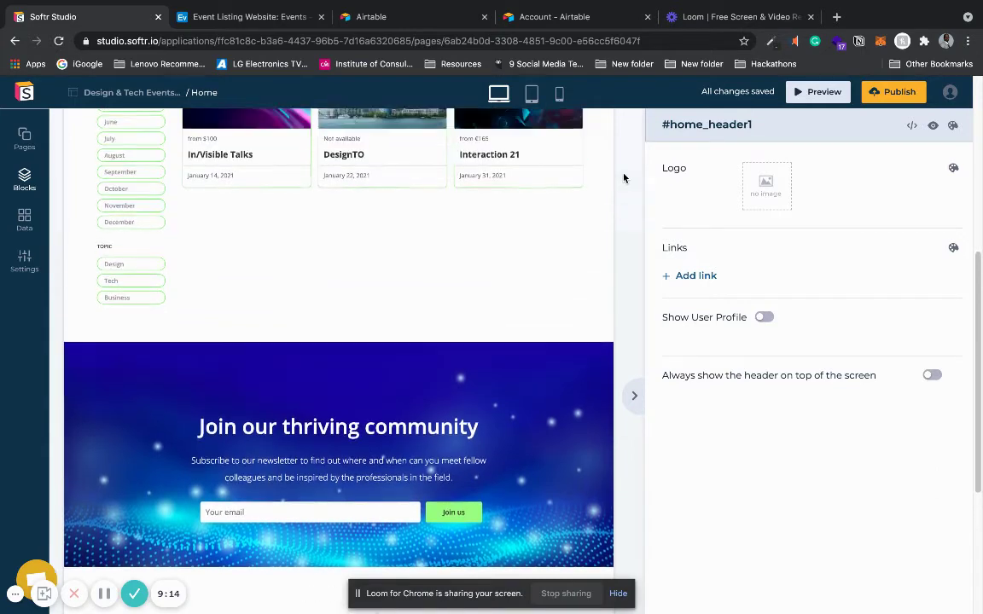
scroll(622, 177, "up", 3)
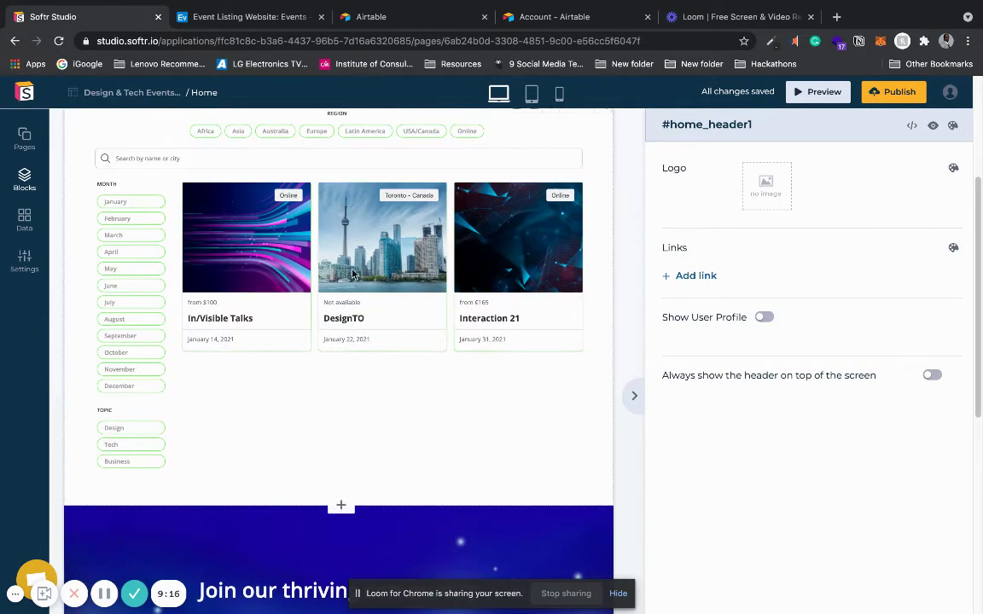
left_click(354, 273)
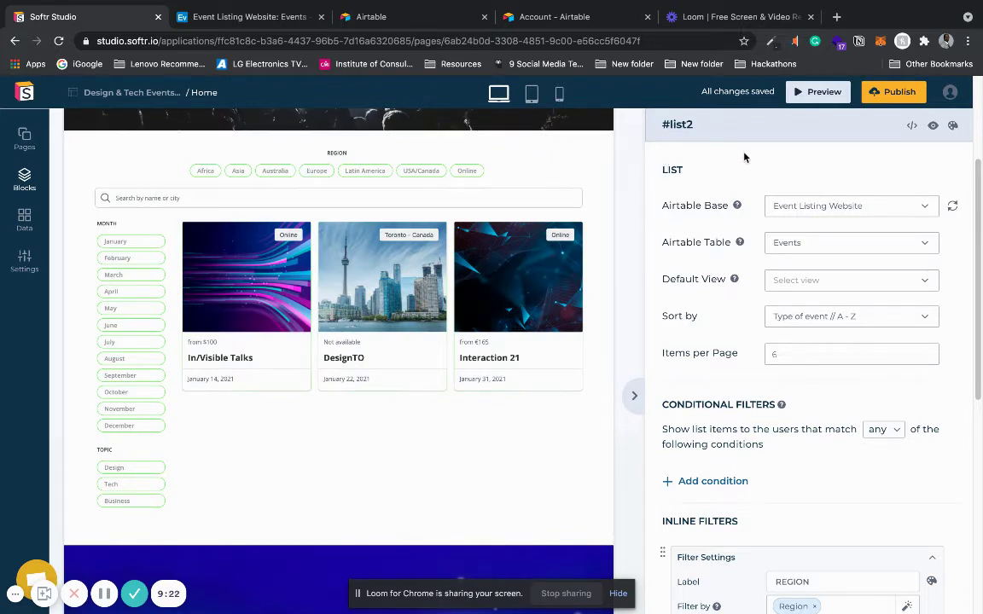
scroll(746, 158, "down", 1)
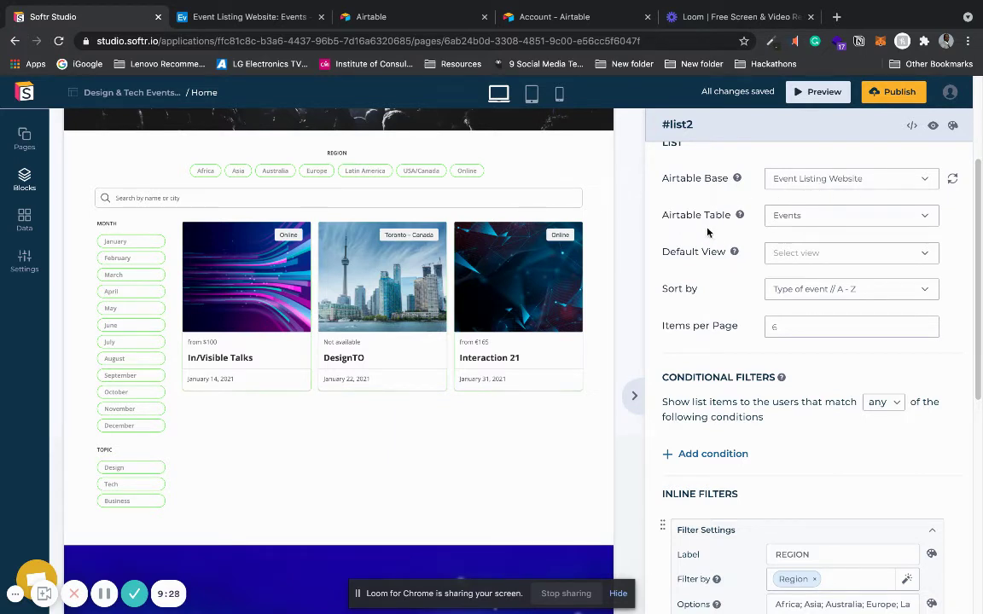
scroll(702, 234, "down", 3)
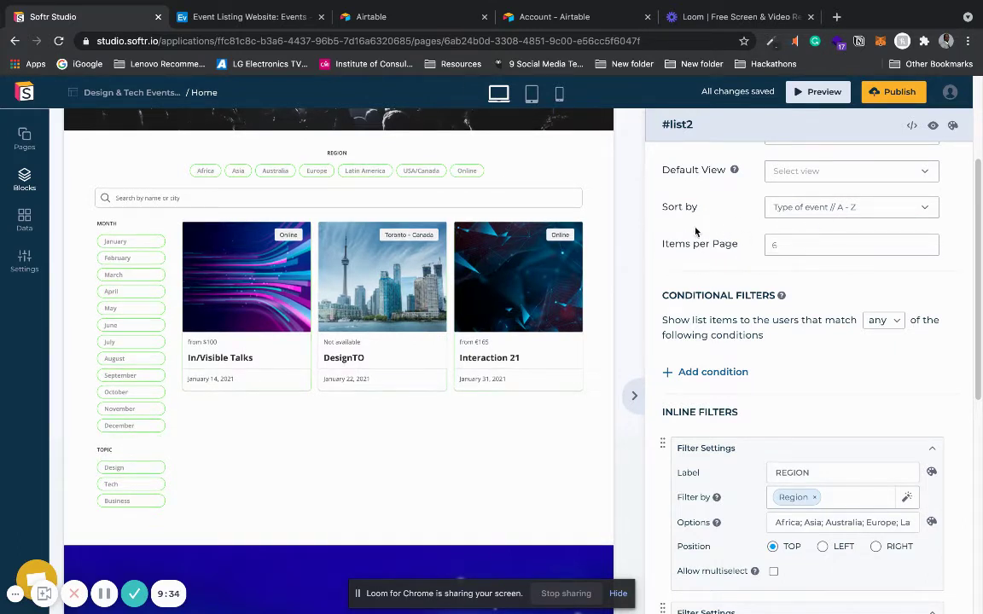
Step: Switch to Airtable, close the account page and bring up the Events table of the Event Listing Website base
left_click(409, 16)
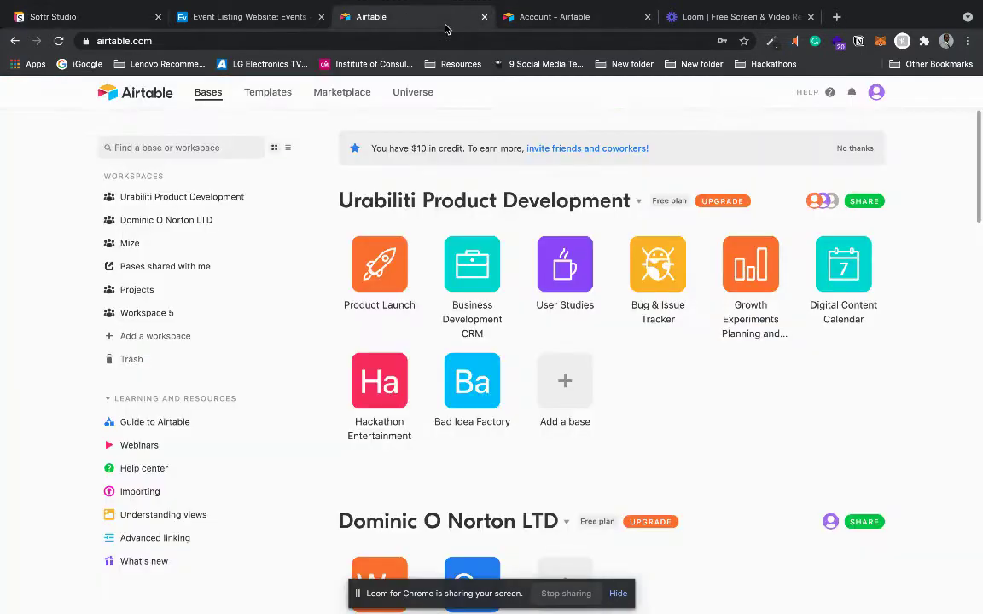
left_click(597, 19)
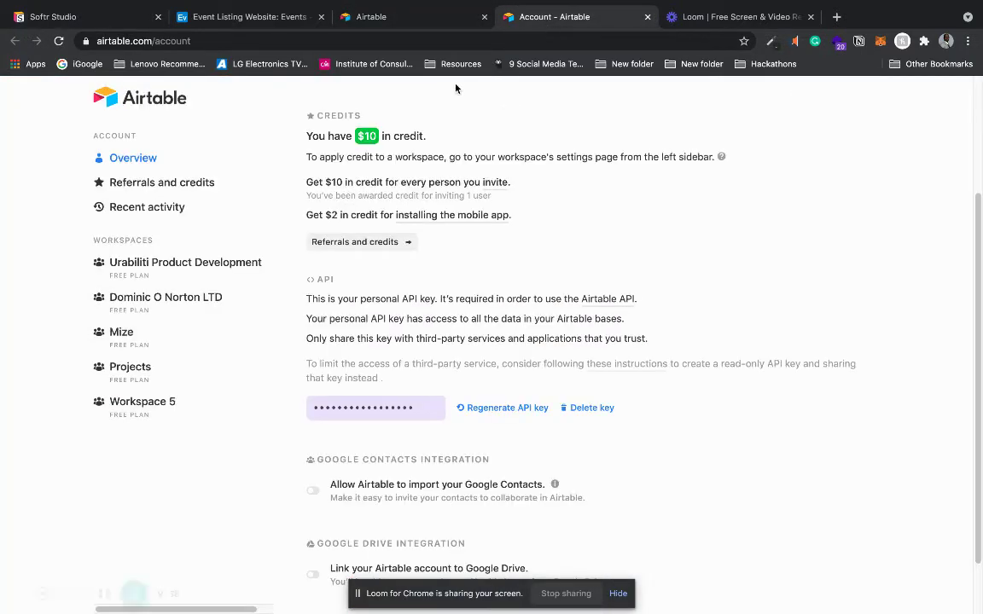
left_click(649, 17)
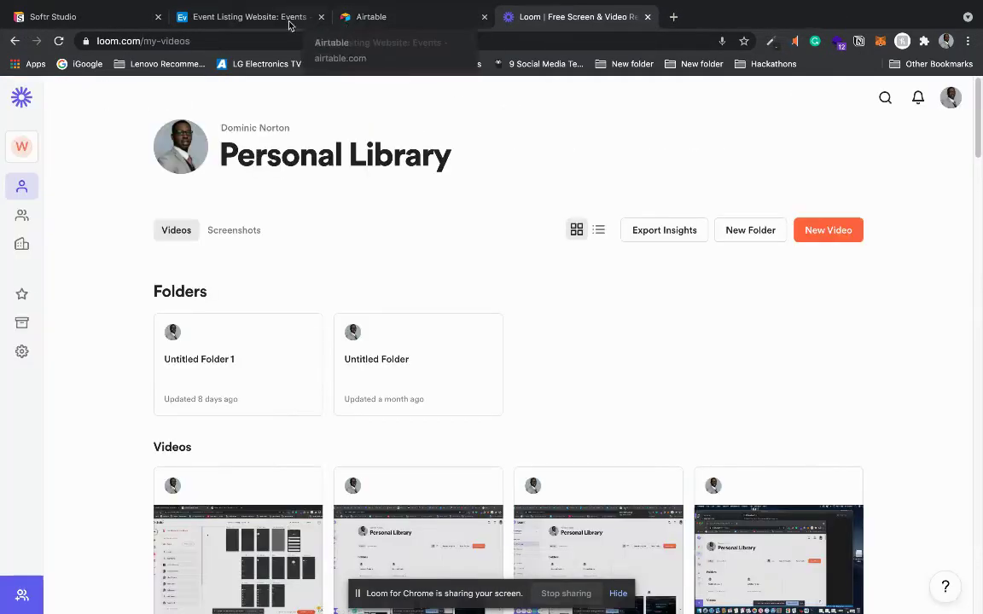
left_click(291, 20)
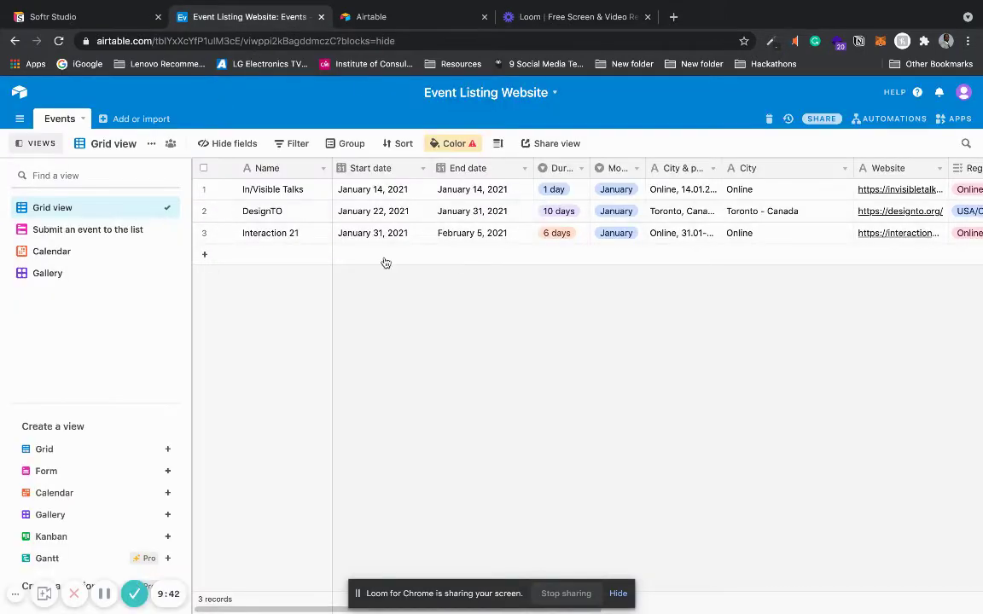
Step: Return to Softr Studio and review the list block's Region, Month and Topic inline filter settings
left_click(67, 15)
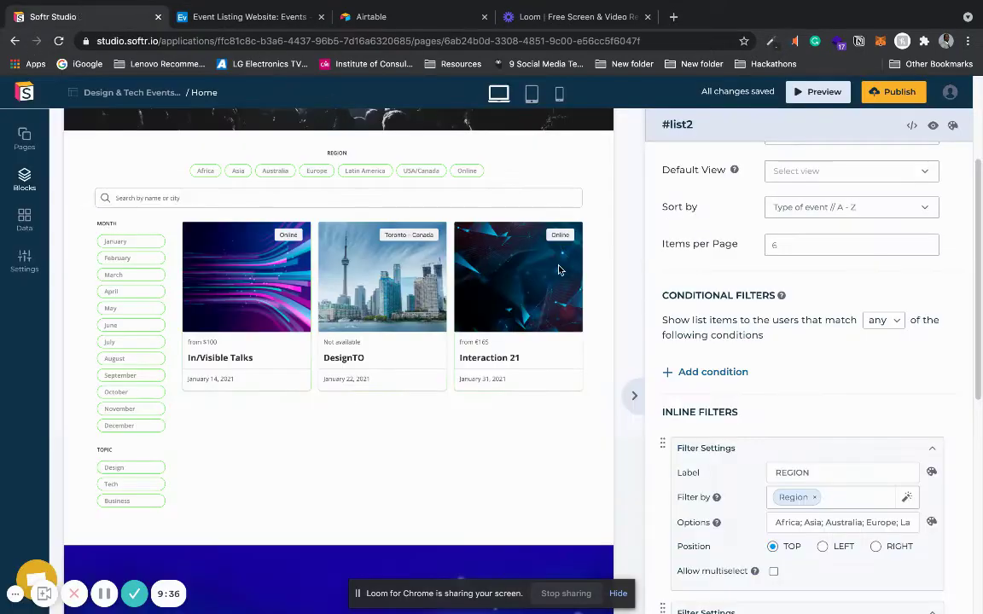
scroll(710, 317, "down", 5)
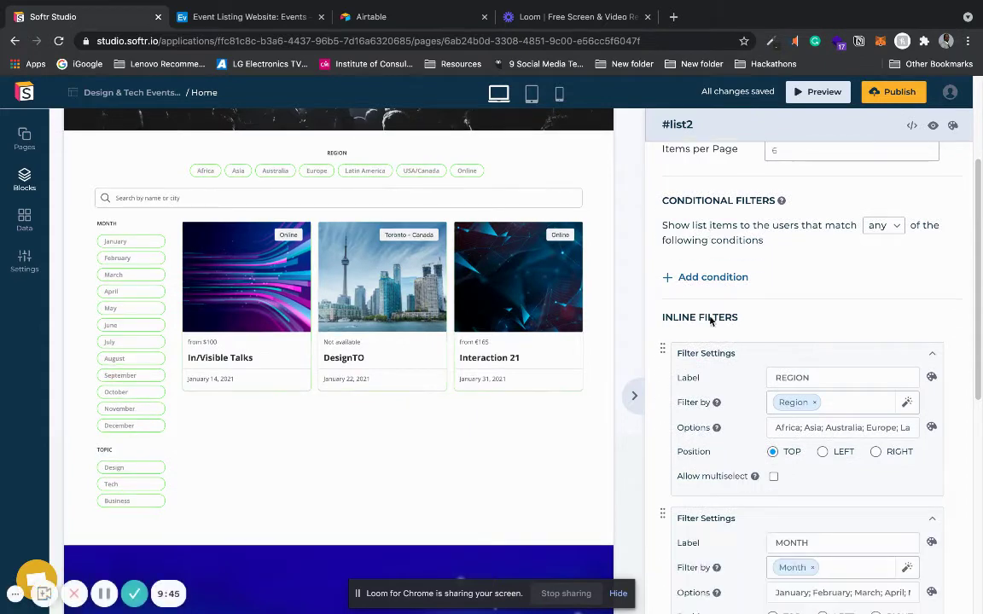
scroll(709, 319, "down", 2)
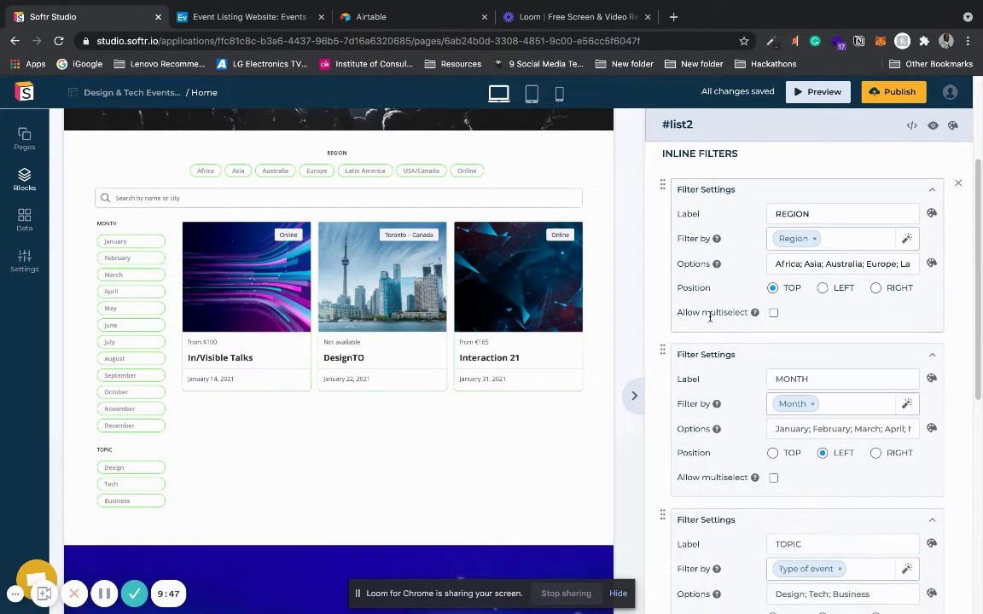
Step: Examine the Region, Image, Type of event and Price columns of the Airtable Events table against the list's inline filters
left_click(253, 19)
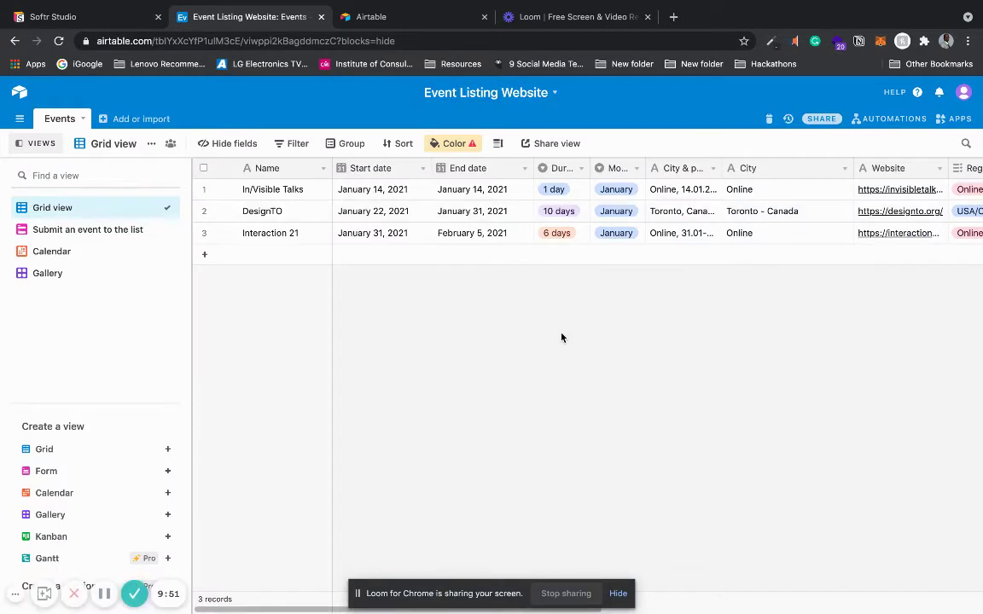
left_click(618, 593)
left_click_drag(474, 611, 721, 567)
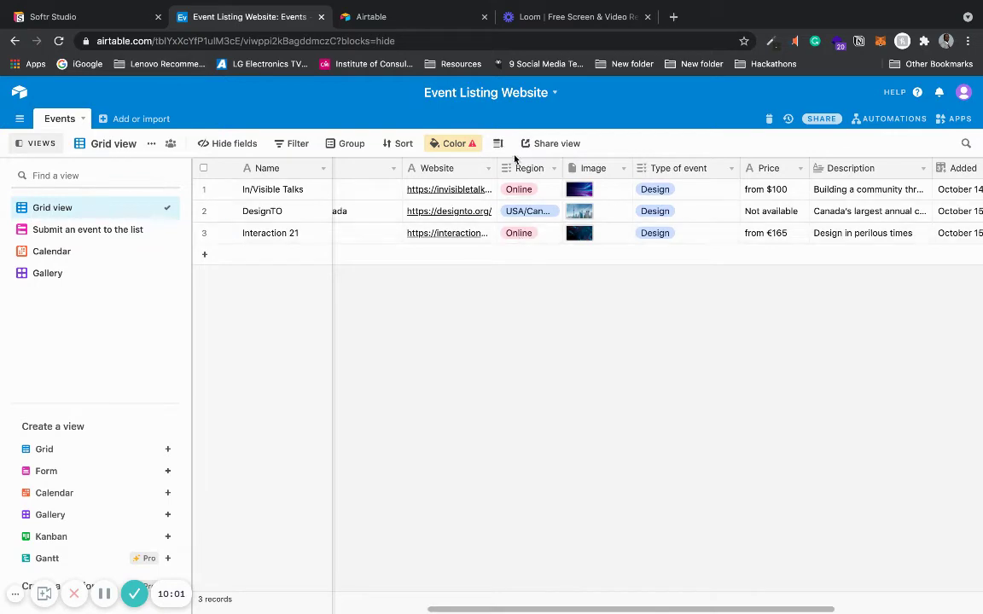
left_click(111, 17)
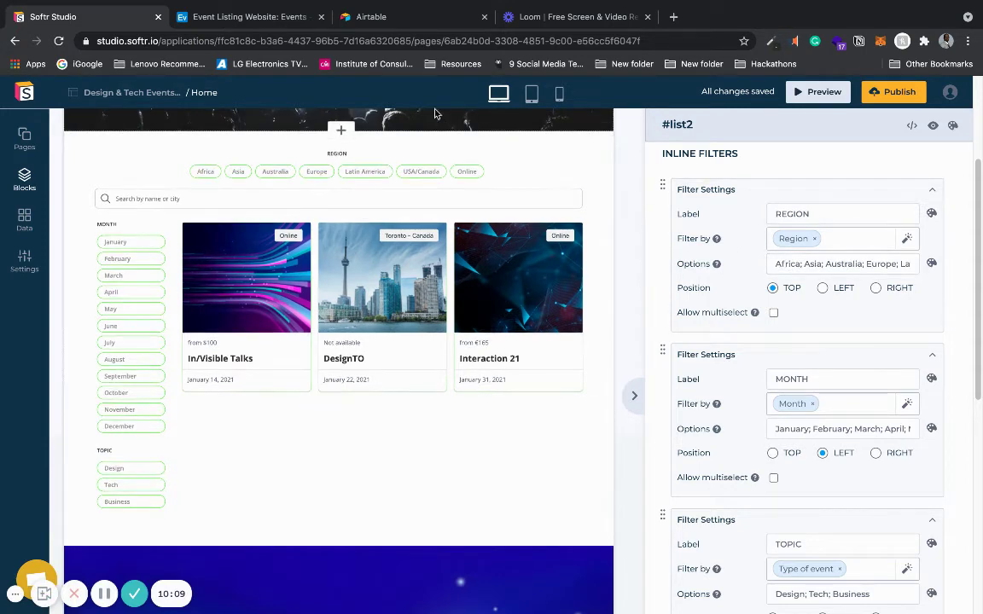
left_click(375, 17)
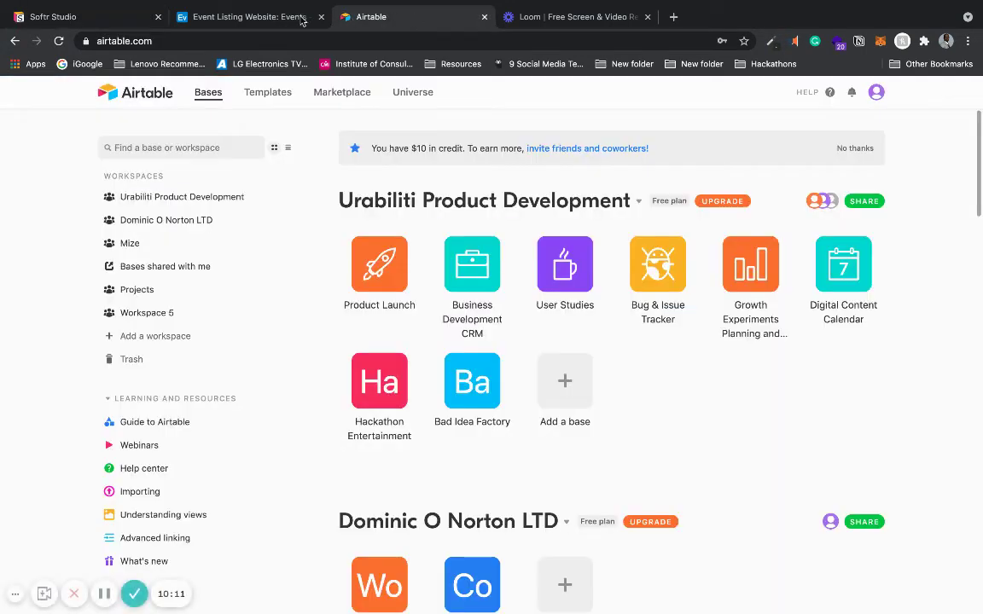
left_click(247, 16)
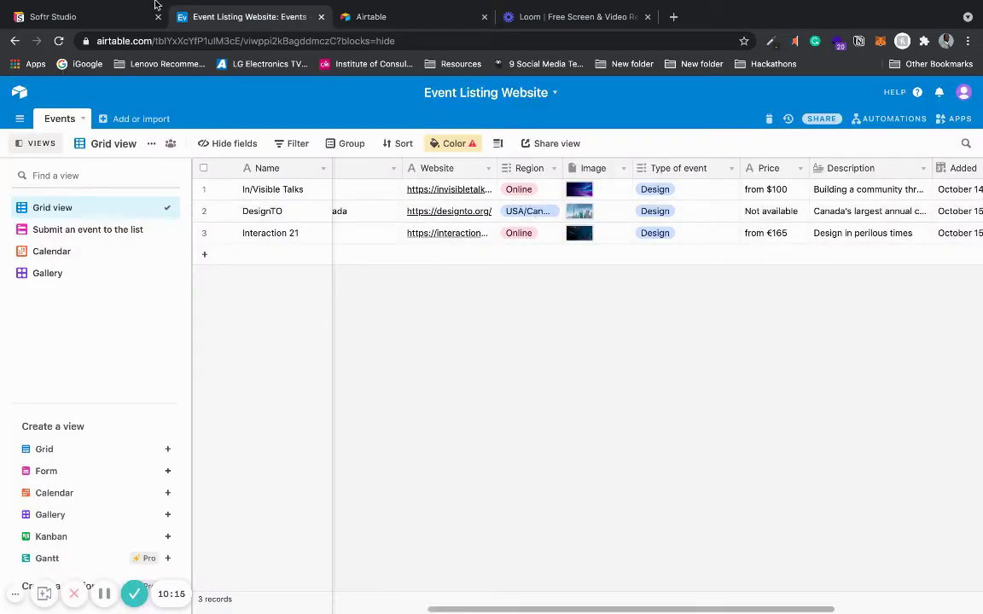
Step: Back in Softr Studio, allow multiselect on the Region filter and set its options' text color to black (000000)
left_click(91, 17)
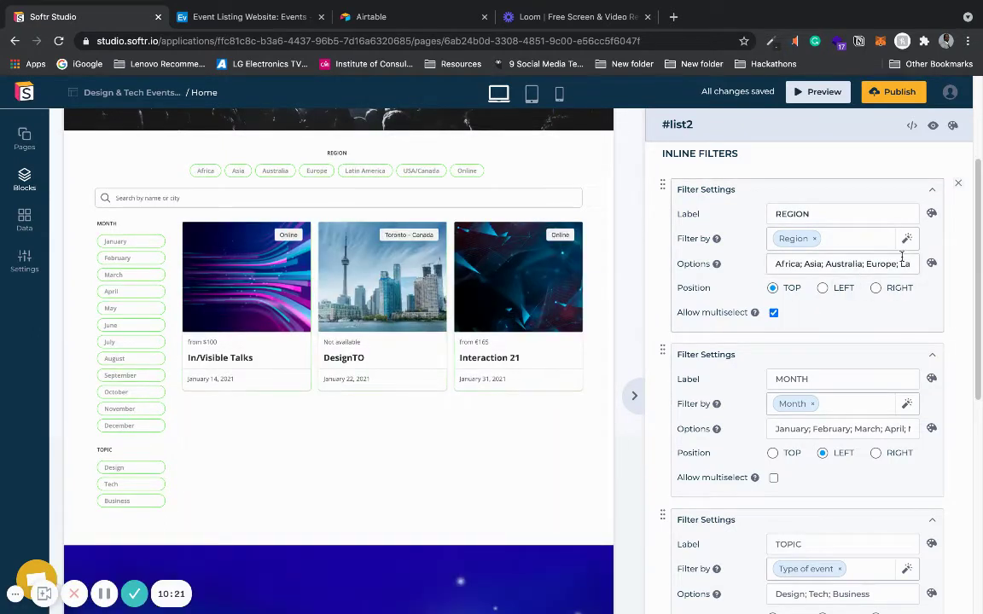
left_click(932, 264)
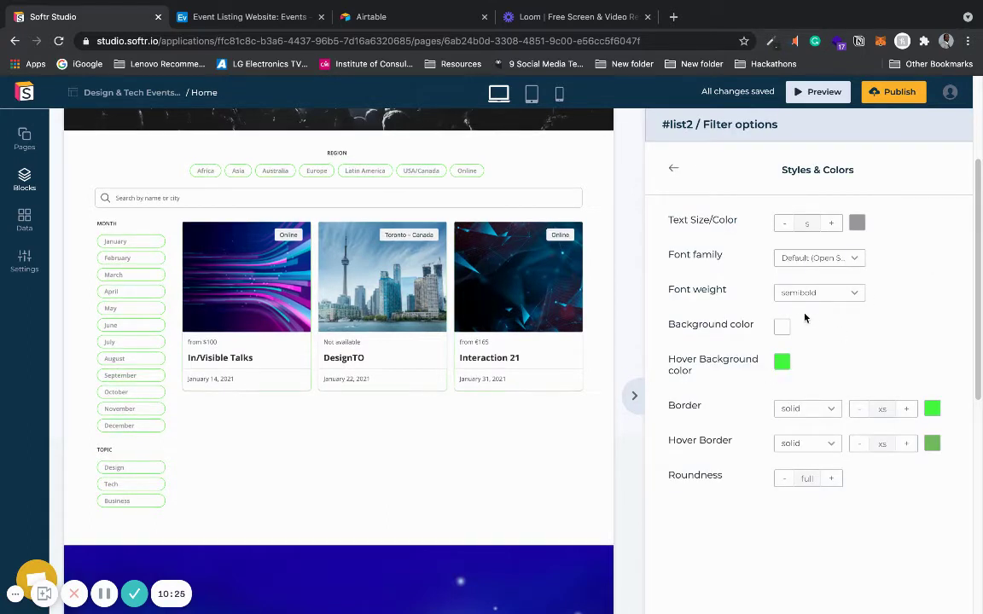
left_click(857, 225)
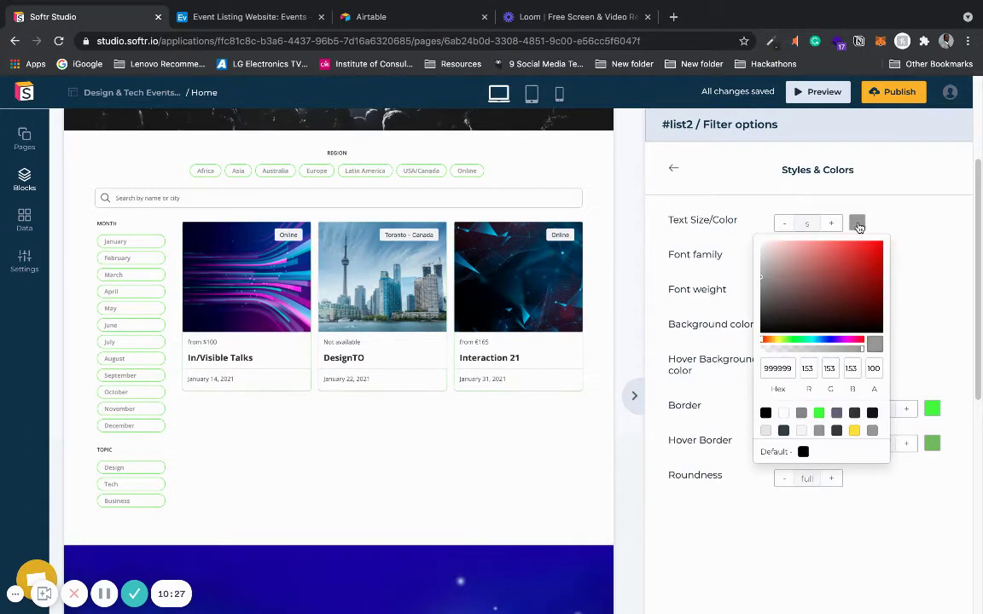
left_click(767, 414)
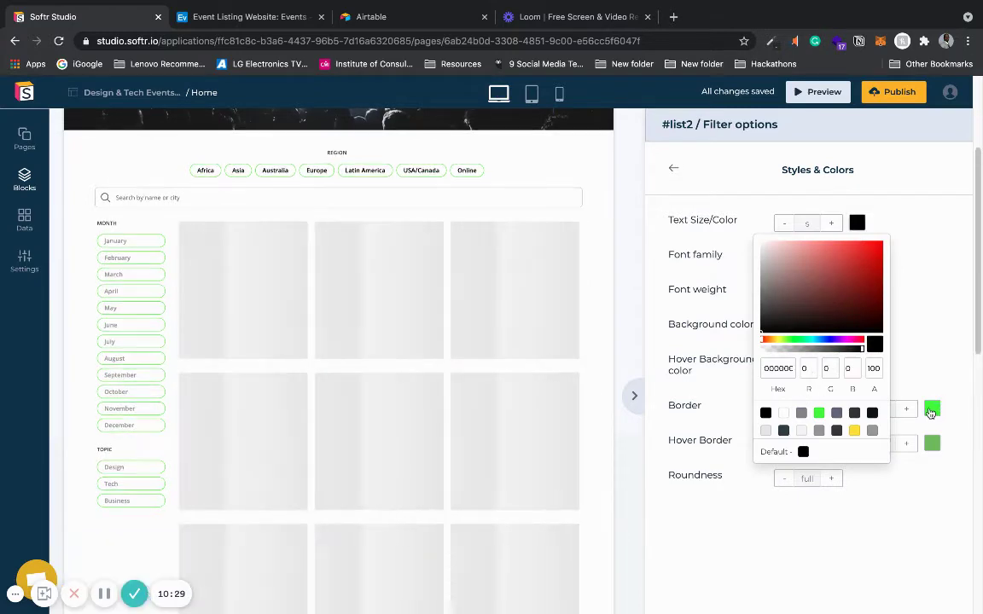
Step: Set the Region filter options' border color to black (000000) and their roundness to none
left_click(931, 409)
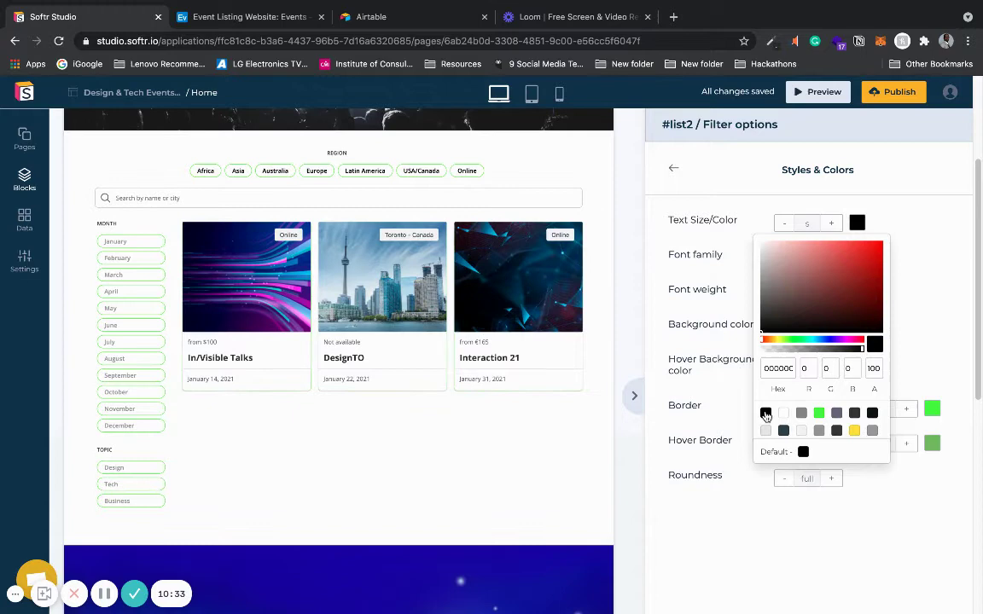
left_click(931, 410)
left_click(840, 599)
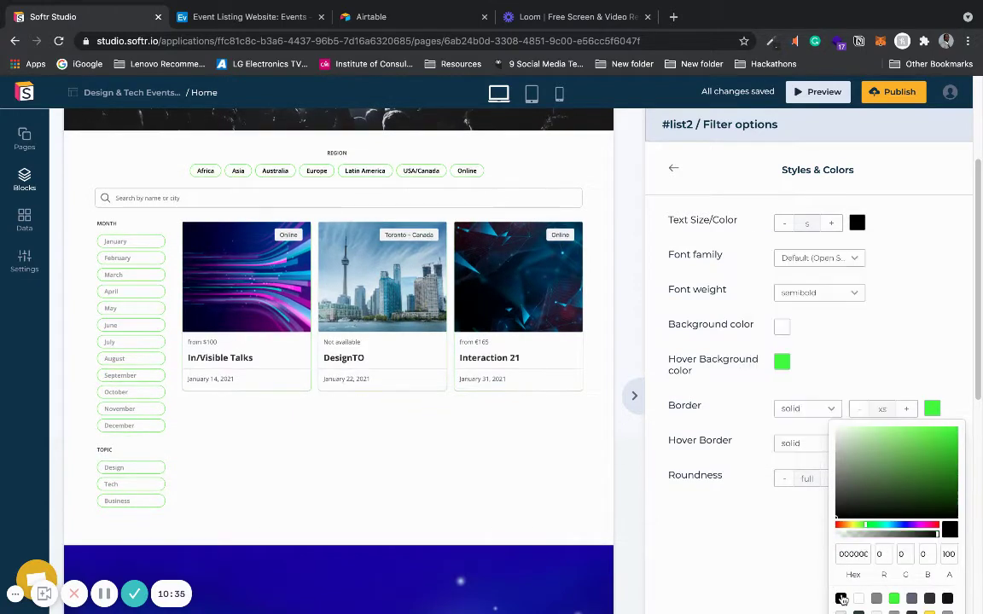
left_click(903, 315)
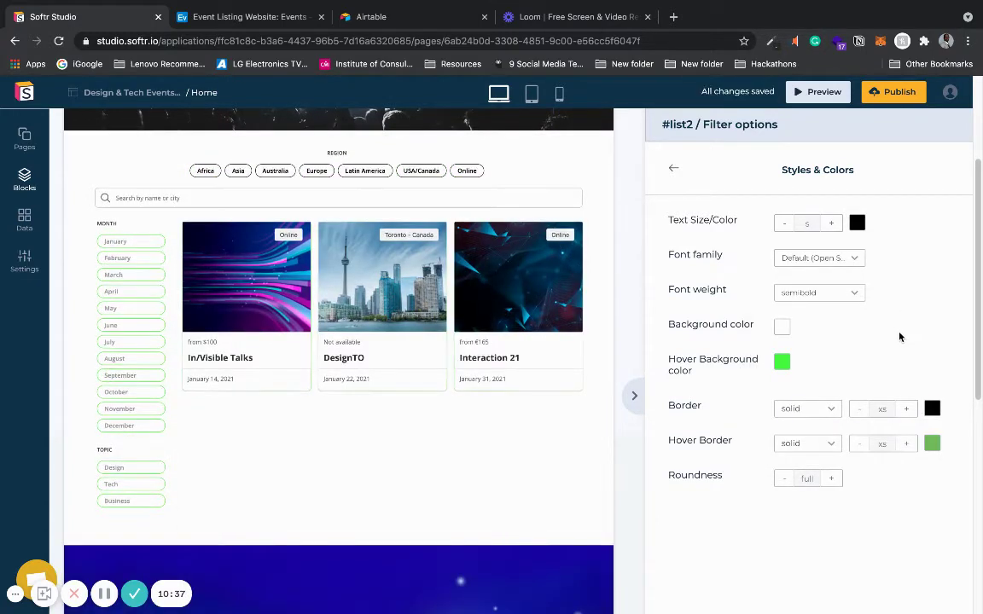
left_click(784, 480)
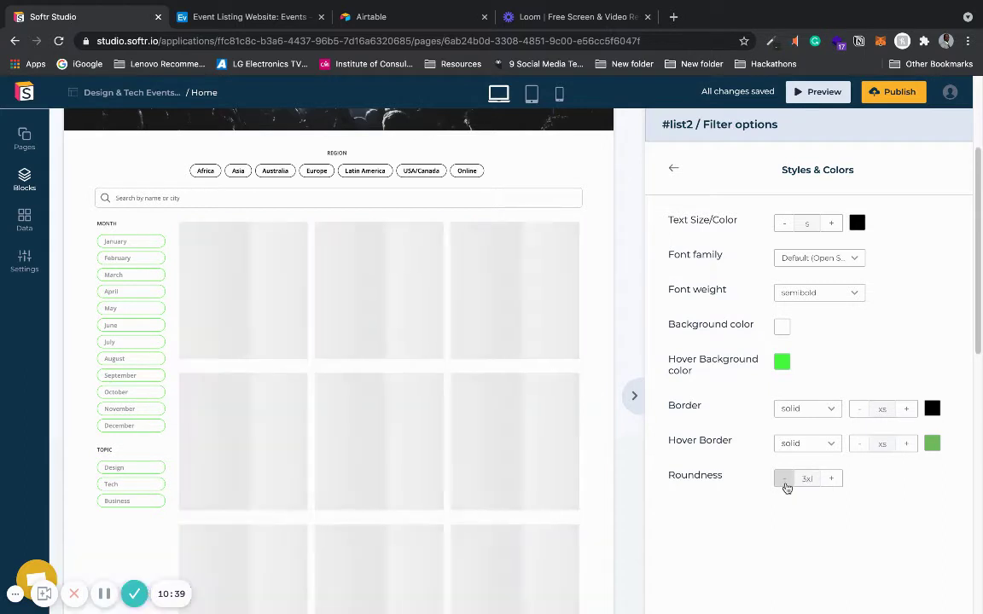
left_click(785, 480)
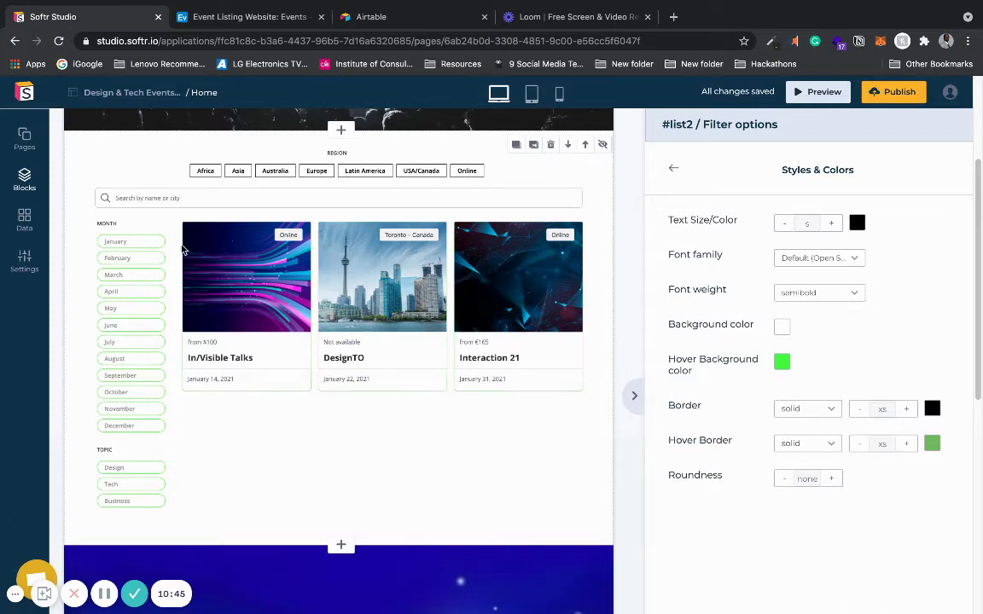
left_click(673, 170)
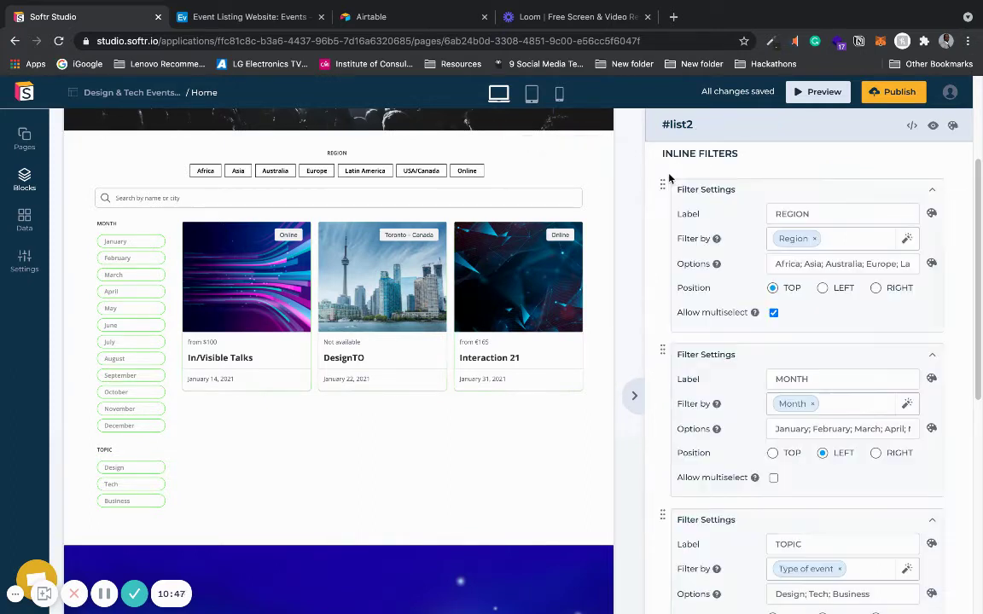
Step: Allow multiselect on the Month filter and set its options' text color to black (000000)
scroll(658, 318, "down", 2)
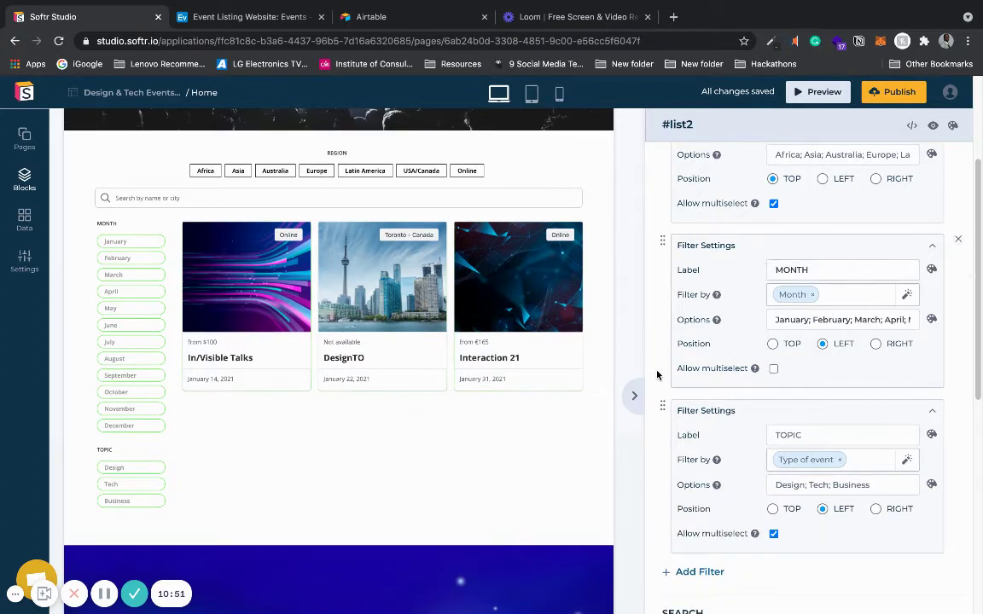
scroll(737, 391, "down", 1)
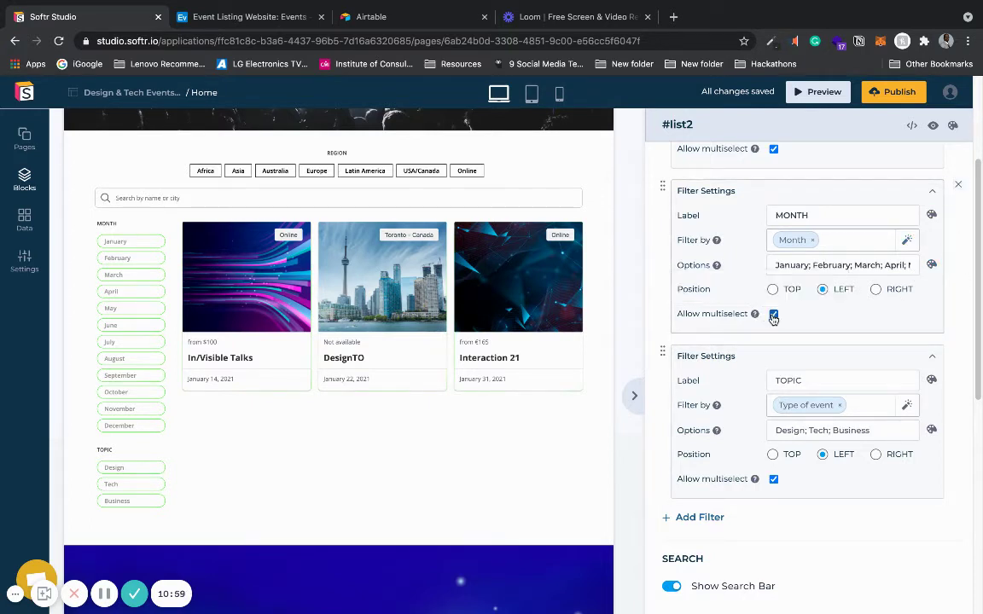
left_click(930, 267)
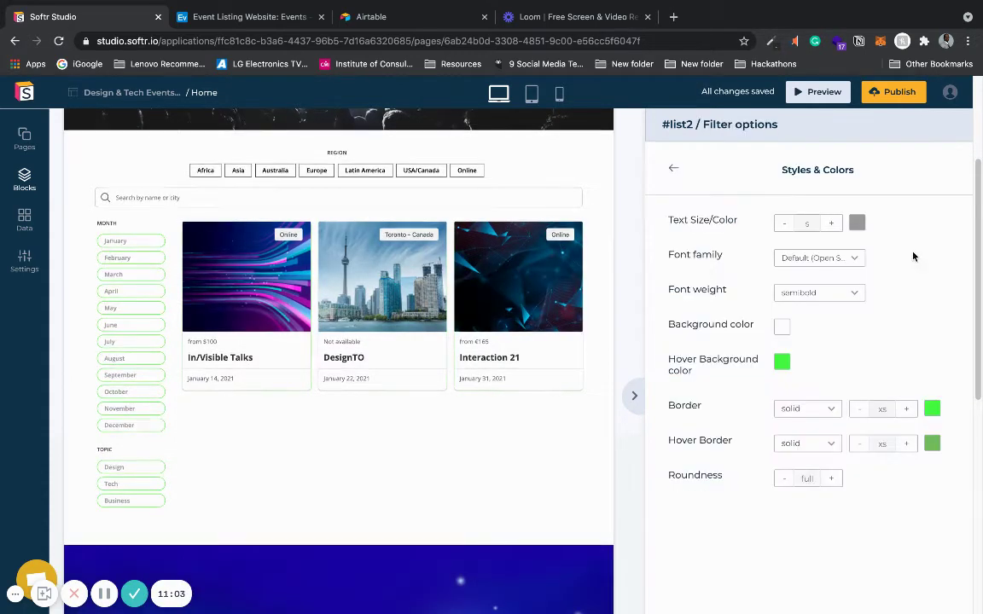
left_click(782, 363)
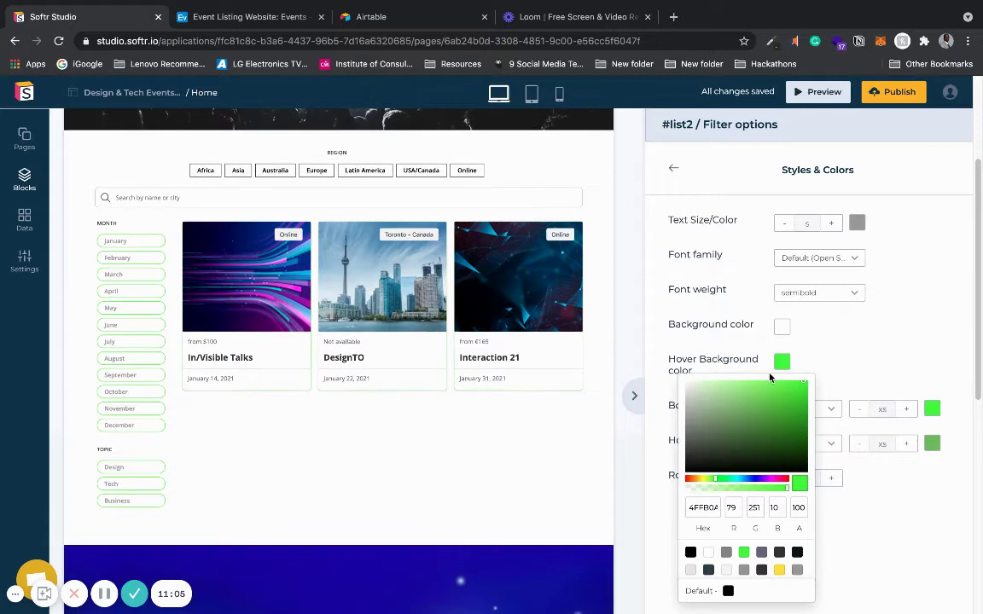
left_click(857, 223)
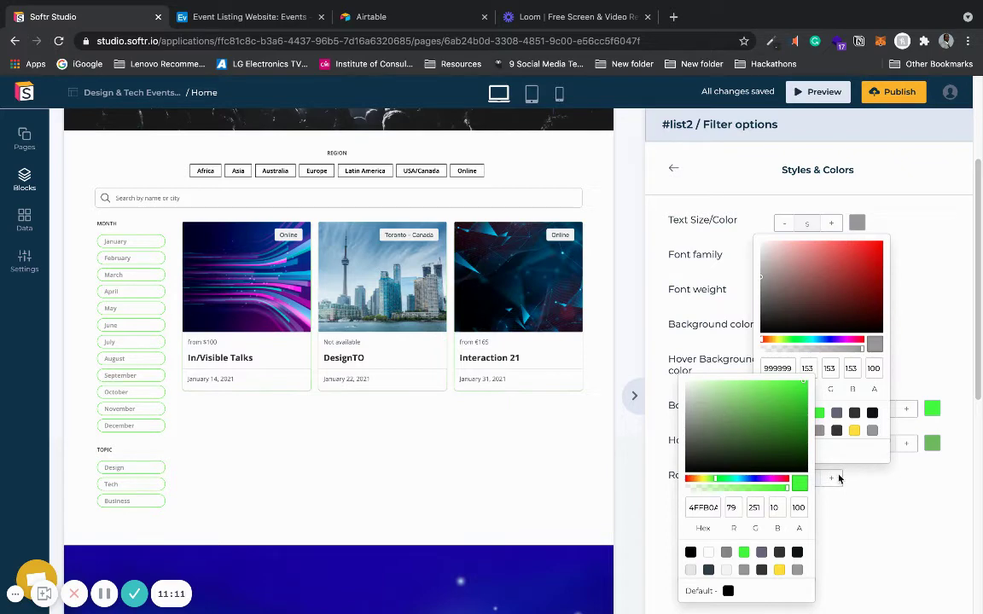
left_click(845, 499)
left_click(766, 413)
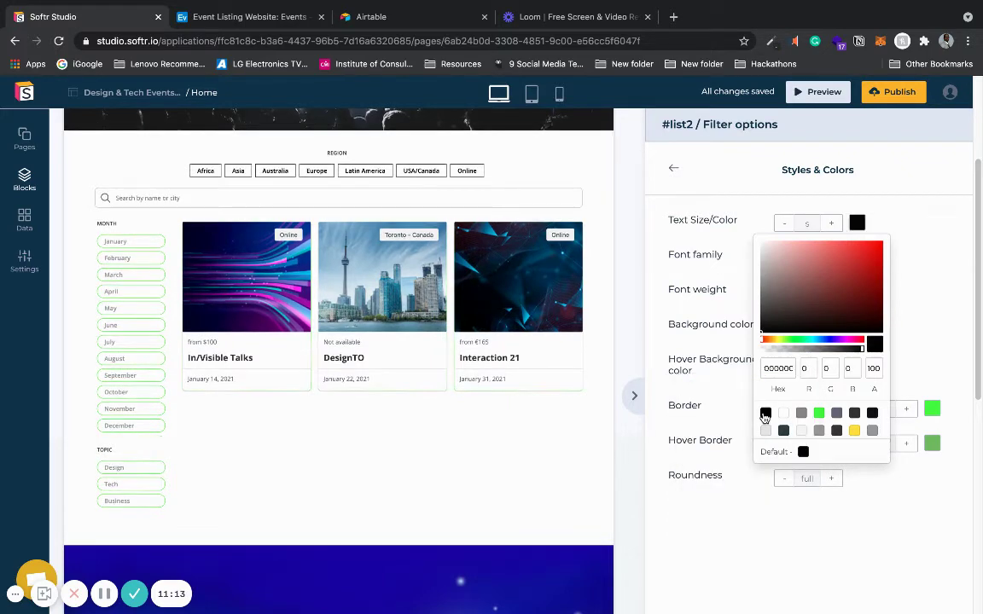
Step: Give the Month filter options a black border and set their roundness to none
left_click(933, 411)
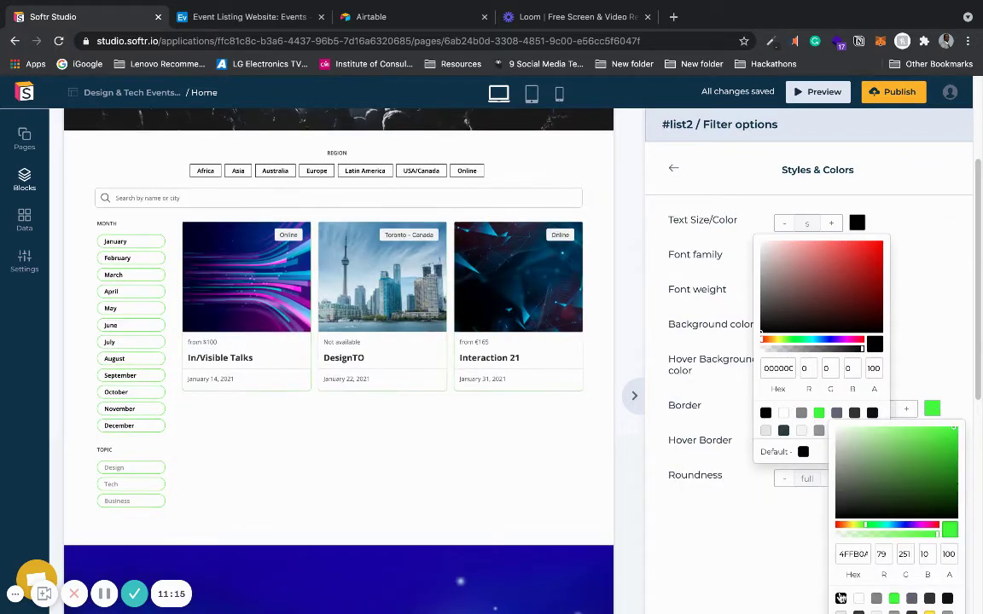
left_click(841, 599)
left_click(751, 508)
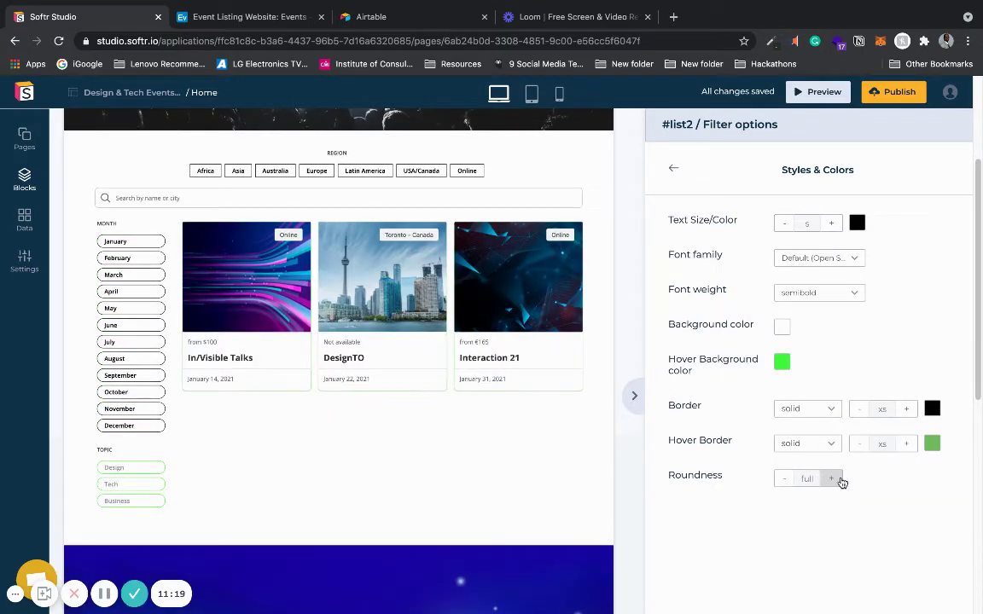
left_click(780, 480)
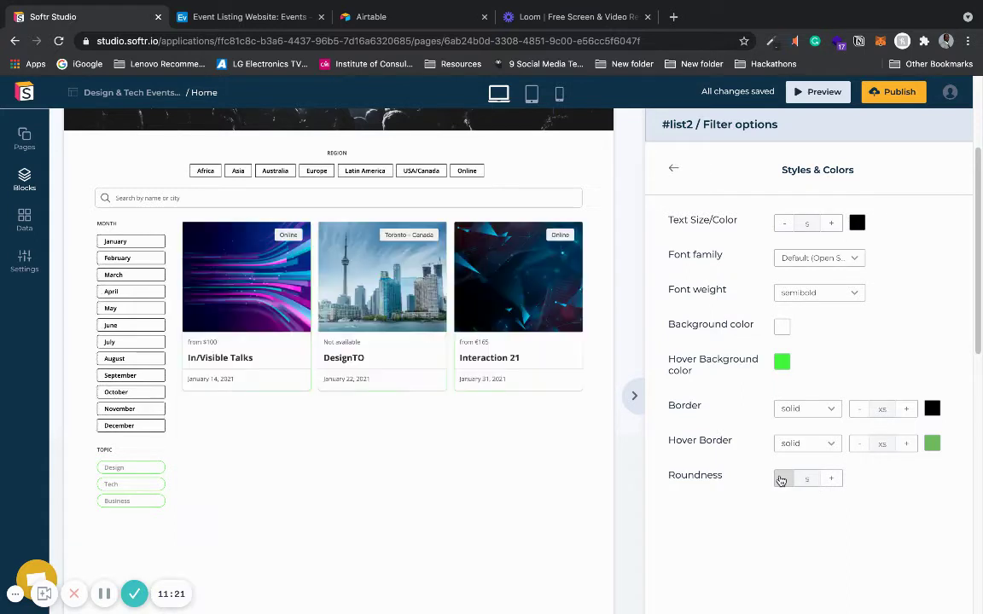
left_click(780, 480)
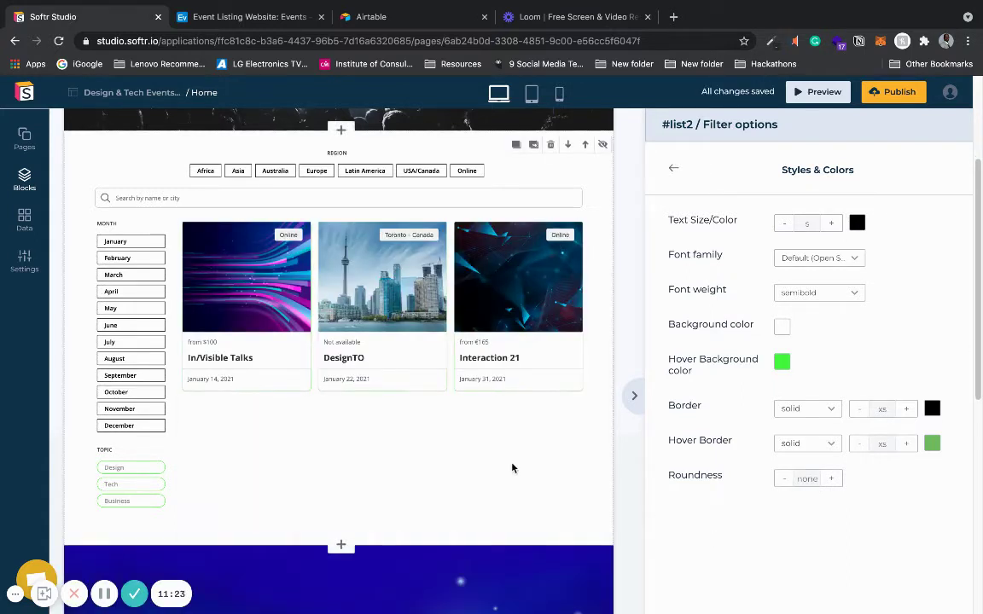
left_click(674, 168)
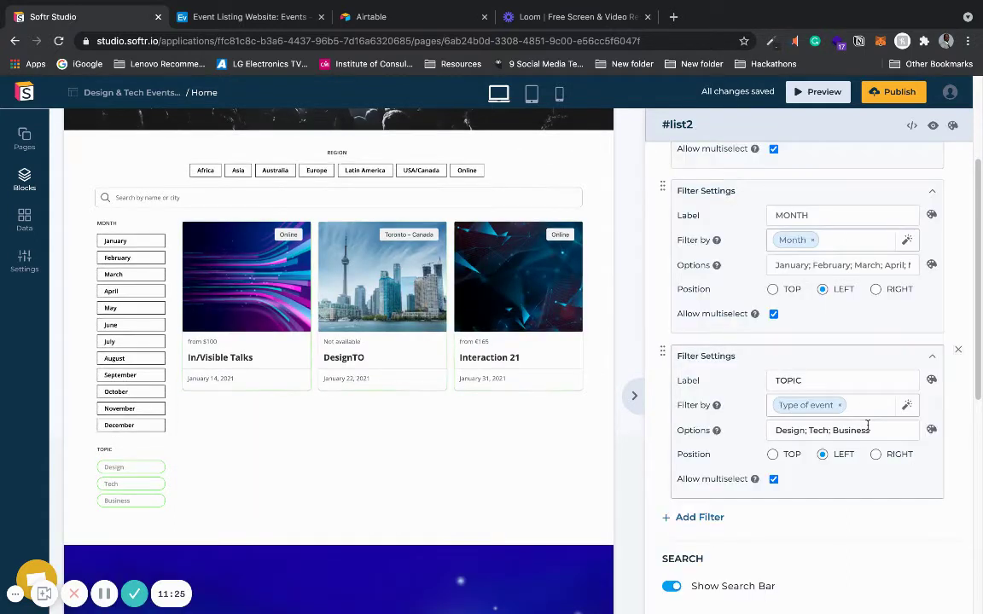
Step: Review the list block's search bar settings and the Airtable fields mapped to its list items
scroll(952, 483, "down", 4)
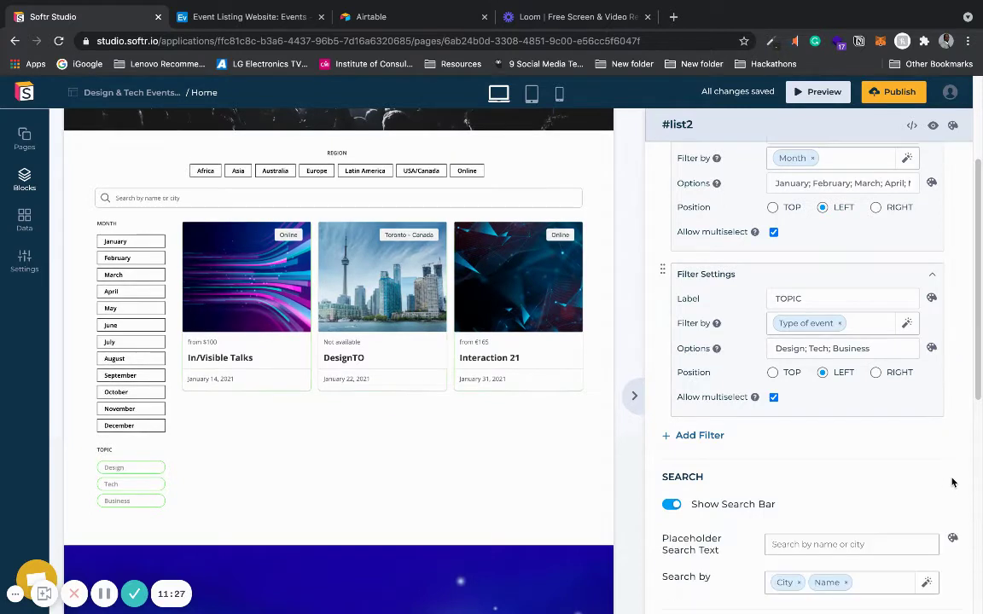
scroll(698, 410, "down", 3)
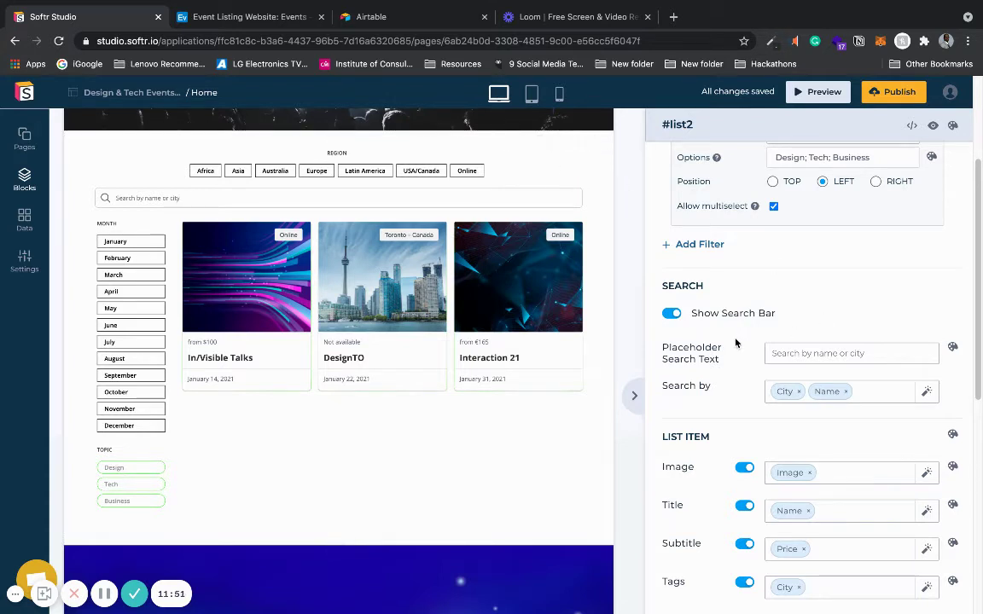
scroll(735, 342, "down", 3)
scroll(738, 341, "down", 3)
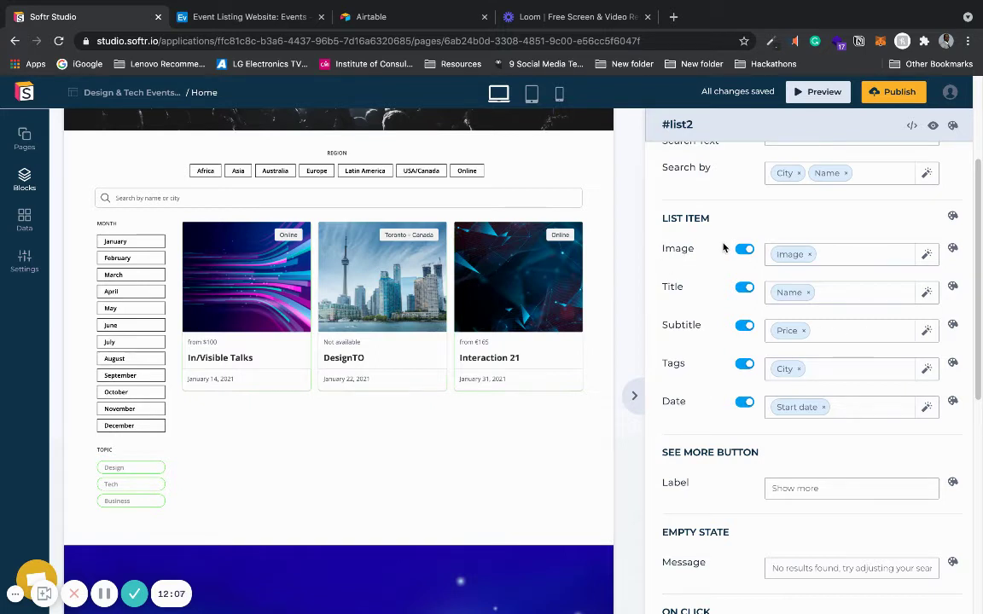
Step: Switch to Airtable and examine the Events table's columns, from Name and Start date through Price, against the list item fields
left_click(268, 22)
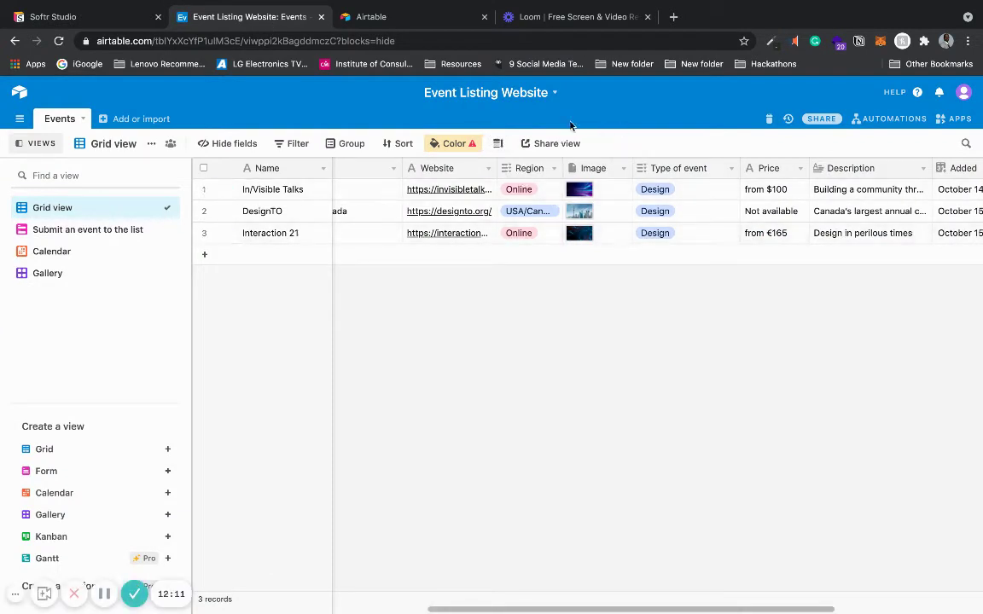
left_click(85, 19)
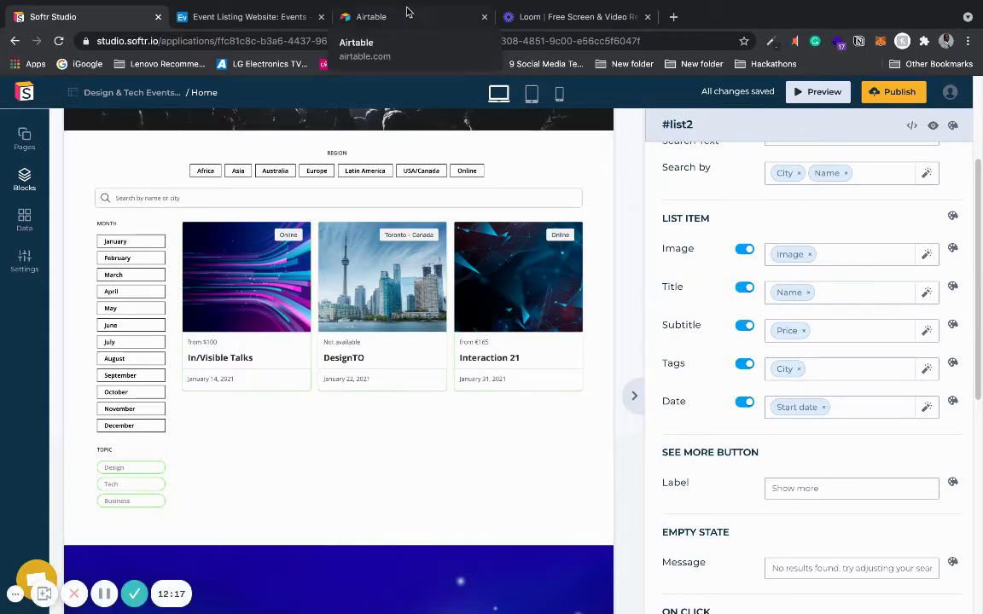
left_click(368, 12)
left_click(252, 17)
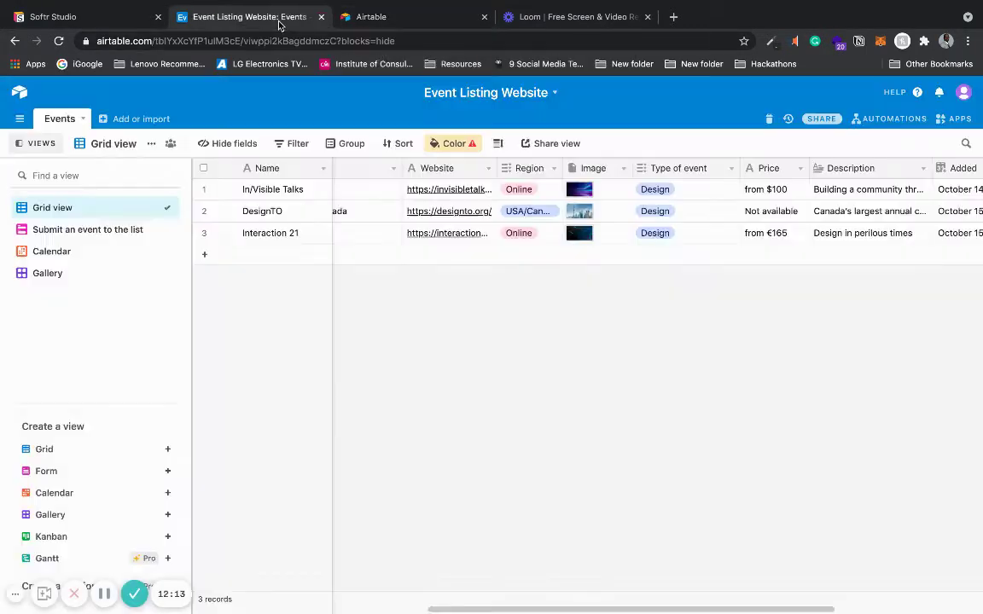
left_click_drag(479, 611, 250, 588)
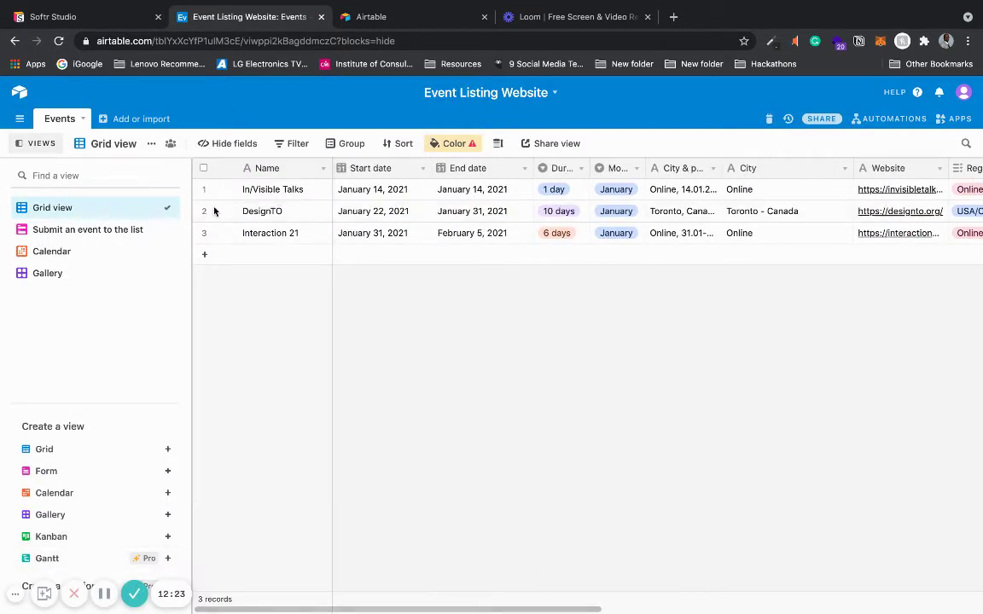
Step: Return to Softr Studio and review the list block's see more button, empty state and on-click settings
left_click(101, 15)
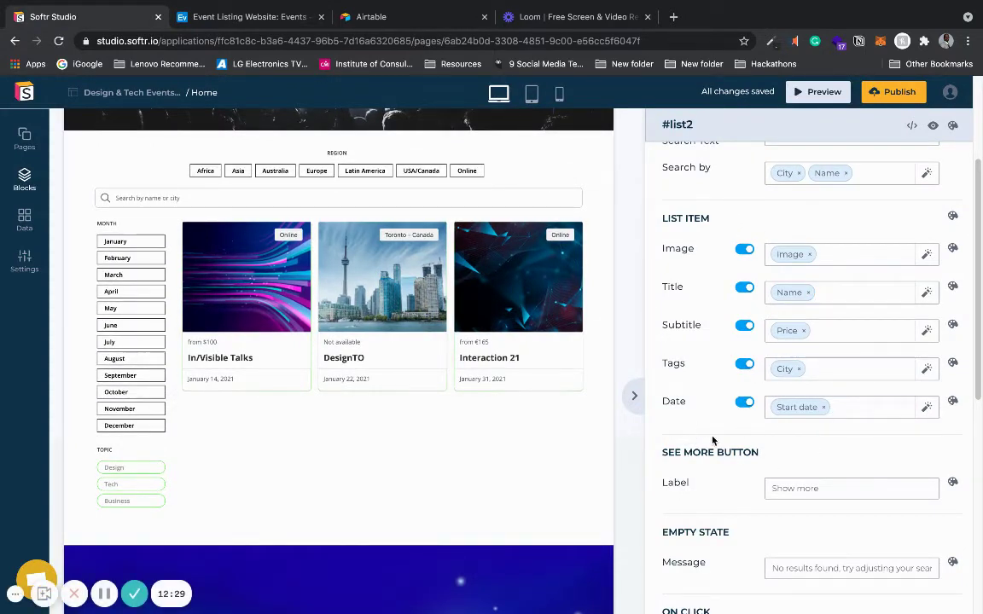
scroll(713, 440, "down", 1)
scroll(713, 440, "down", 3)
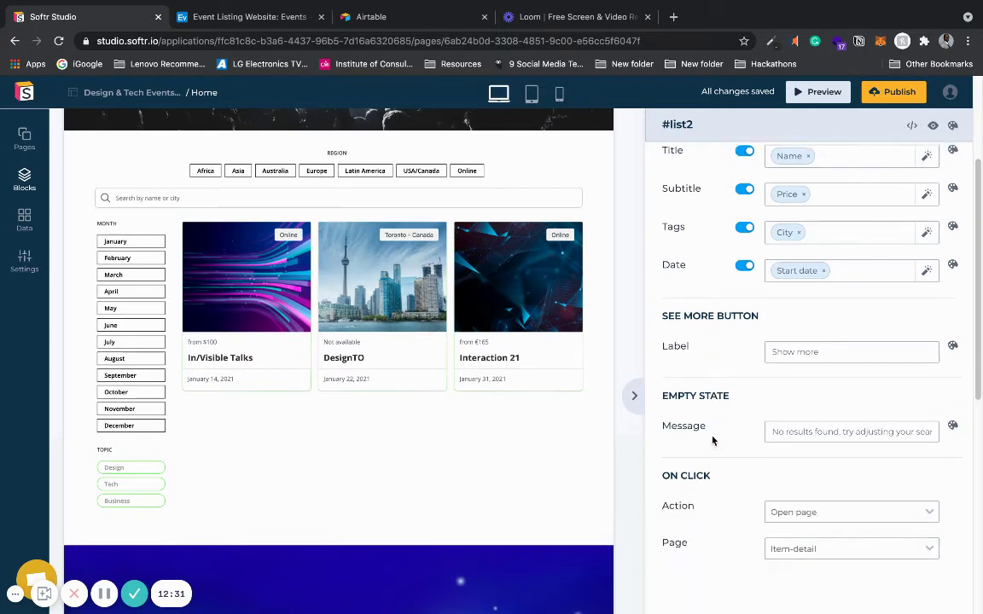
scroll(713, 440, "up", 3)
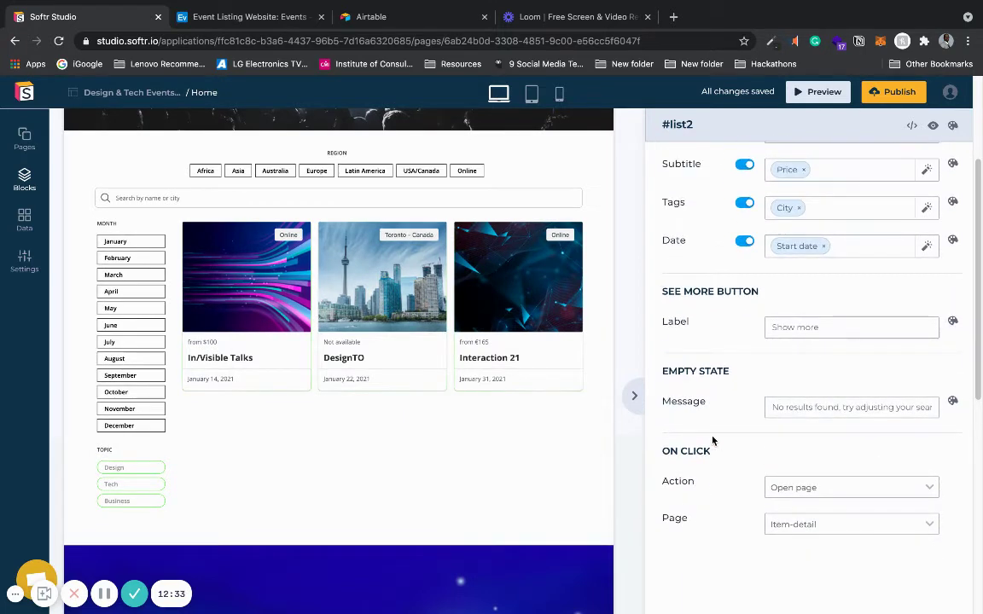
scroll(714, 441, "down", 1)
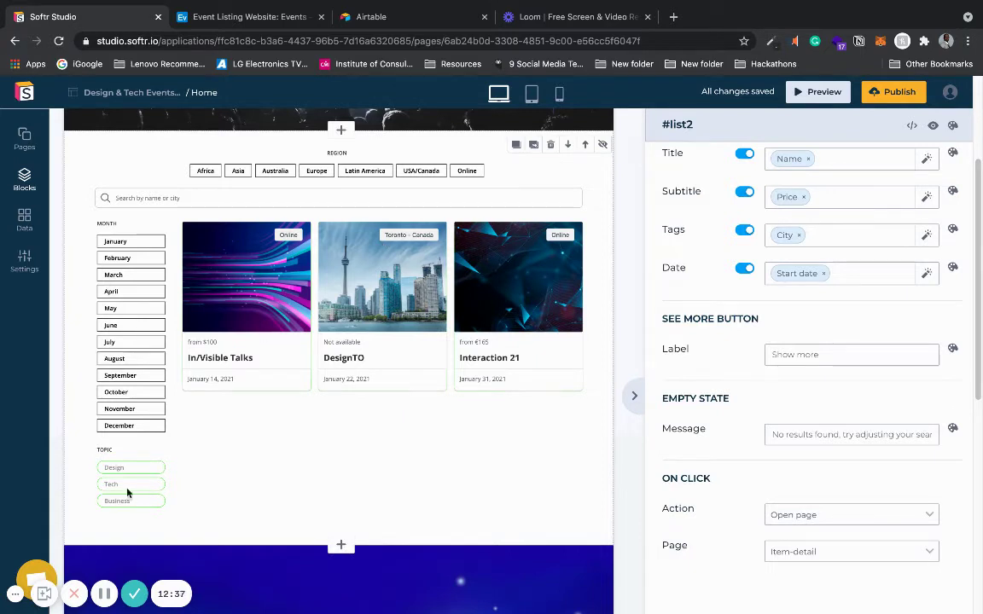
Step: Set the Topic filter options' text color to black (000000)
scroll(700, 242, "up", 9)
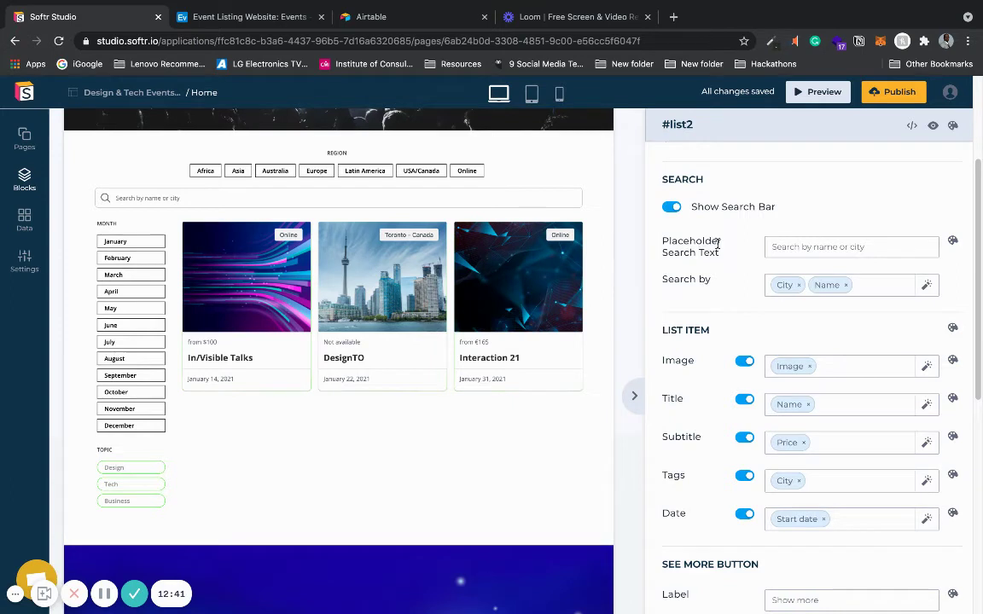
scroll(717, 245, "up", 5)
scroll(717, 247, "up", 6)
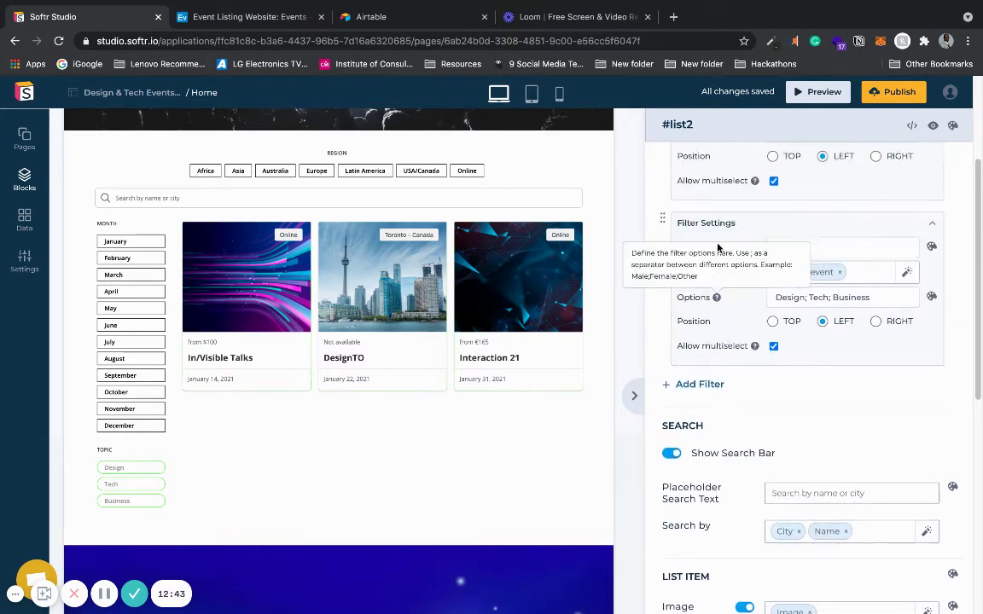
scroll(717, 247, "up", 3)
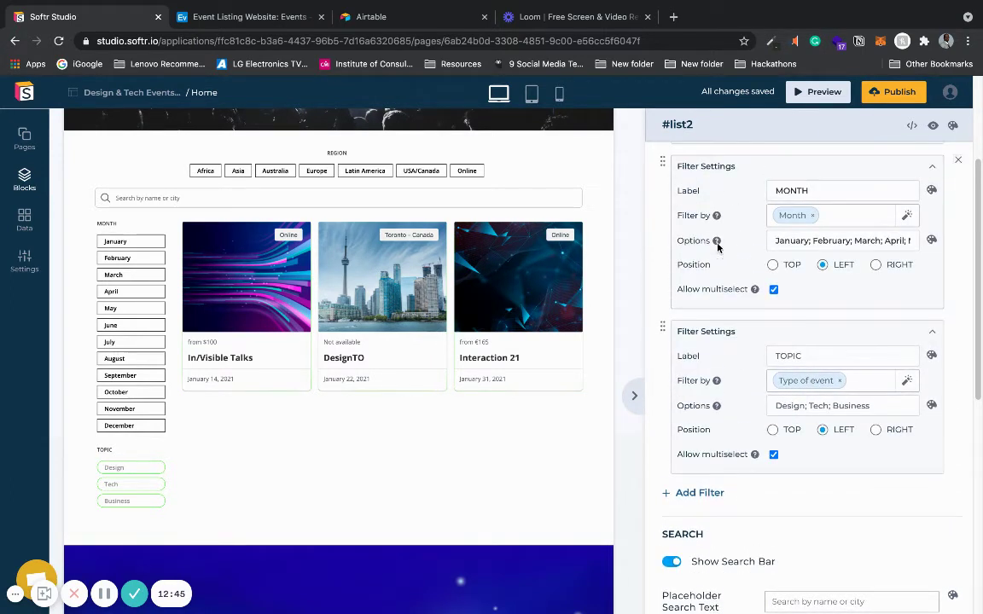
scroll(718, 247, "up", 1)
scroll(718, 246, "down", 1)
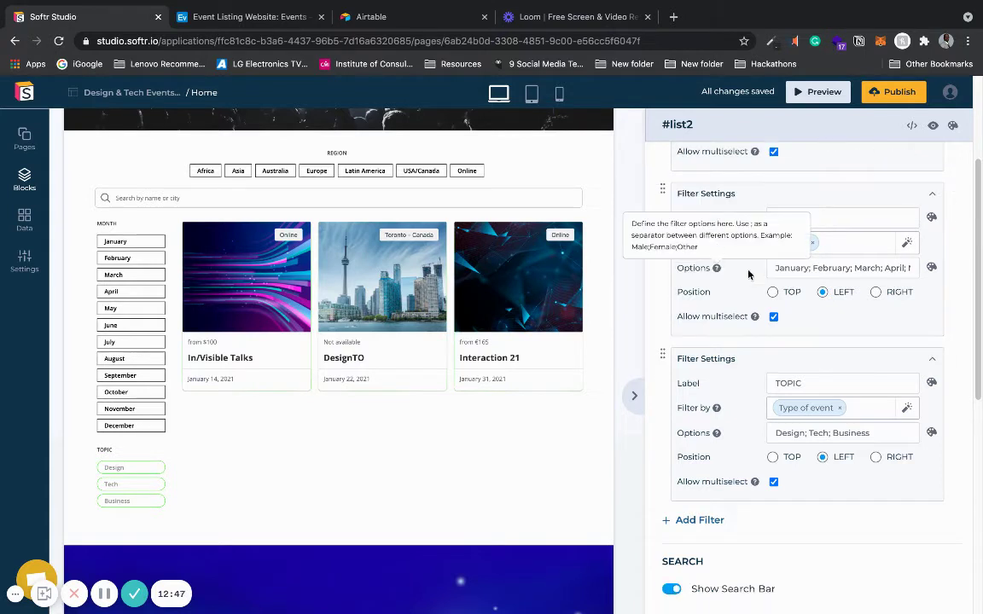
left_click(930, 433)
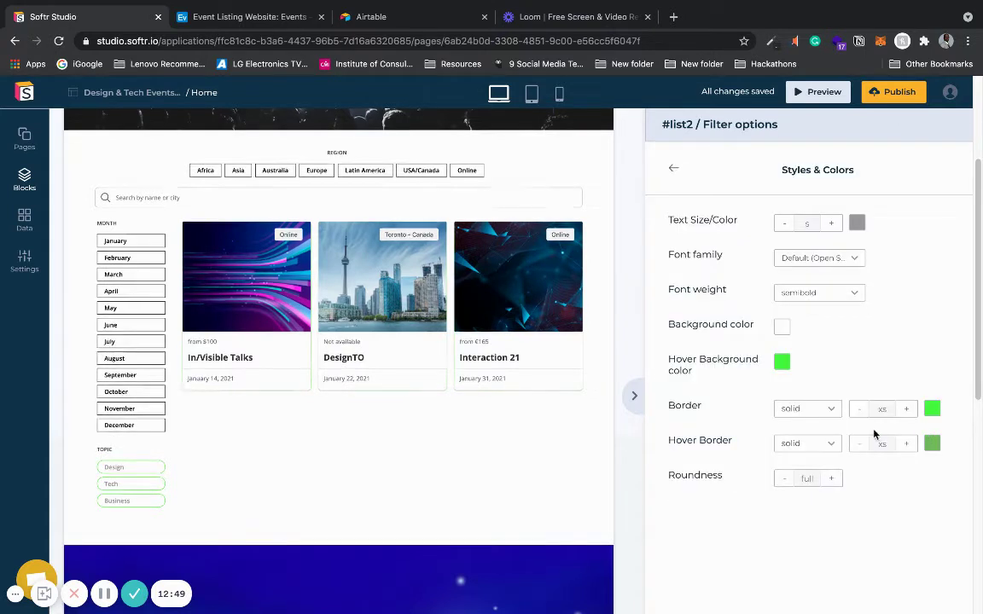
left_click(856, 223)
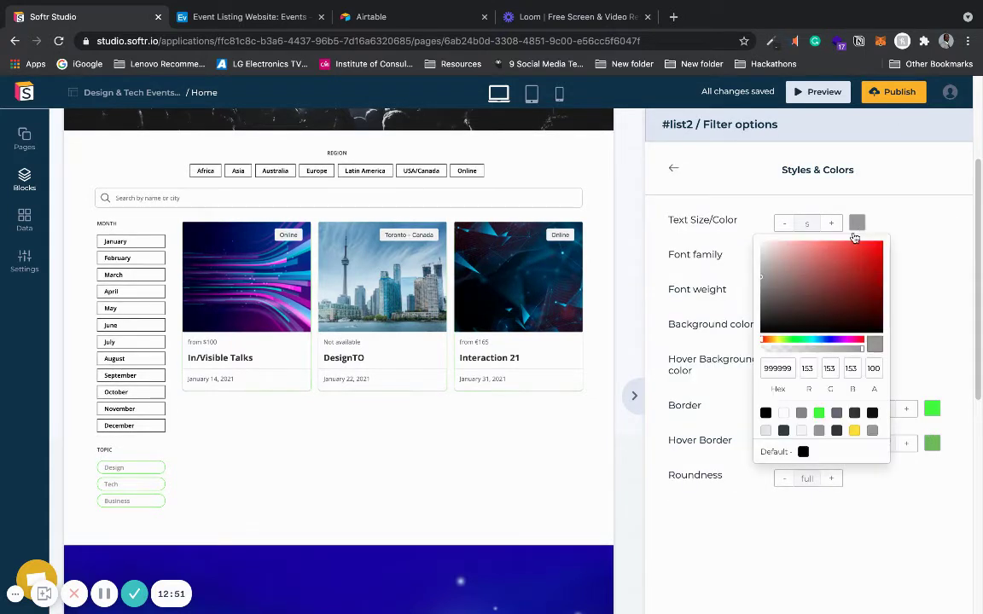
left_click(765, 412)
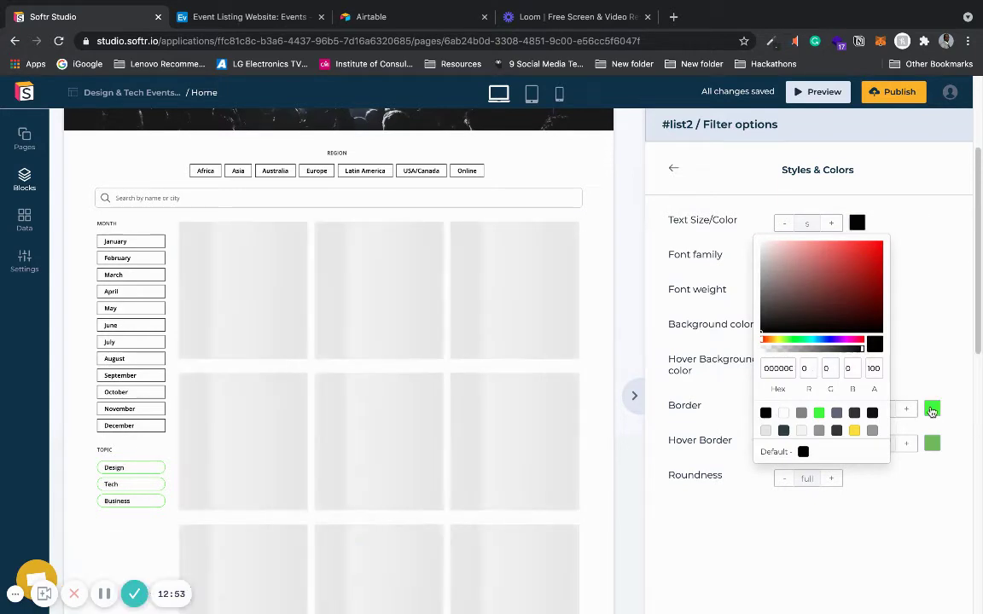
Step: Set the Topic filter options' border color to black (000000)
left_click(930, 408)
left_click(841, 599)
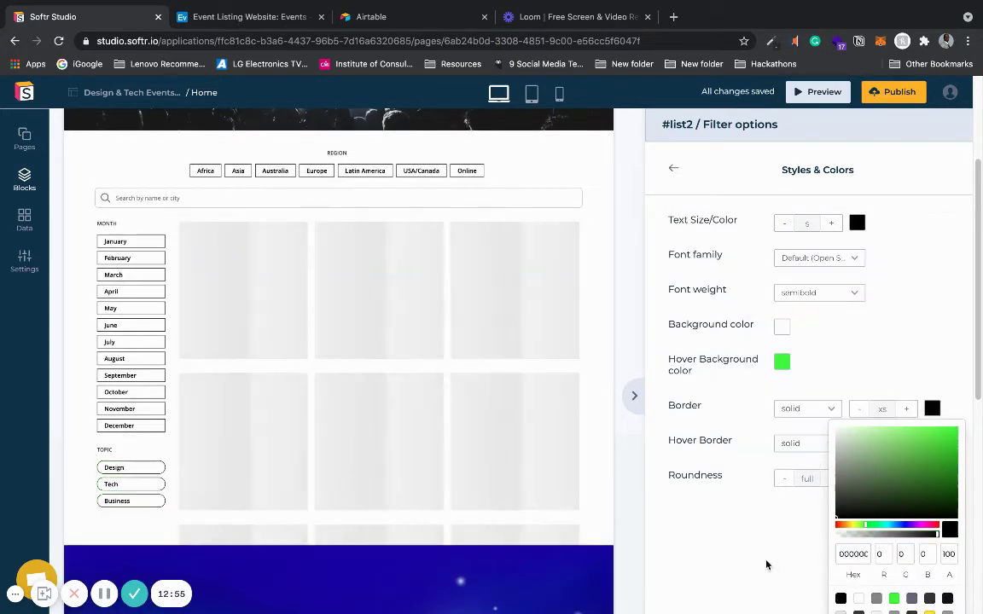
left_click(767, 559)
Step: Reduce the Topic filter options' roundness to none and return to the list block's settings
left_click(783, 478)
left_click(781, 483)
left_click(781, 484)
left_click(781, 484)
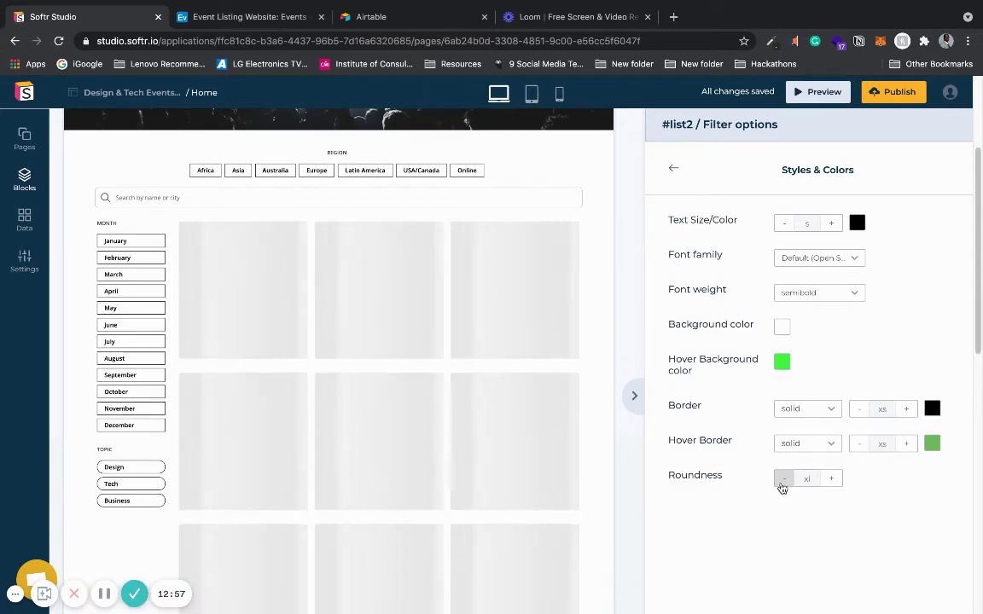
left_click(782, 484)
left_click(781, 484)
left_click(782, 484)
left_click(781, 483)
left_click(781, 483)
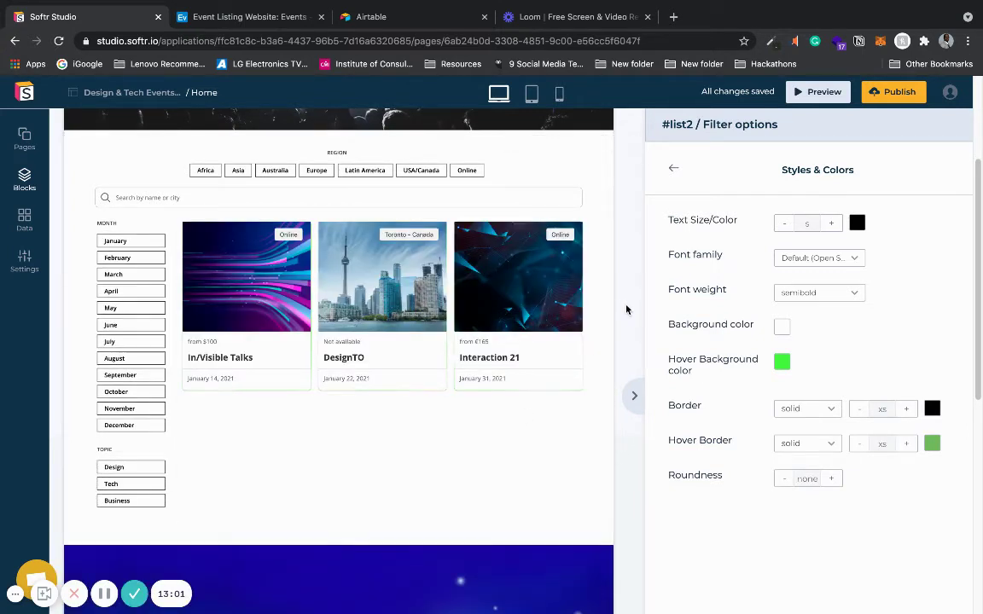
scroll(626, 309, "down", 2)
scroll(626, 308, "up", 2)
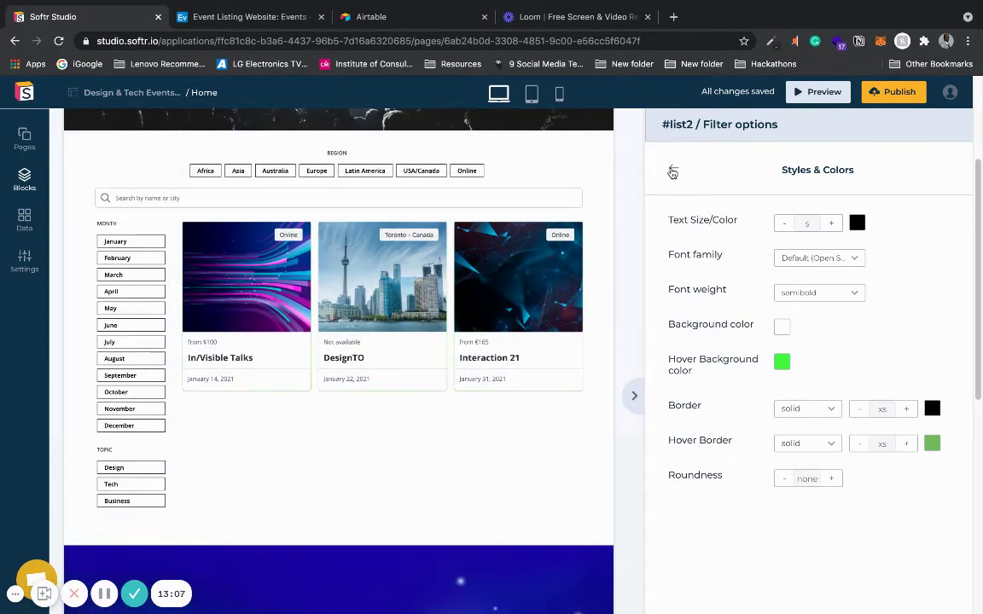
left_click(673, 173)
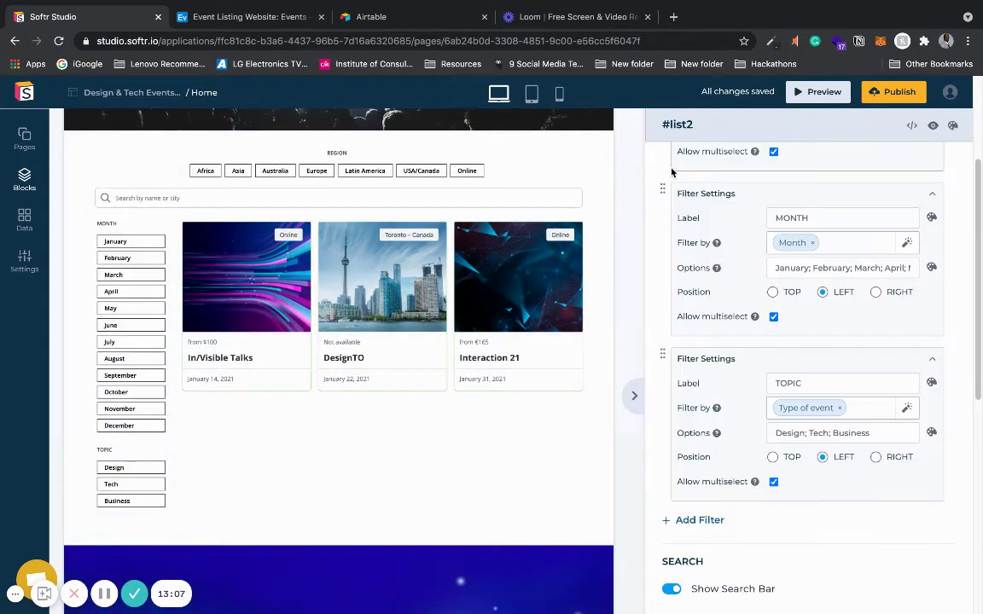
Step: Check the list block's section-level style settings for background, padding and borders
scroll(961, 167, "up", 8)
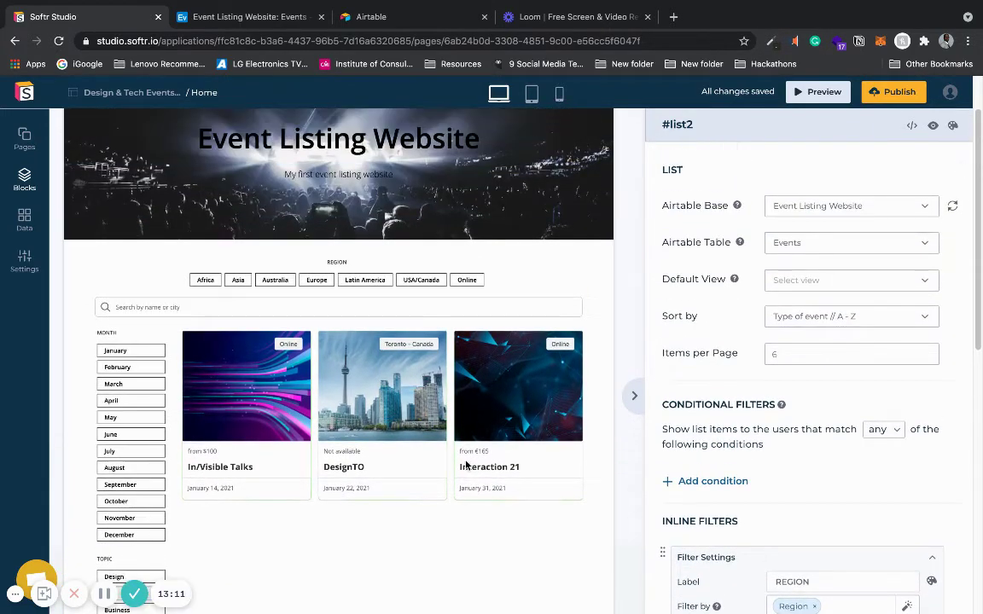
left_click(953, 126)
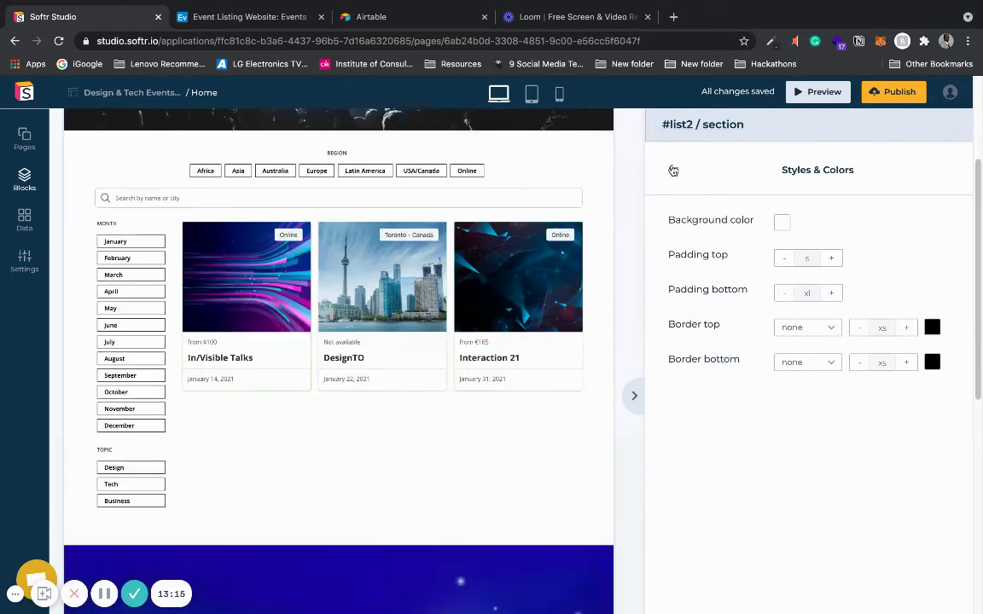
left_click(672, 170)
Step: Set the list items' border color to black (000000) and their roundness to none, then close the block's settings
scroll(965, 424, "down", 6)
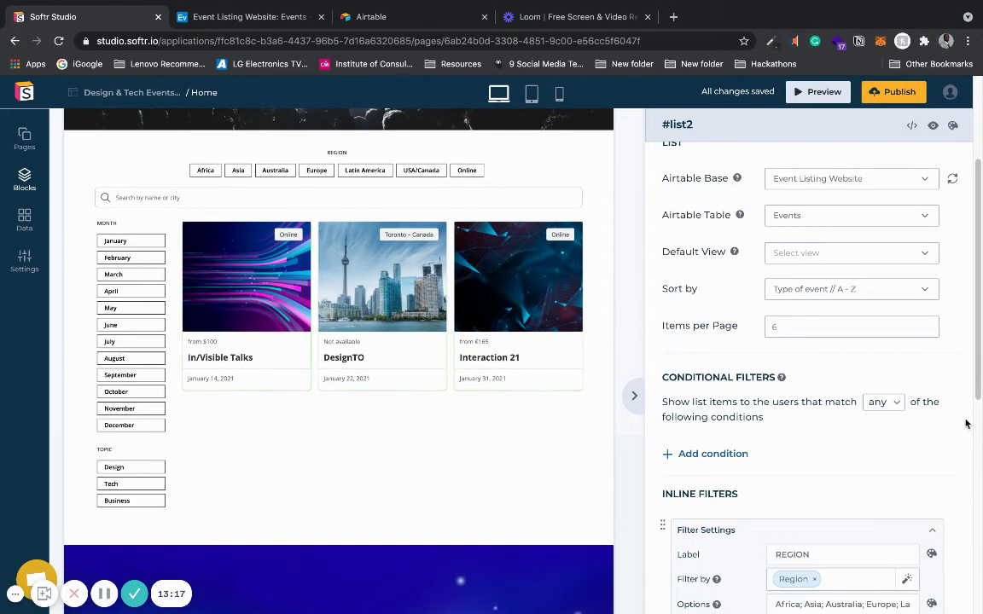
scroll(965, 424, "down", 5)
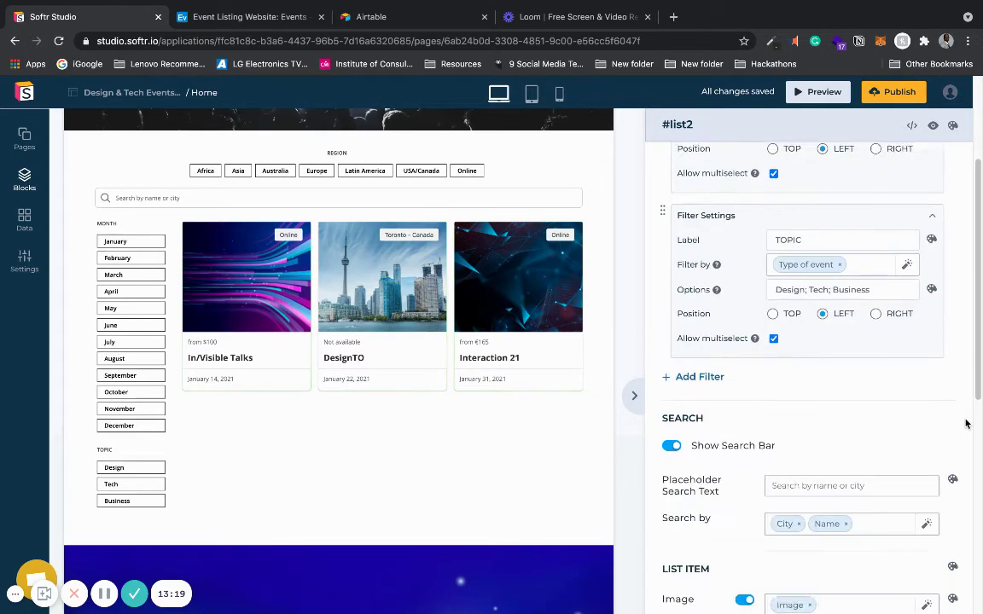
scroll(965, 424, "up", 1)
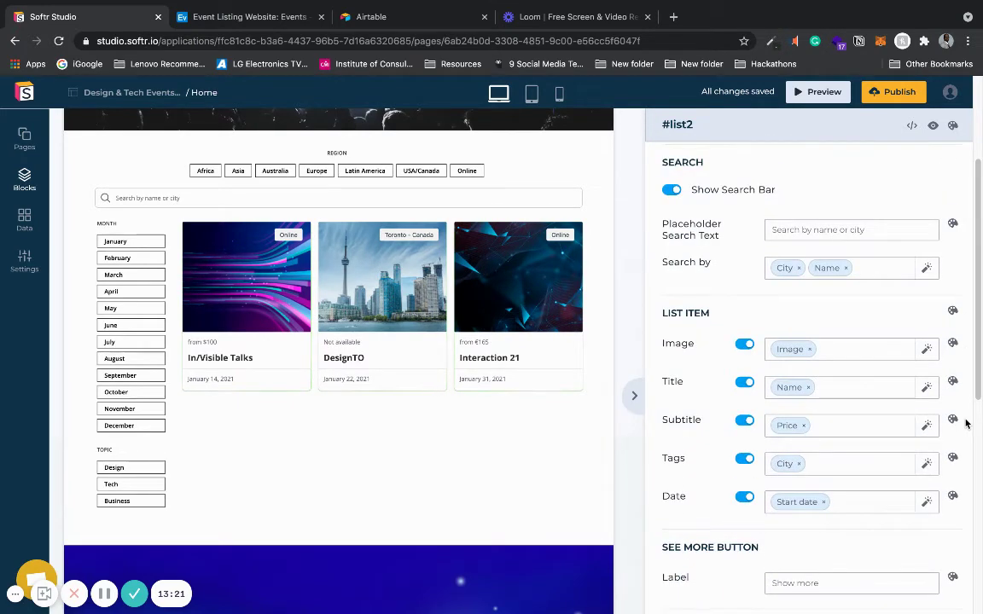
scroll(965, 424, "down", 1)
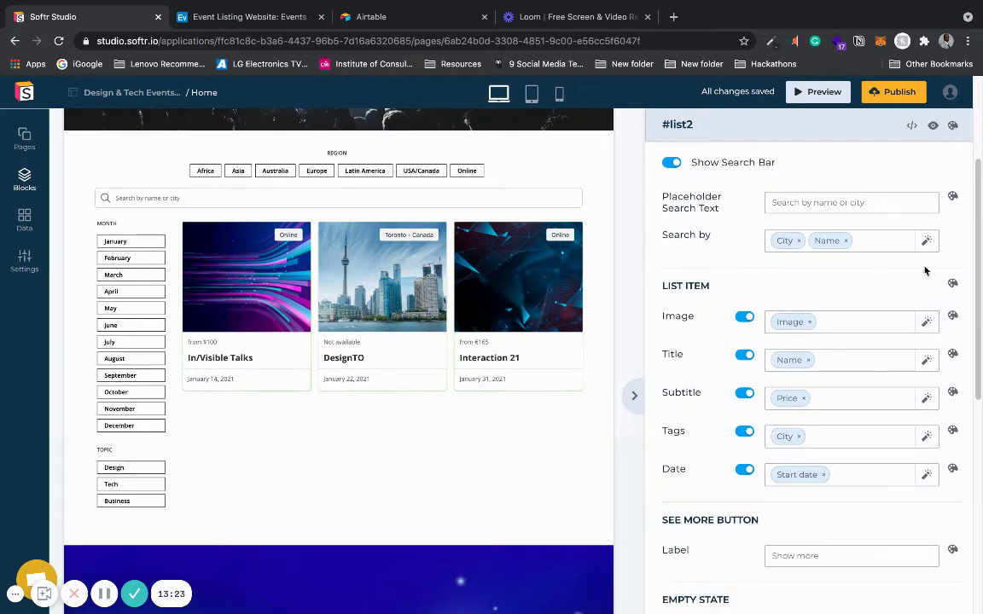
left_click(952, 283)
left_click(930, 293)
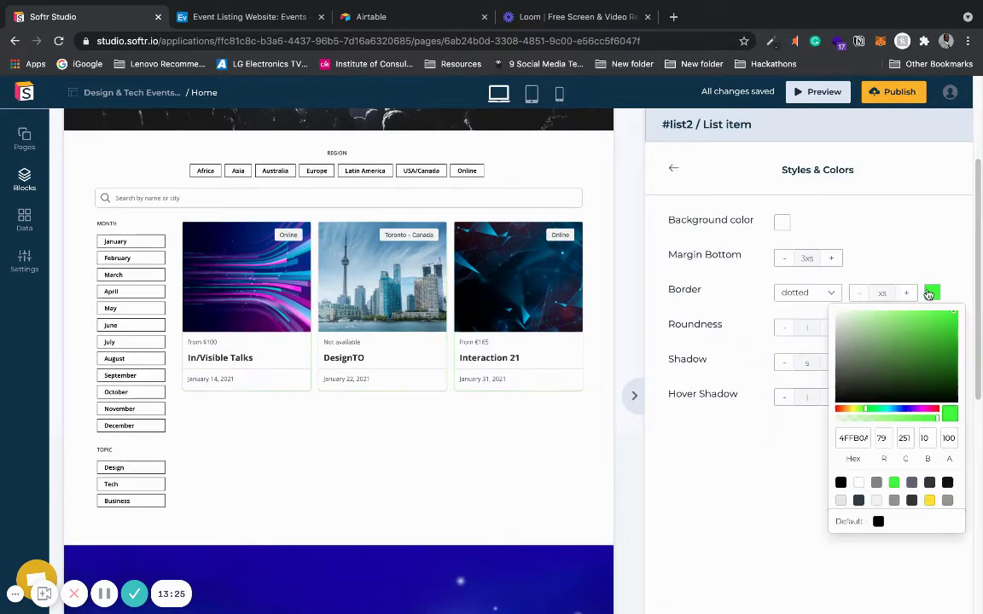
left_click(840, 482)
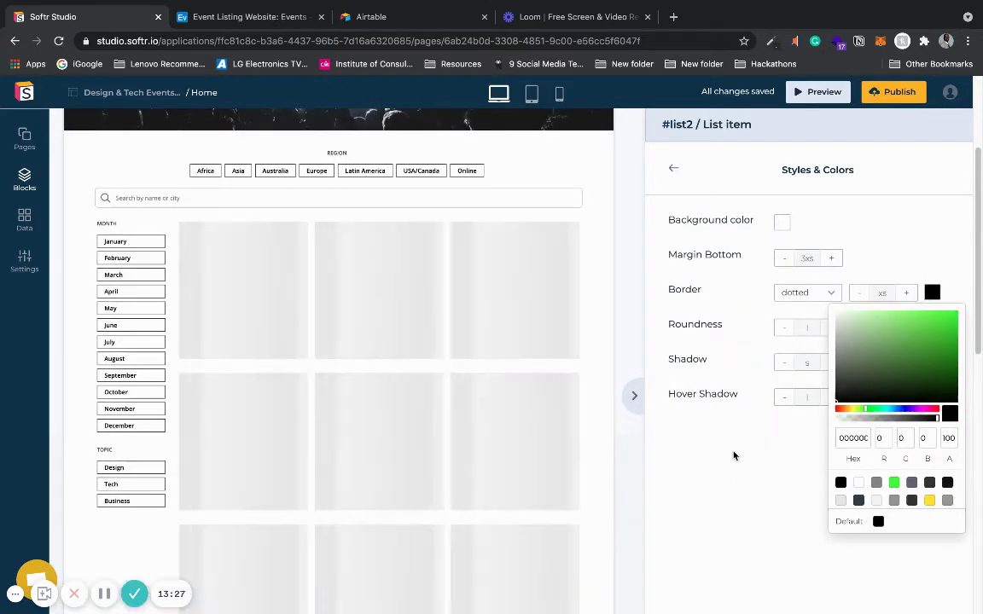
left_click(715, 388)
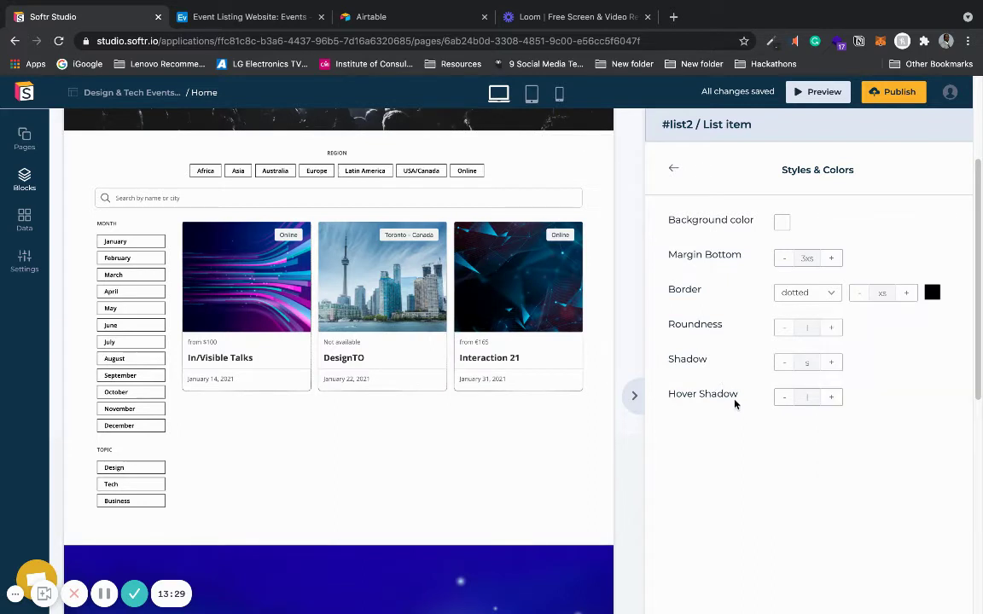
left_click(785, 329)
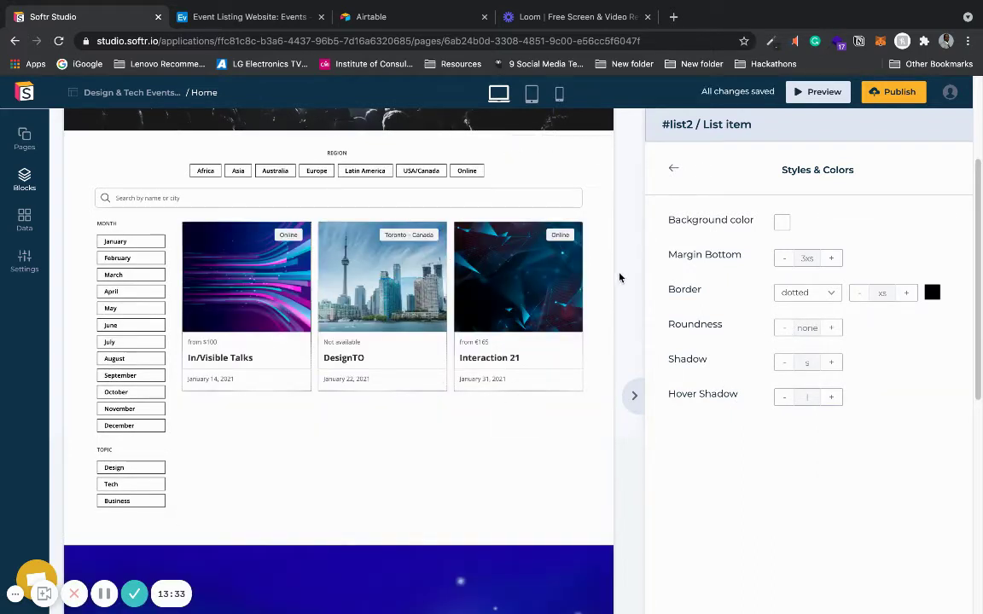
left_click(633, 395)
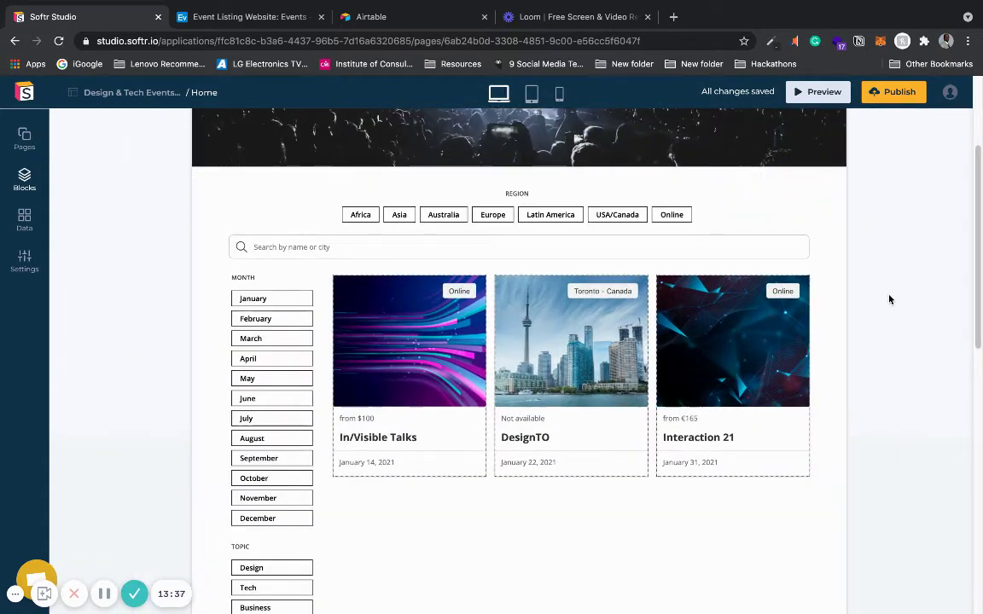
Step: Review the settings of the "Join our thriving community" call-to-action block, including its title, subtitle, background image and email capture
scroll(888, 300, "down", 5)
scroll(888, 299, "down", 4)
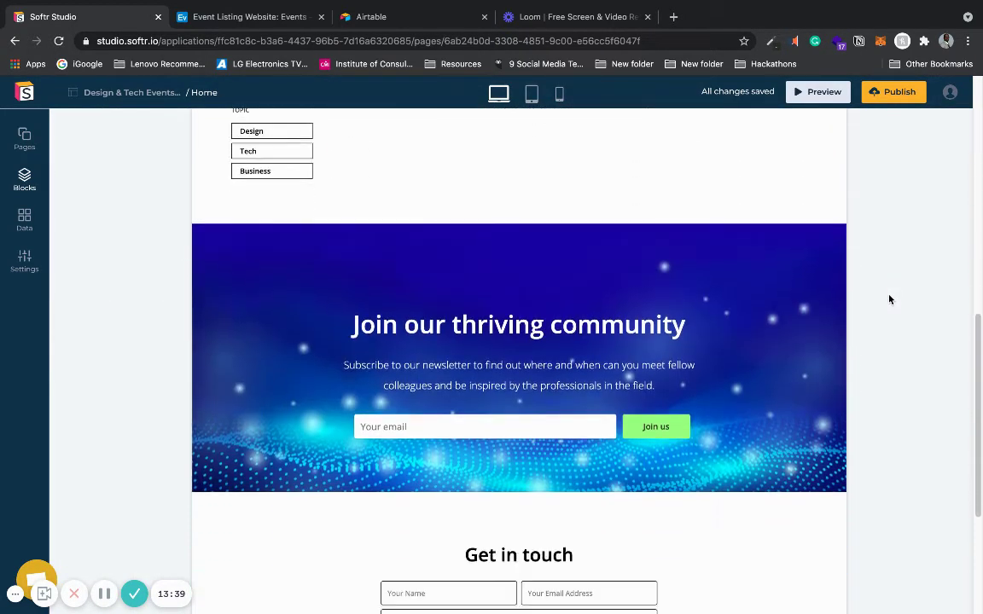
scroll(888, 299, "up", 2)
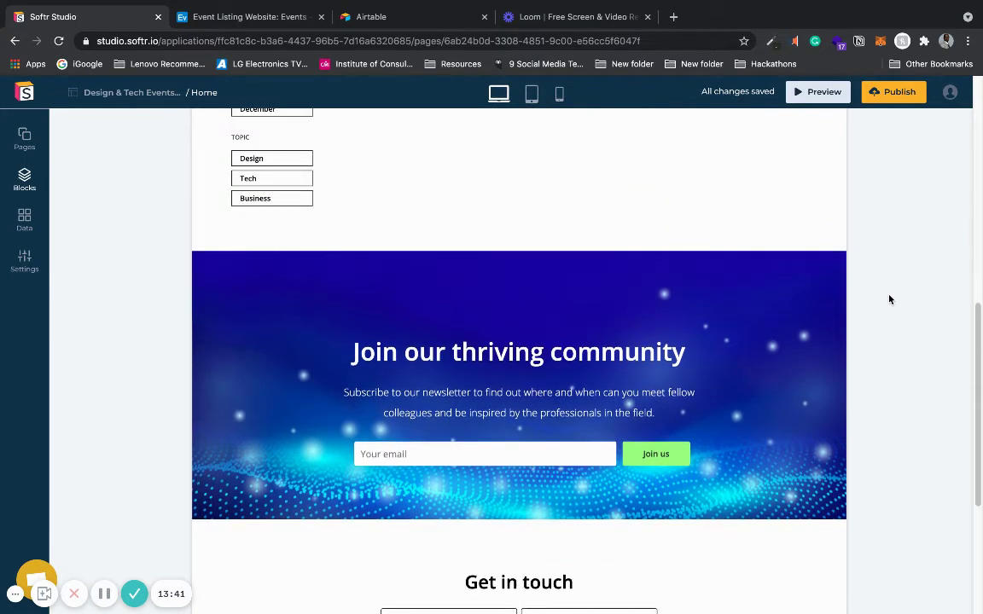
left_click(550, 382)
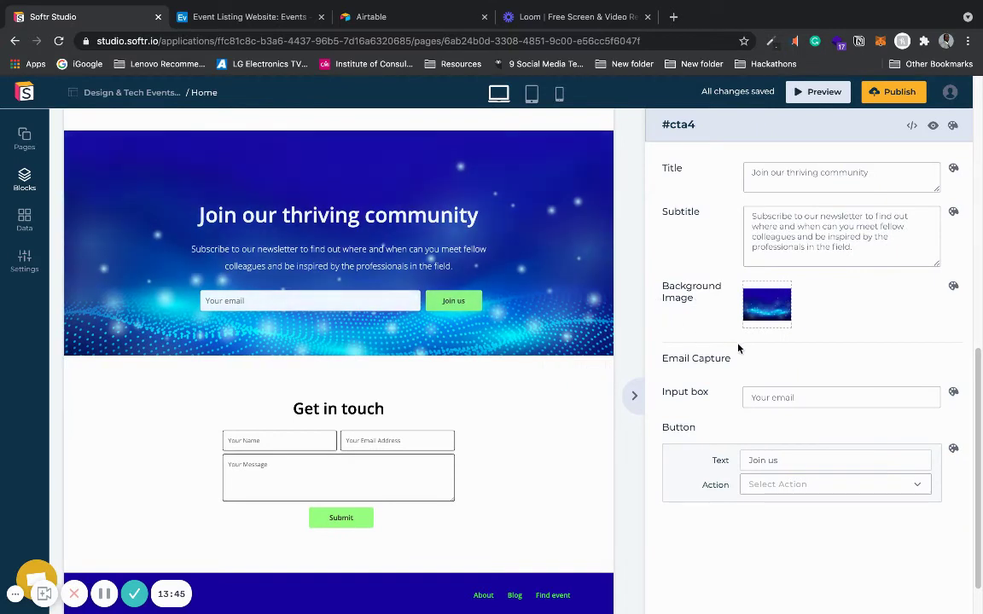
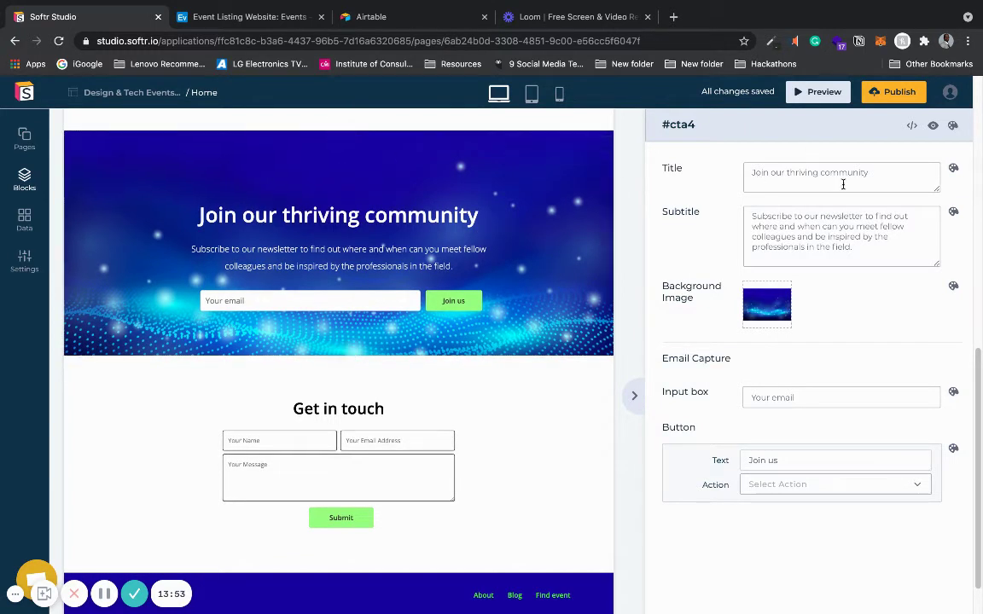
Step: Delete the "Join our thriving community" call-to-action block from the Home page
left_click(24, 184)
left_click(81, 288)
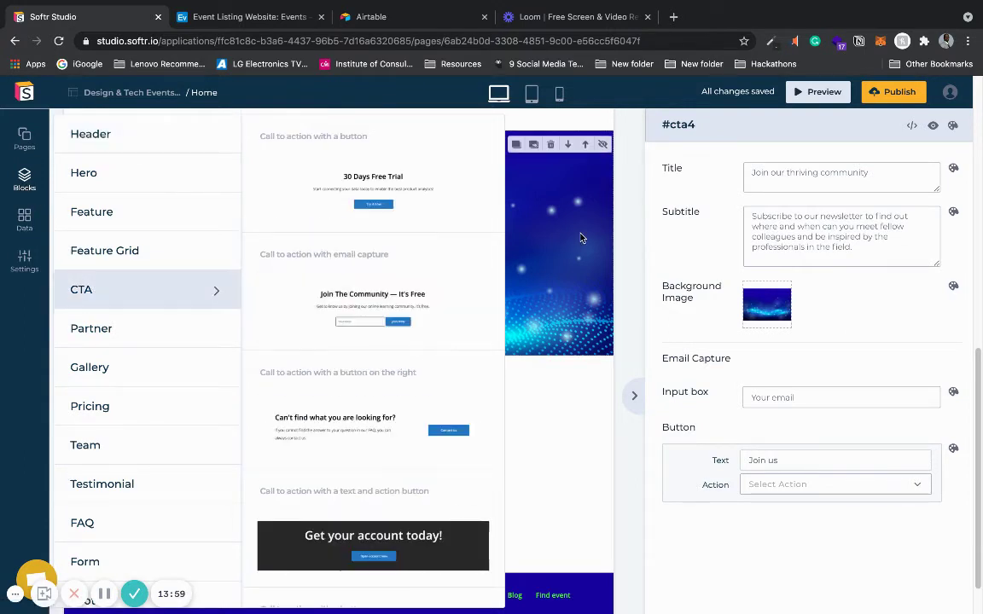
left_click(549, 146)
left_click(576, 196)
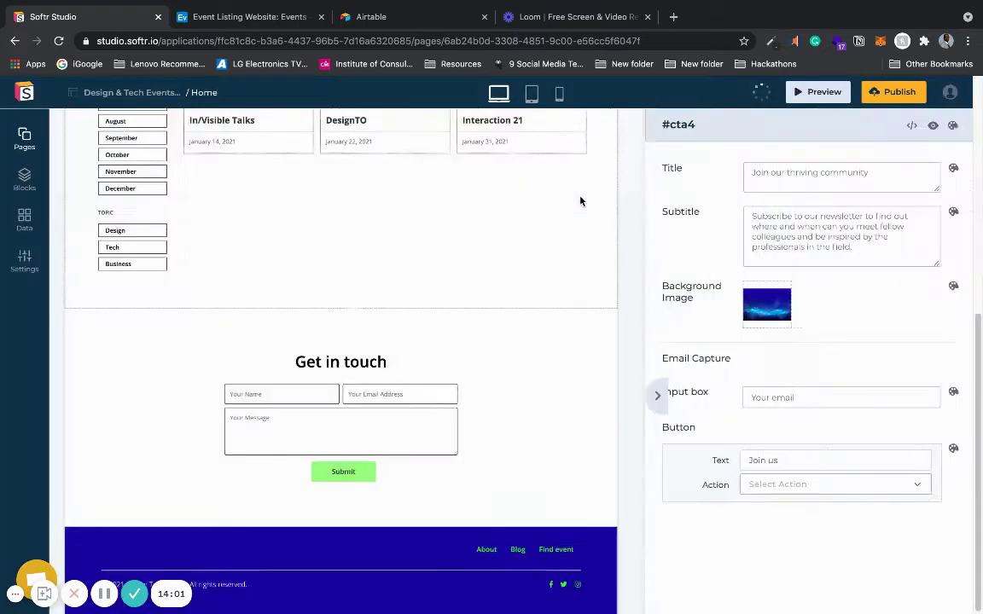
Step: Add the "Call to action with email capture" block to the Home page from the CTA block category
left_click(26, 184)
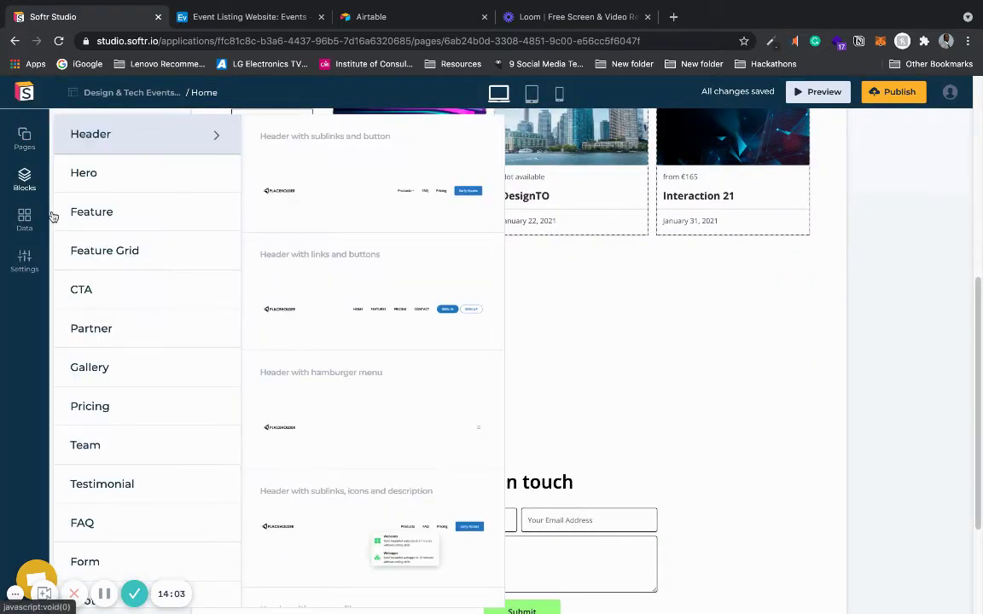
left_click(167, 300)
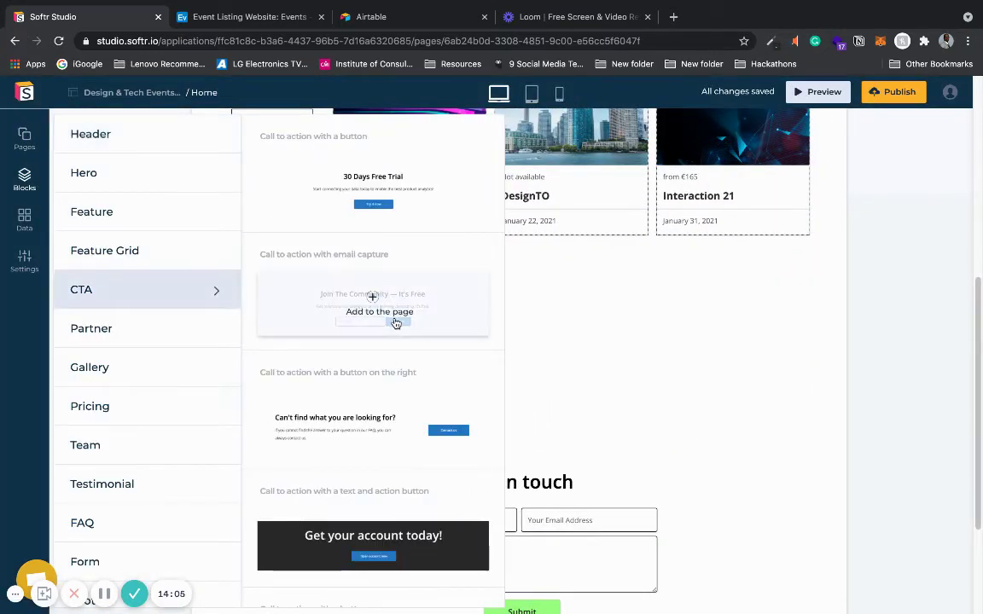
left_click(373, 305)
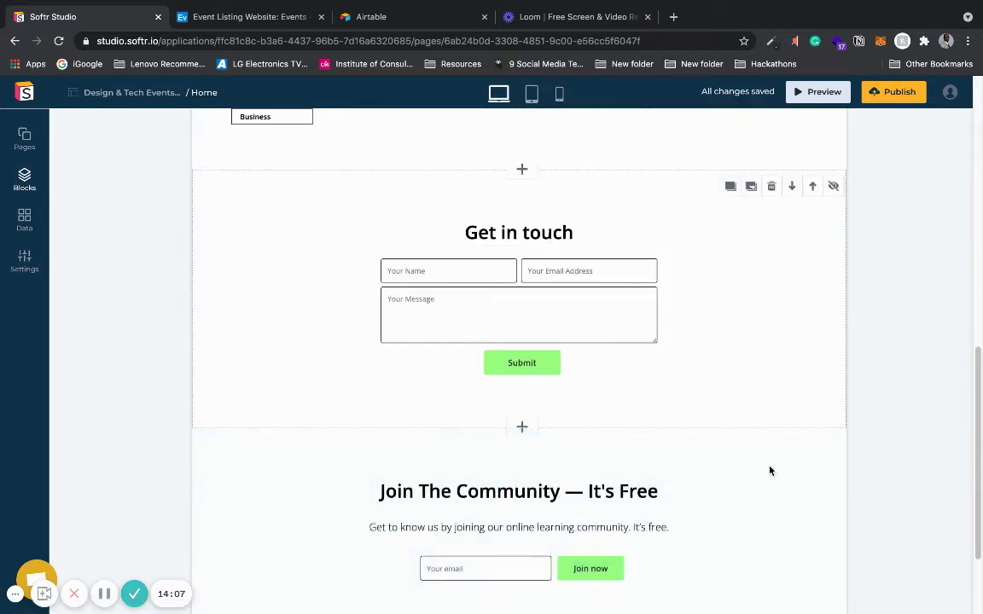
Step: Place the "Join The Community" block above the contact form and set its button action to Forward to your email with the owner's email address
left_click(809, 445)
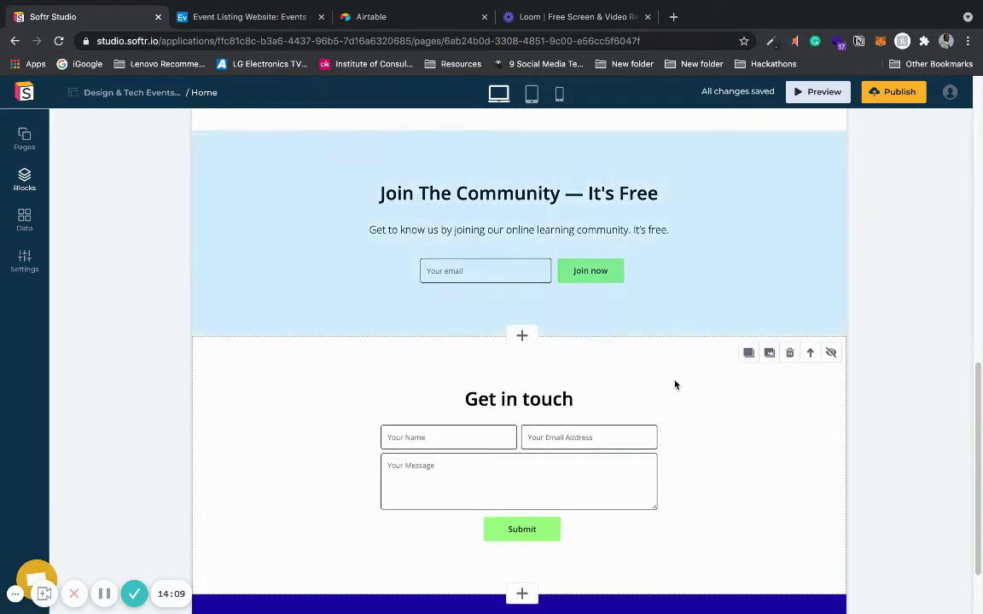
left_click(729, 222)
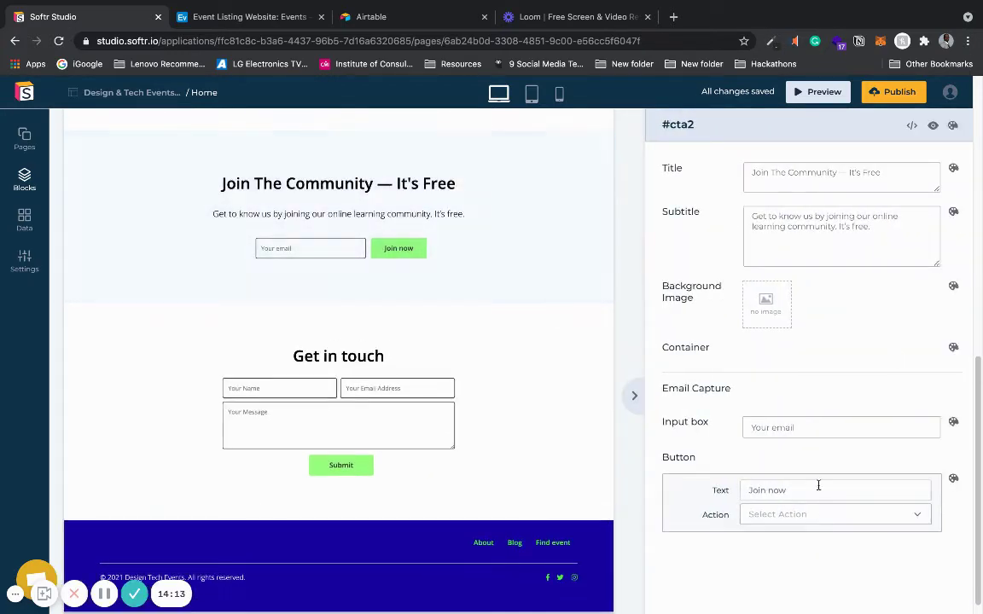
left_click(809, 514)
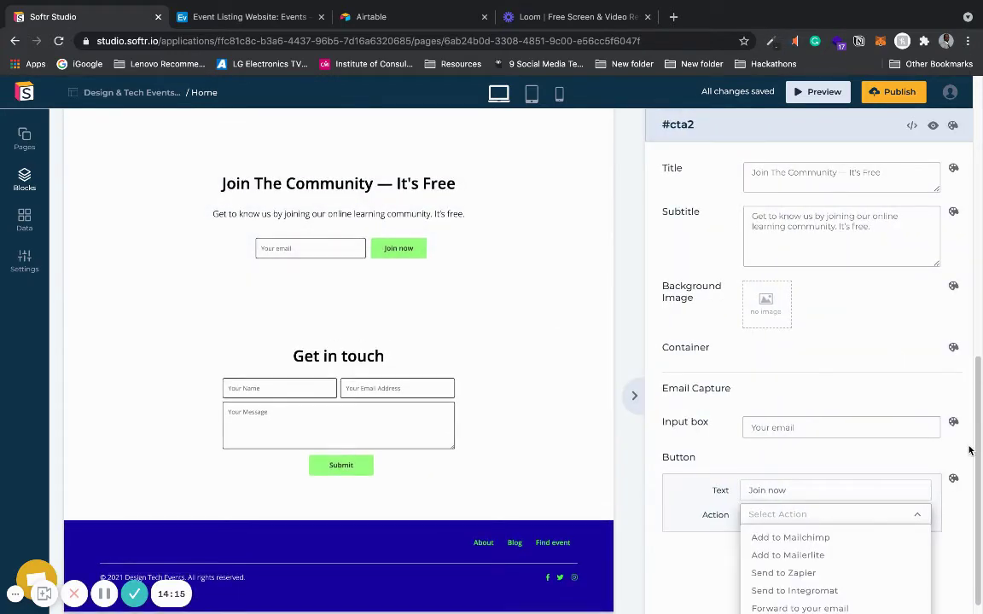
scroll(968, 450, "down", 1)
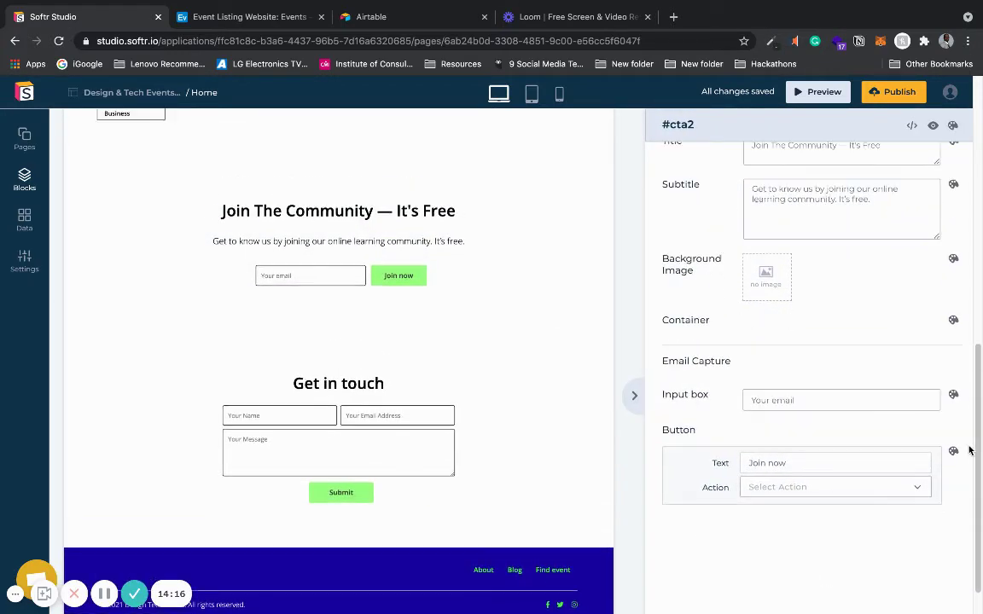
left_click(803, 487)
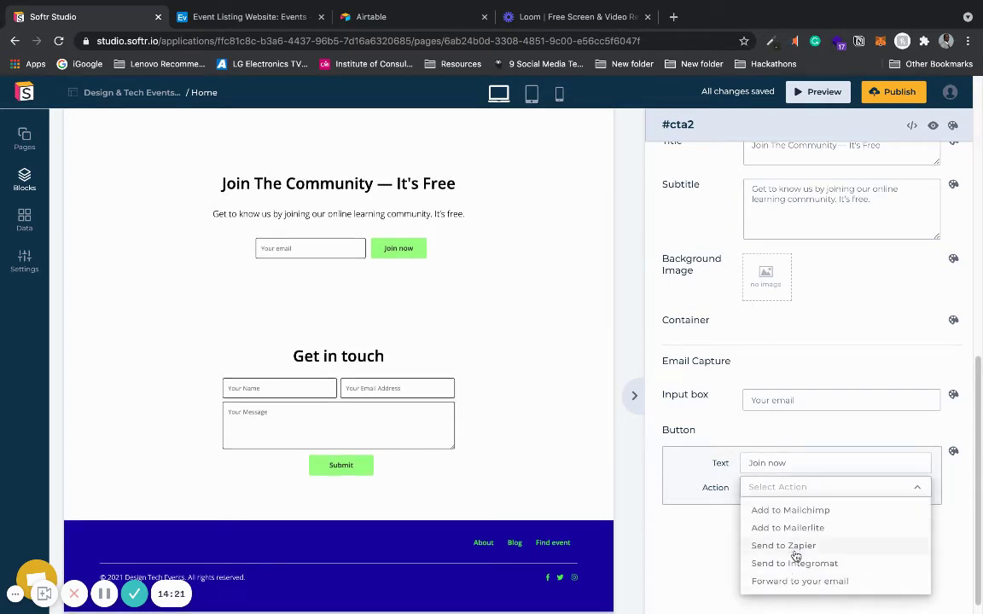
left_click(800, 583)
left_click(783, 510)
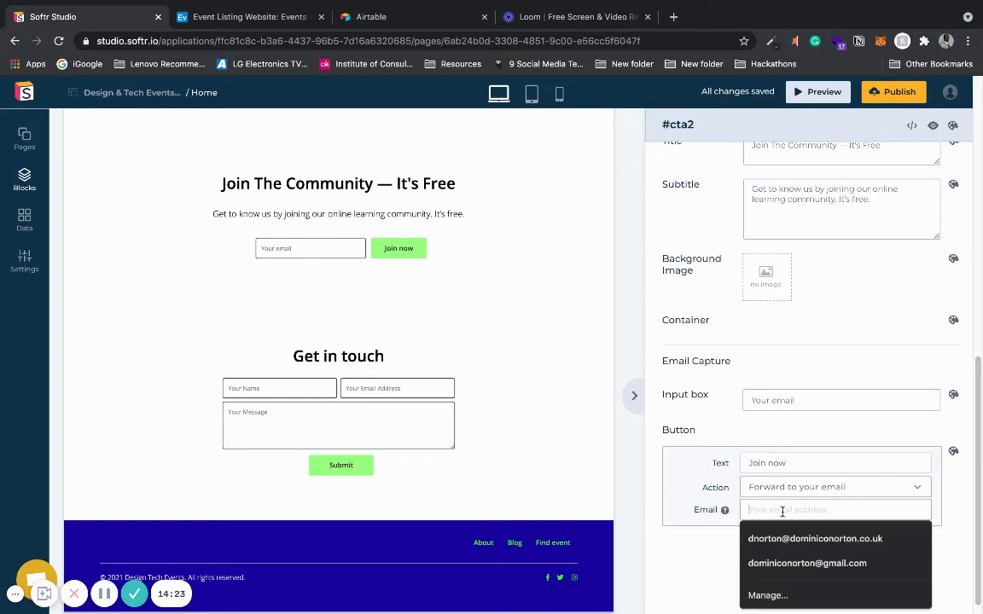
left_click(779, 535)
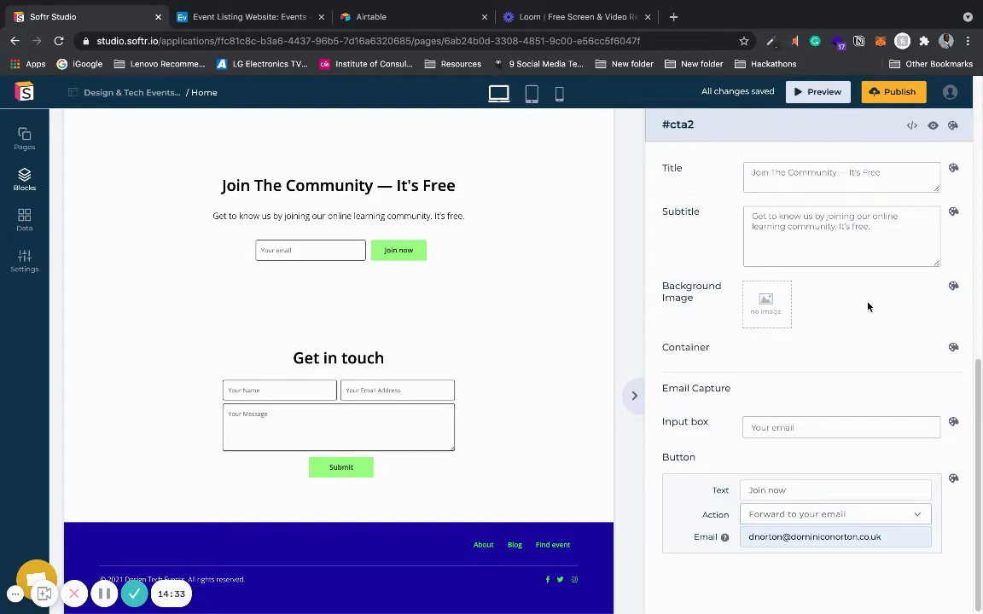
Step: Give the "Join The Community" block a background image from the stock photo library, searching "event" and picking the crowd with raised hands
scroll(868, 307, "up", 1)
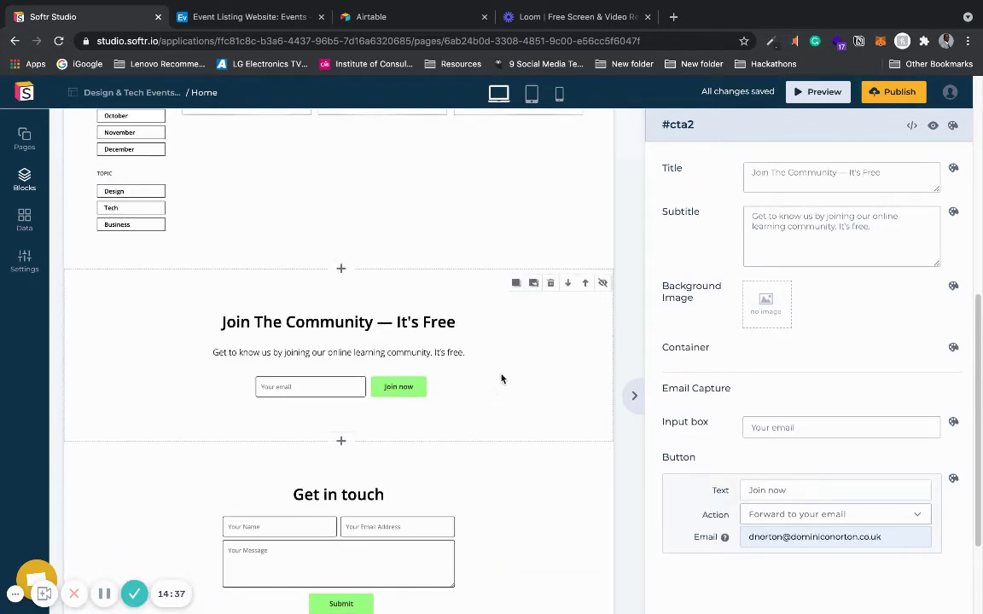
left_click(766, 304)
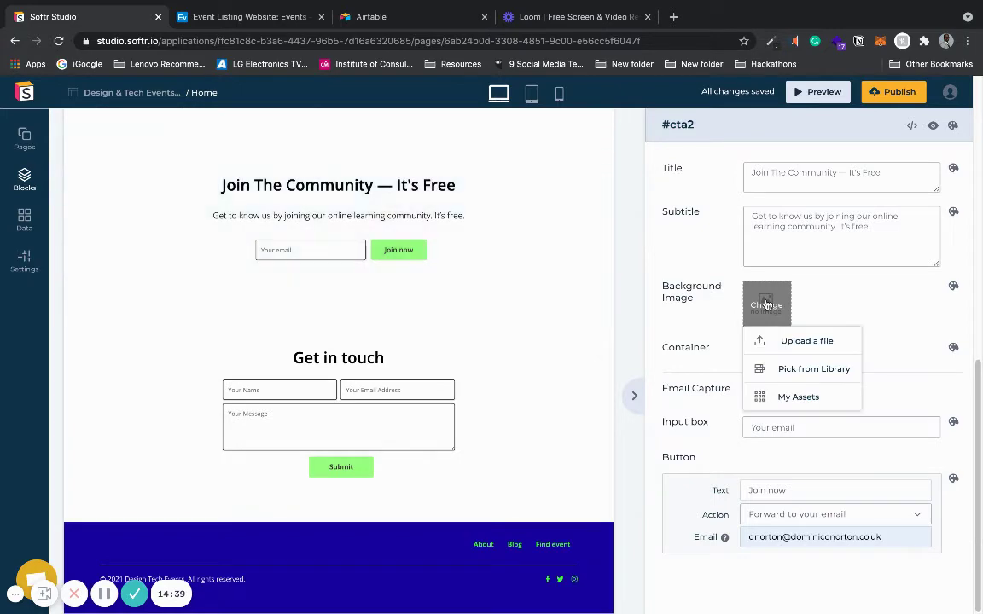
left_click(789, 341)
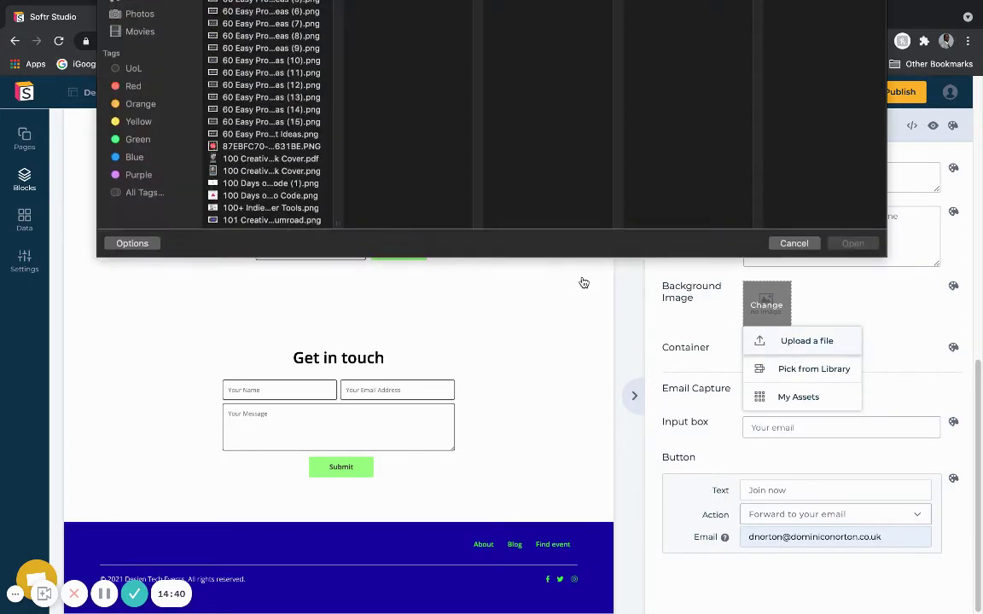
key("Escape")
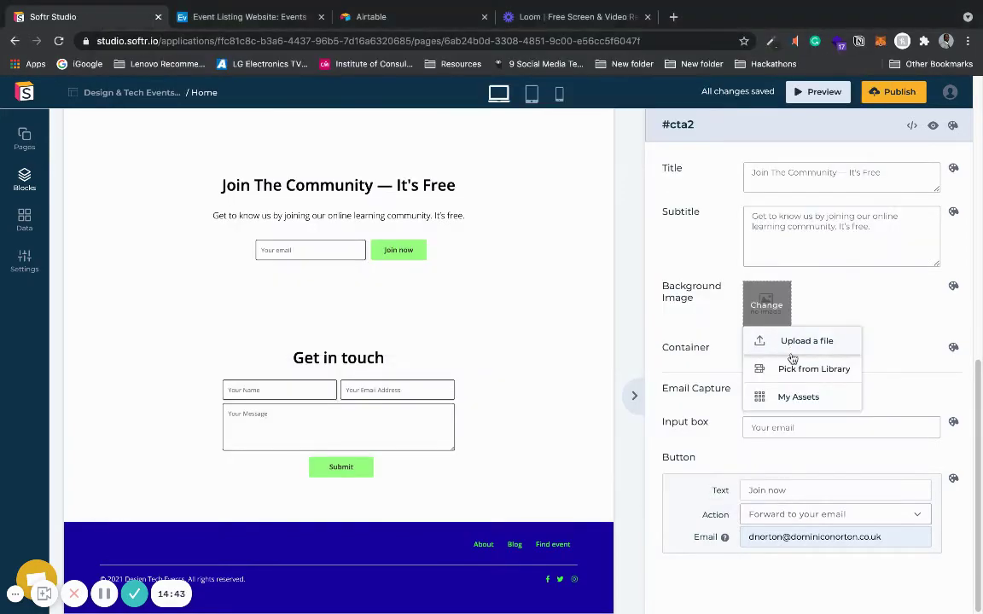
left_click(759, 369)
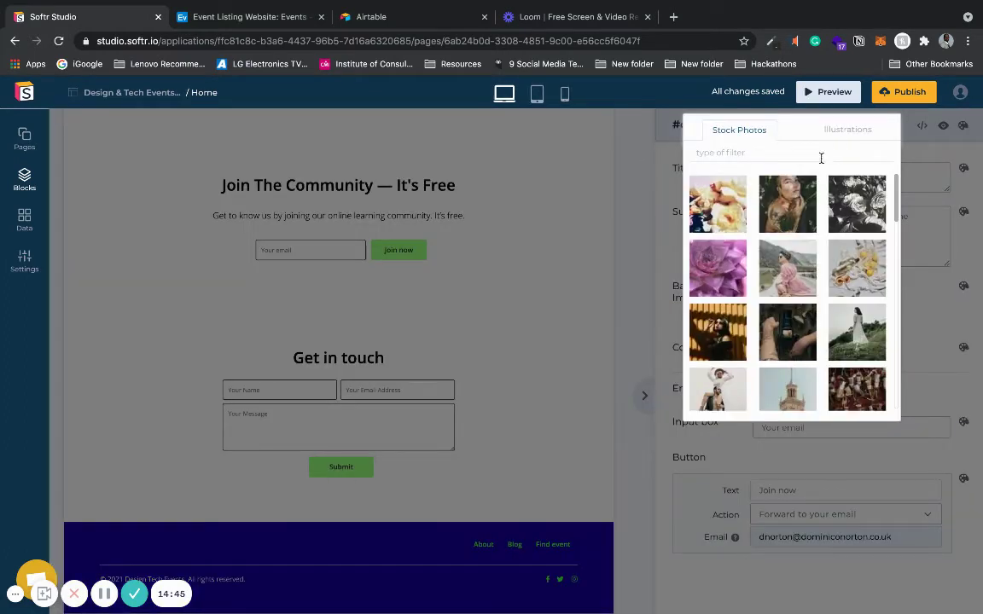
type("event")
left_click(786, 205)
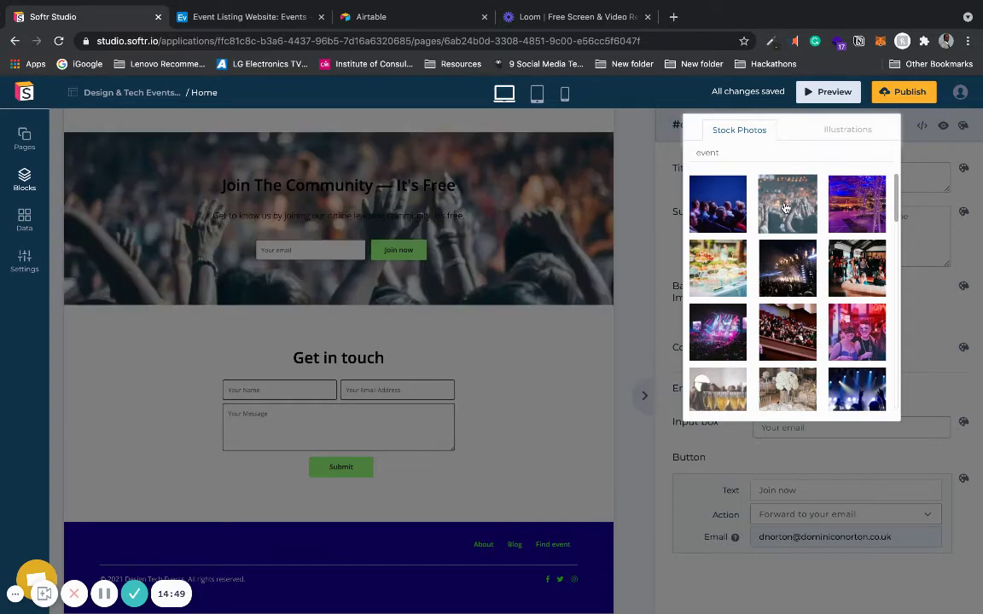
left_click(910, 273)
Step: Change the text colour of the "Join The Community" block's subtitle and title to white (FFFFFF)
left_click(953, 212)
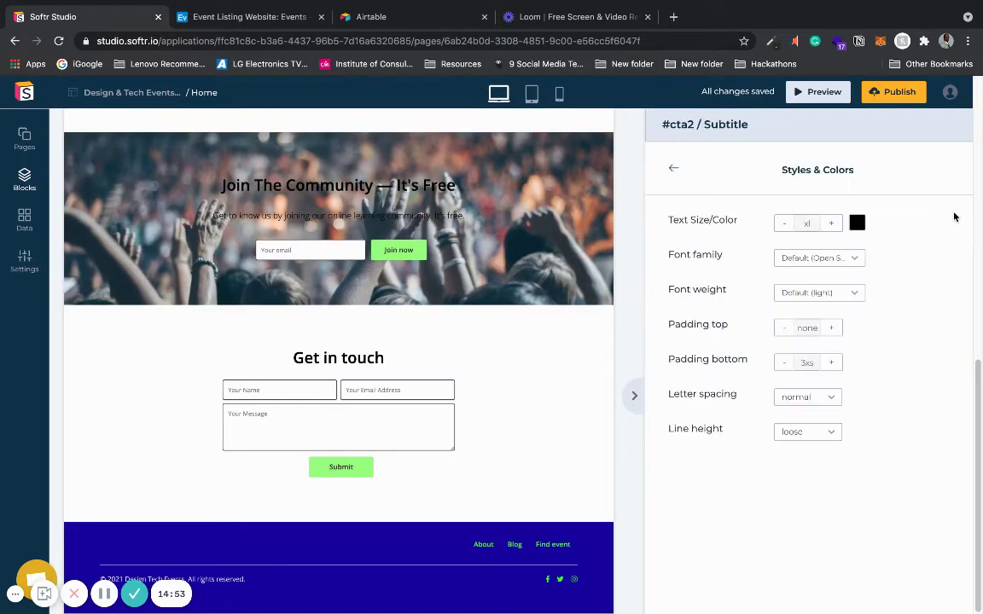
left_click(857, 222)
left_click(783, 413)
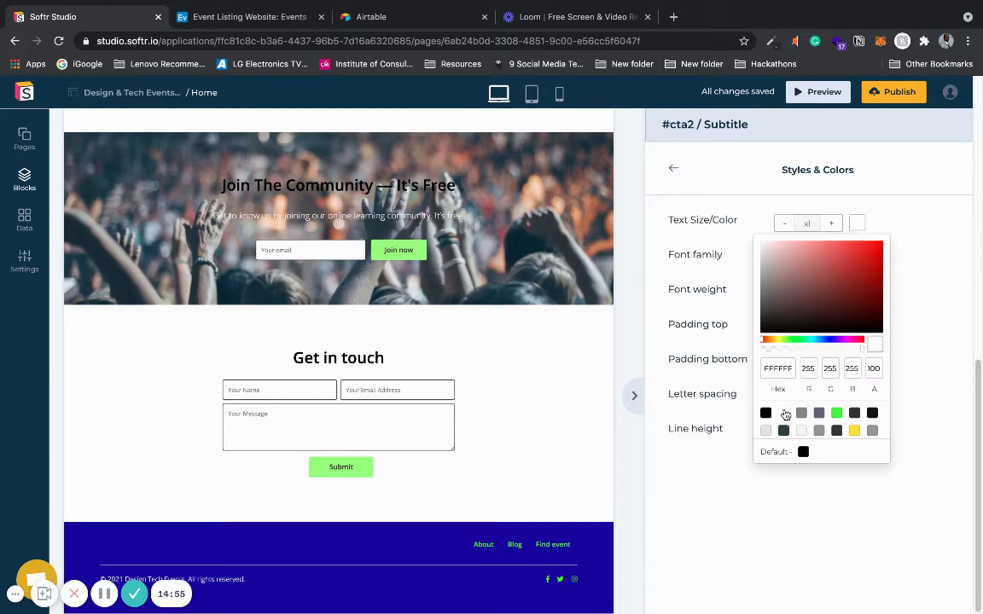
left_click(673, 170)
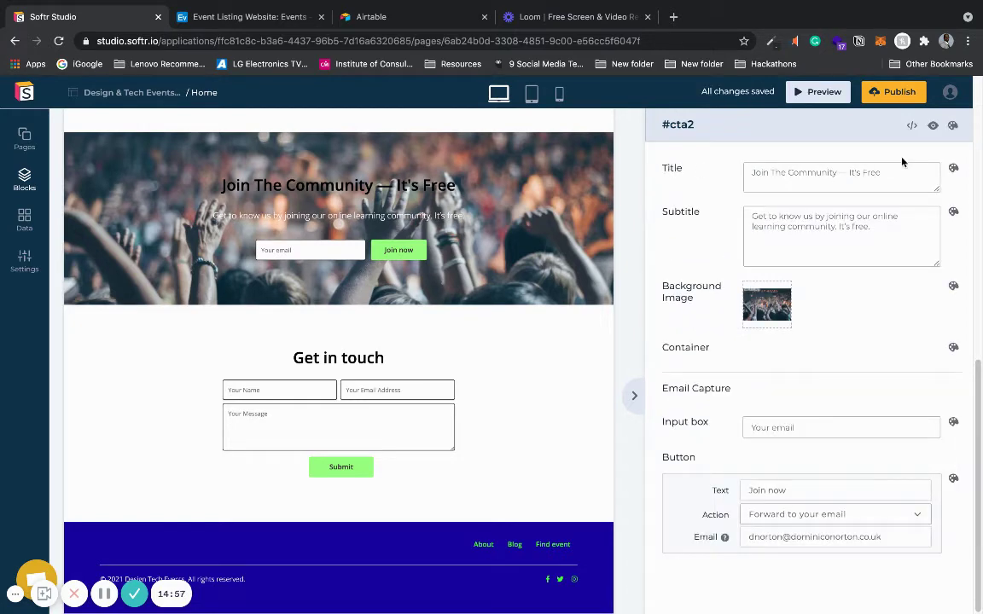
left_click(953, 168)
left_click(857, 223)
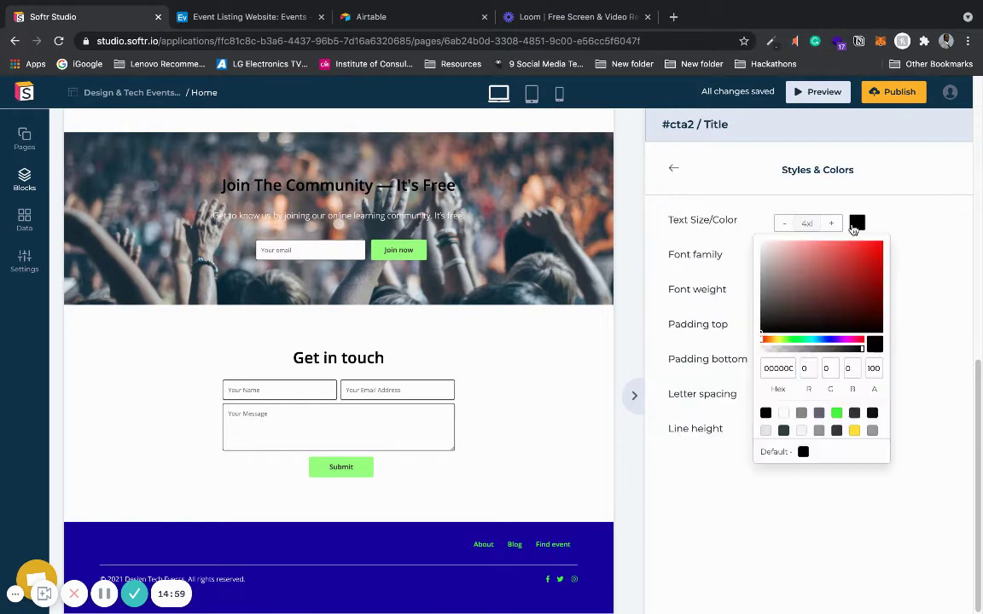
left_click(783, 413)
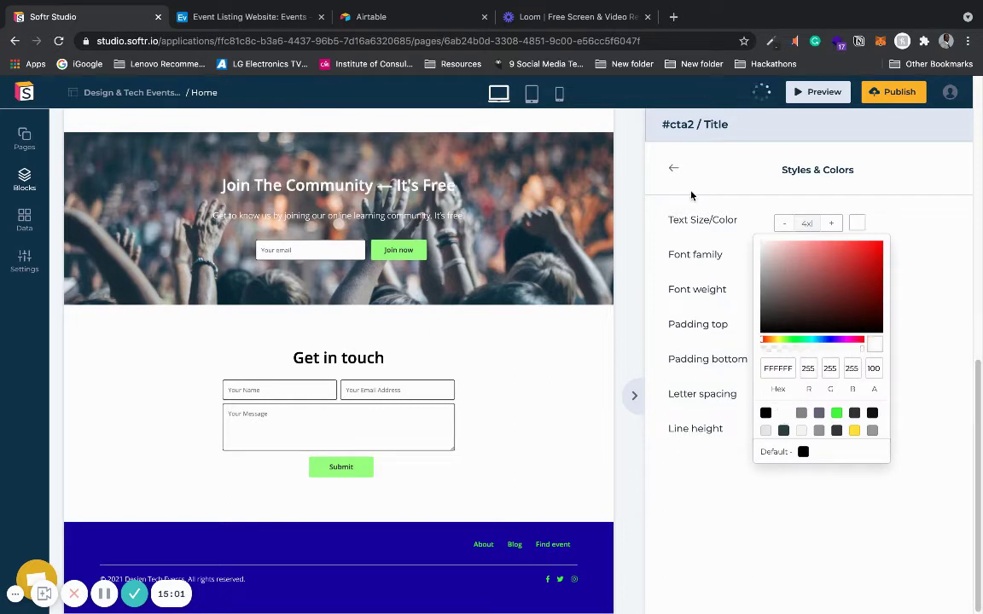
left_click(631, 175)
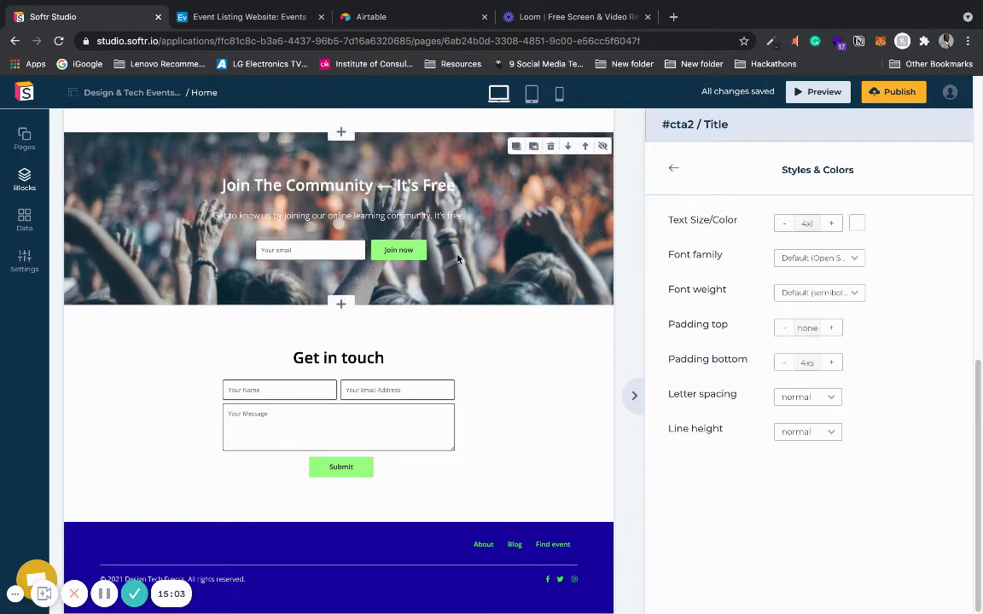
left_click(673, 168)
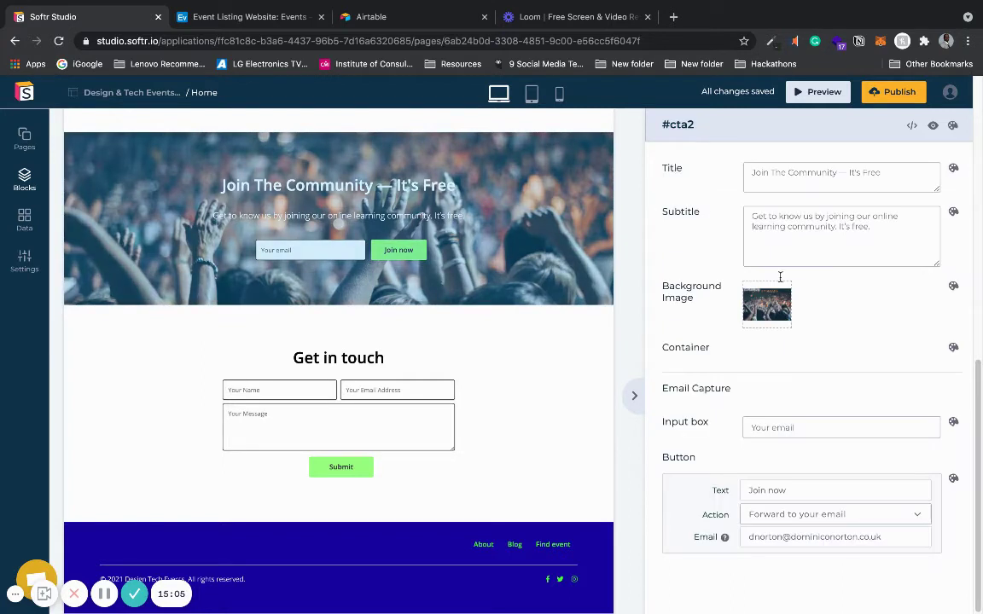
Step: Style the "Join now" button with a black (000000) background and white (FFFFFF) text
left_click(954, 481)
left_click(781, 361)
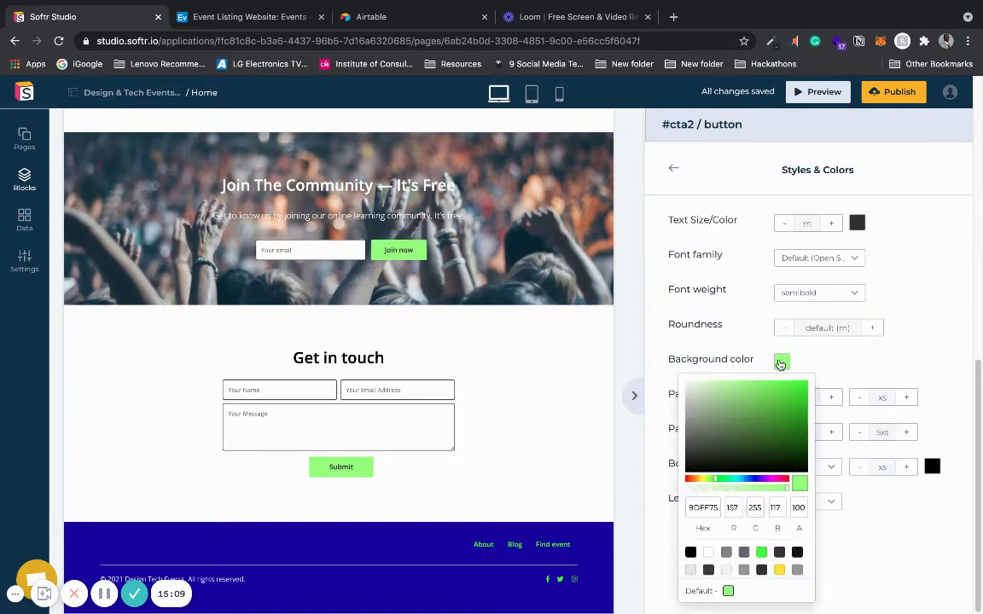
left_click(691, 553)
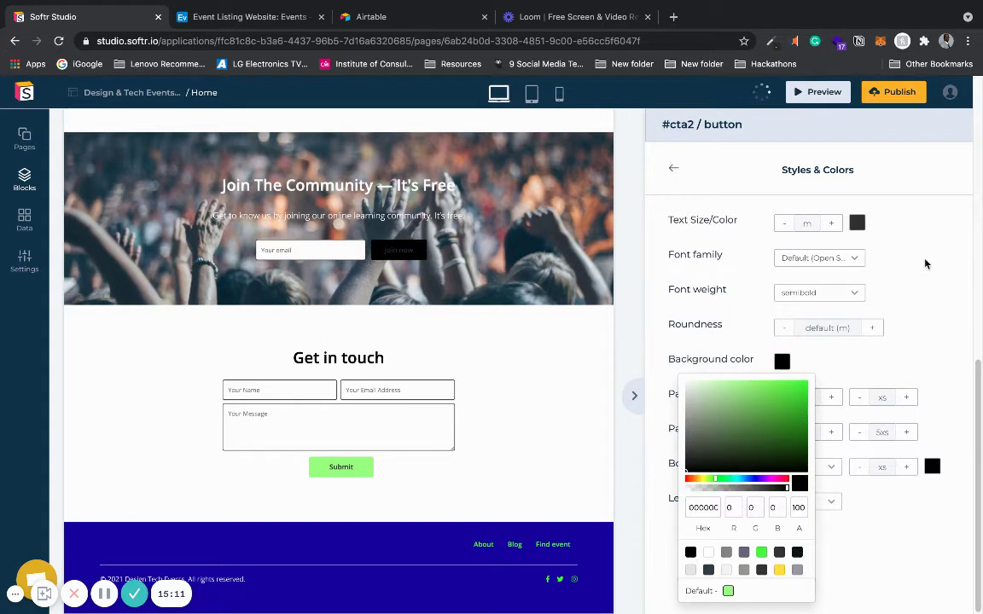
left_click(857, 223)
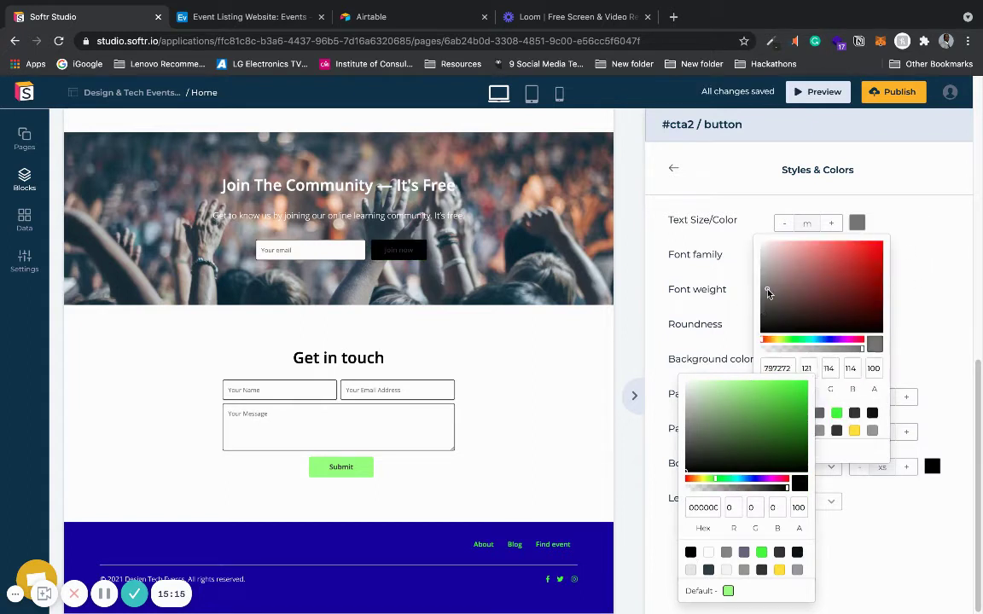
left_click_drag(768, 290, 752, 244)
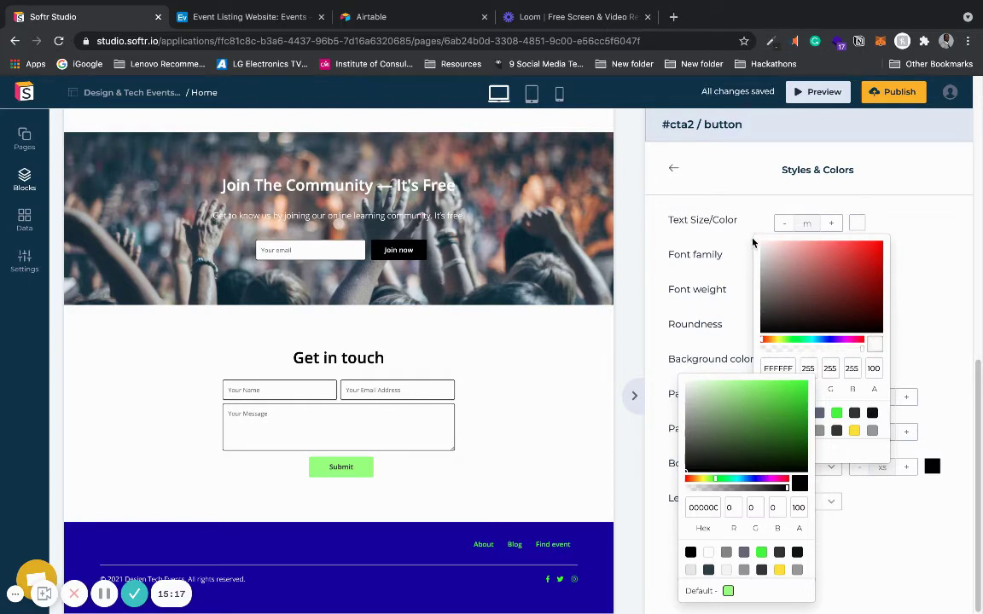
left_click(920, 217)
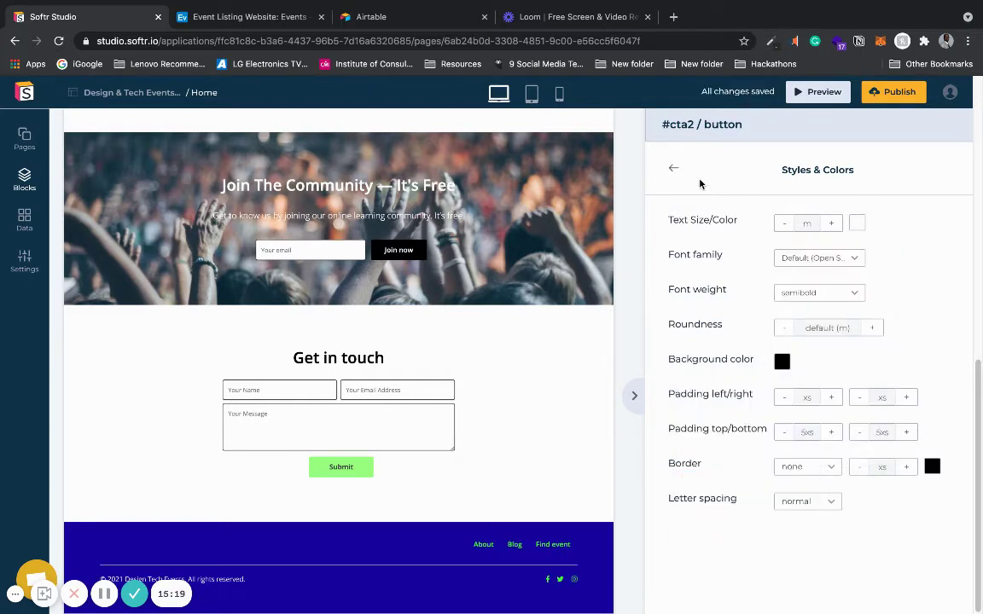
left_click(674, 169)
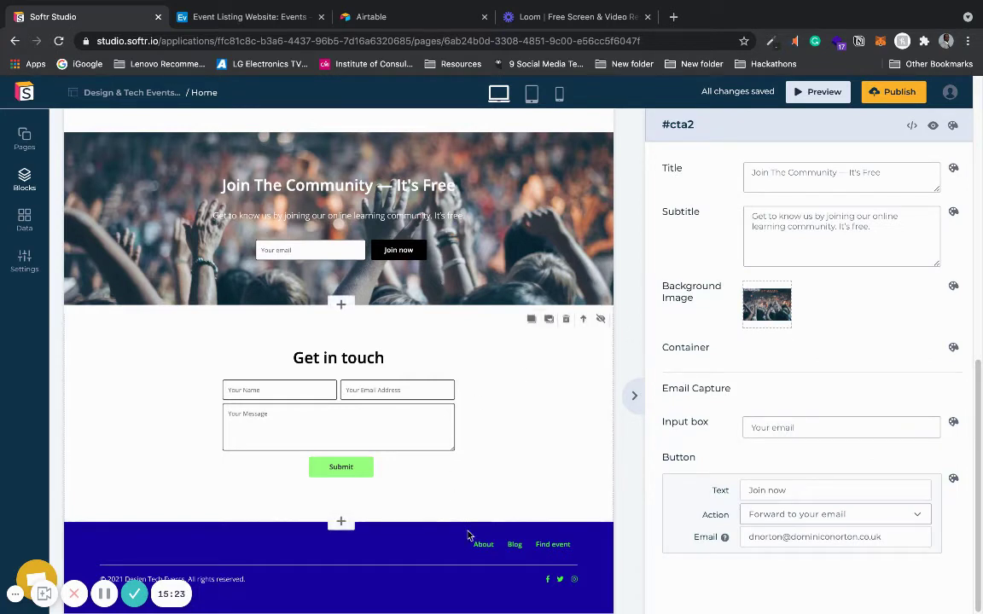
Step: Set the "Get in touch" form's Submit button action to Forward to your email and fill in the owner's email address
left_click(445, 403)
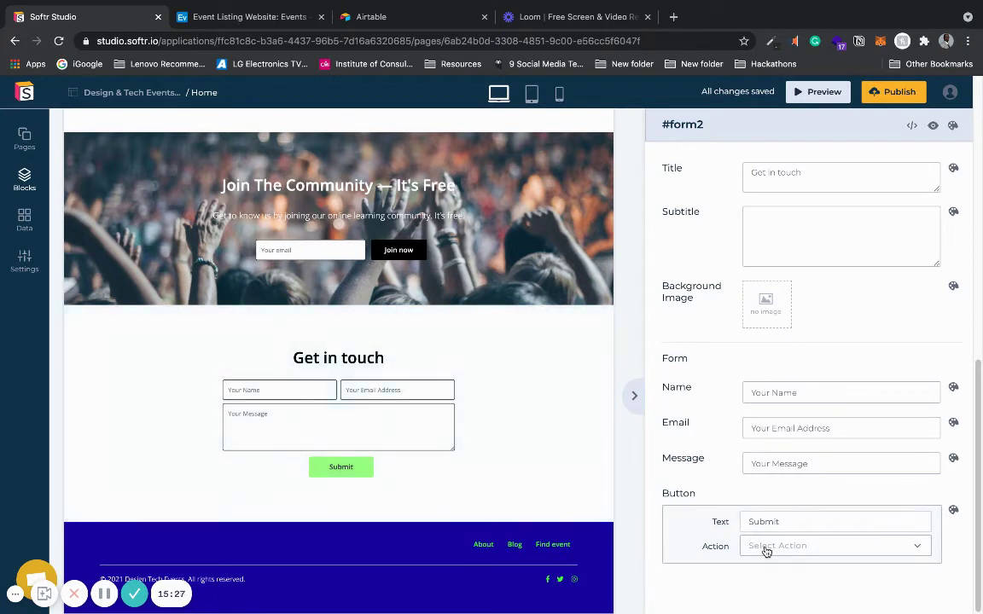
scroll(726, 580, "down", 1)
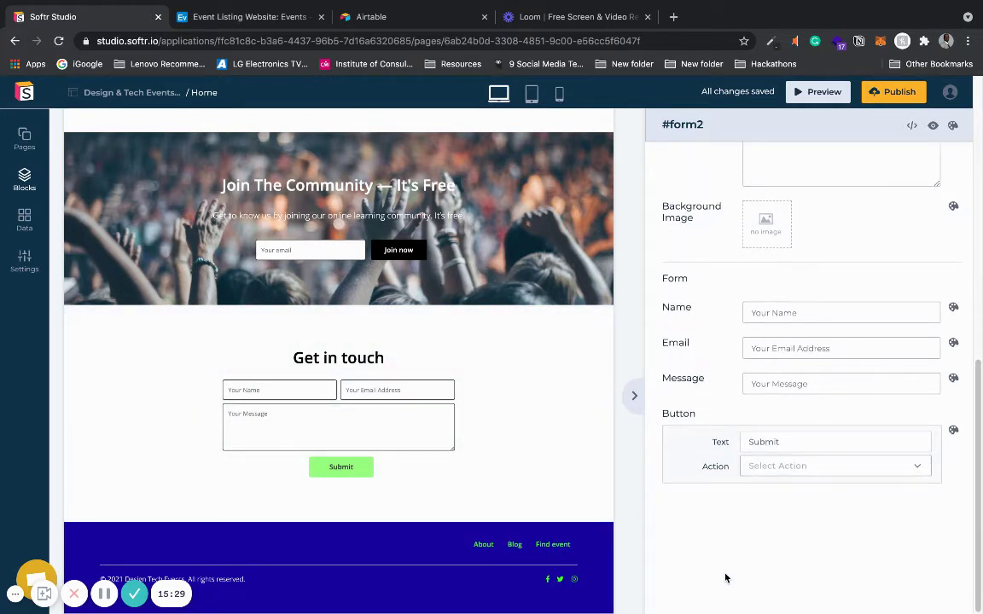
left_click(764, 468)
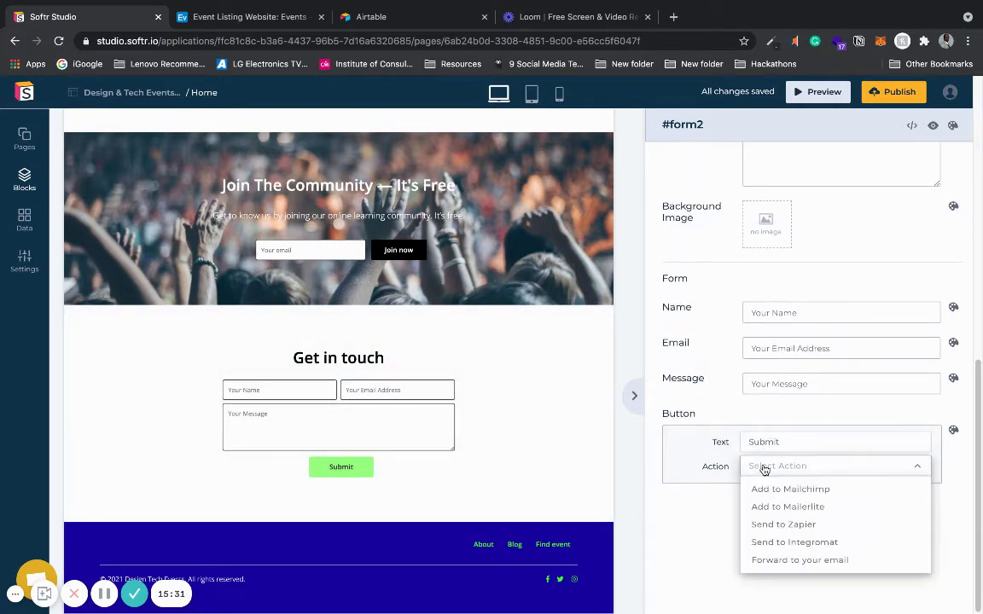
left_click(782, 561)
left_click(775, 488)
left_click(799, 380)
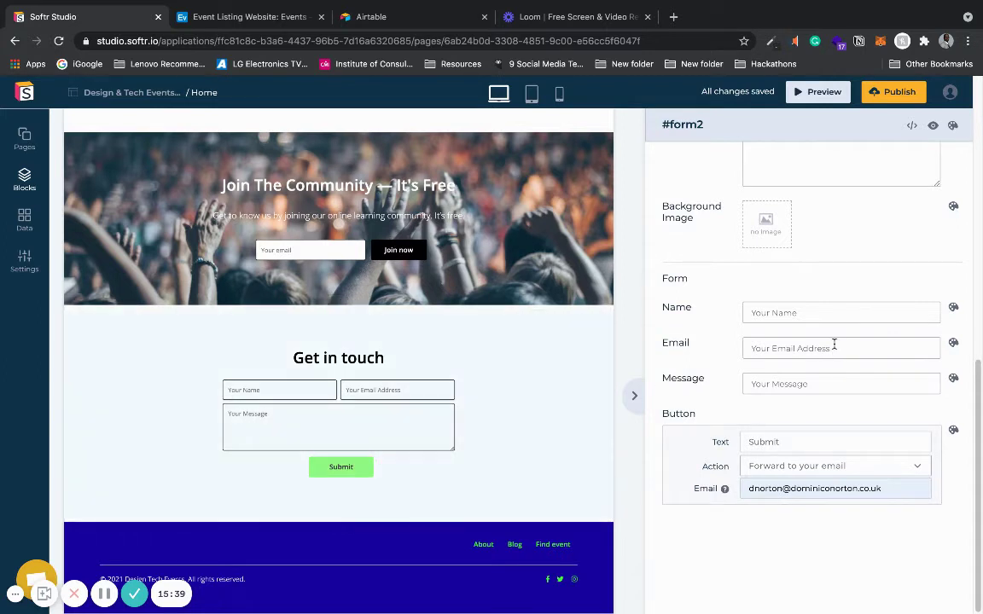
Step: Try to give the "Get in touch" form's Submit button a black (000000) background and white text
scroll(885, 264, "up", 1)
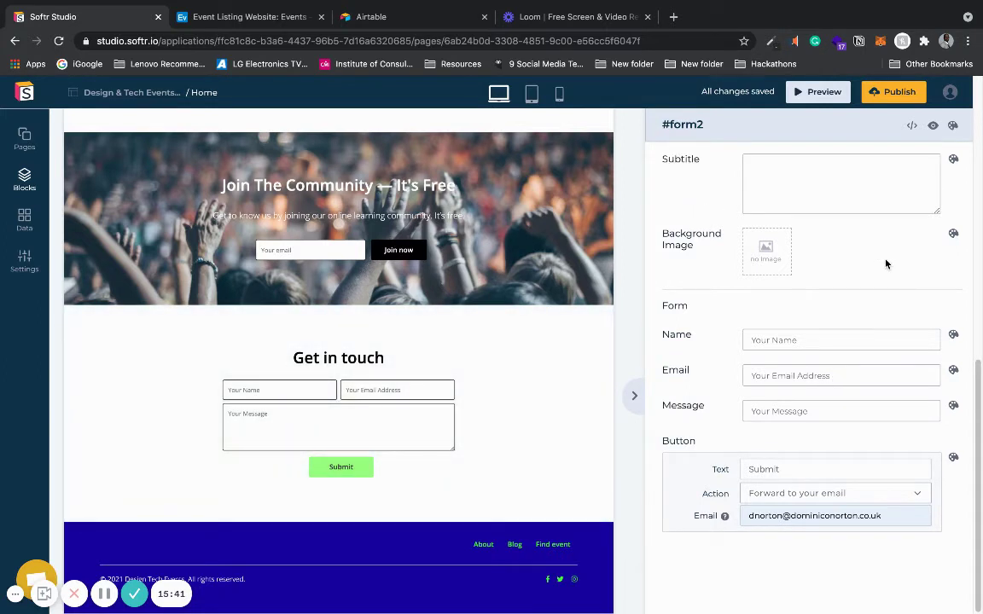
scroll(904, 324, "down", 1)
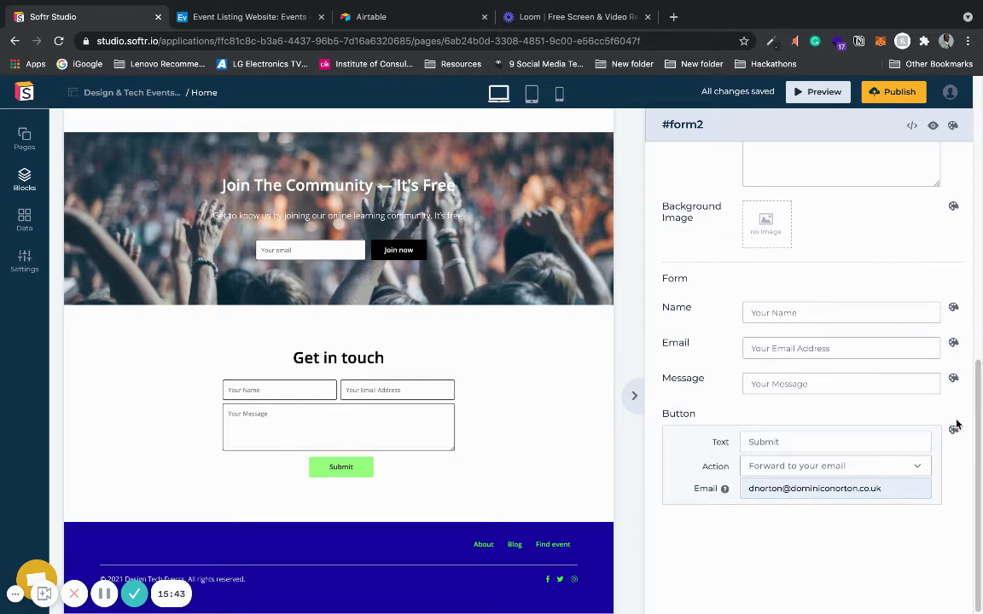
left_click(952, 426)
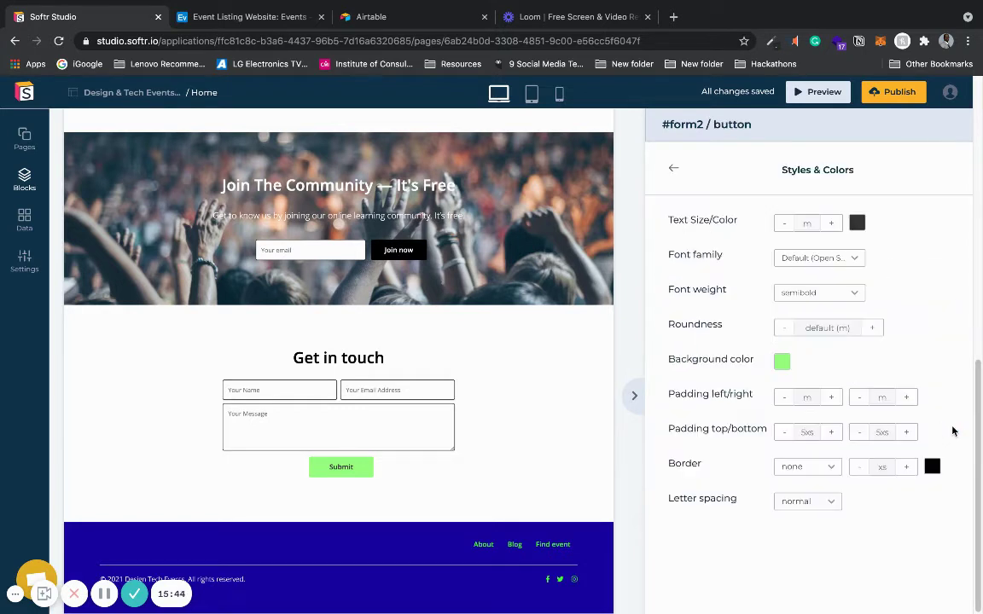
left_click(781, 366)
left_click(690, 552)
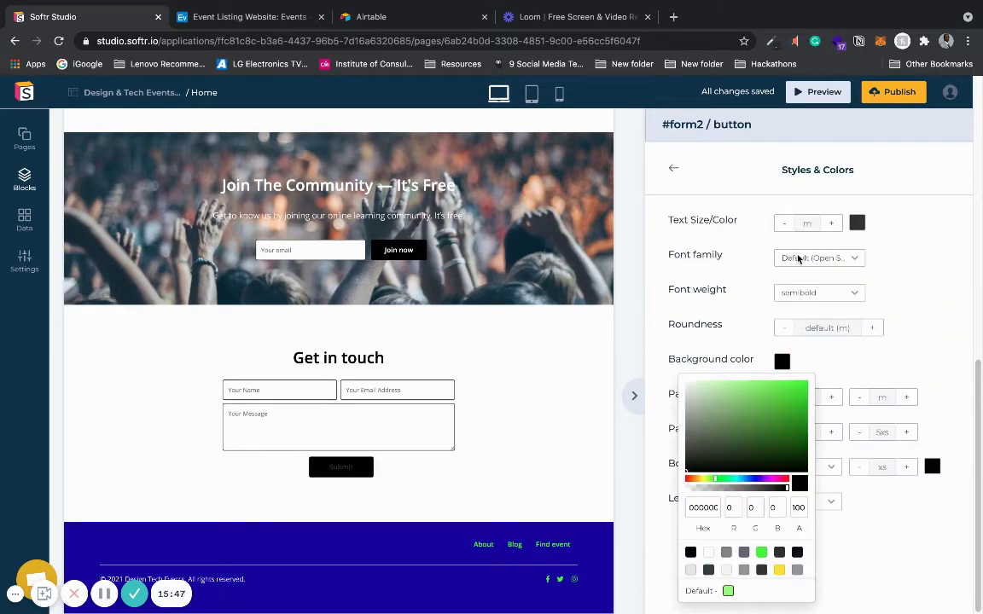
left_click(857, 224)
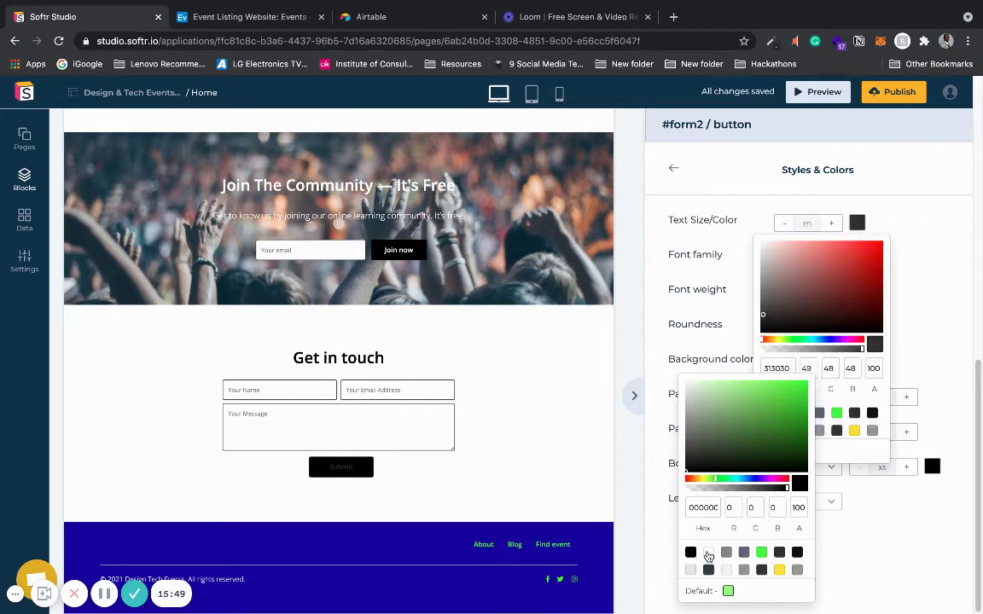
left_click(930, 278)
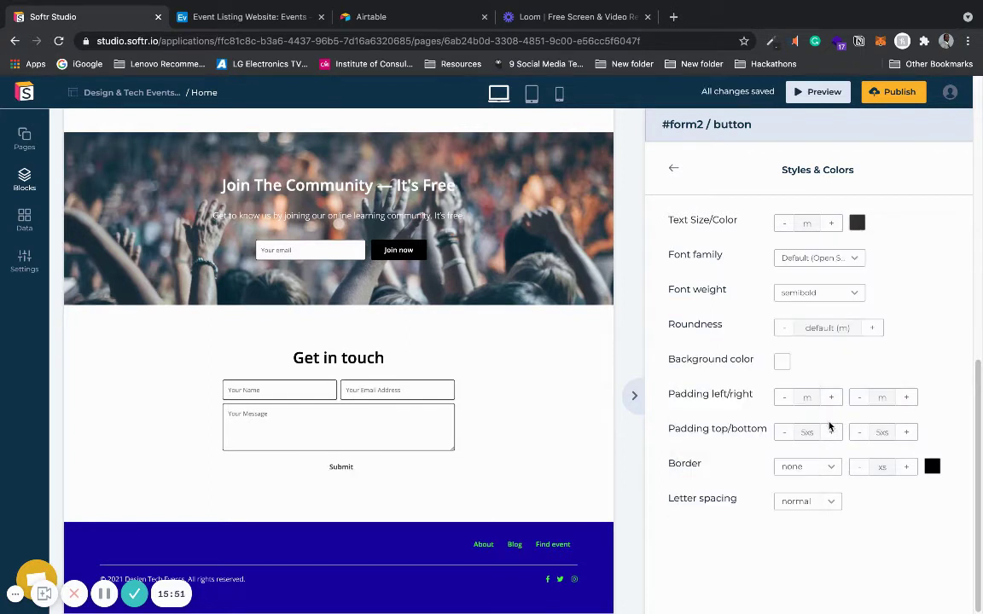
Step: Style the "Get in touch" Submit button with no roundness, a black (000000) background and white text
left_click(874, 335)
left_click(781, 328)
left_click(784, 328)
left_click(783, 360)
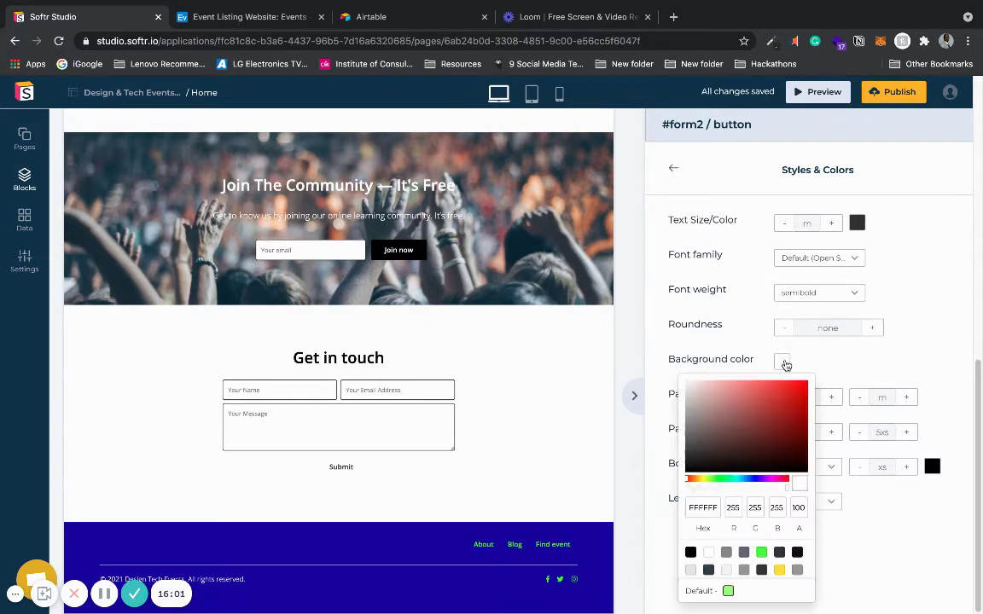
left_click(691, 553)
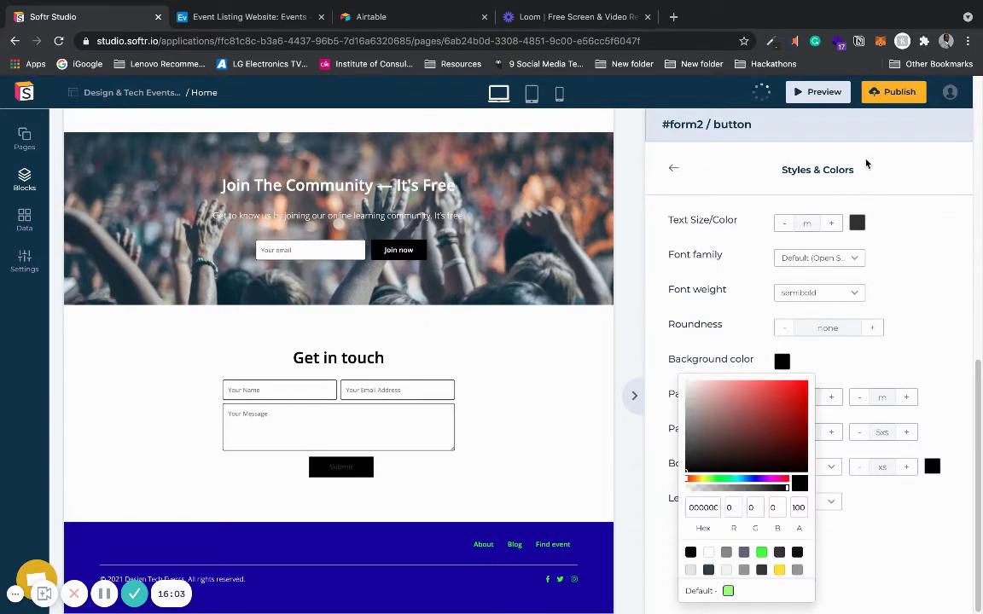
left_click(858, 223)
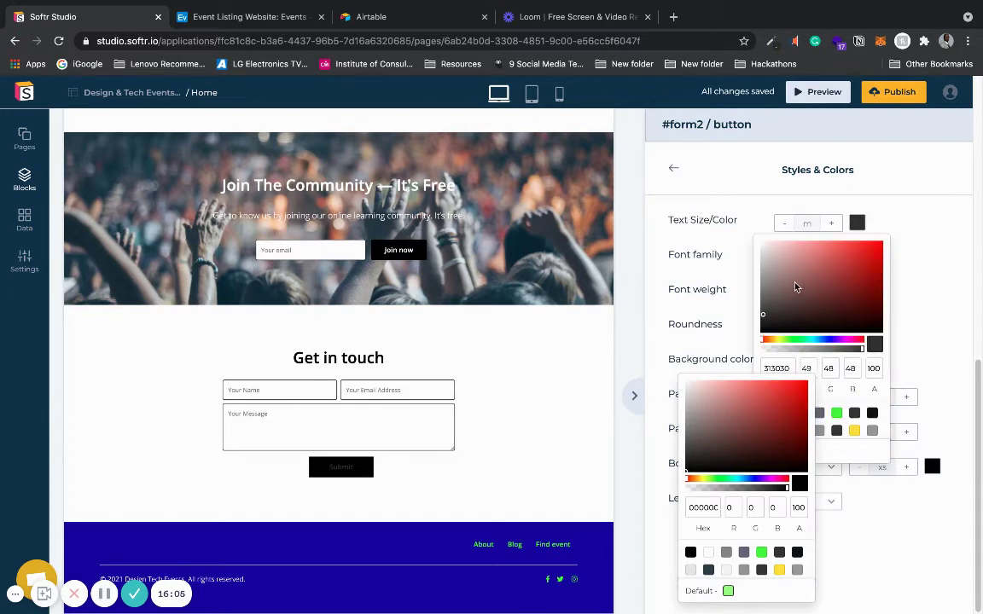
left_click_drag(795, 286, 757, 244)
left_click(846, 240)
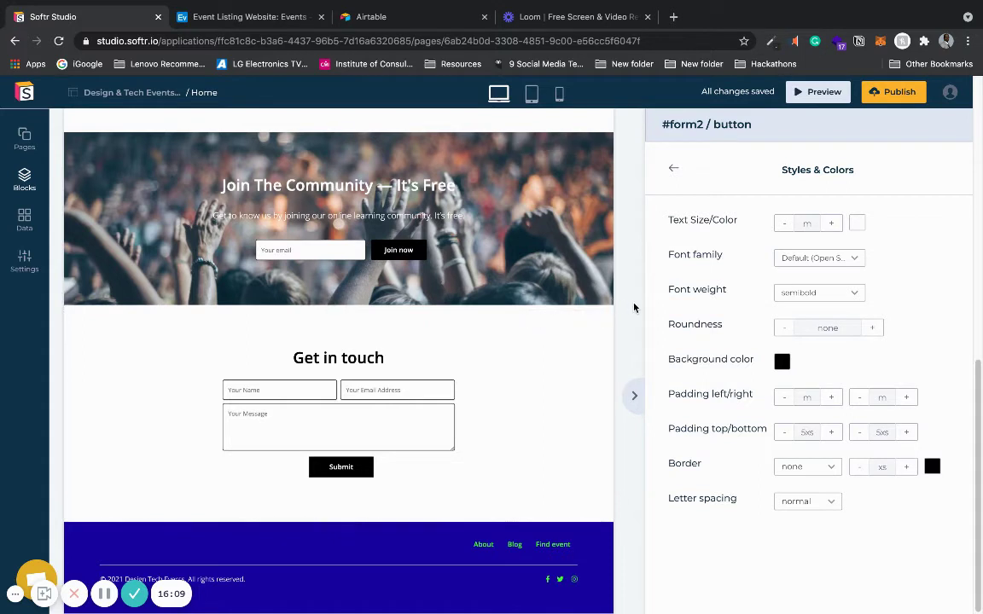
Step: Set the footer section's background colour to white (FFFFFF)
left_click(432, 574)
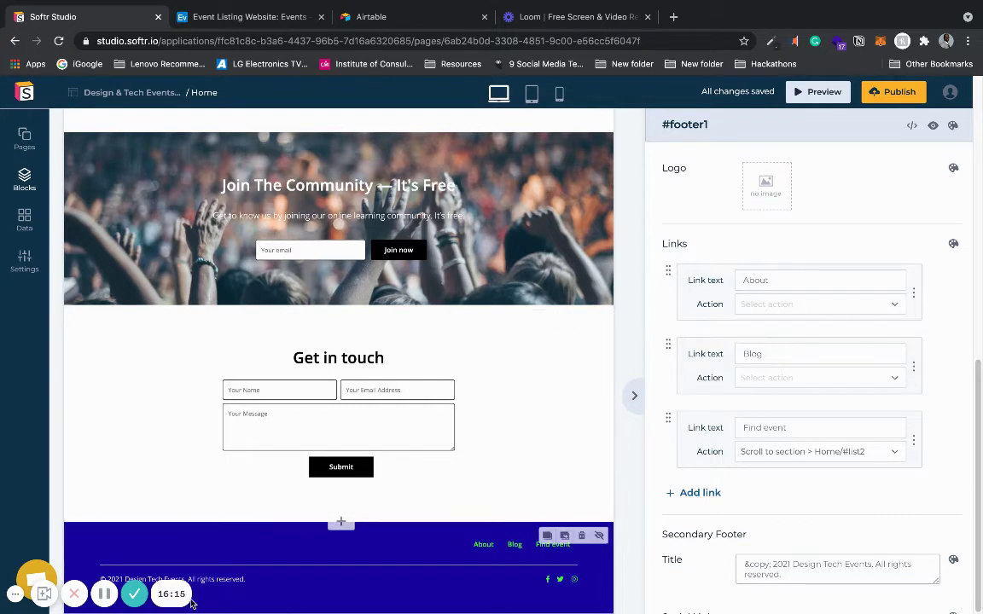
left_click(954, 126)
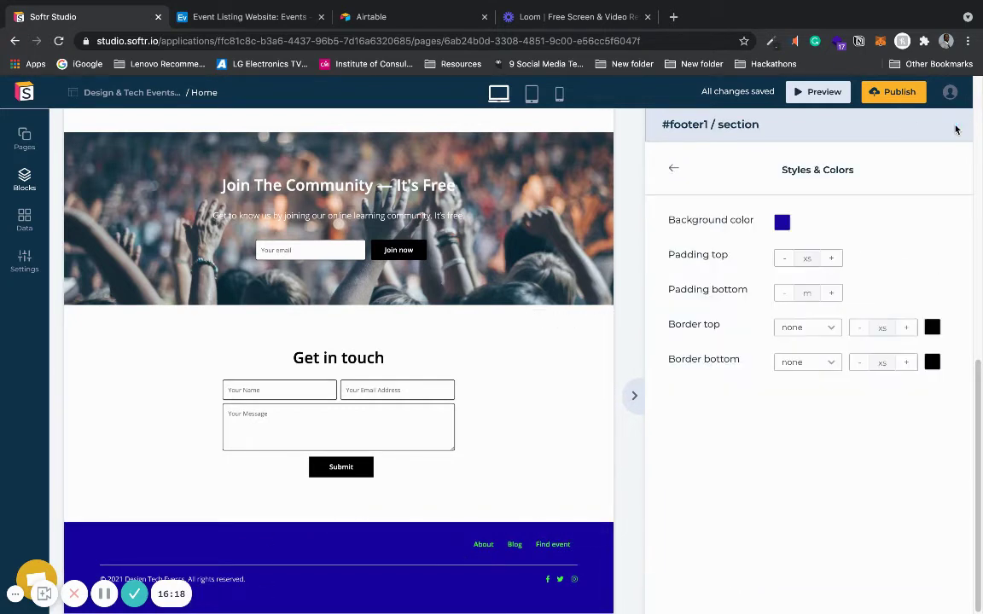
left_click(782, 221)
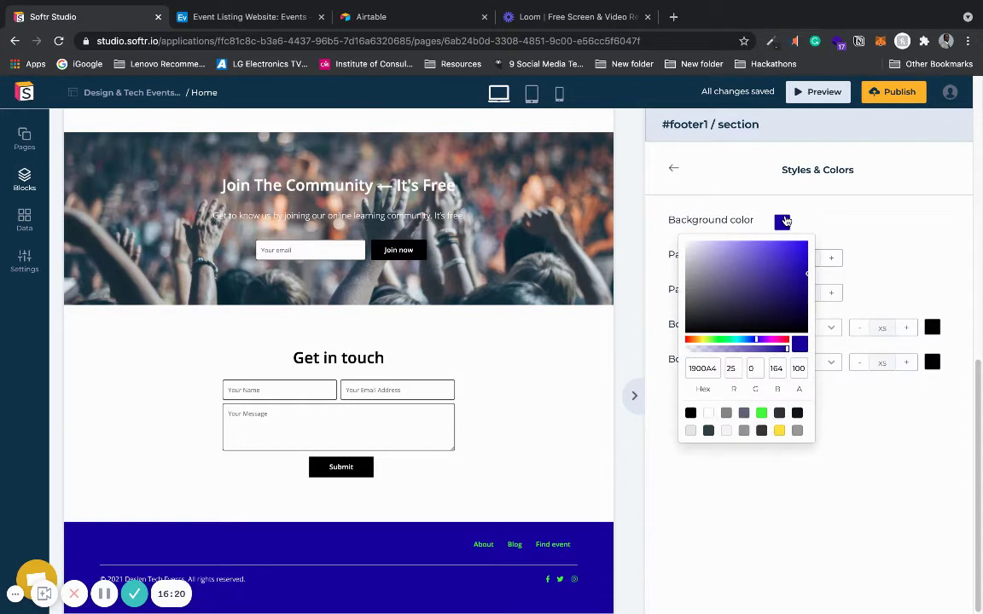
left_click(709, 414)
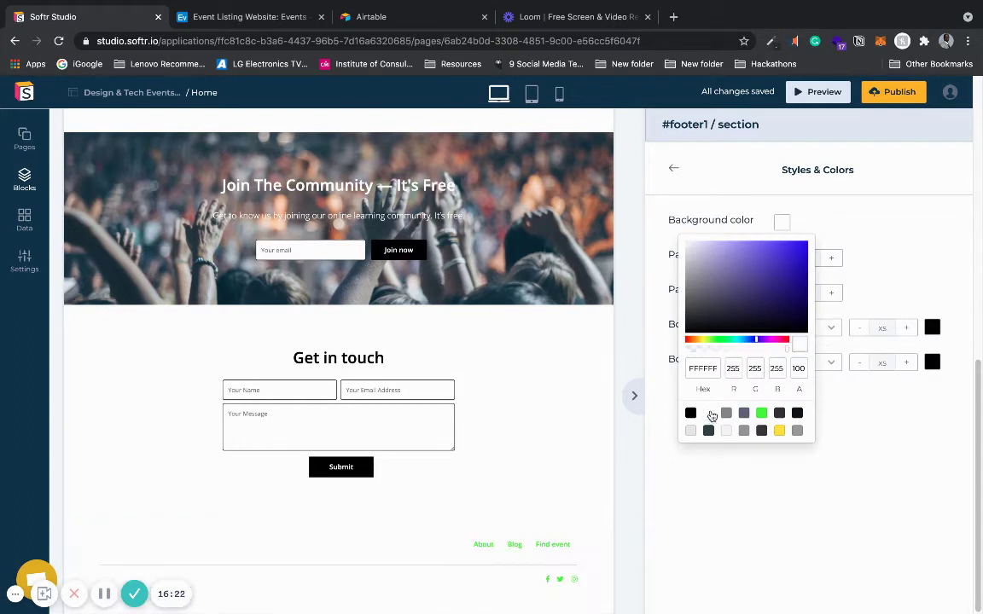
left_click(670, 172)
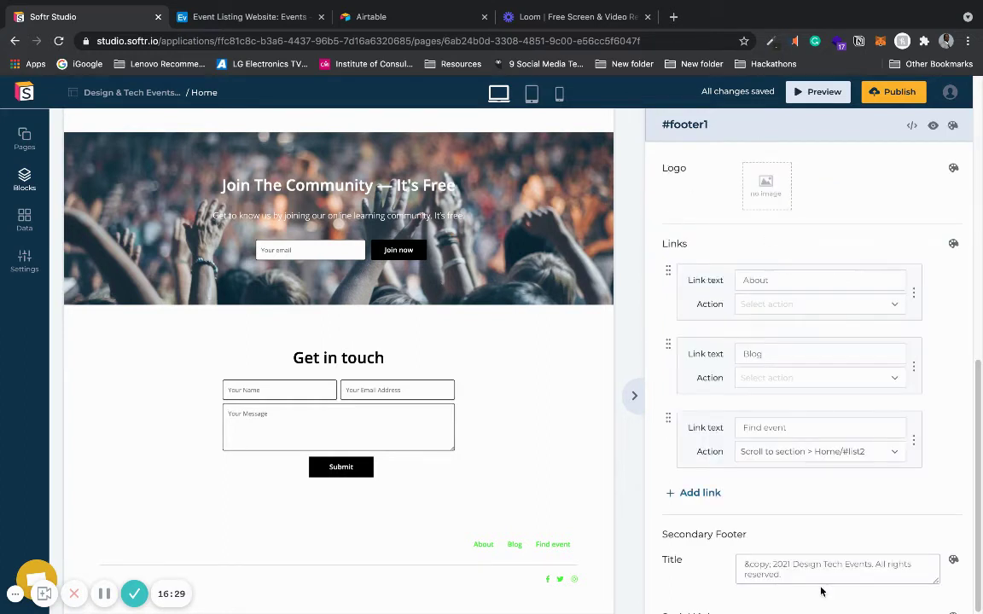
Step: Change the text colour of the footer's copyright title to black (000000)
left_click(953, 562)
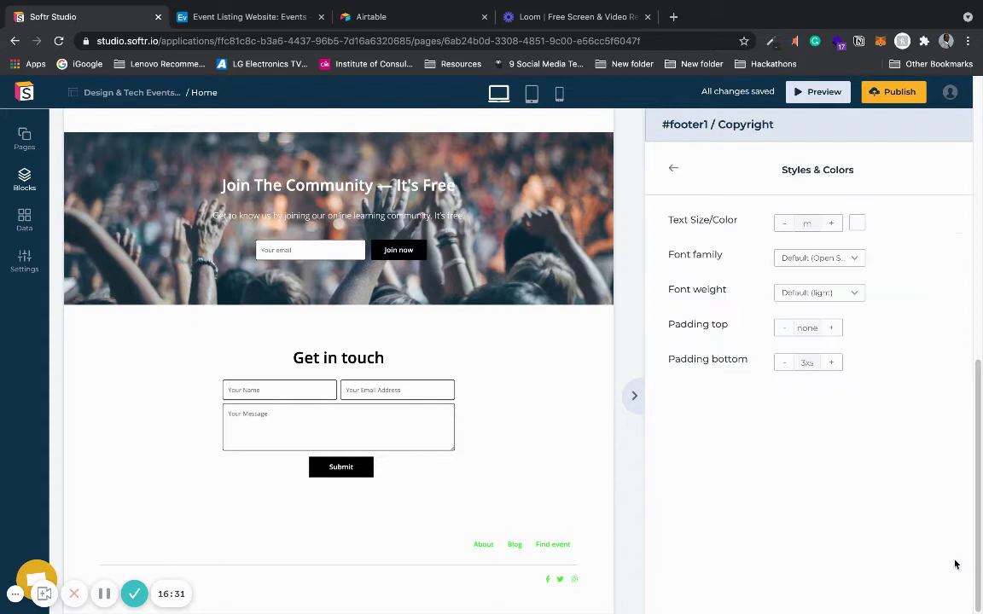
left_click(860, 222)
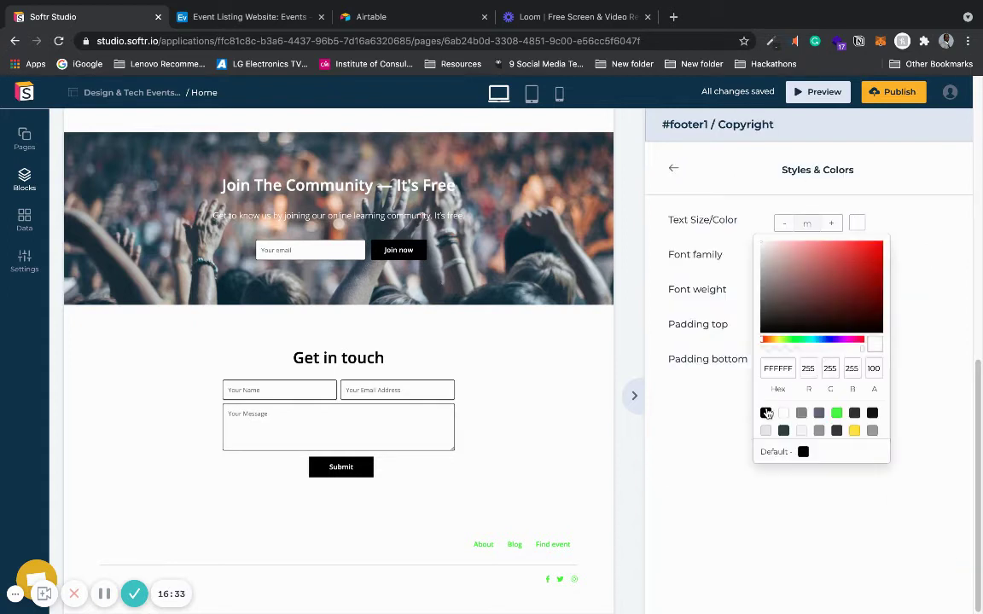
left_click(765, 413)
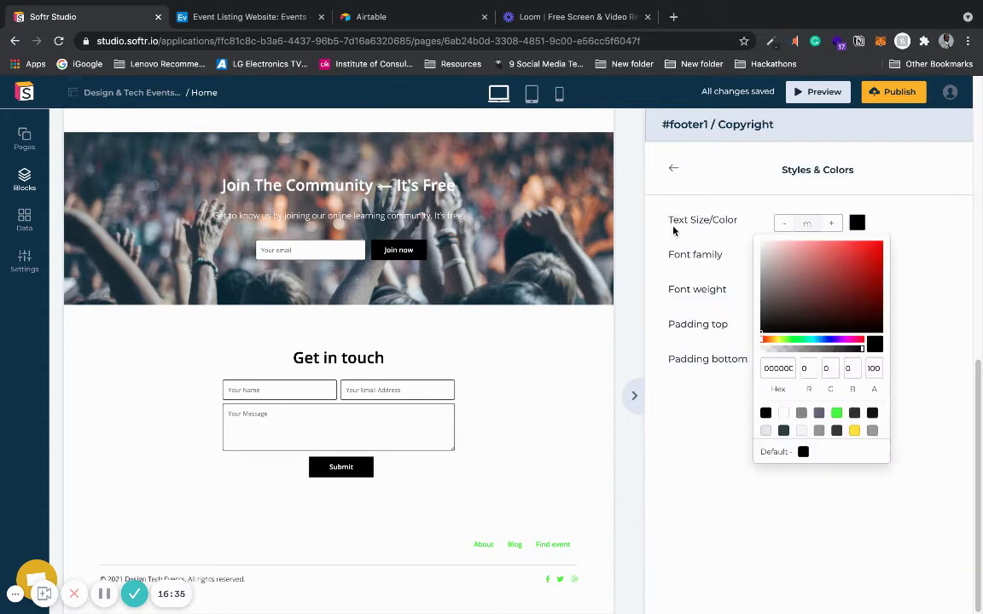
left_click(671, 172)
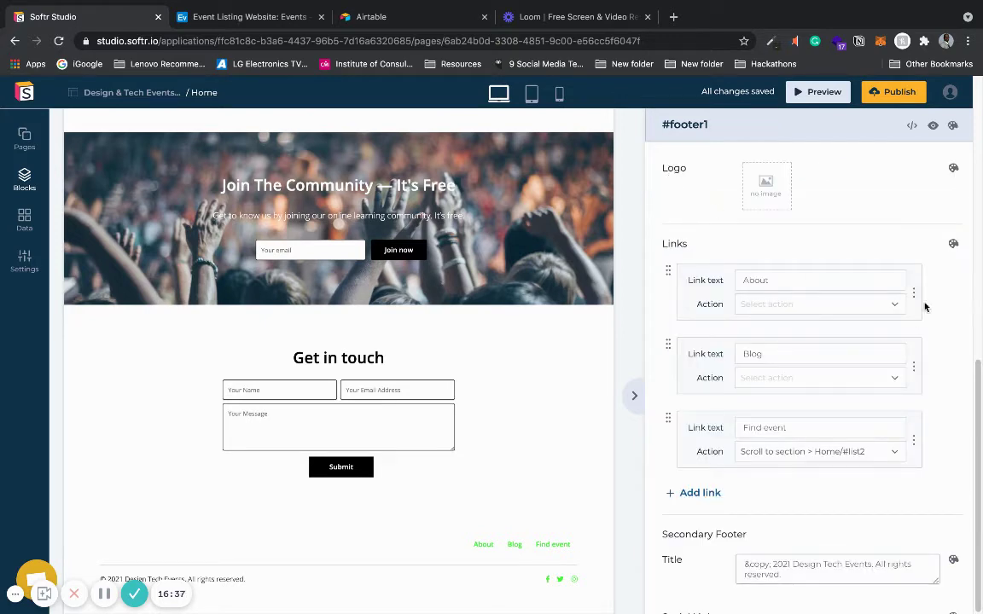
Step: Remove the About, Blog and Find event links from the footer
left_click(932, 271)
left_click(932, 271)
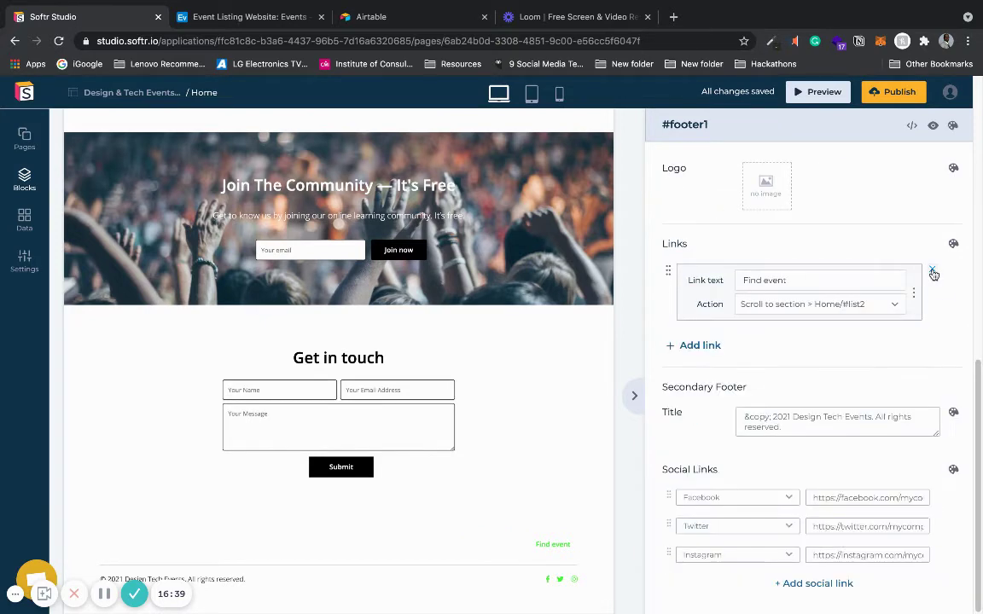
left_click(933, 271)
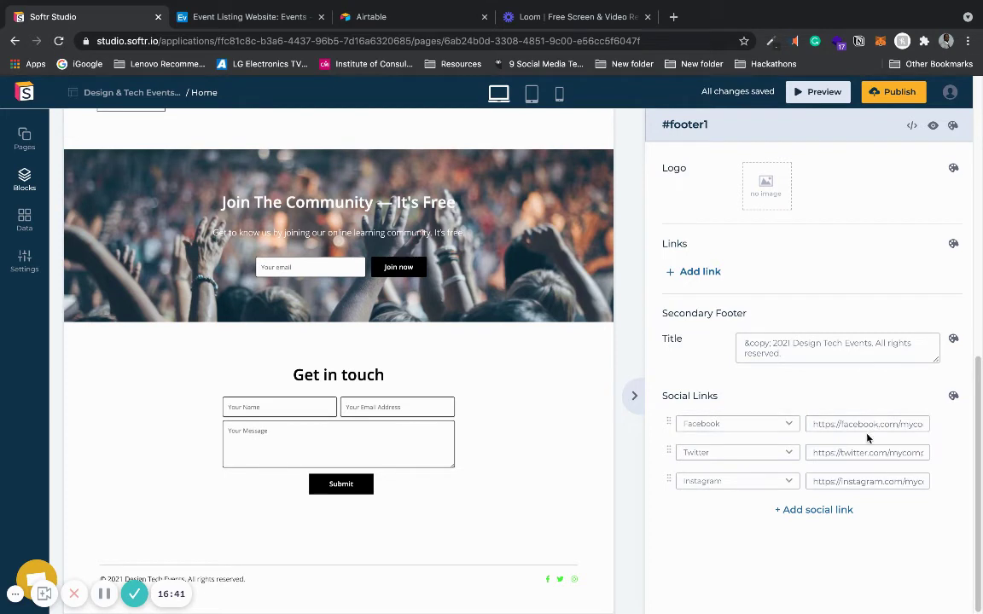
Step: Set the colour of the footer's social link icons to black (000000)
mouse_move(930, 428)
left_click(953, 395)
left_click(781, 227)
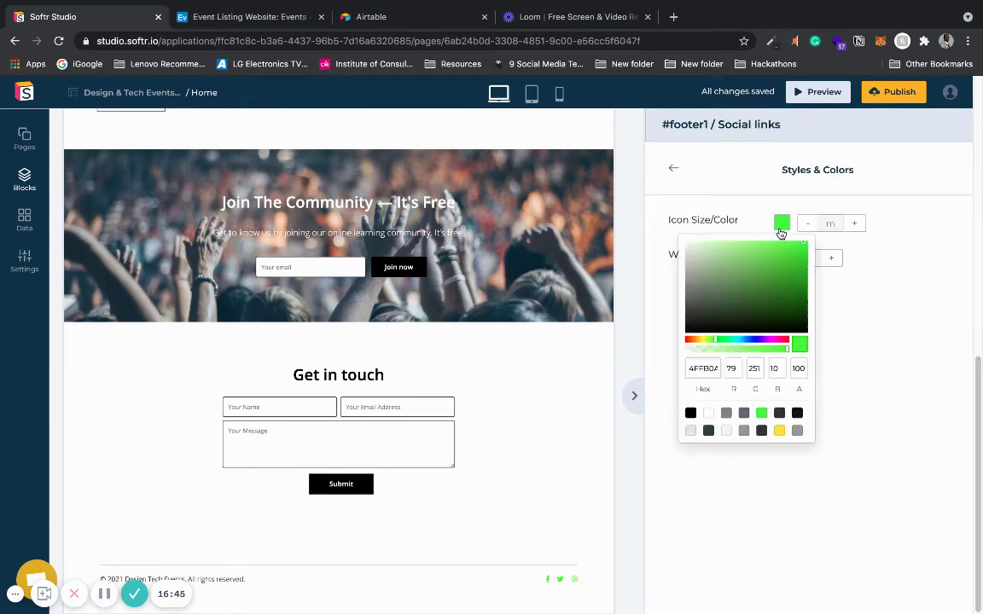
left_click(690, 412)
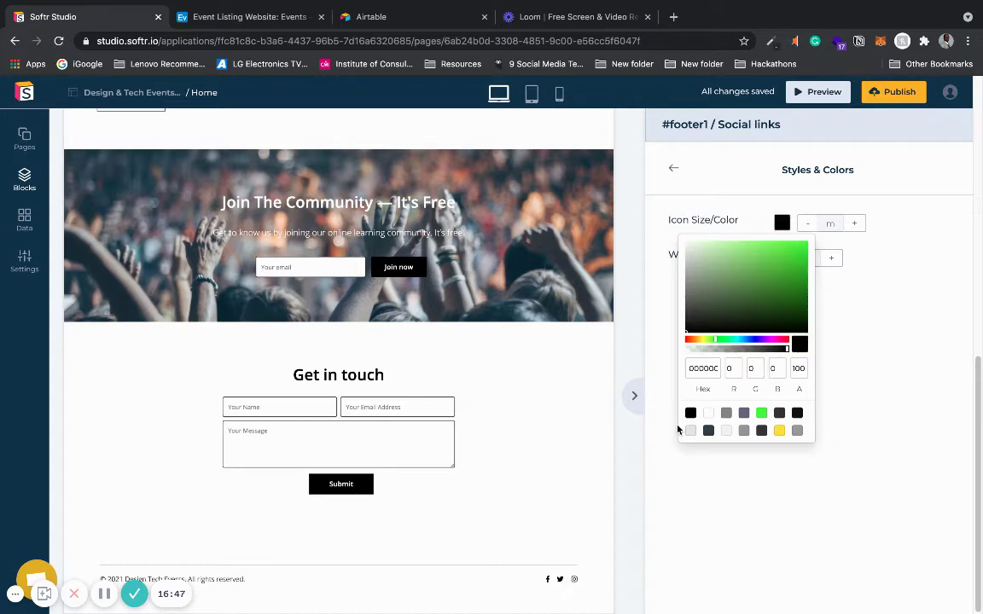
left_click(634, 484)
Step: Look over the whole home page from the hero banner to the contact form, and check the site's list of pages
scroll(634, 484, "up", 15)
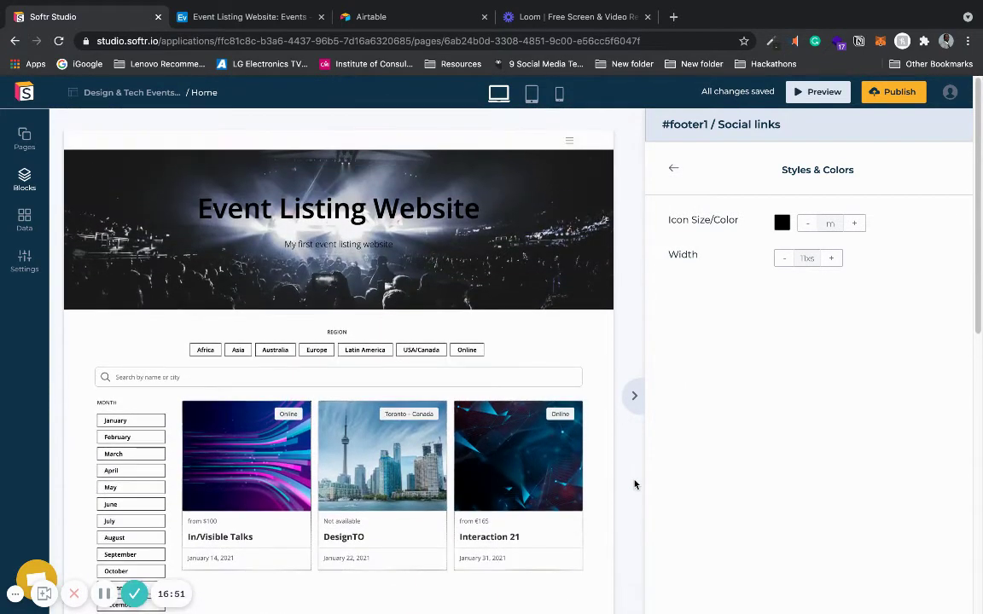
scroll(634, 485, "down", 5)
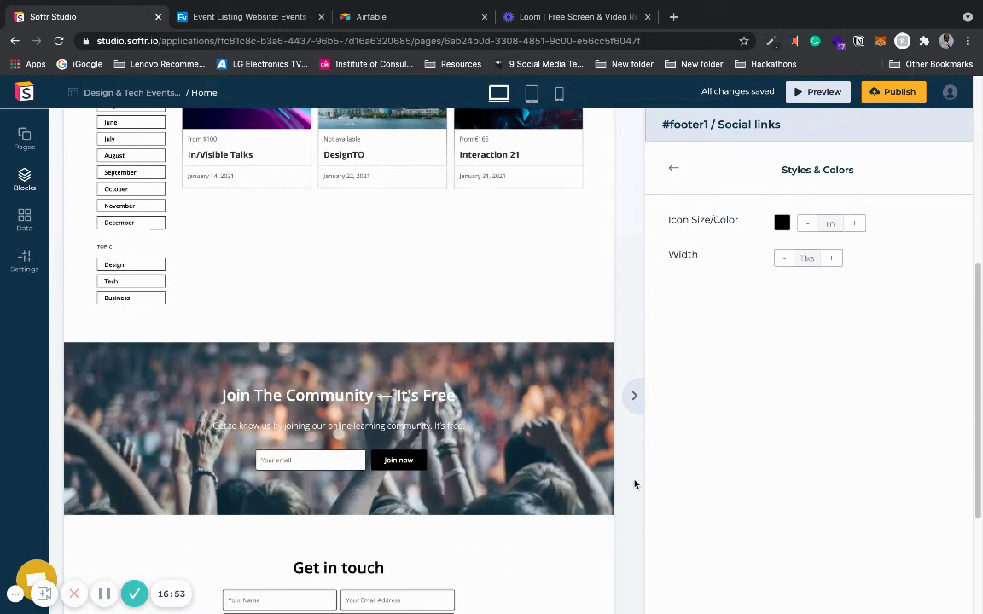
scroll(634, 485, "down", 3)
scroll(634, 484, "up", 2)
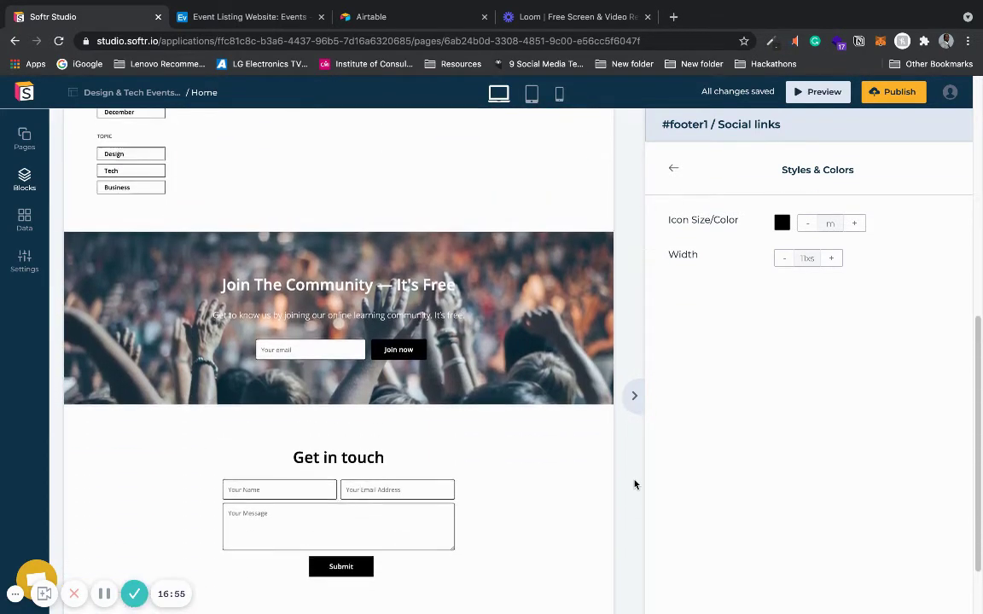
scroll(634, 485, "up", 10)
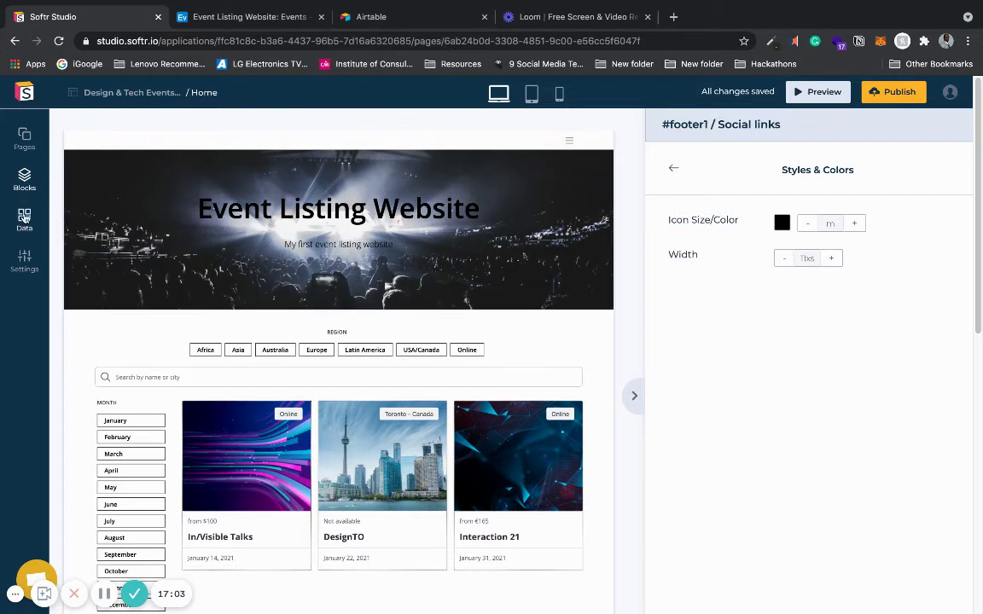
left_click(22, 138)
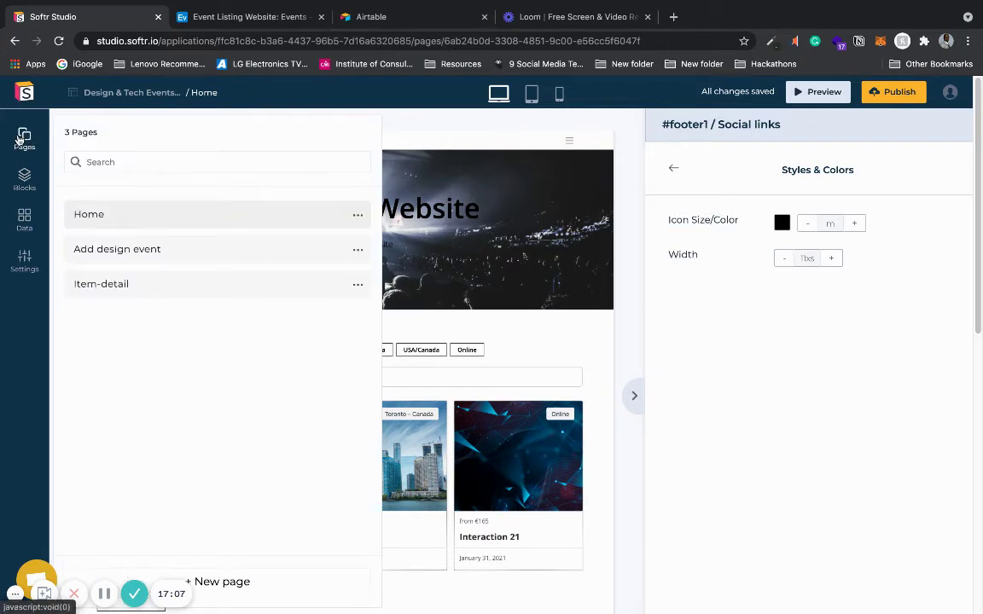
left_click(22, 138)
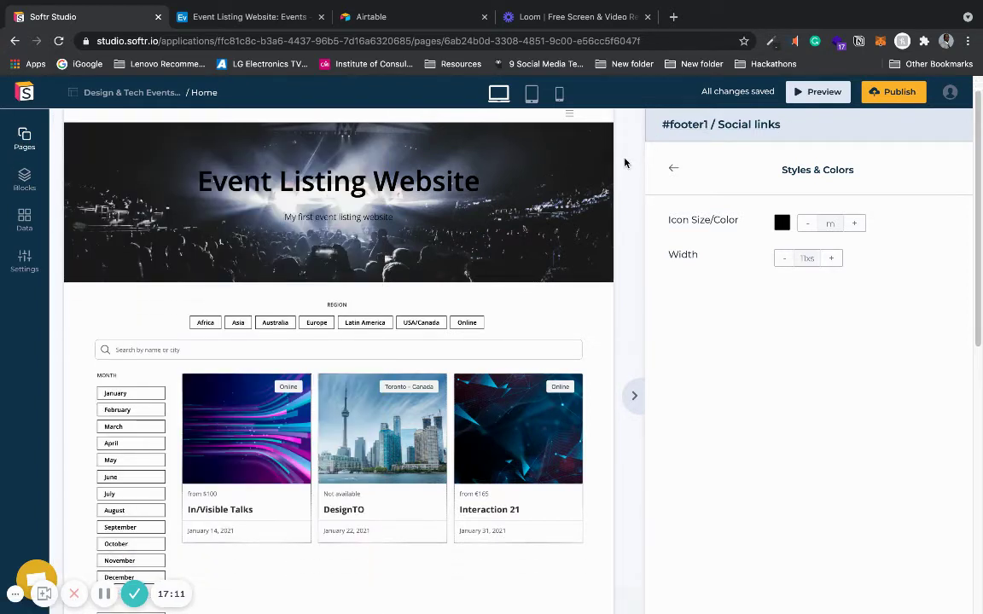
Step: Add a link with the text "Add Event" to the home page header
left_click(469, 149)
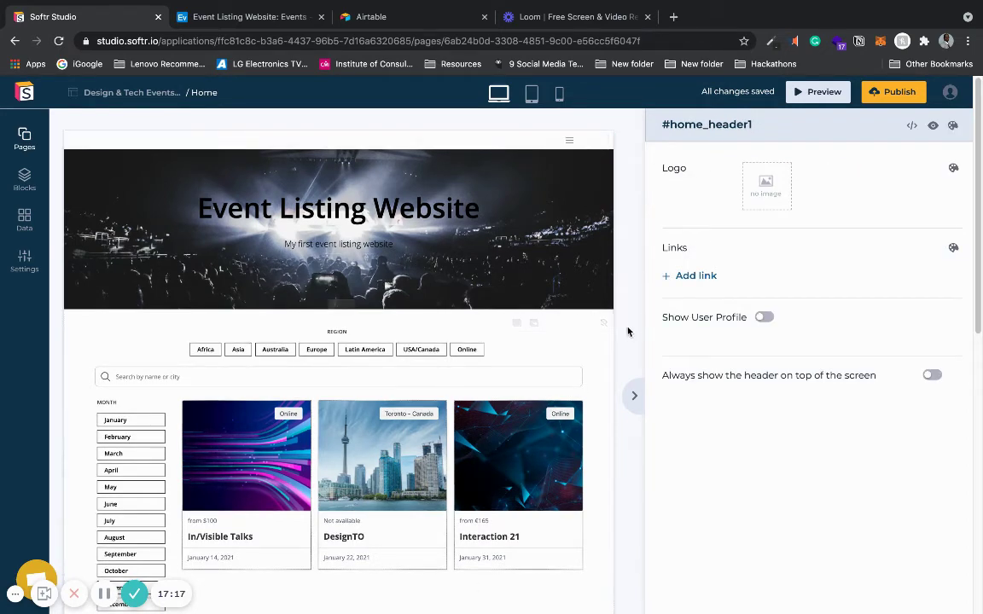
scroll(634, 328, "down", 1)
scroll(634, 329, "down", 2)
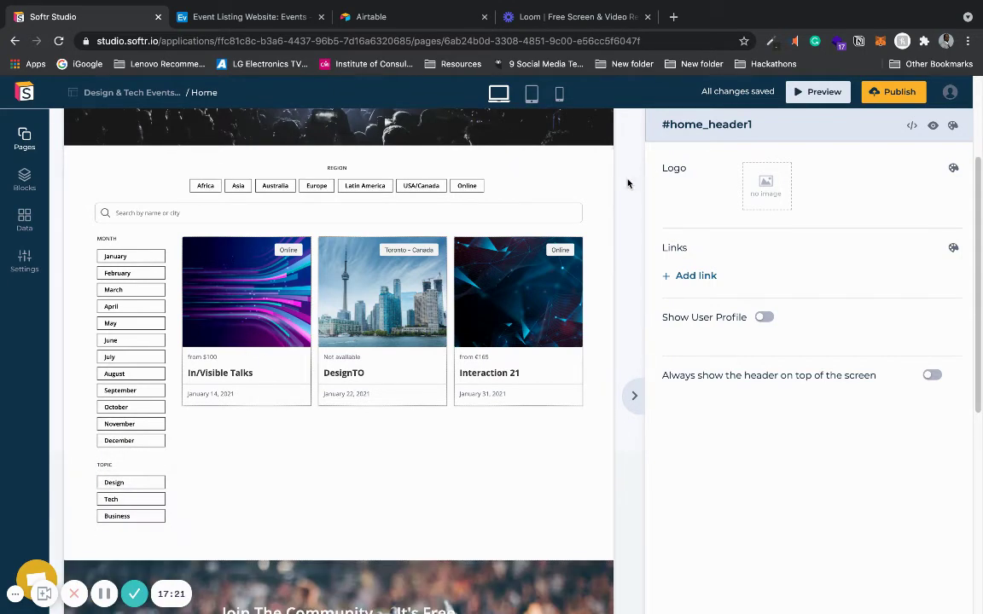
scroll(631, 183, "up", 3)
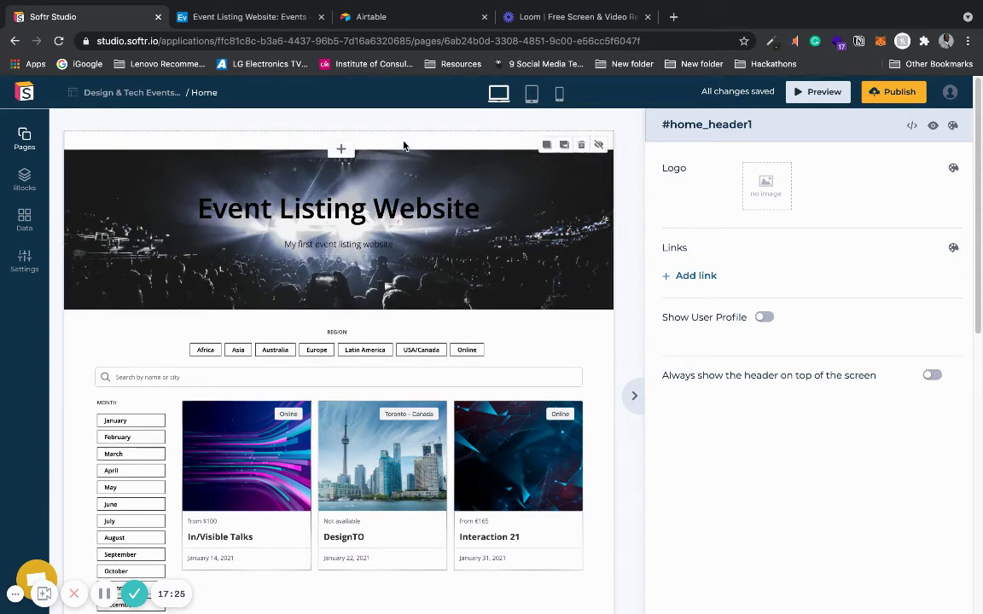
left_click(24, 139)
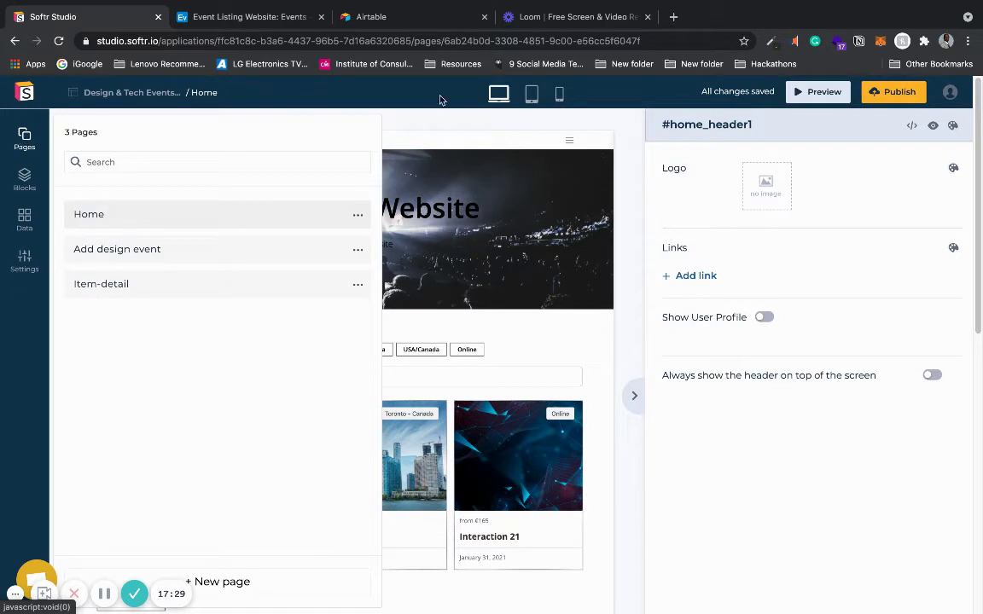
left_click(682, 279)
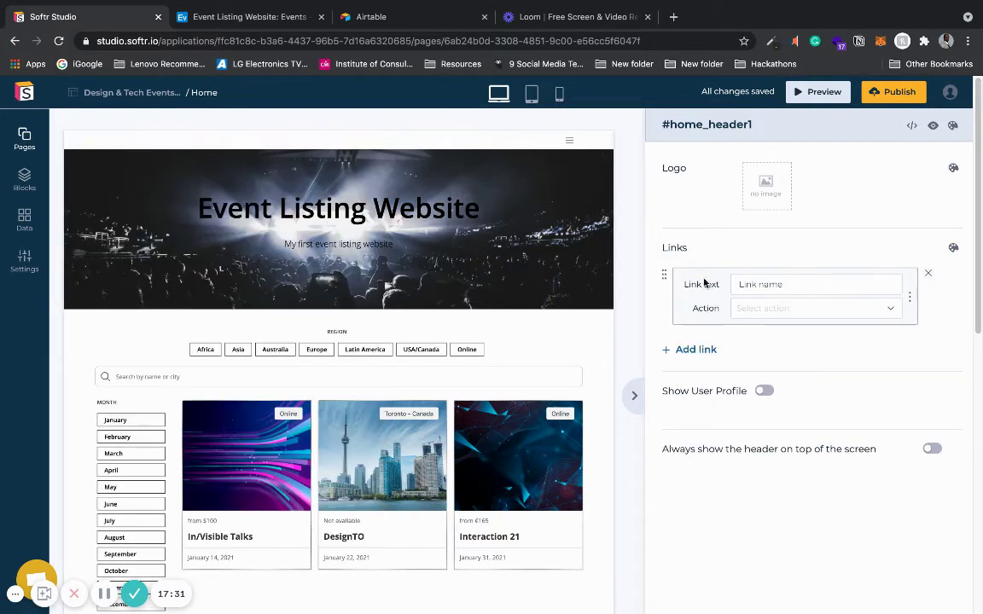
left_click(814, 286)
type("Add Event")
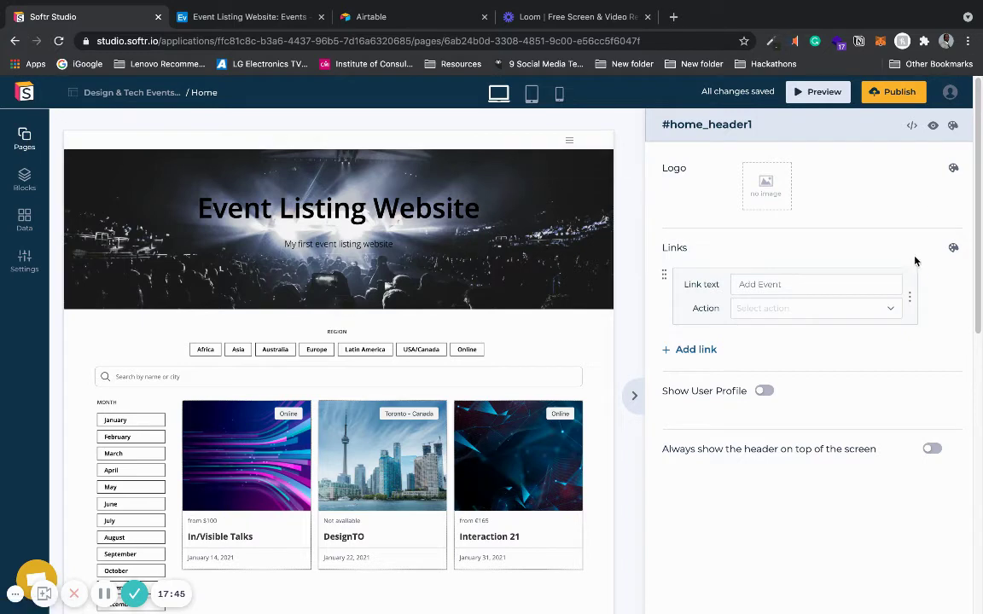
Step: Remove the "Add Event" link from the home page header
left_click(935, 279)
scroll(634, 291, "down", 5)
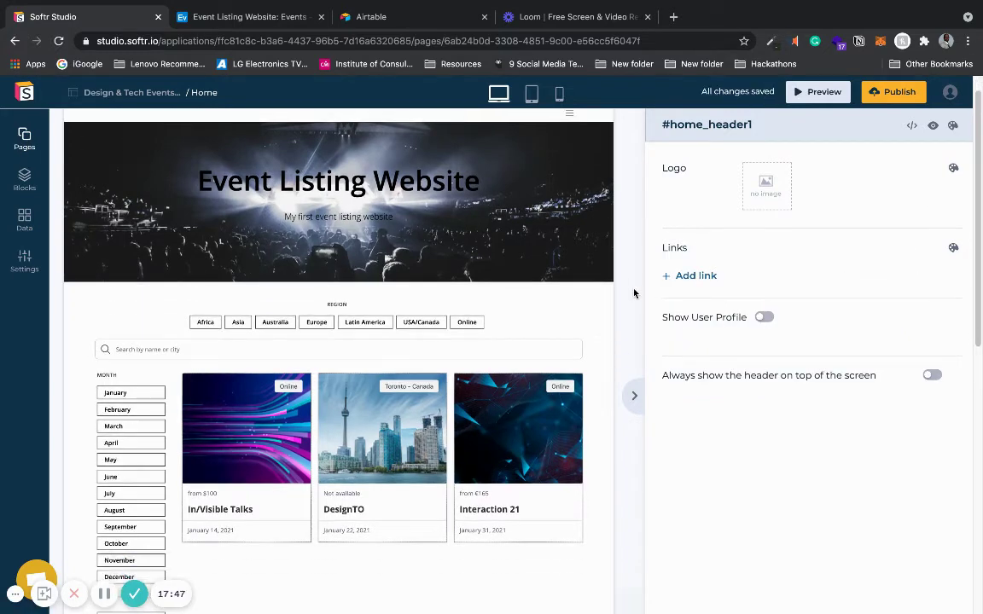
scroll(634, 293, "down", 6)
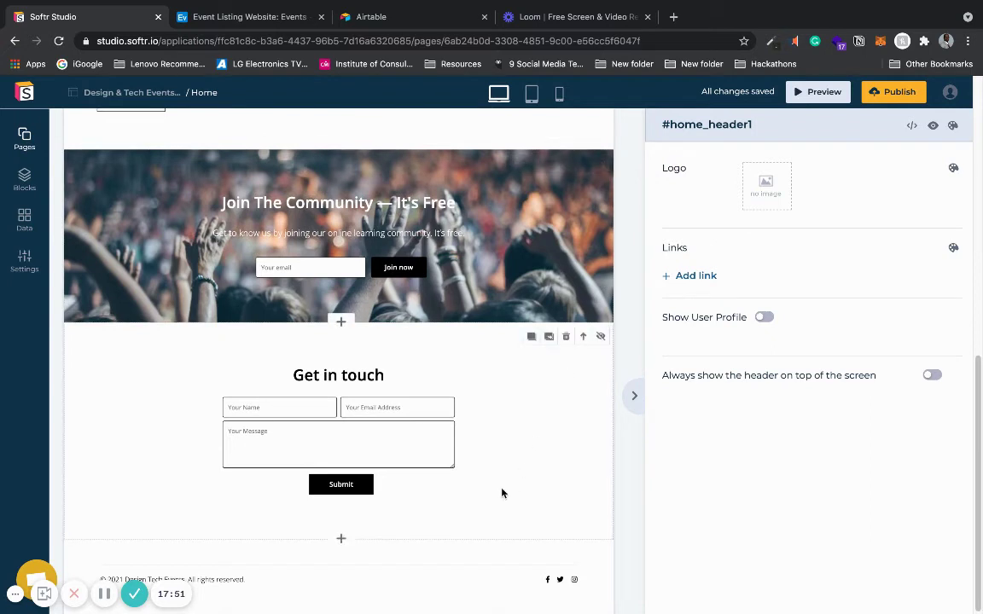
left_click(25, 140)
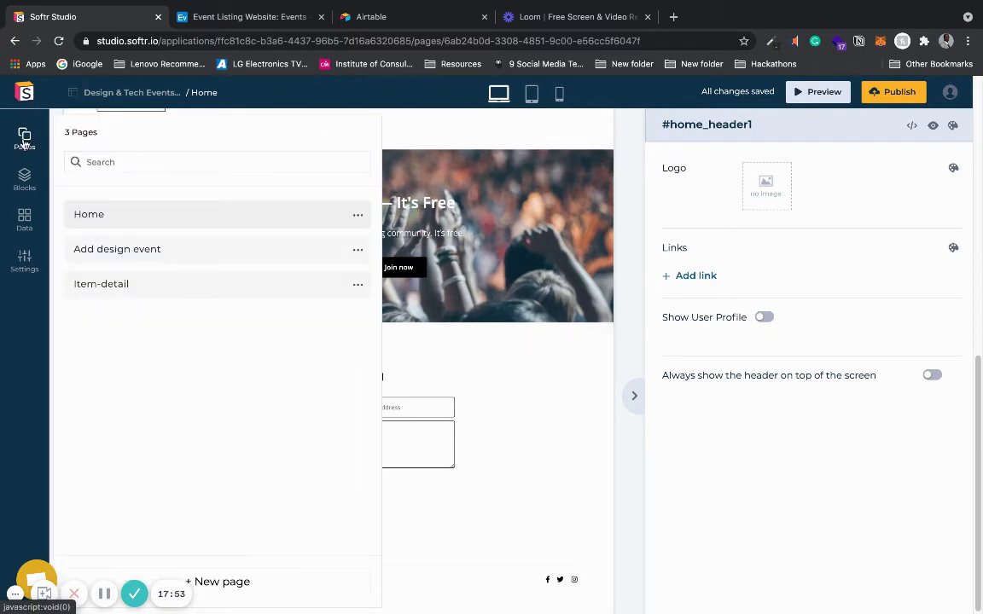
left_click(25, 140)
left_click(24, 178)
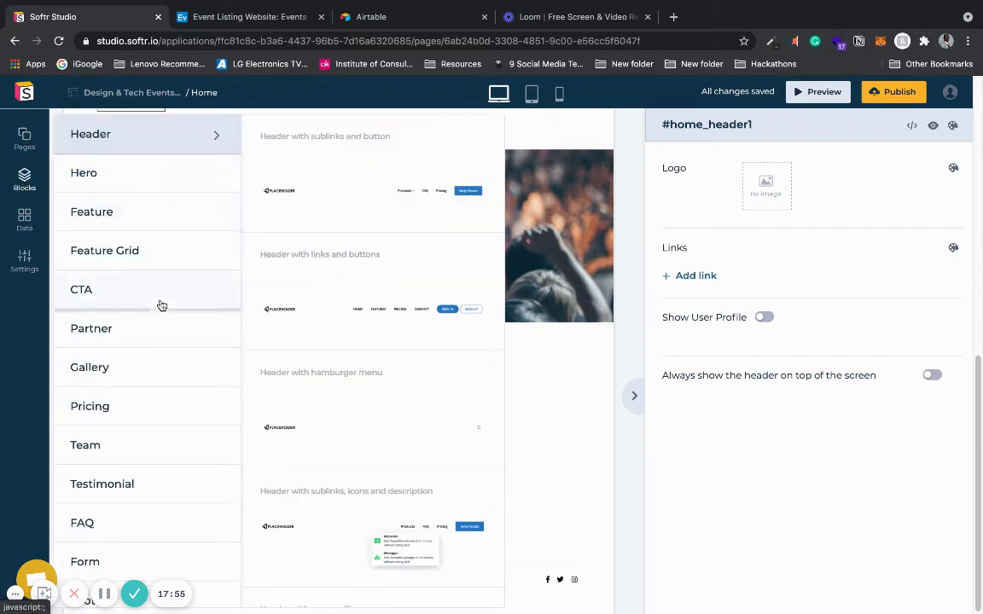
left_click(172, 556)
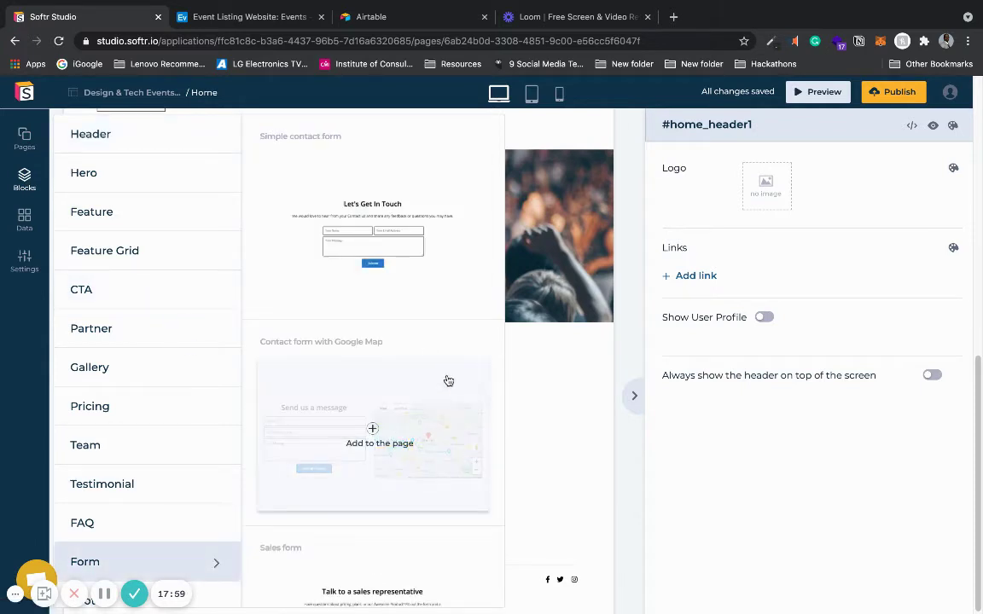
scroll(494, 324, "down", 3)
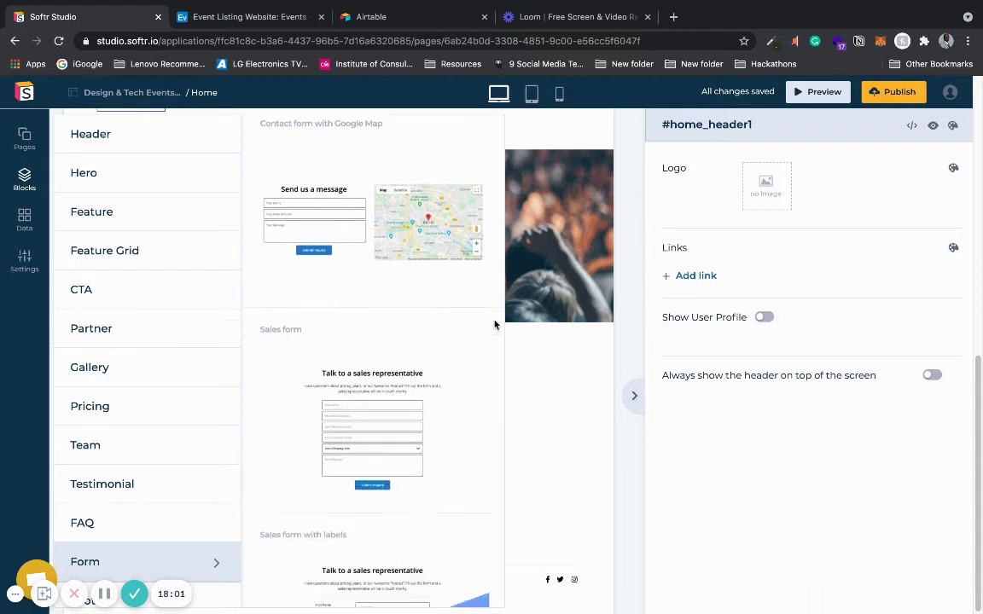
scroll(494, 325, "down", 2)
scroll(494, 325, "up", 1)
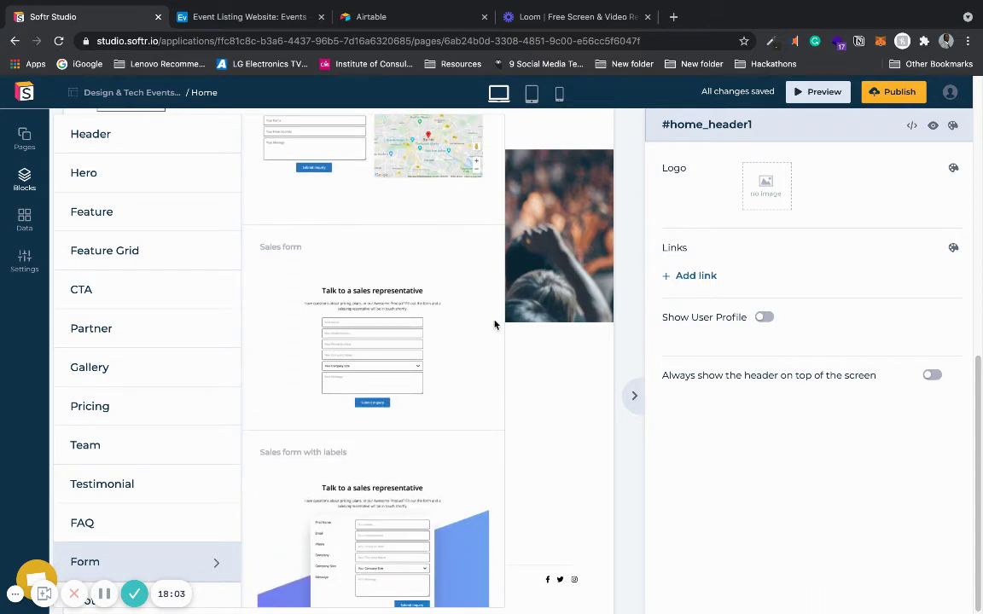
scroll(494, 324, "up", 2)
mouse_move(427, 355)
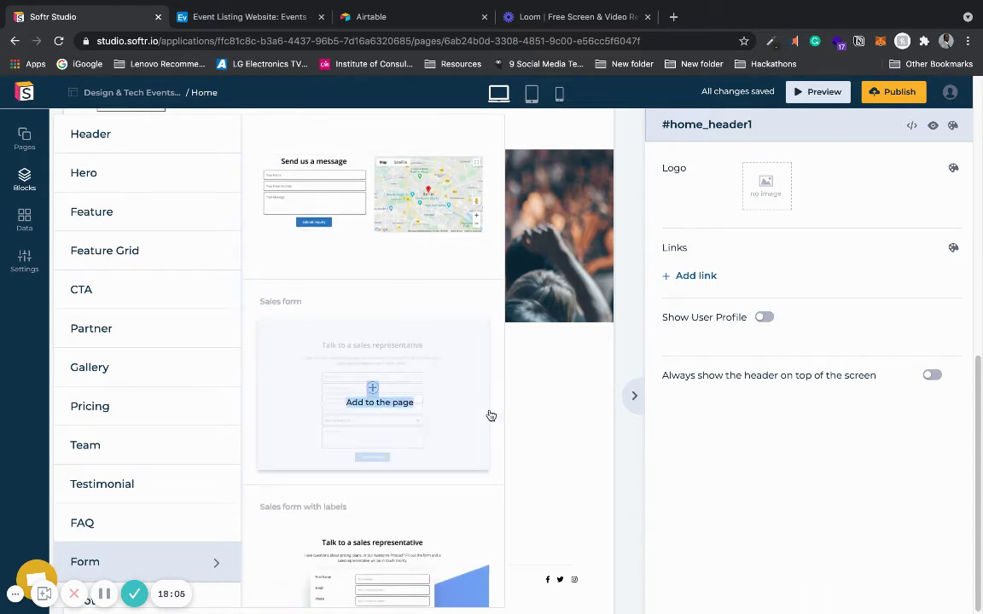
left_click(527, 441)
Step: Add the Sales form block to the home page
left_click(24, 177)
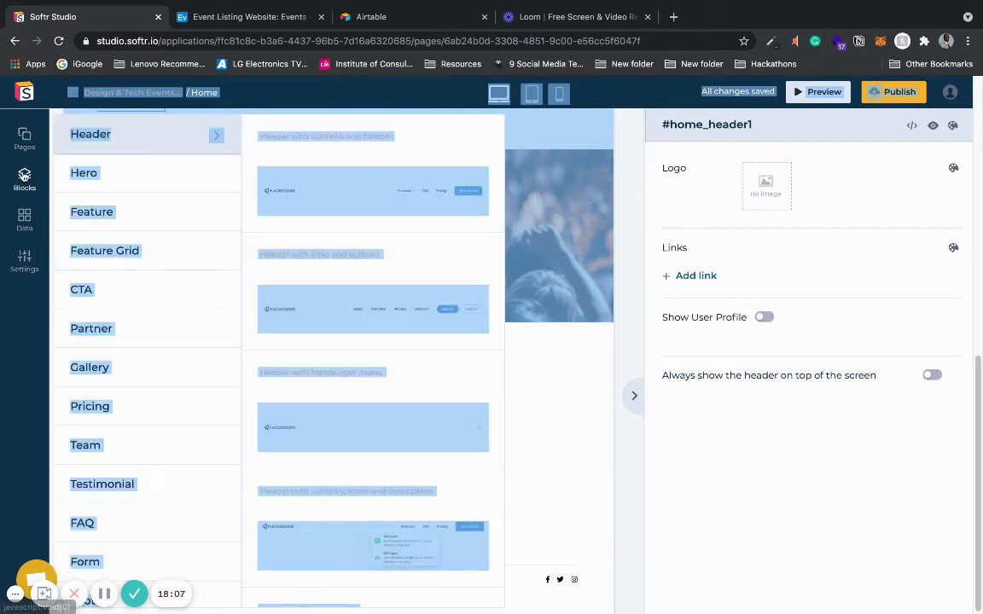
left_click(144, 557)
left_click(499, 463)
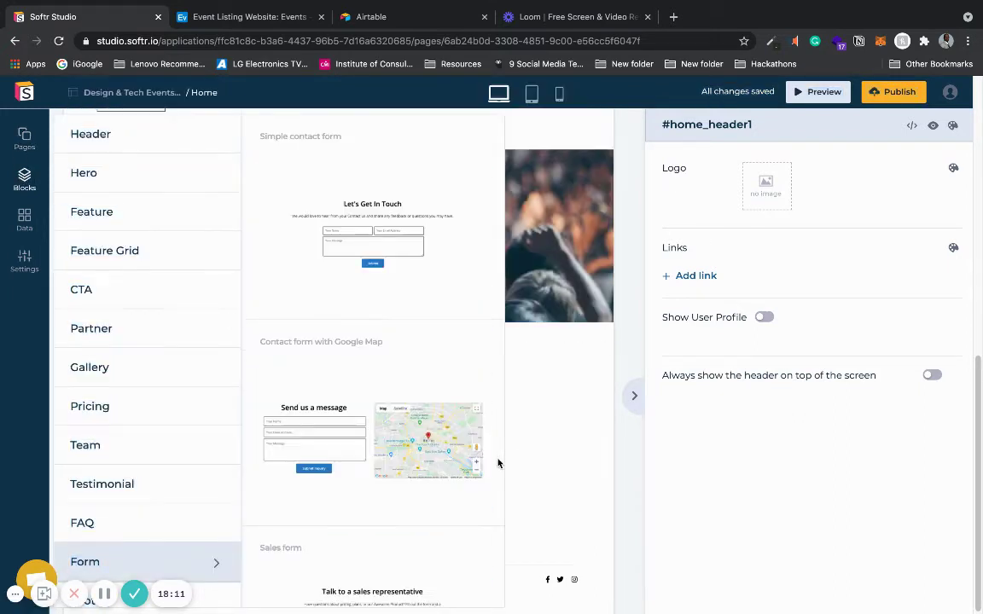
scroll(499, 463, "down", 3)
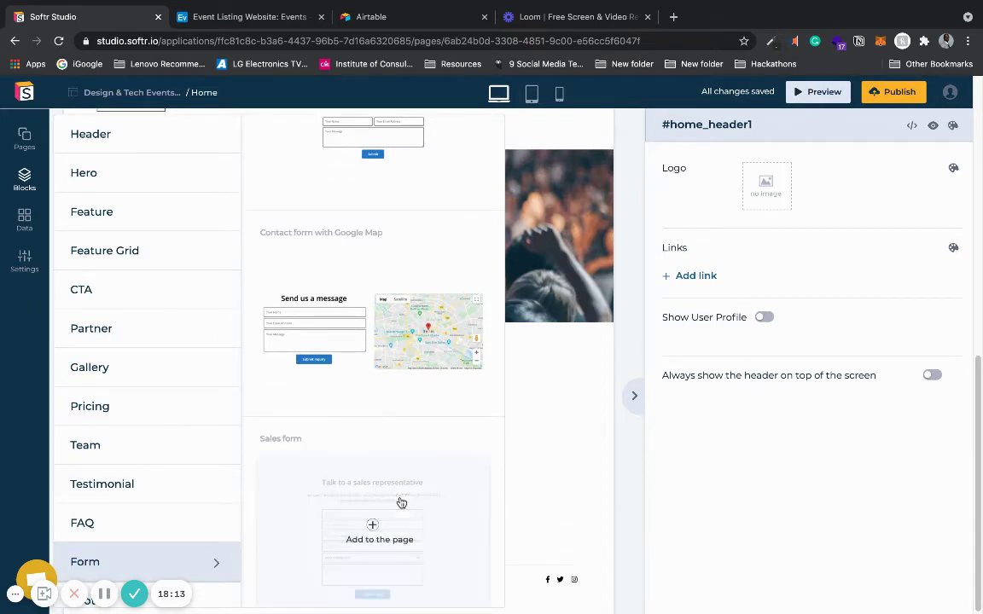
left_click(401, 501)
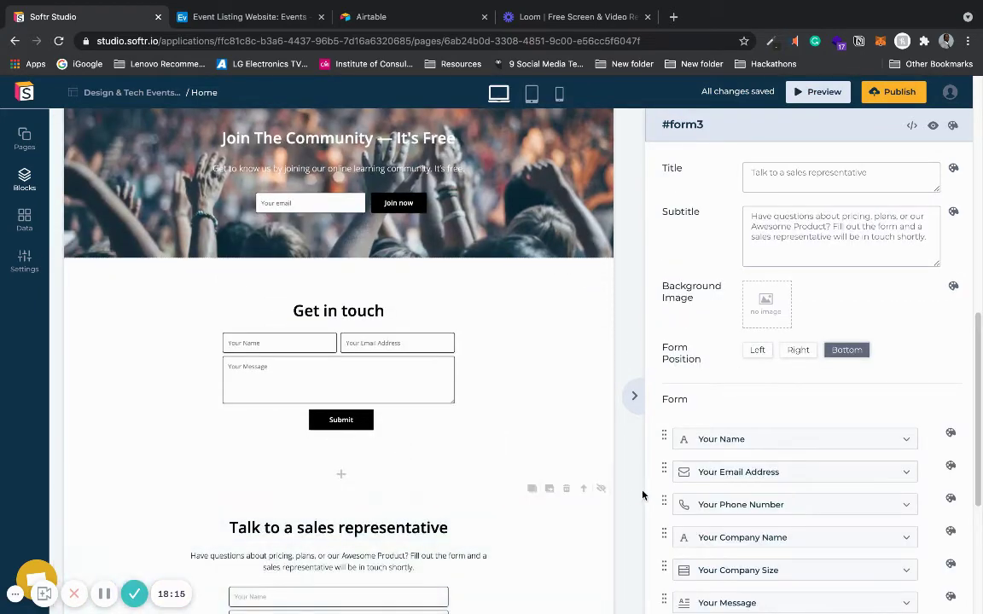
Step: Move the sales form block up two places so it sits above the "Join The Community" section
scroll(623, 490, "down", 1)
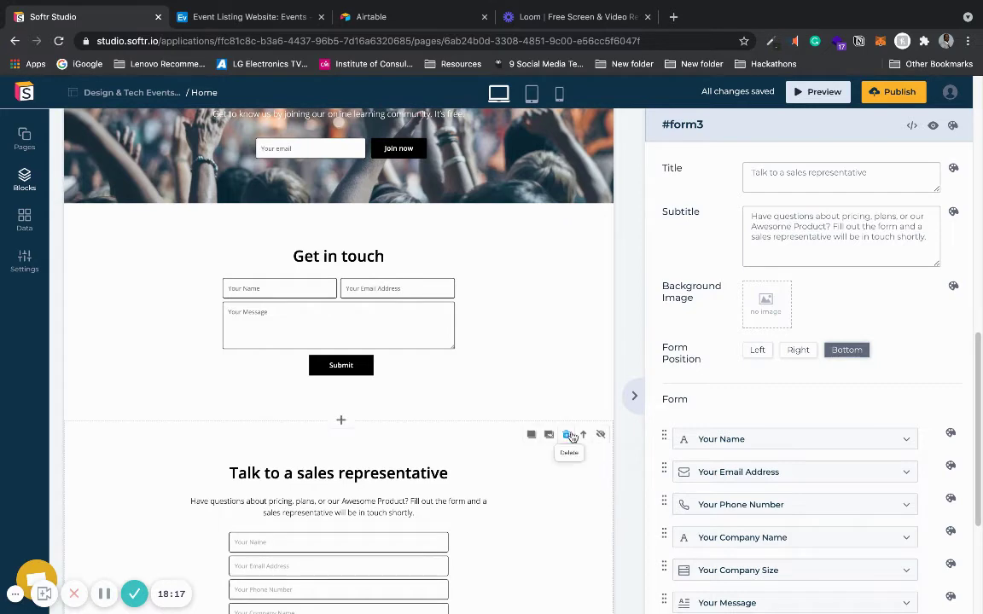
left_click(584, 435)
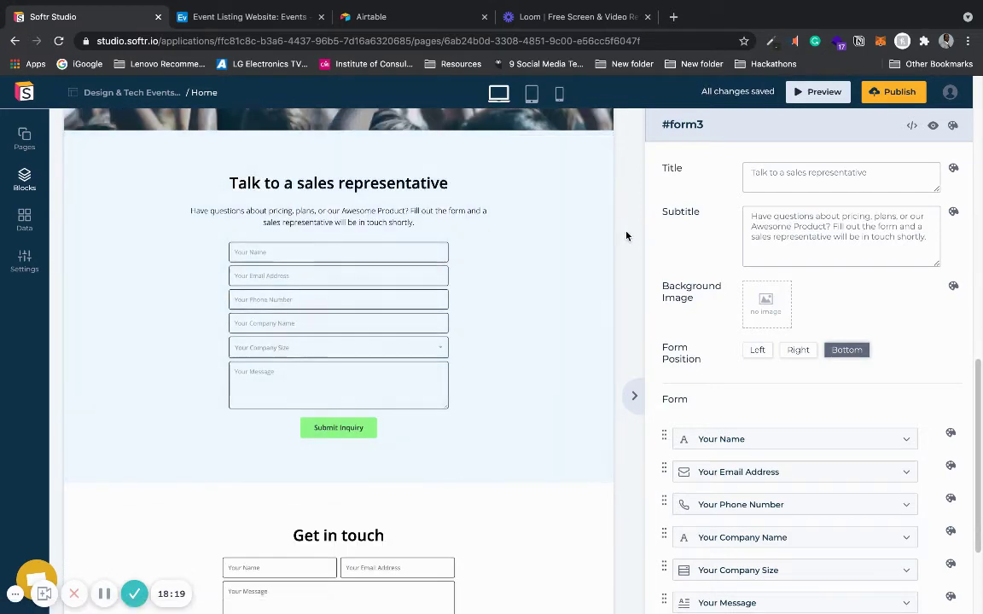
scroll(626, 236, "up", 3)
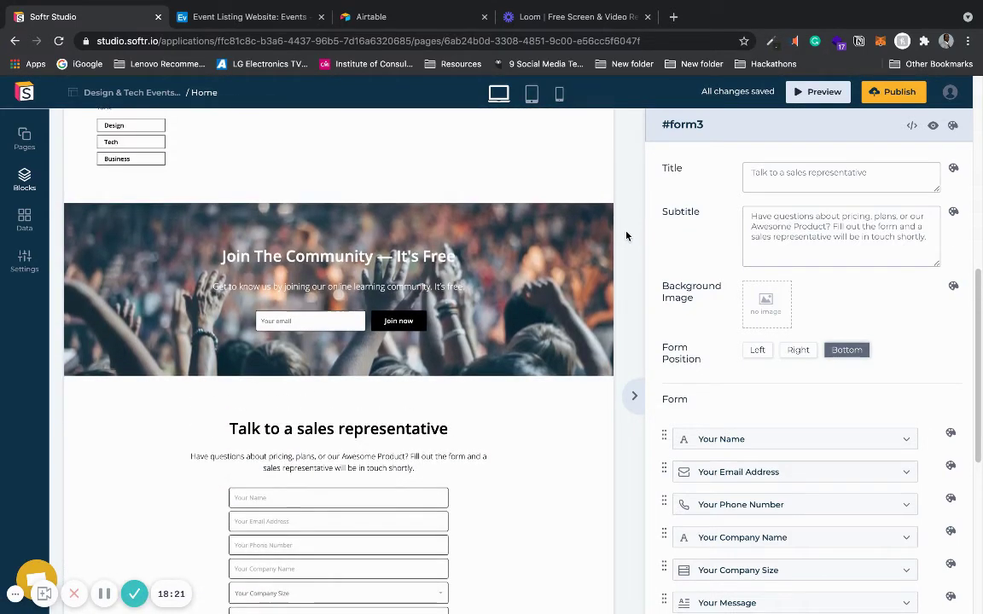
left_click(582, 391)
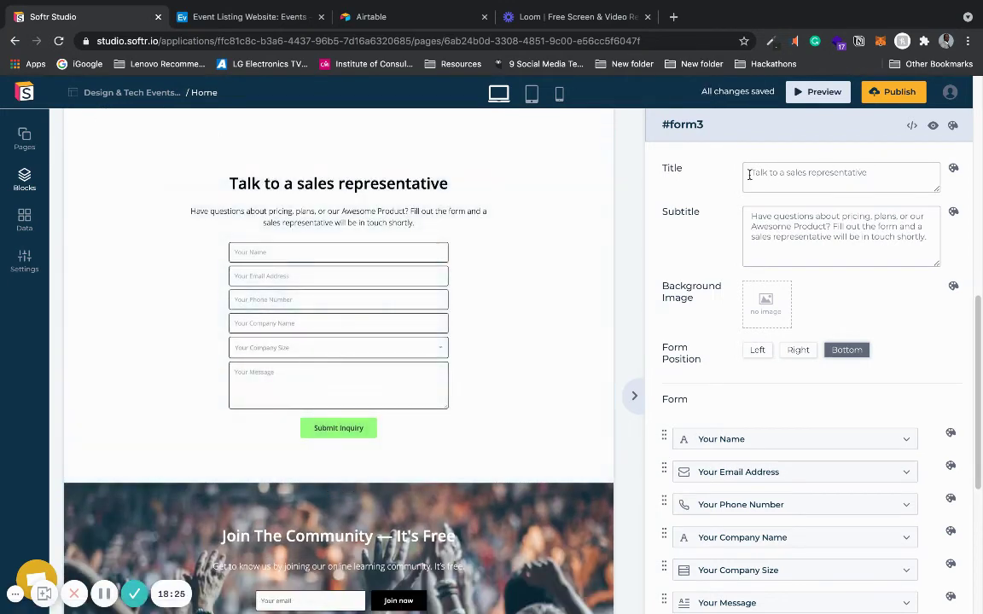
Step: Change the sales form's title to "Add an event" and clear its subtitle
left_click(753, 175)
left_click_drag(753, 174, 883, 171)
key("BackSpace")
type("A")
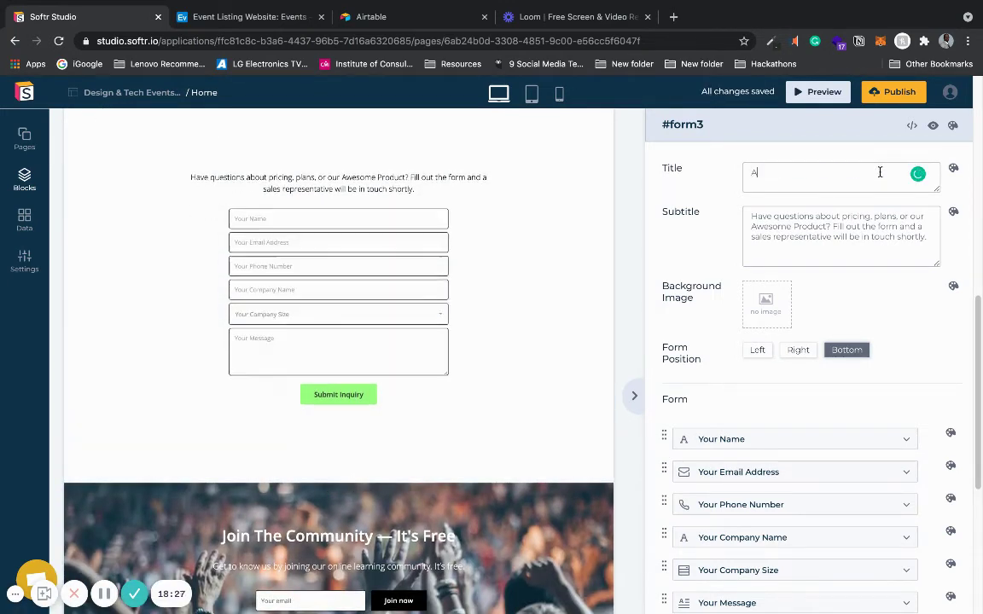
type("dd an")
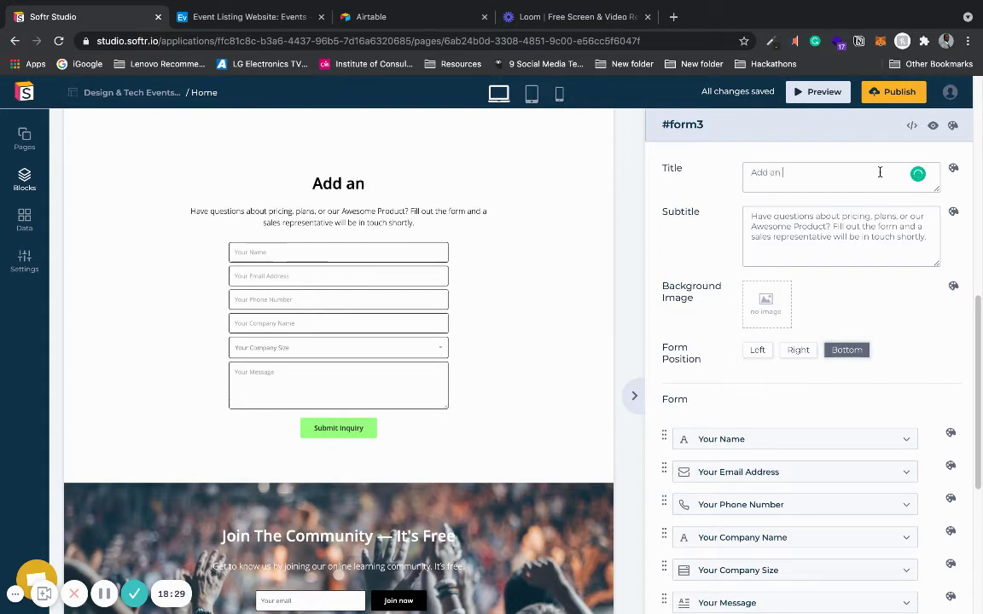
type(" event")
left_click_drag(932, 242, 751, 215)
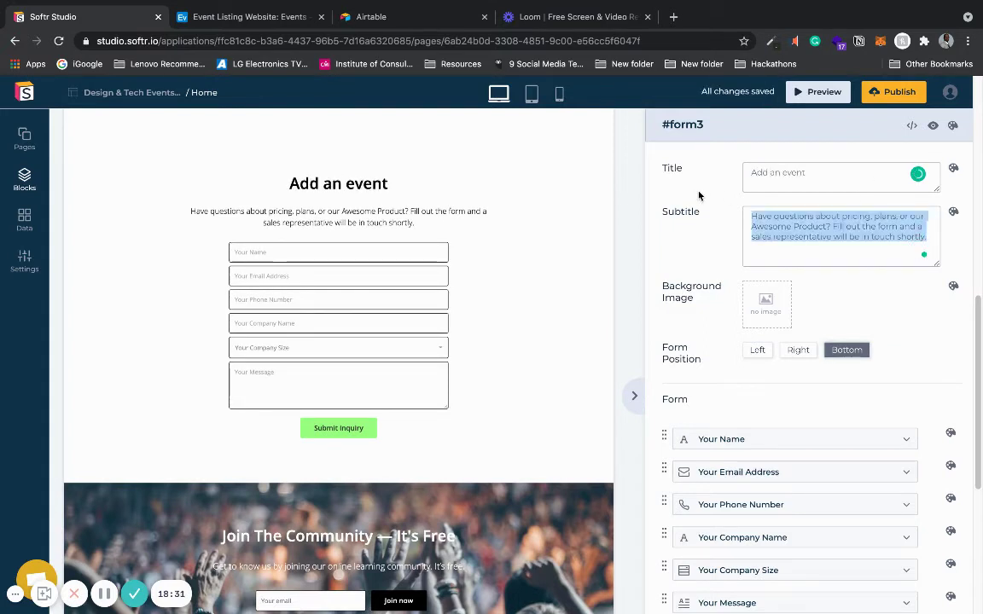
key("BackSpace")
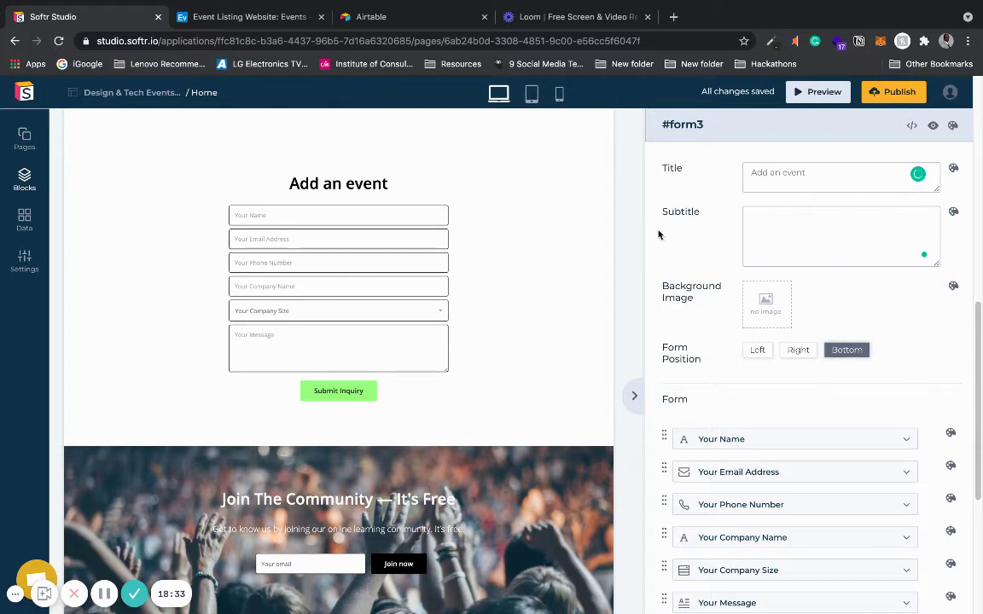
Step: Set the text of the form's submit button to "Add Event"
scroll(893, 338, "down", 5)
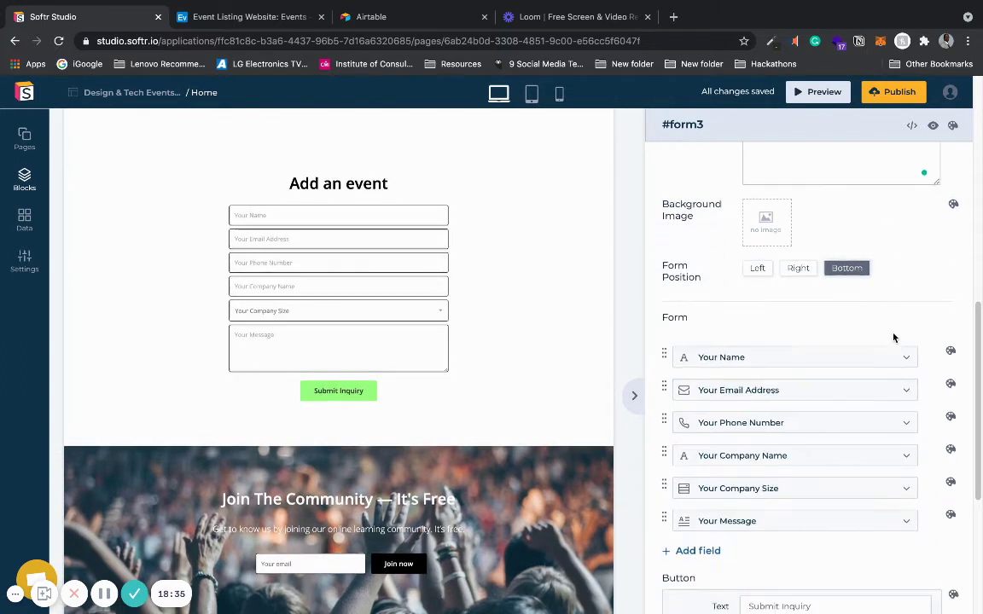
scroll(894, 338, "up", 1)
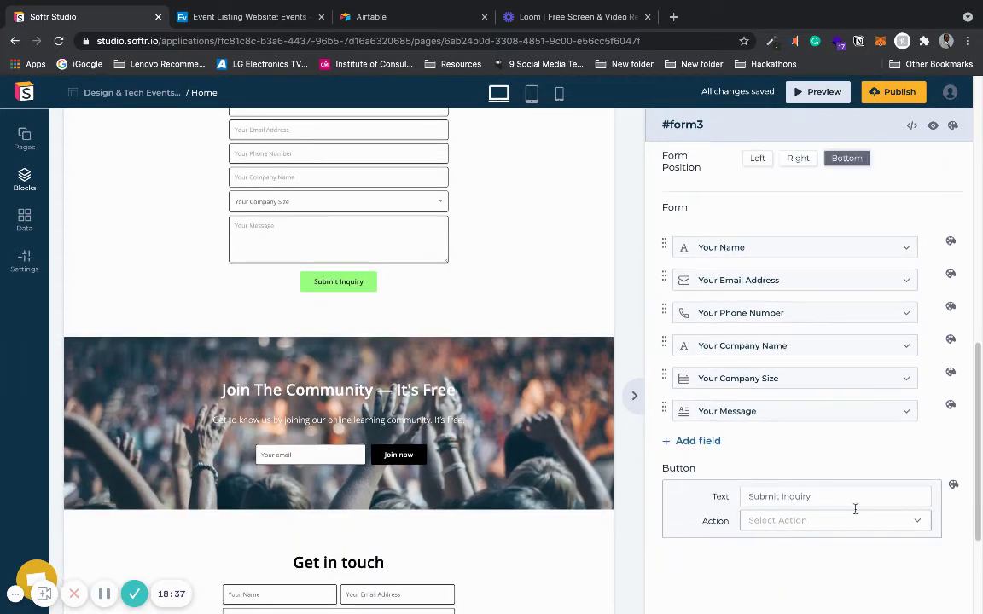
triple_click(832, 494)
type("Ad")
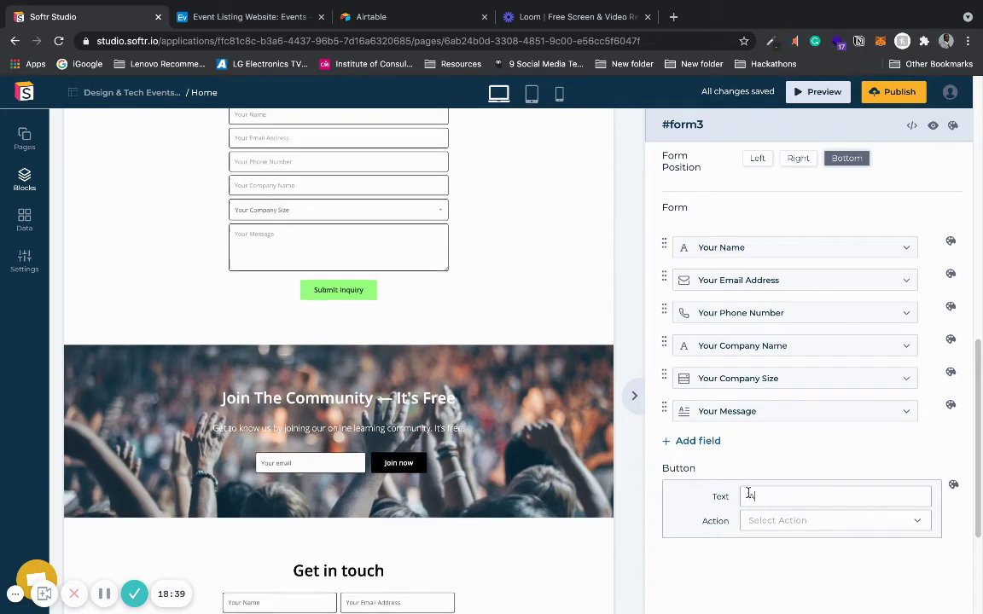
type("d")
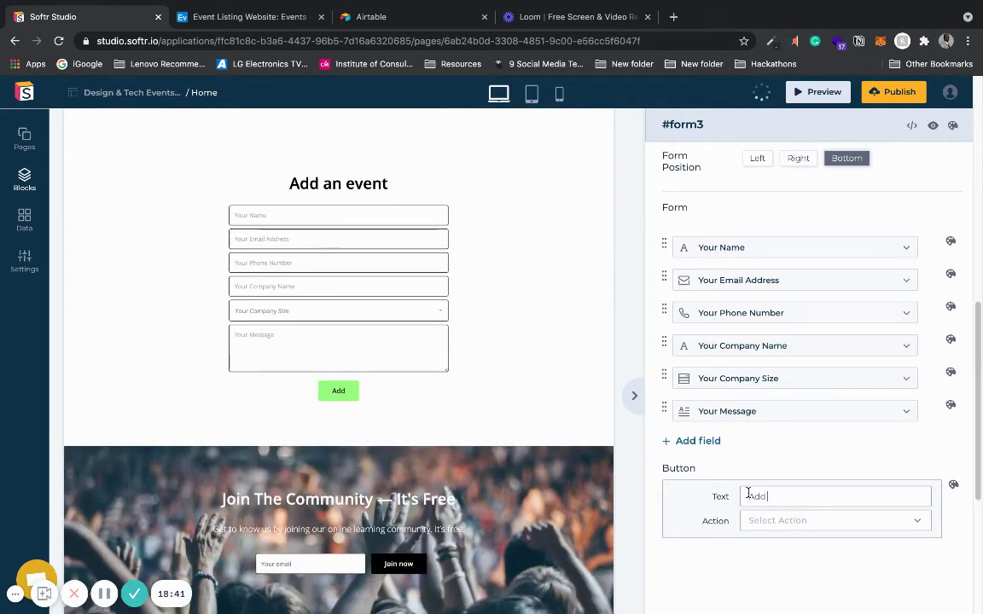
type(" Event")
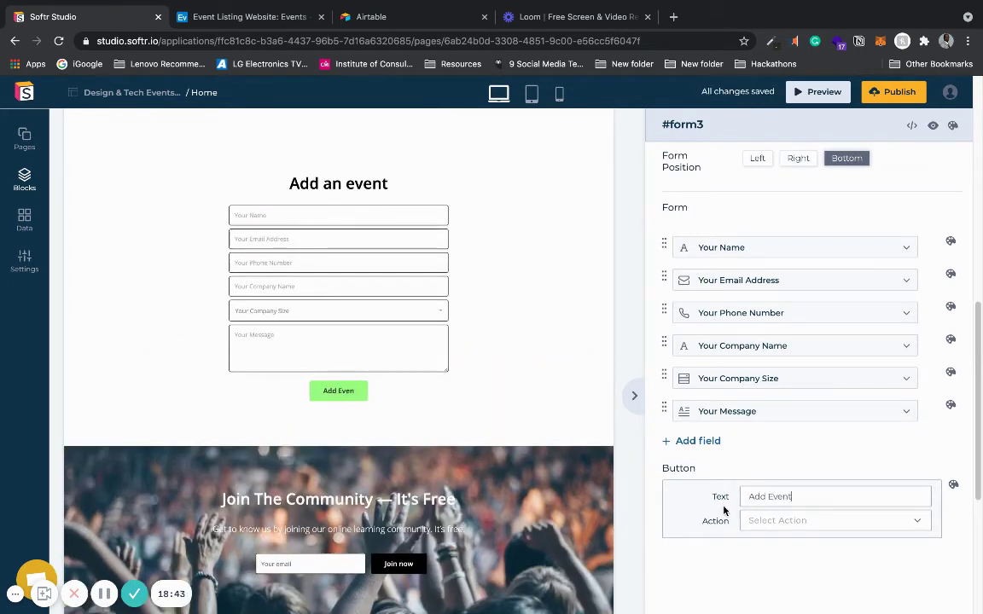
Step: Make the form's button send entries to Airtable, using the Events table of the Event Listing Website base
left_click(772, 523)
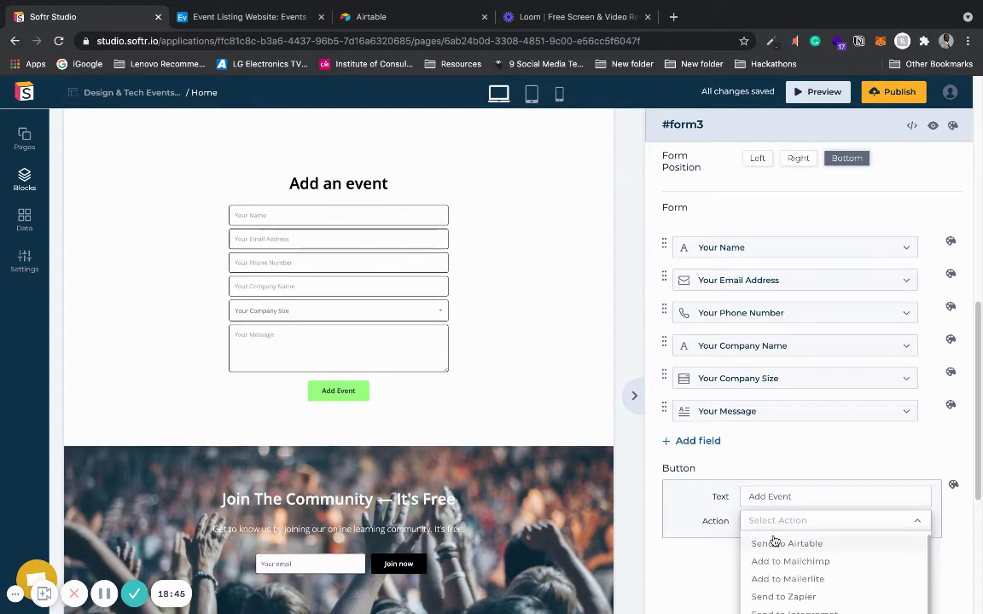
left_click(774, 543)
left_click(774, 543)
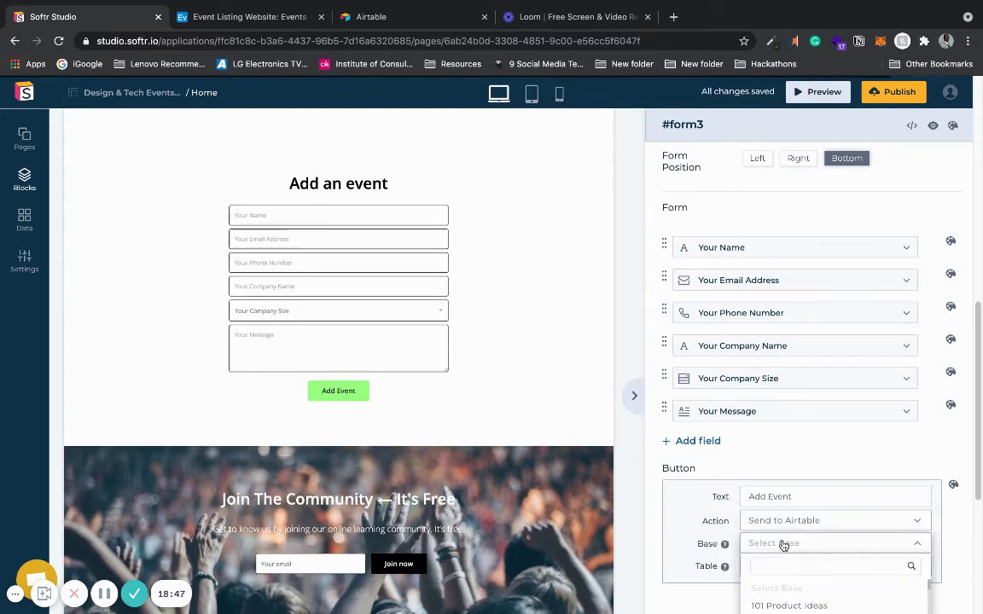
type("event list")
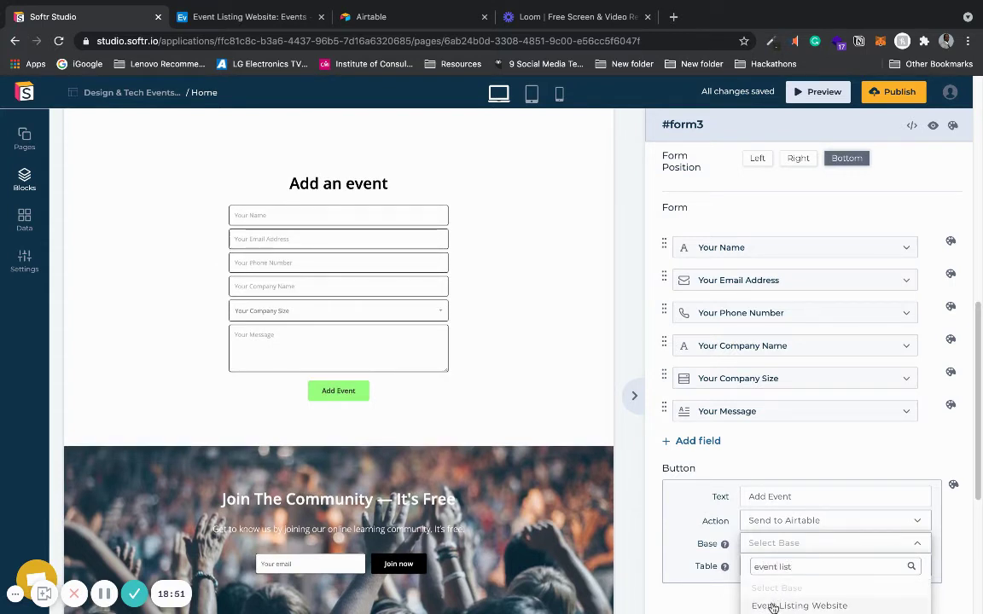
left_click(774, 605)
scroll(961, 524, "down", 2)
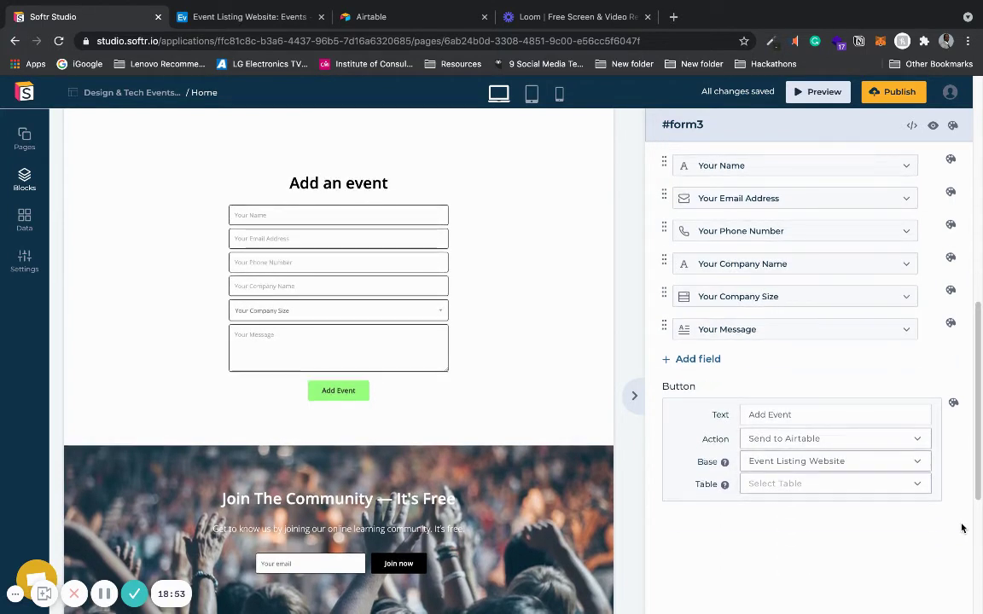
scroll(962, 528, "down", 1)
left_click(847, 459)
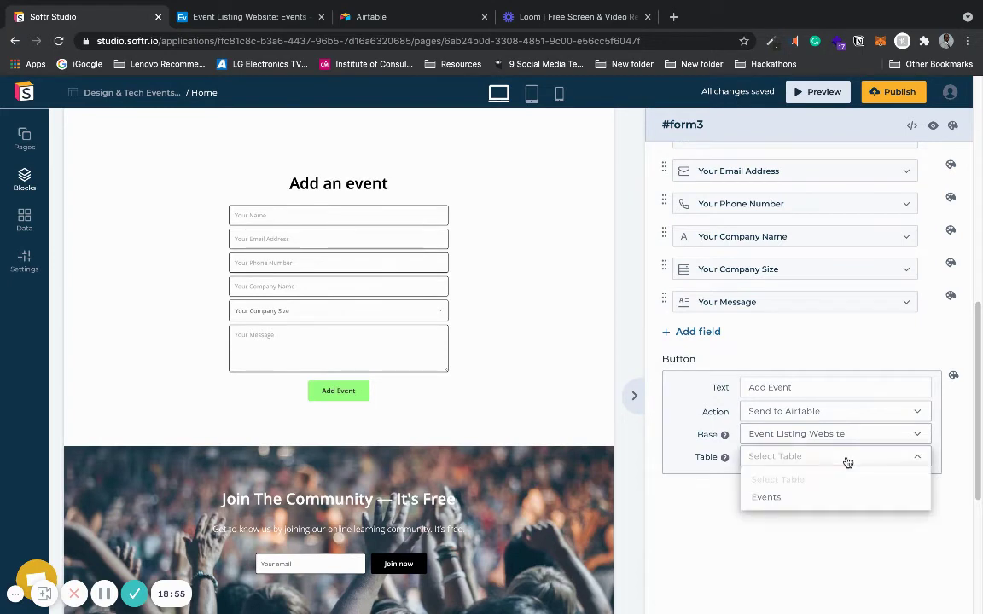
left_click(804, 503)
scroll(793, 341, "up", 1)
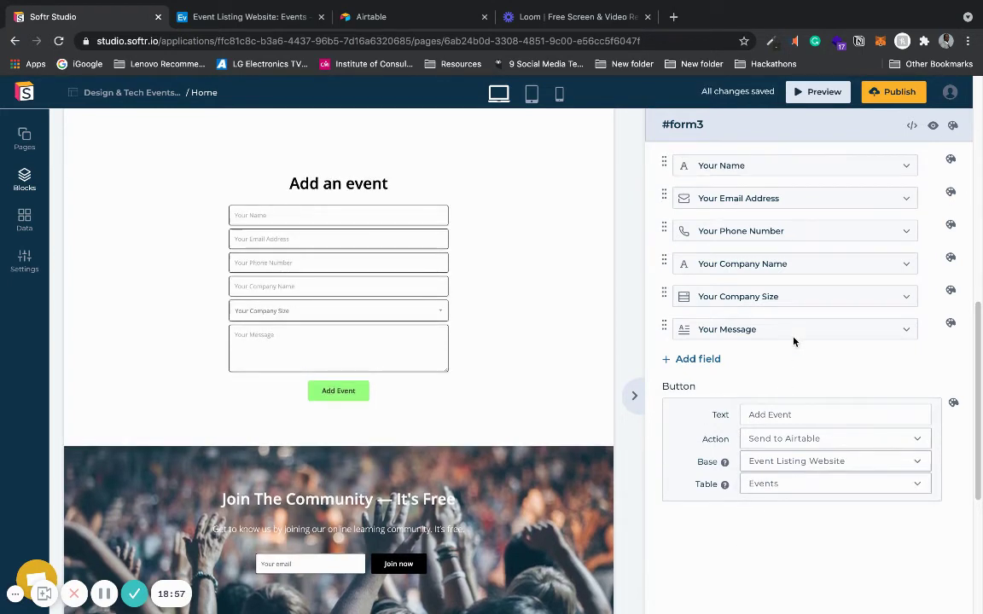
scroll(793, 342, "up", 3)
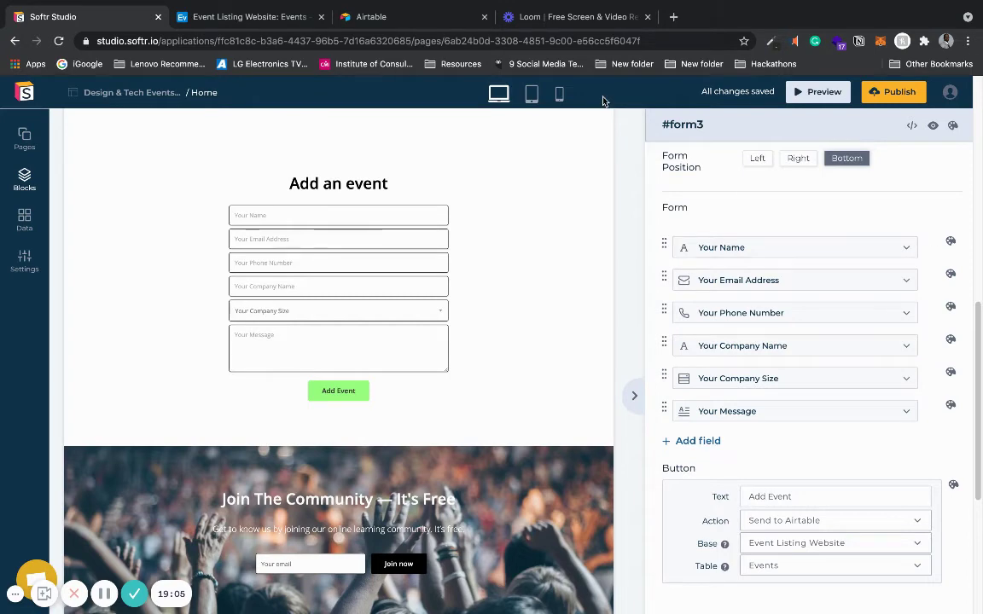
Step: Switch to the Events table in Airtable and widen the Month and Duration columns so their names show in full
left_click(394, 20)
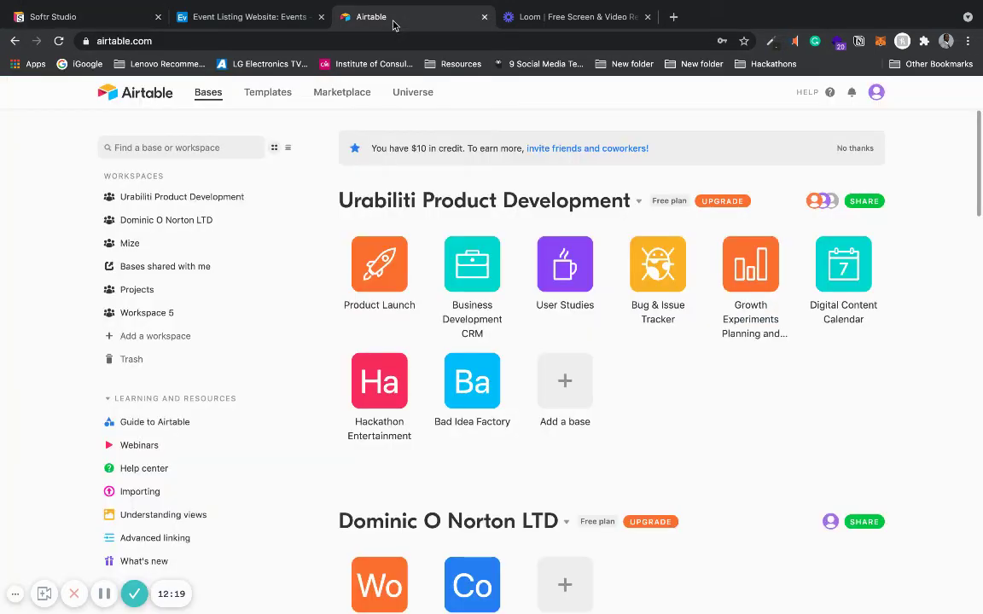
left_click(258, 17)
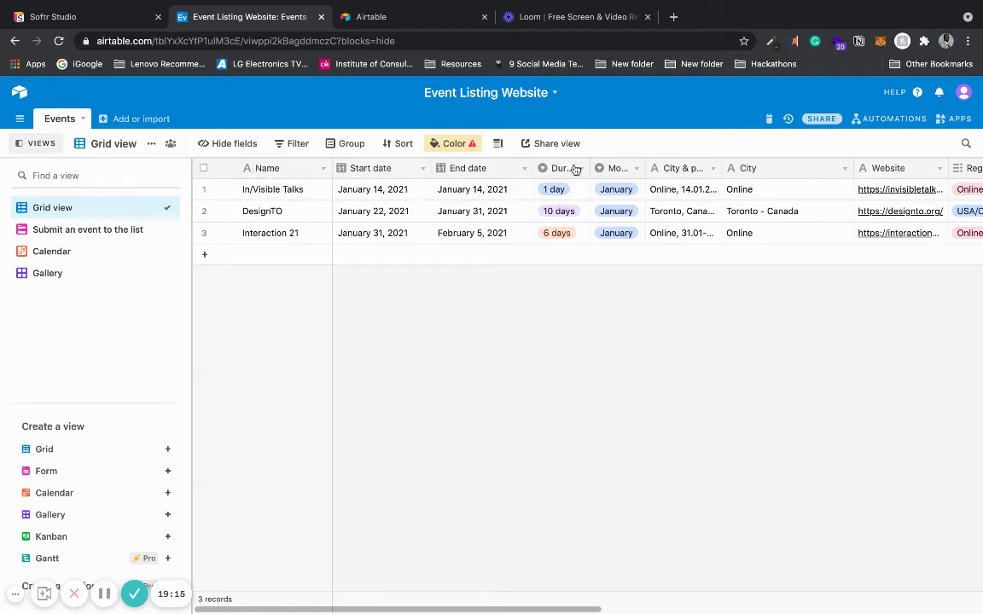
left_click_drag(644, 170, 719, 169)
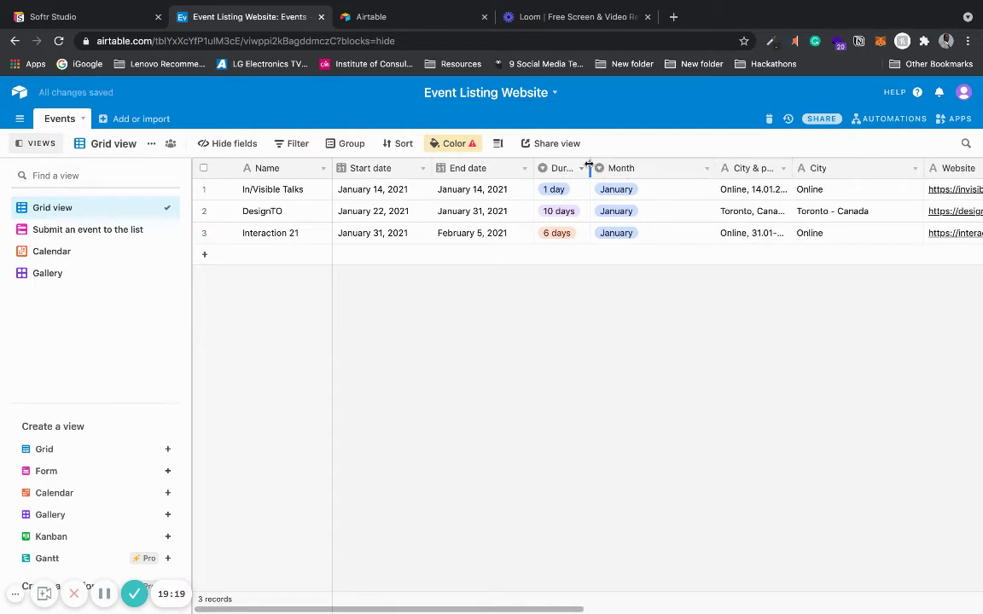
left_click_drag(588, 164, 638, 166)
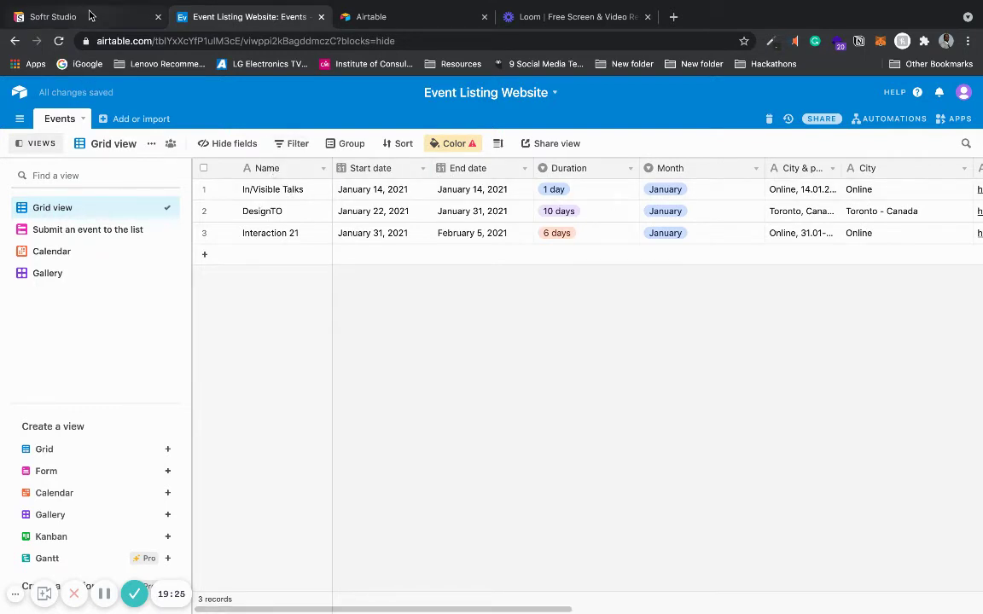
Step: Back in Softr, remove every field from the "Add an event" form except Your Name
left_click(91, 16)
mouse_move(908, 247)
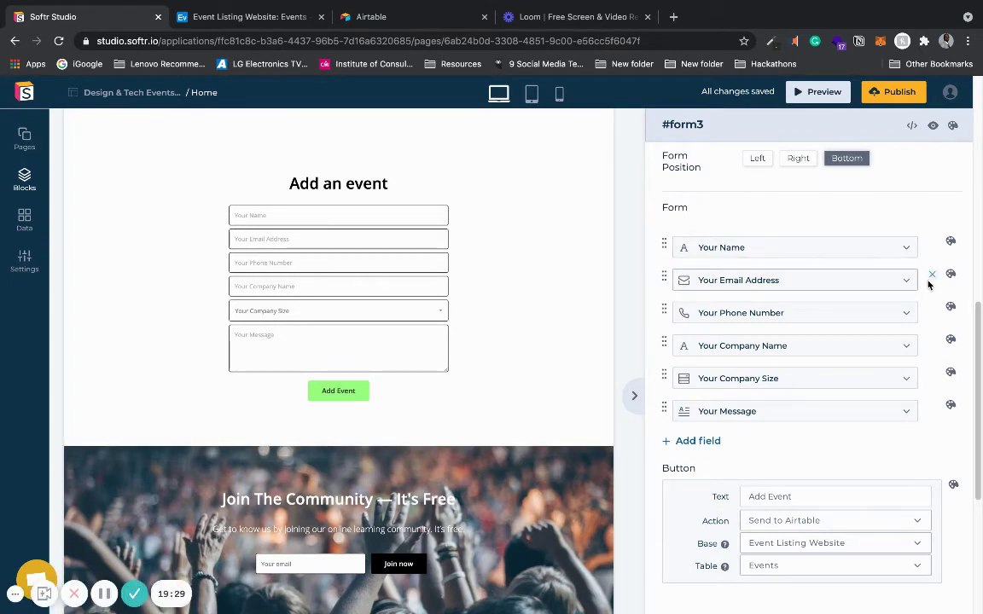
left_click(930, 280)
left_click(931, 280)
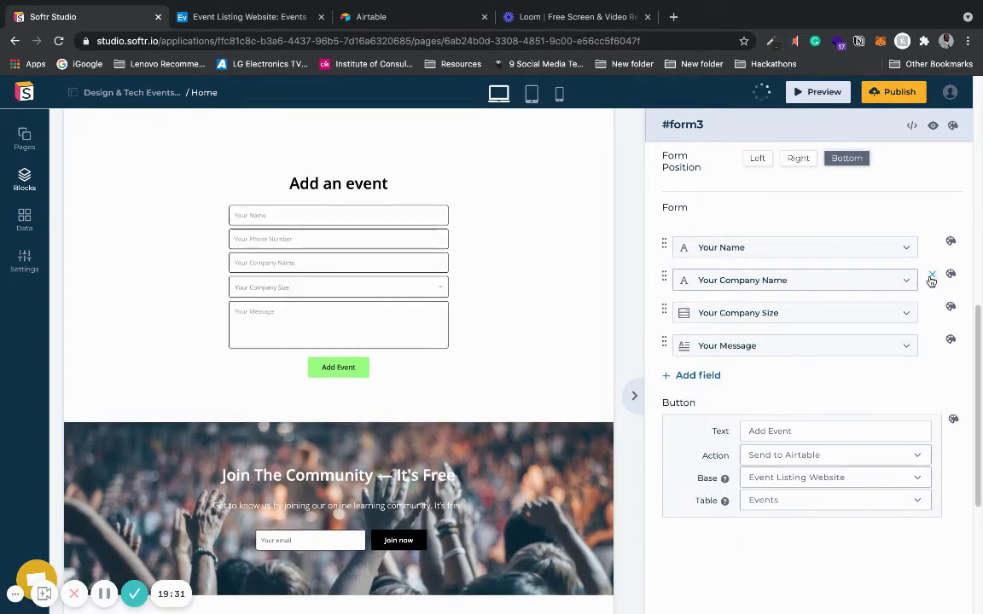
left_click(931, 279)
left_click(931, 279)
left_click(931, 280)
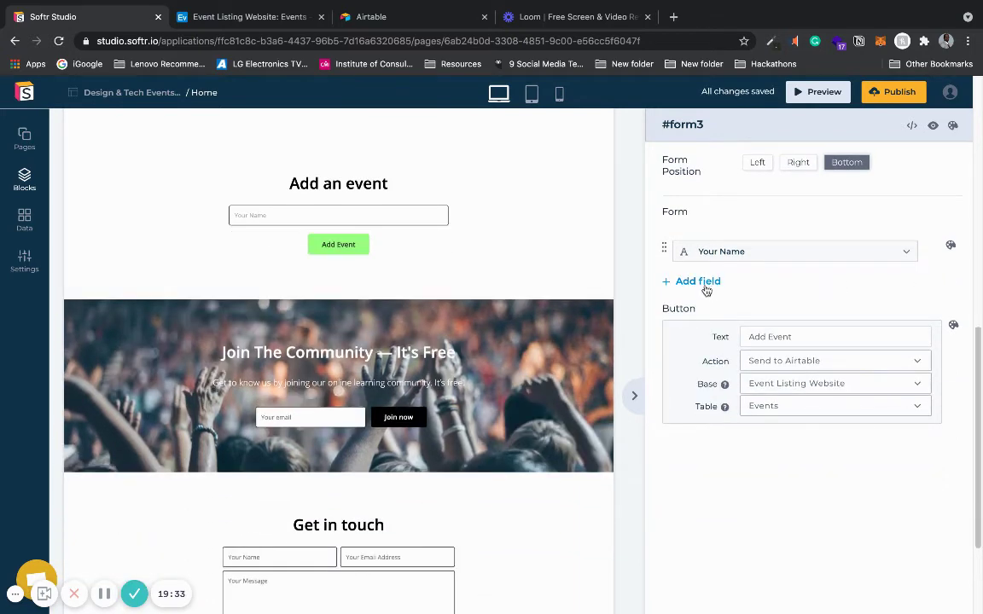
Step: Add two new fields to the form and set the first new field's type to Date
left_click(704, 286)
left_click(703, 311)
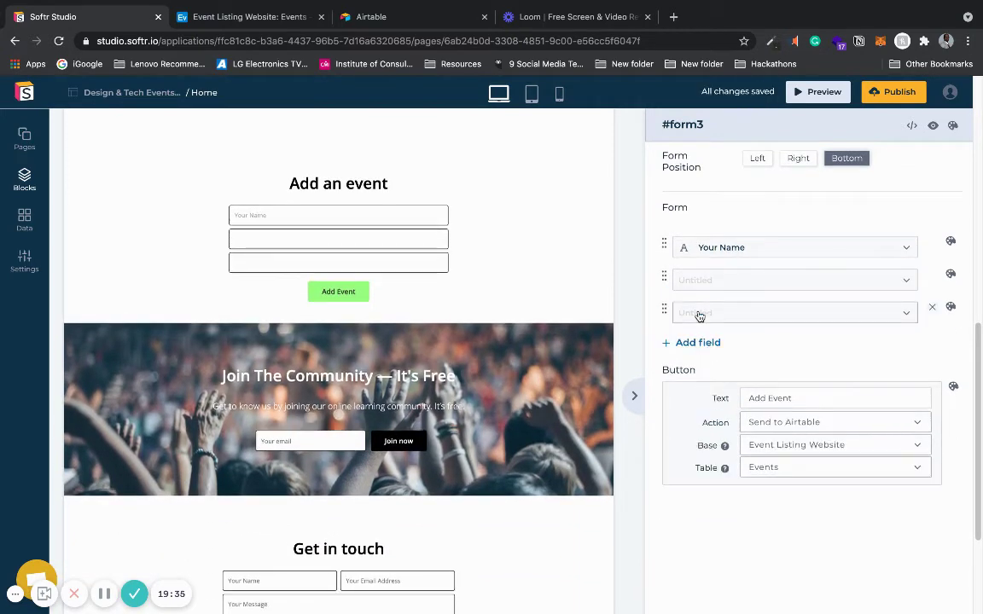
left_click(707, 281)
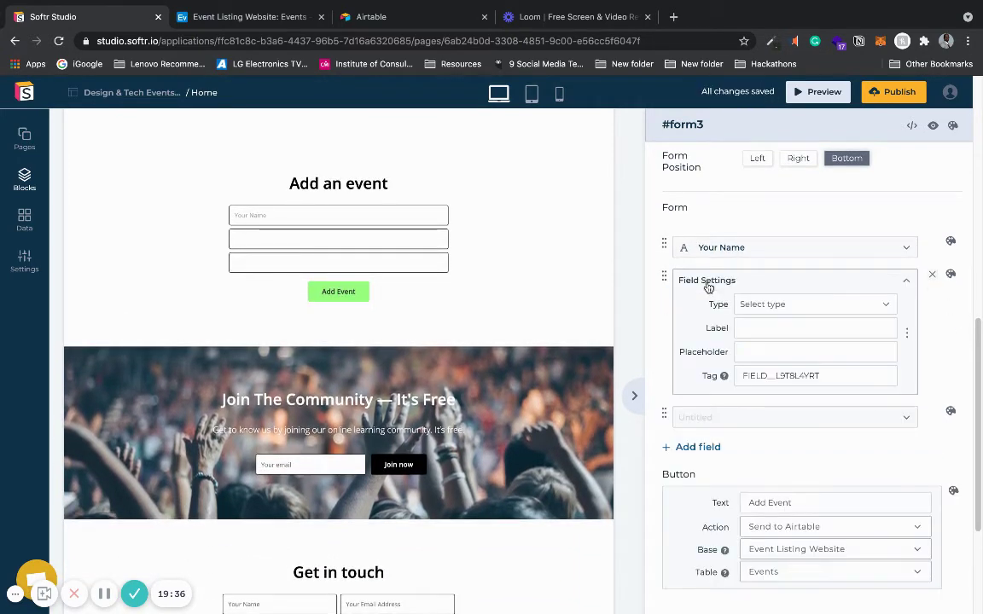
left_click(792, 305)
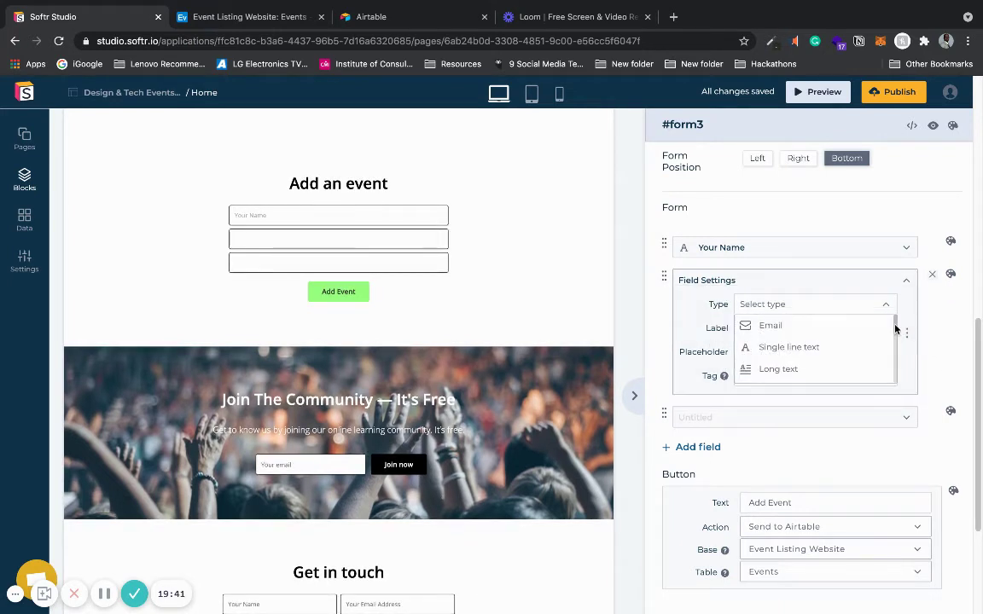
left_click_drag(897, 333, 892, 379)
left_click(846, 372)
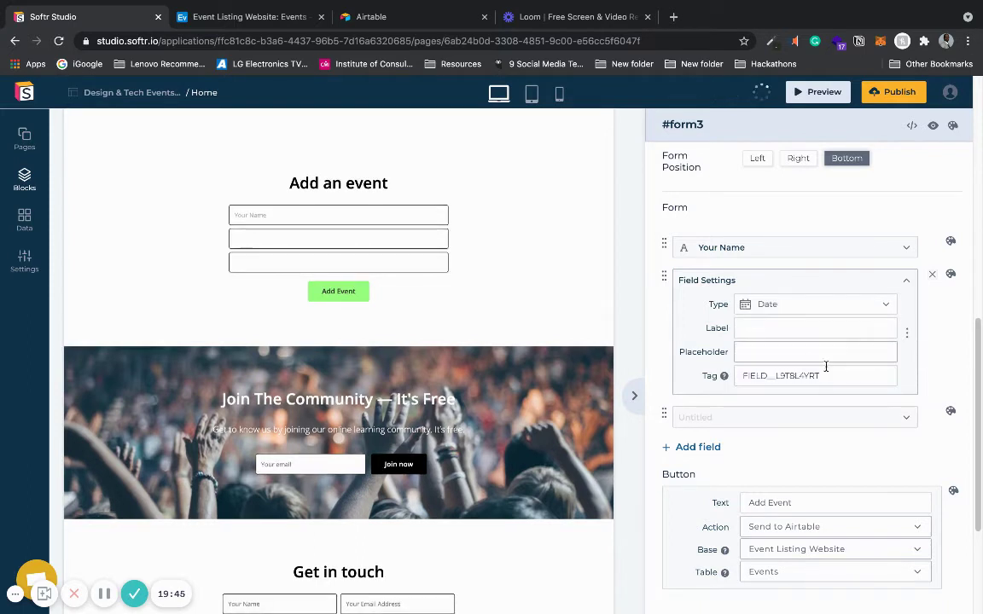
Step: Check the start column's name in the Airtable Events table and set the first date field's tag to "Start date"
left_click_drag(834, 376, 742, 375)
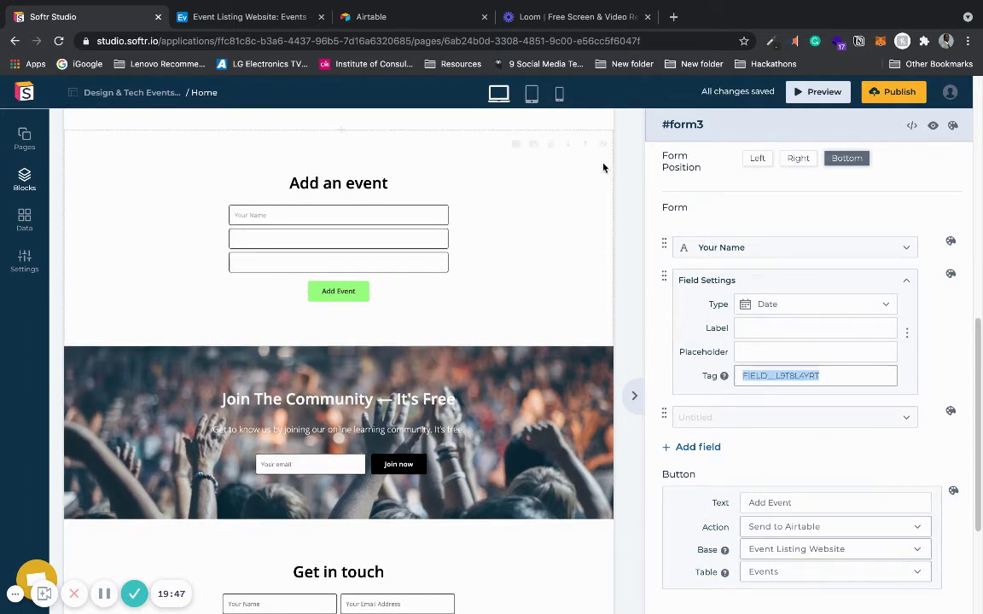
left_click(409, 17)
left_click(291, 17)
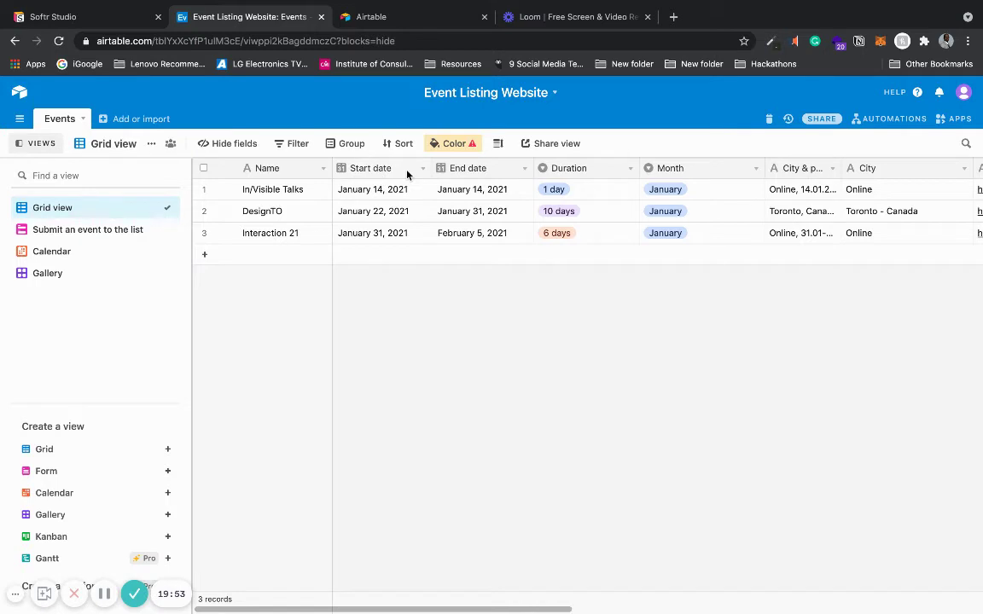
left_click(51, 17)
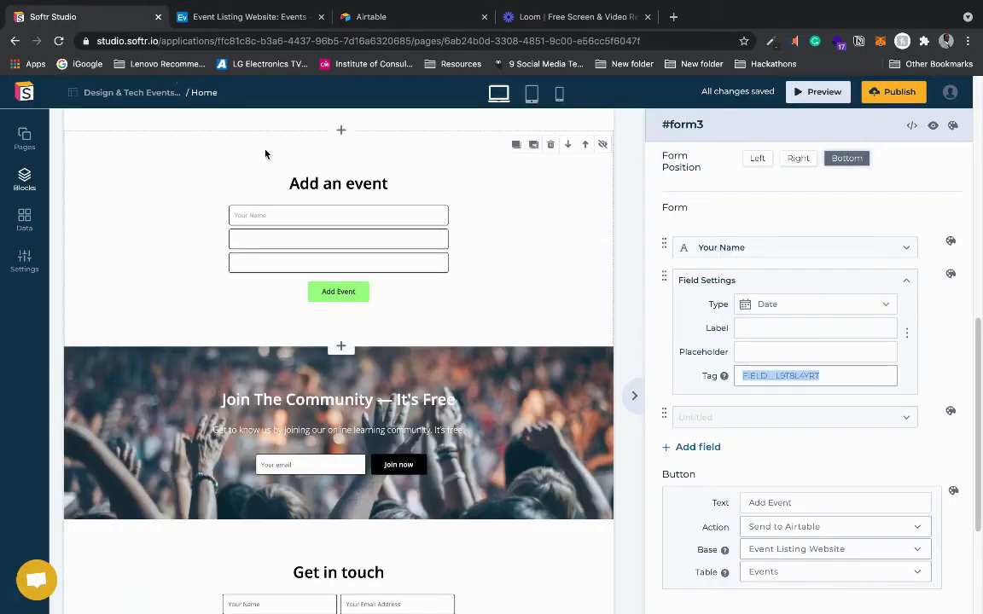
type("Start")
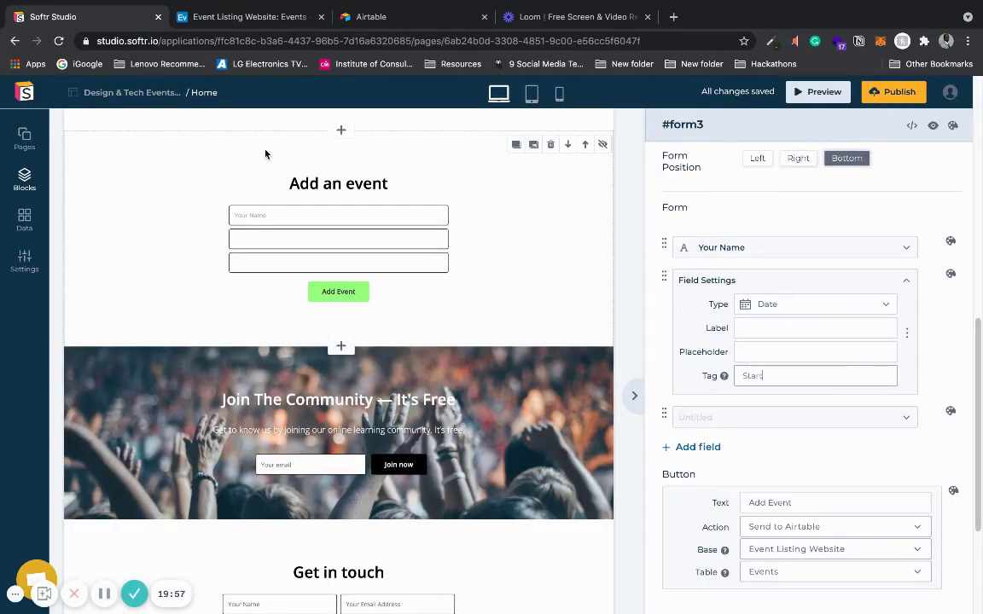
type(" date")
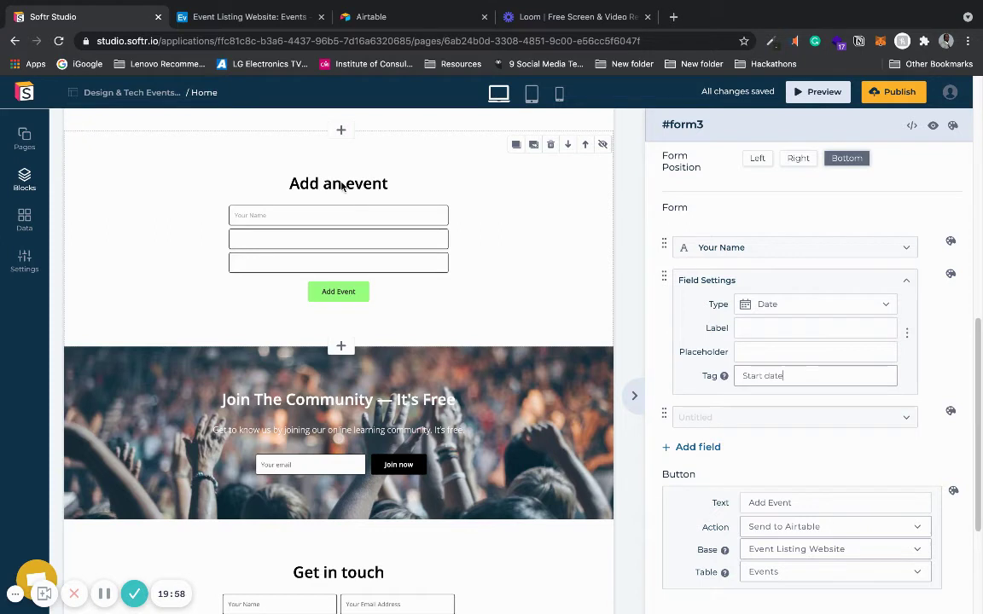
Step: Label the form's first date field "Enter Start Date"
left_click(759, 329)
type("Enter St")
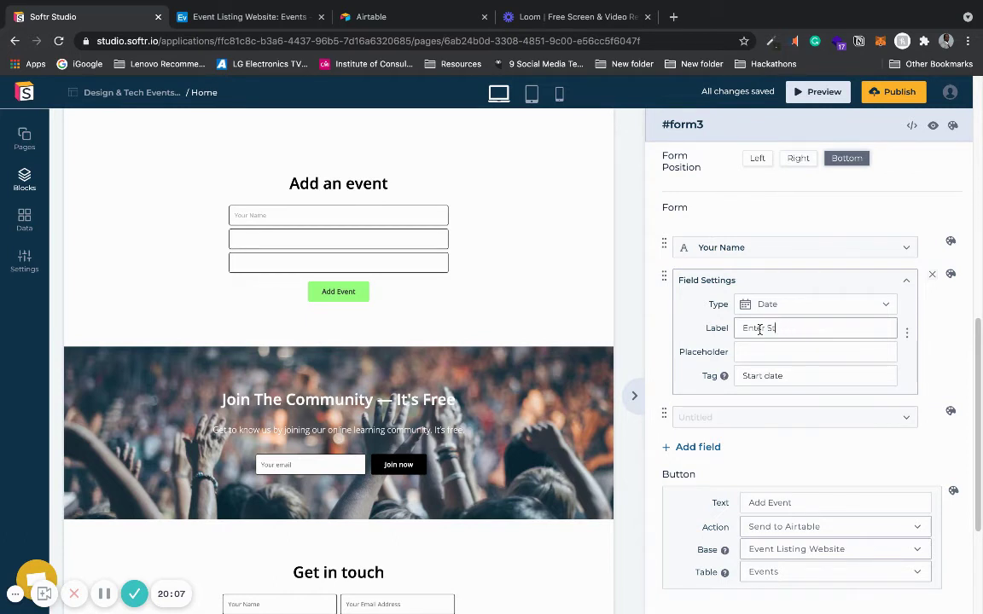
type("ae")
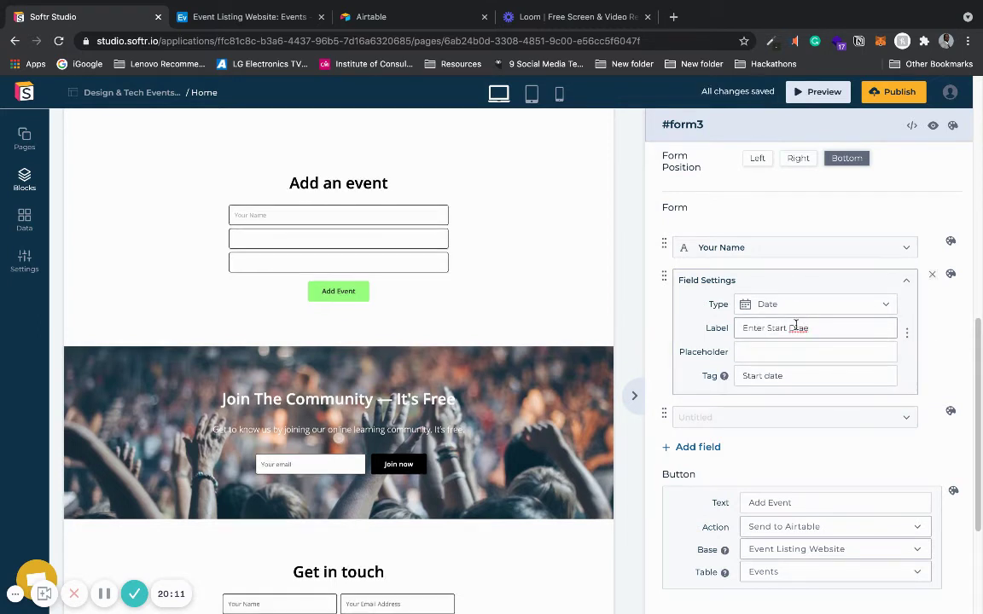
left_click(802, 329)
key("BackSpace")
key("BackSpace")
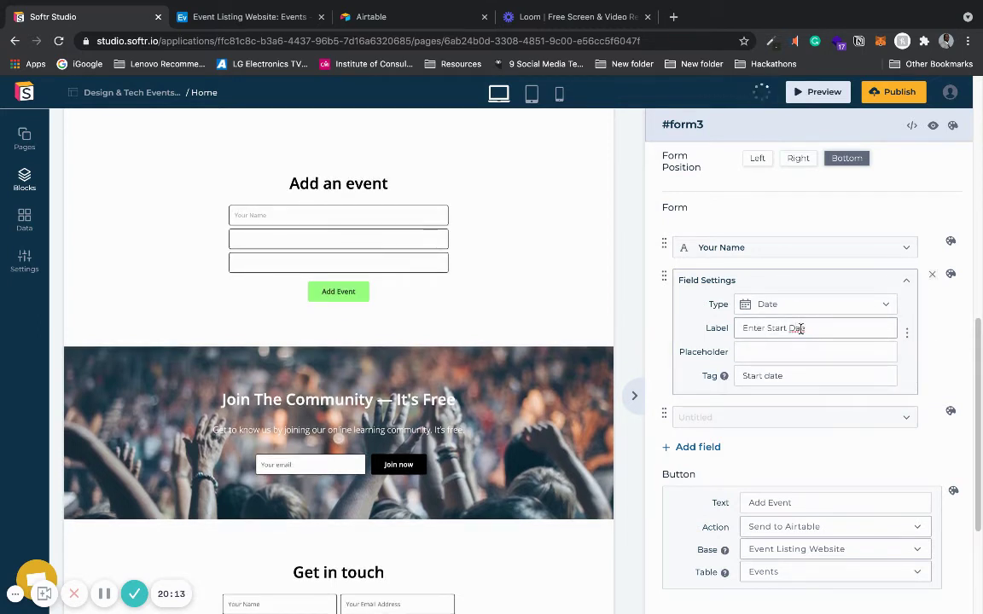
type("ate")
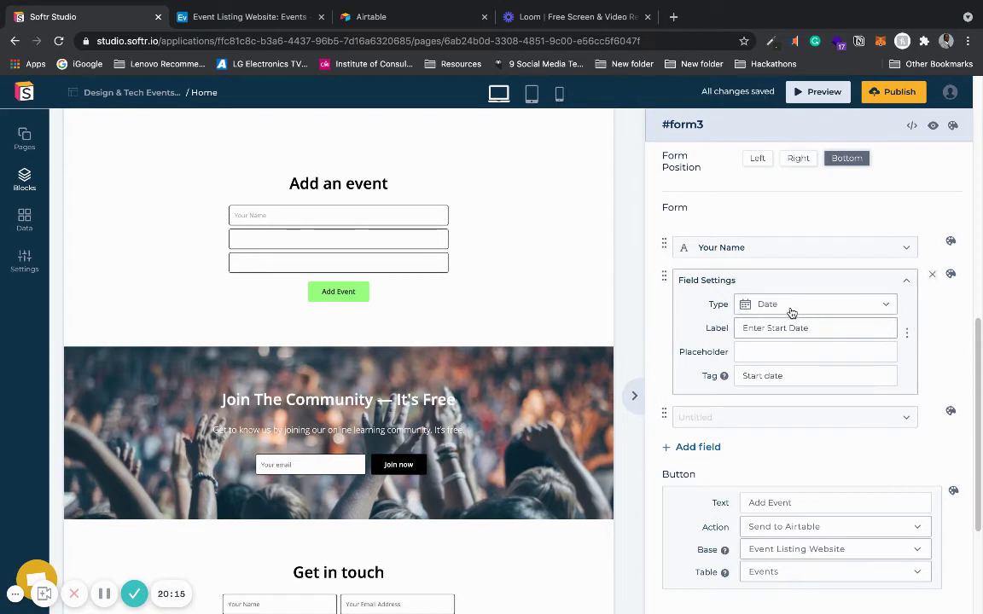
Step: Give the second new form field the tag "End date" and the label "Enter End Date"
left_click(775, 418)
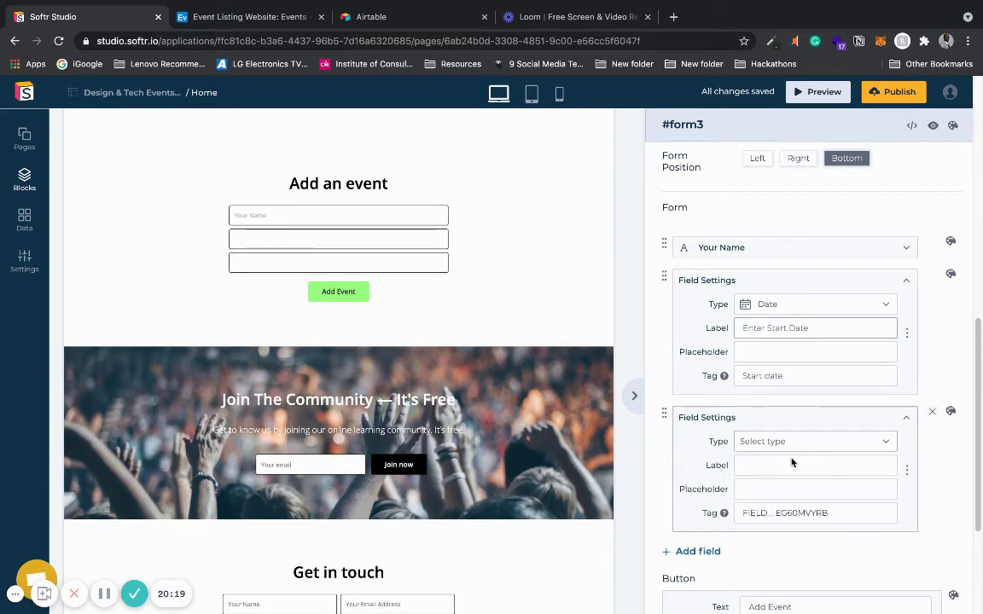
mouse_move(833, 512)
left_mouse_down()
mouse_move(741, 512)
mouse_move(822, 512)
left_mouse_up()
left_click(748, 512)
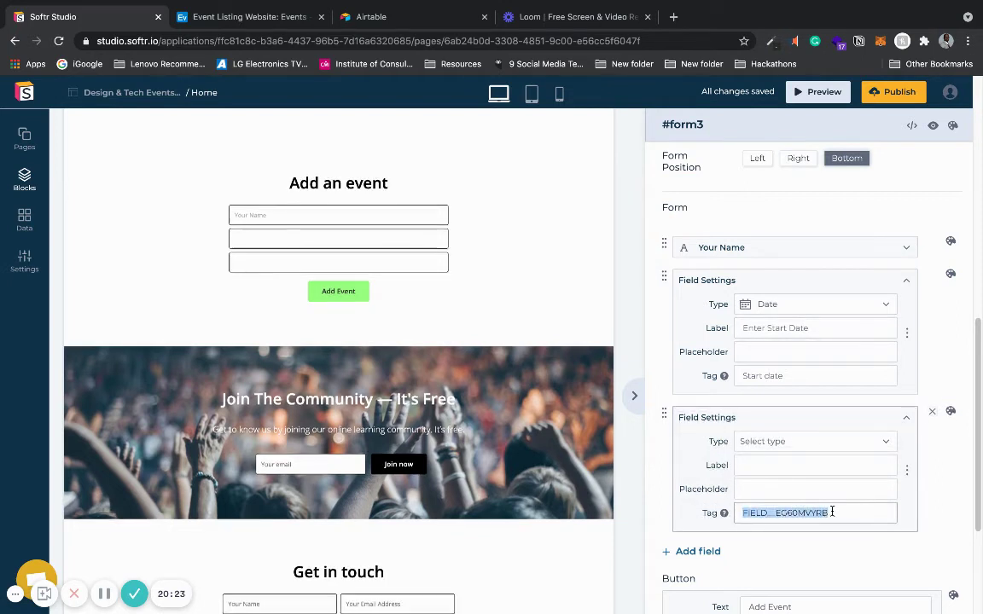
type("End date")
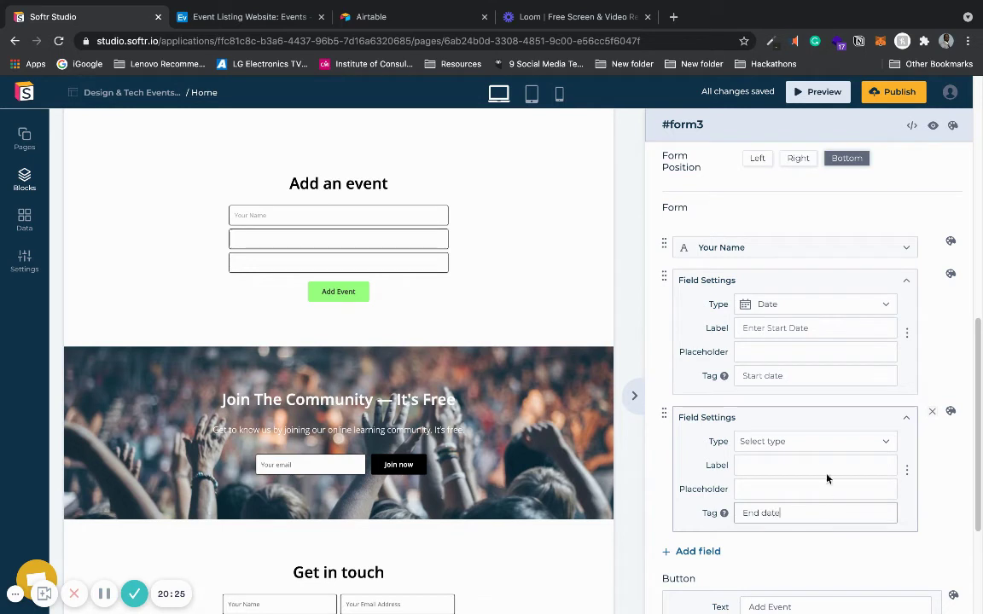
left_click(803, 469)
type("Enter End Date")
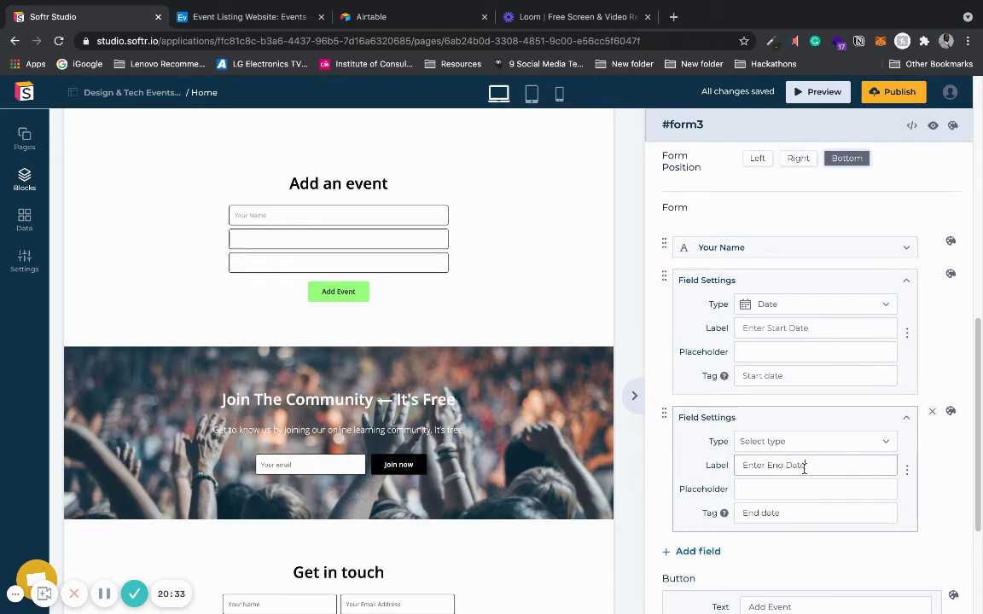
left_click(790, 488)
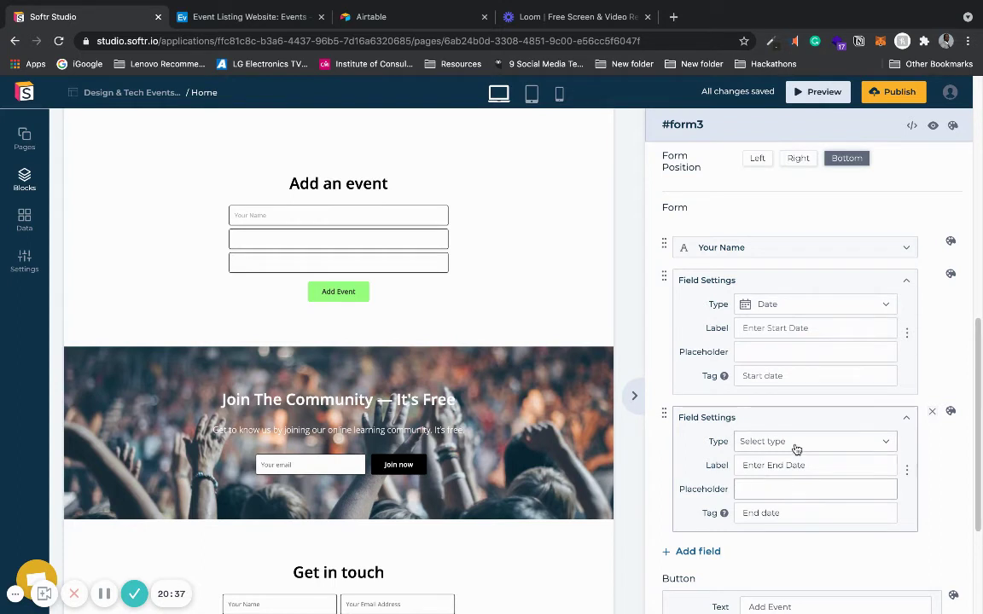
Step: Set the end date field's type to Date and collapse the settings of both date fields
left_click(795, 447)
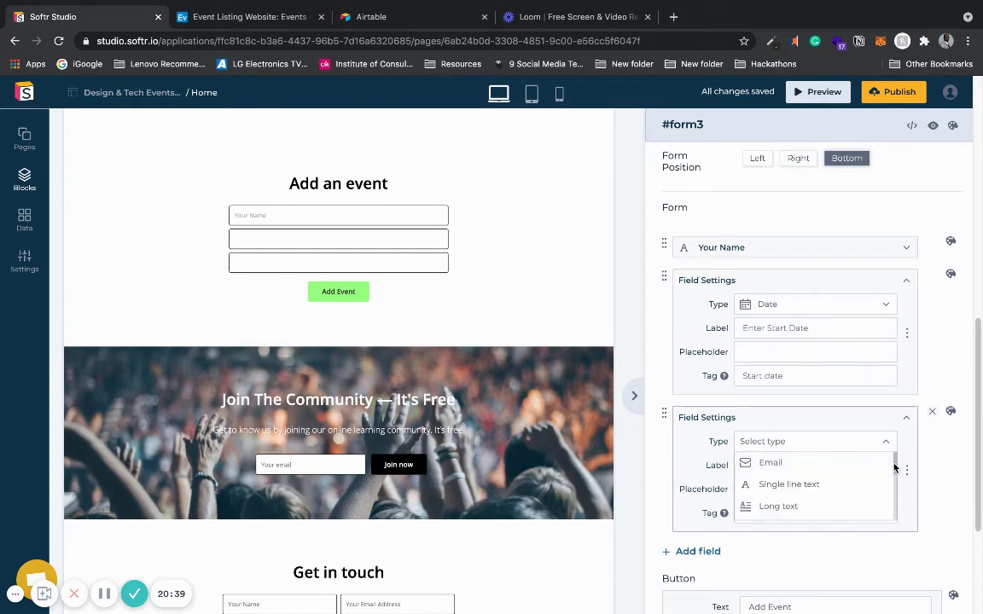
left_click_drag(894, 467, 893, 517)
left_click(847, 509)
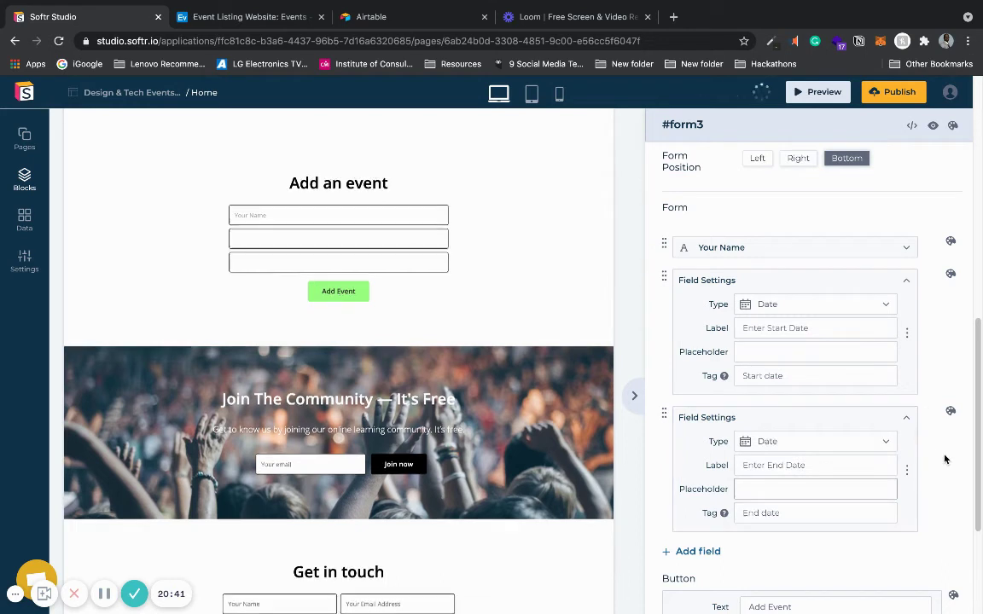
left_click(800, 417)
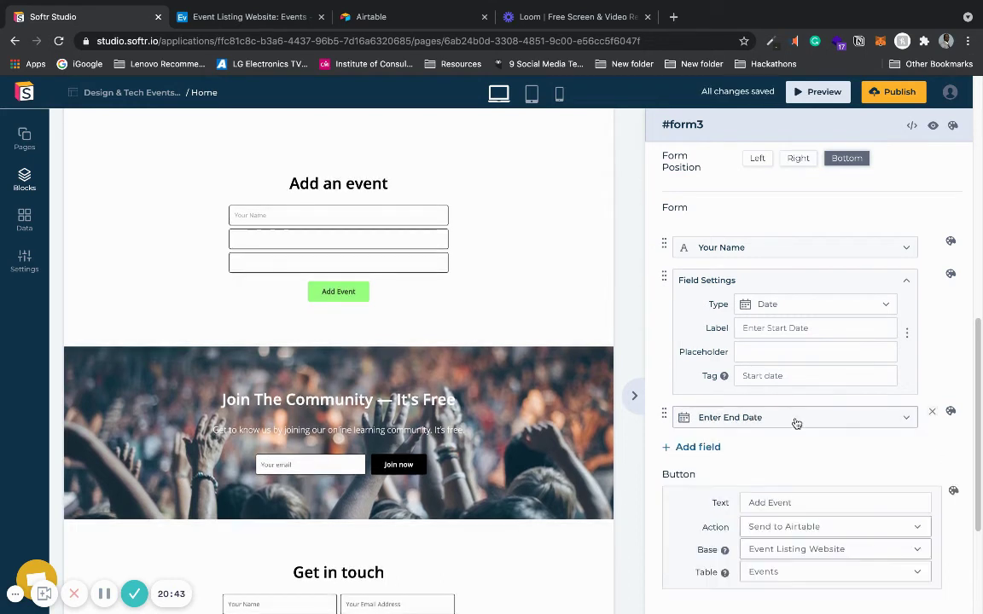
left_click(768, 280)
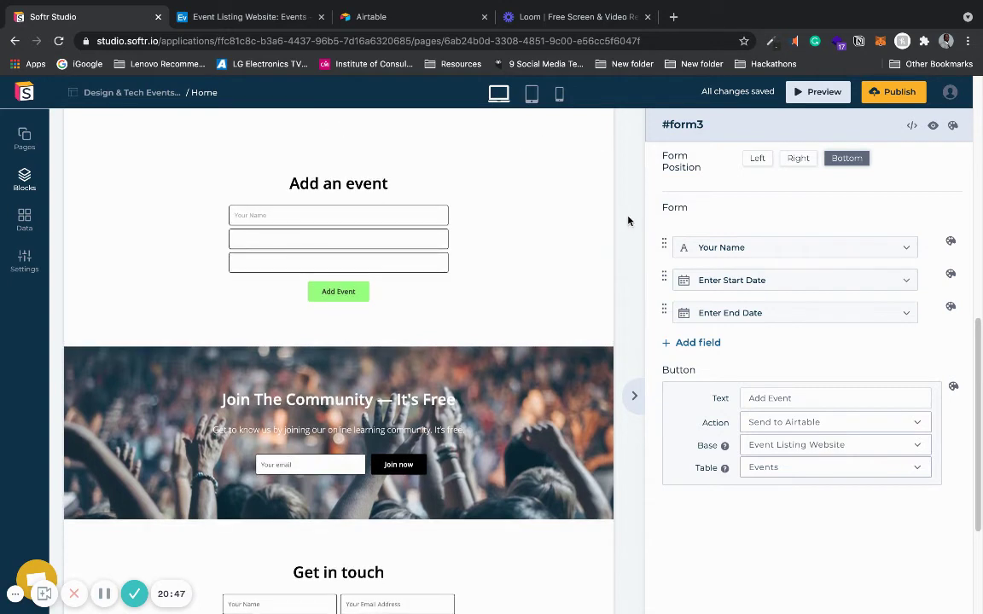
Step: Preview the home page and go to its "Add an event" form
scroll(628, 221, "down", 1)
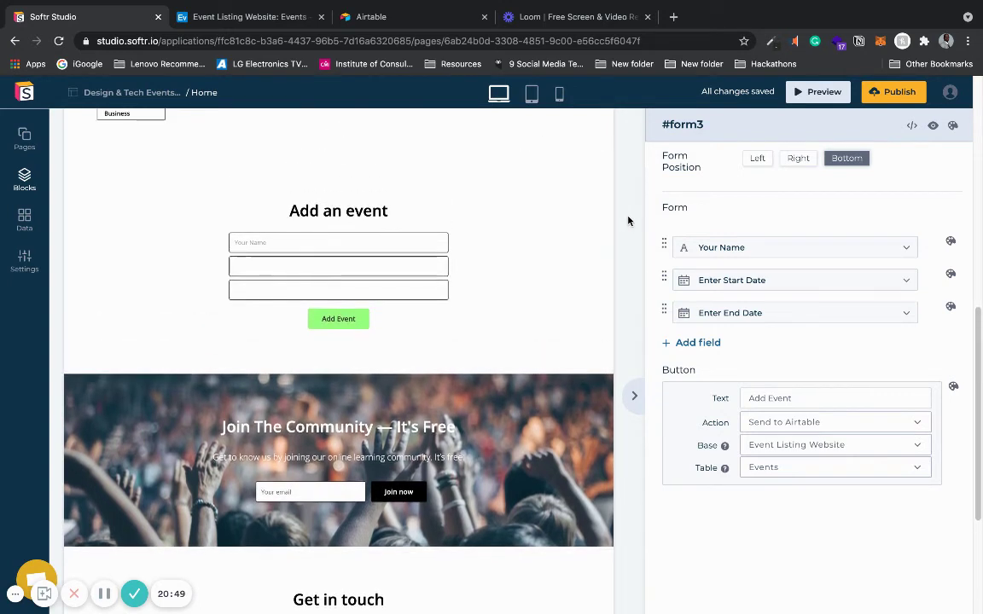
left_click(816, 93)
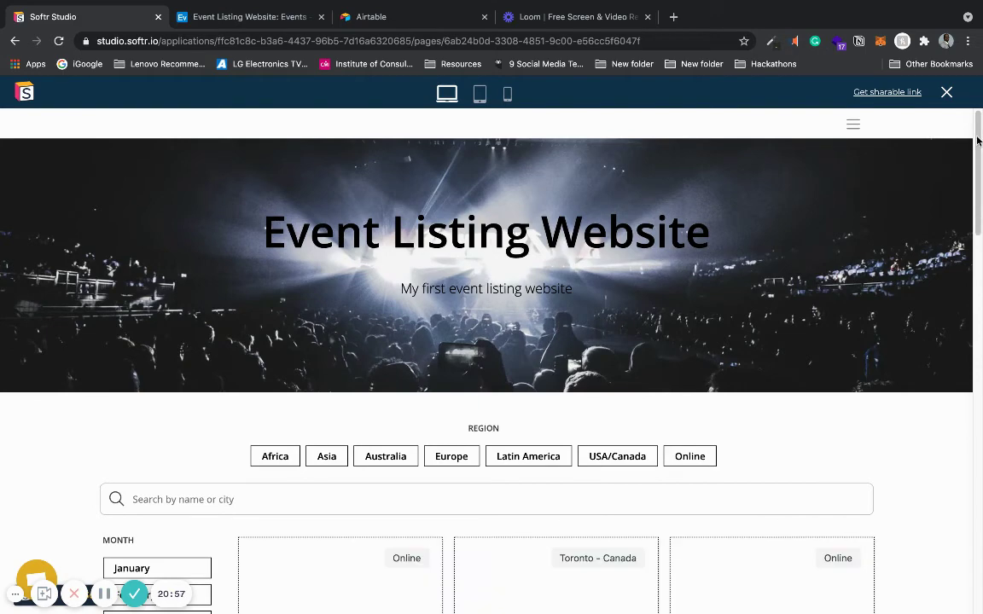
left_click(853, 125)
left_click(796, 131)
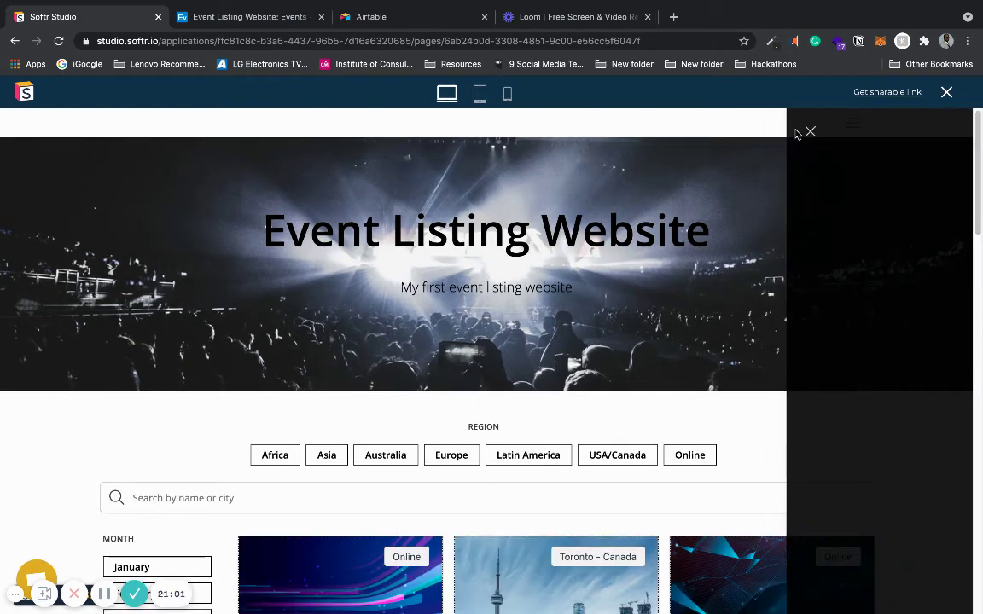
left_click_drag(979, 129, 976, 339)
scroll(685, 312, "down", 2)
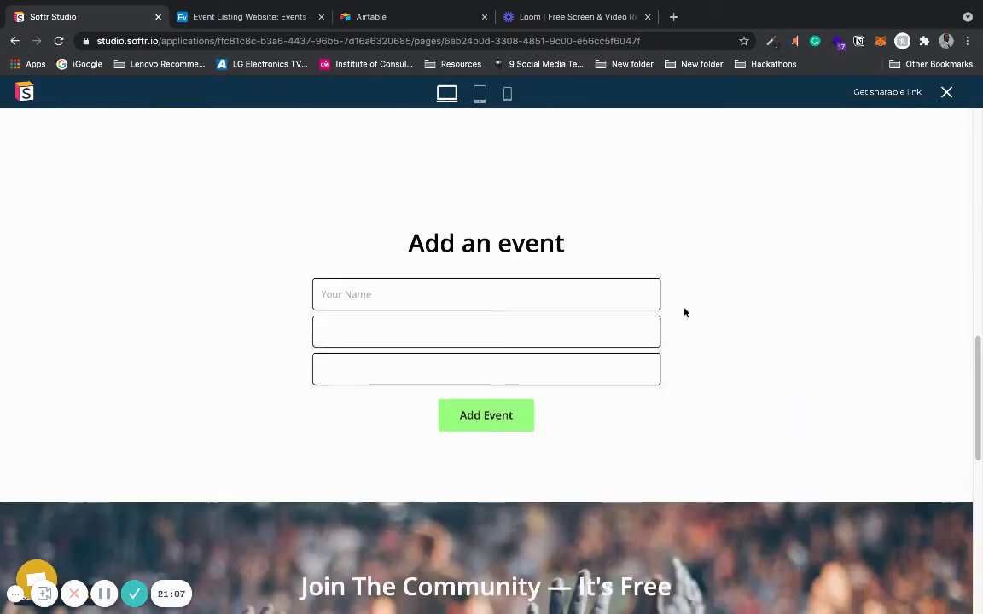
Step: Try to submit the previewed "Add an event" form with "My First Event", start date April 24, 2021 and end date April 25, 2021
left_click(530, 299)
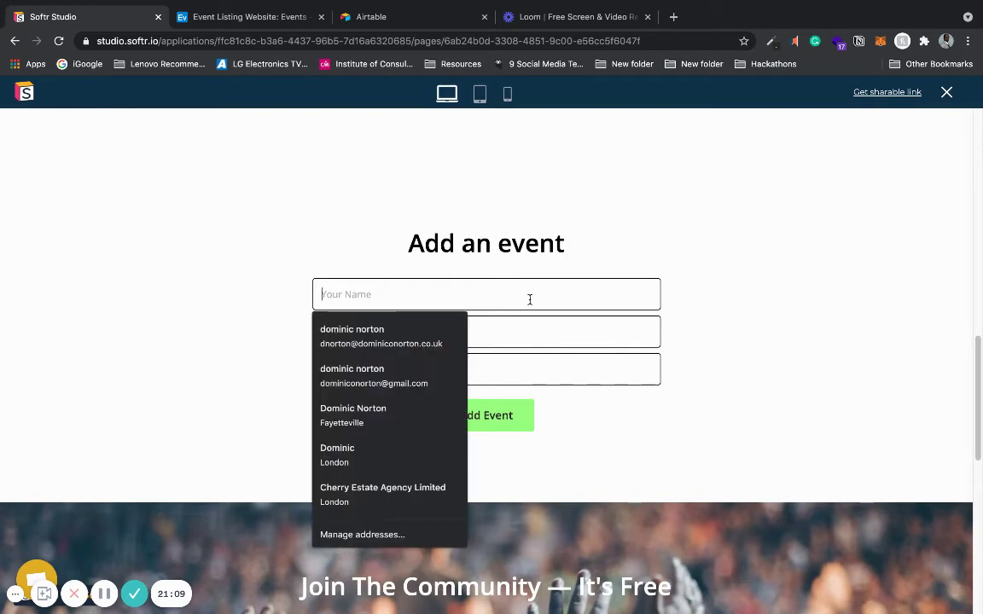
type("My First ")
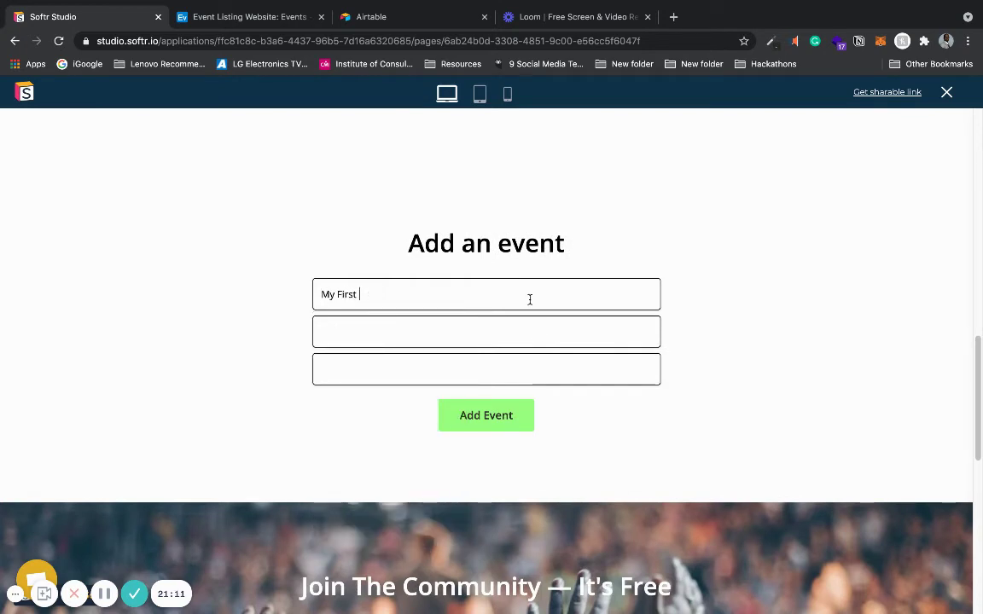
type("Event")
left_click(426, 339)
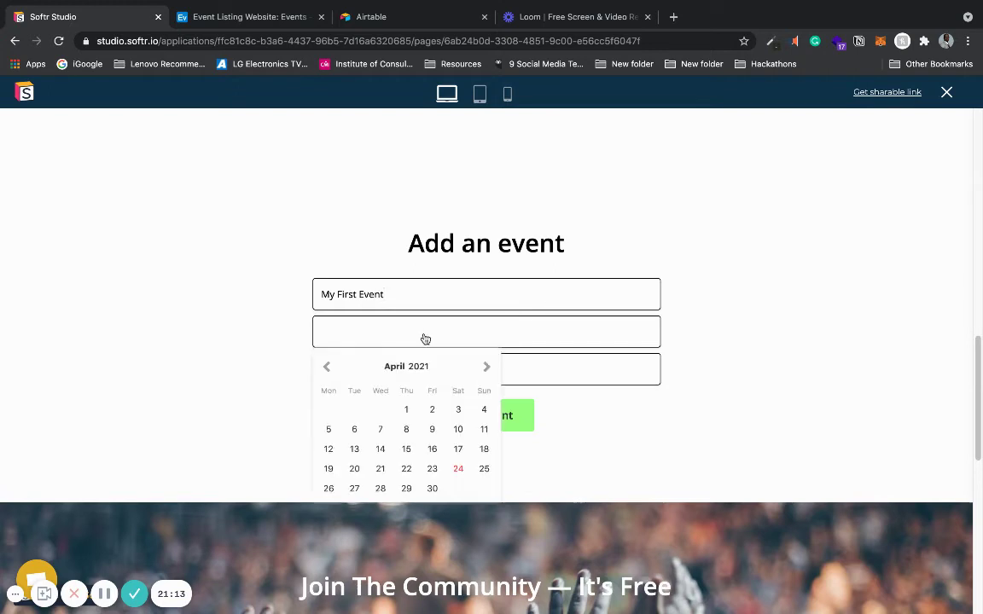
left_click(459, 469)
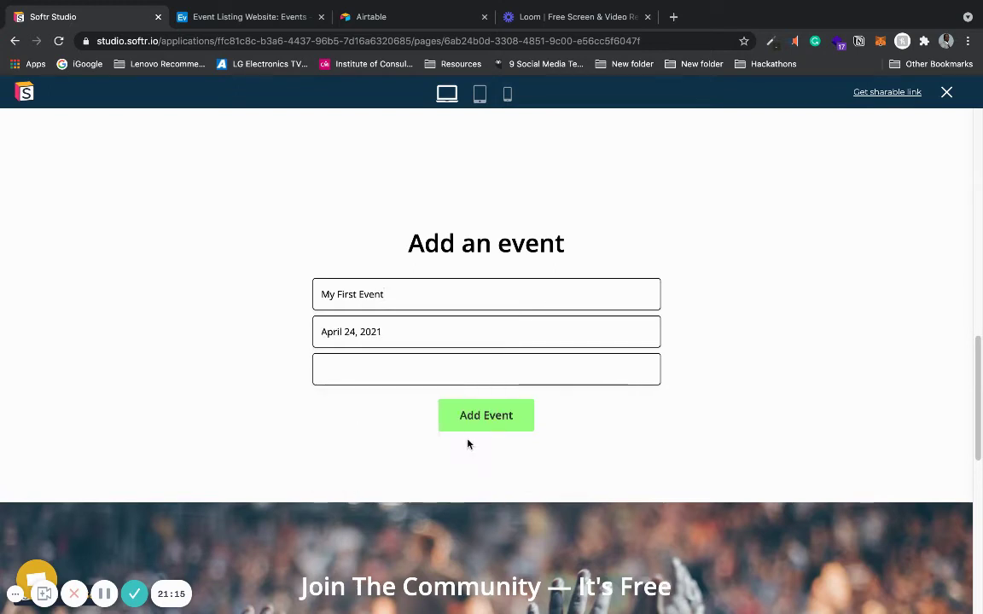
left_click(494, 372)
left_click(485, 507)
left_click(493, 416)
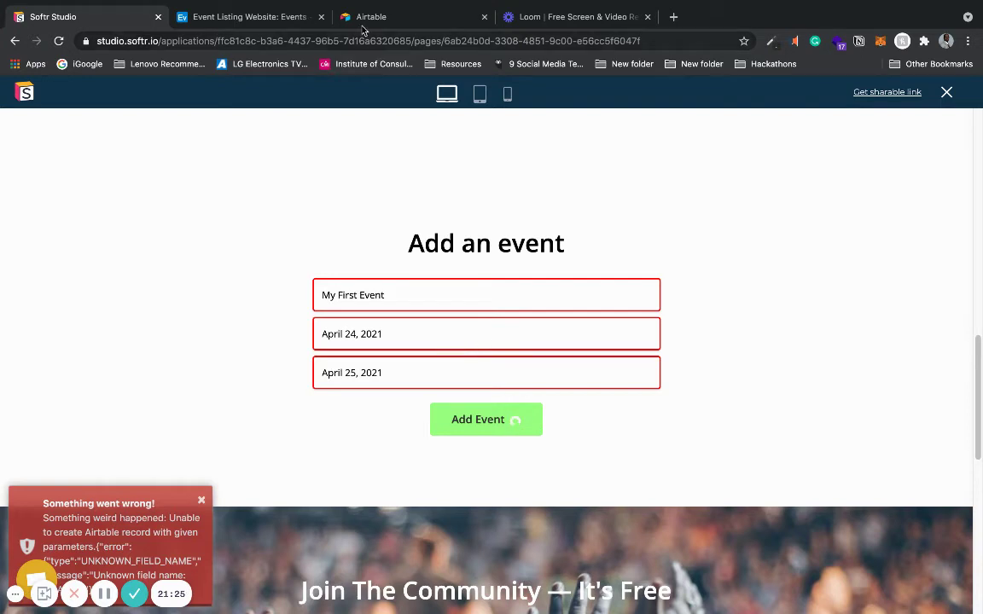
Step: Exit the preview and change the form's name field tag to "Name", checking it against the column name in the Airtable Events table
left_click(945, 92)
left_click(791, 254)
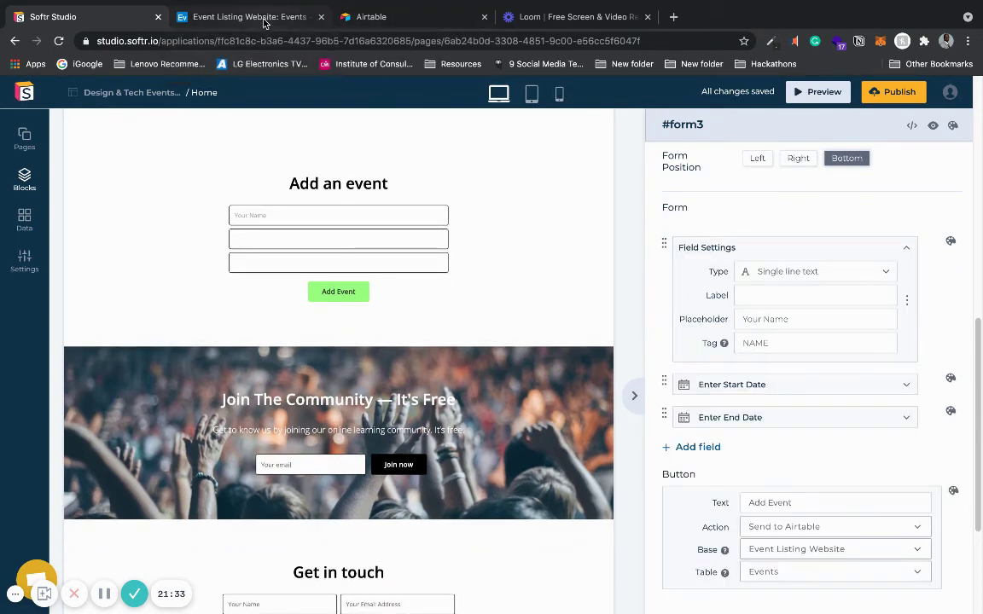
left_click(256, 17)
left_click(124, 23)
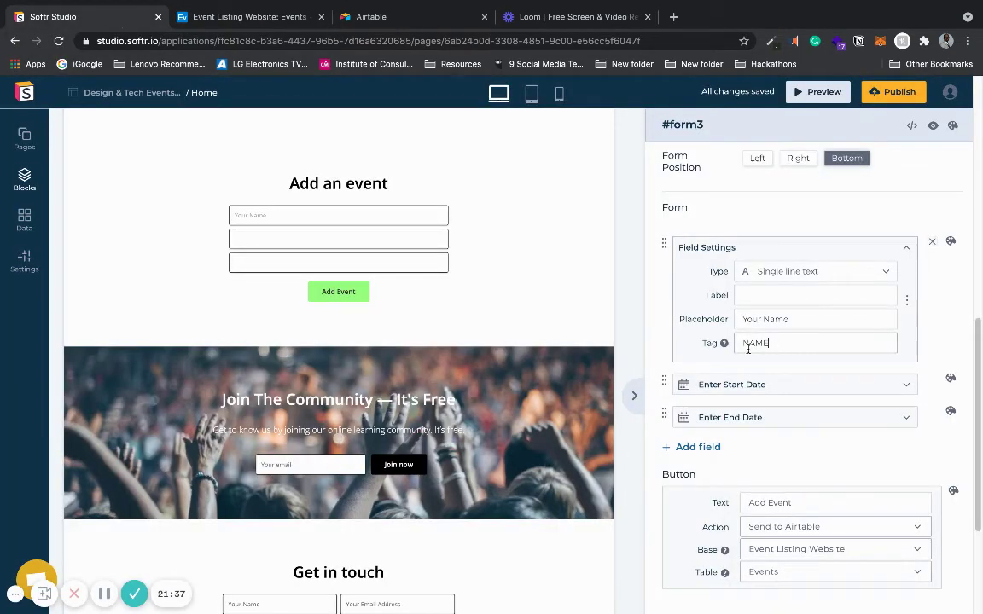
left_click_drag(768, 343, 752, 342)
type("ame")
left_click(181, 16)
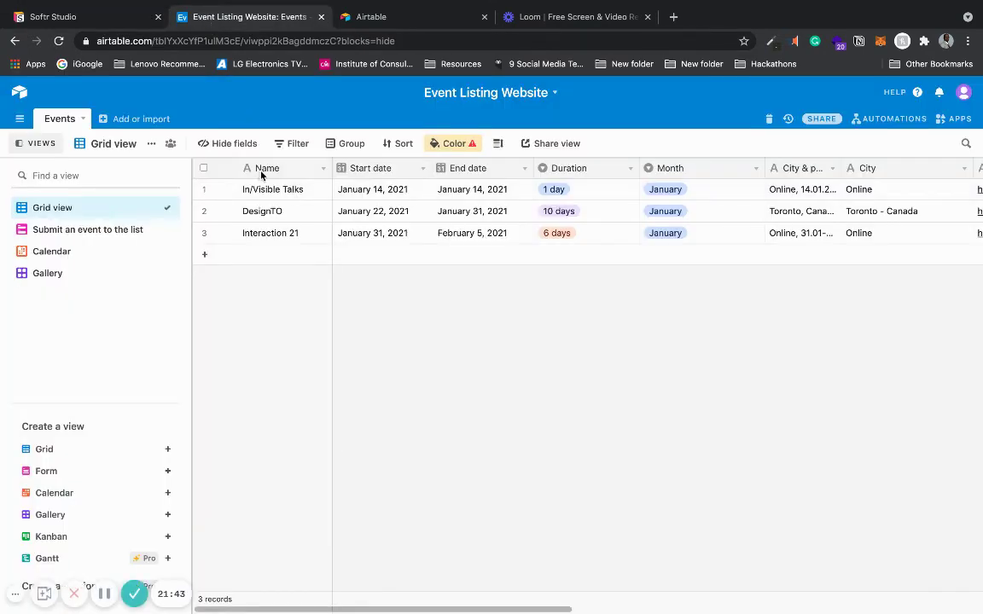
left_click(104, 16)
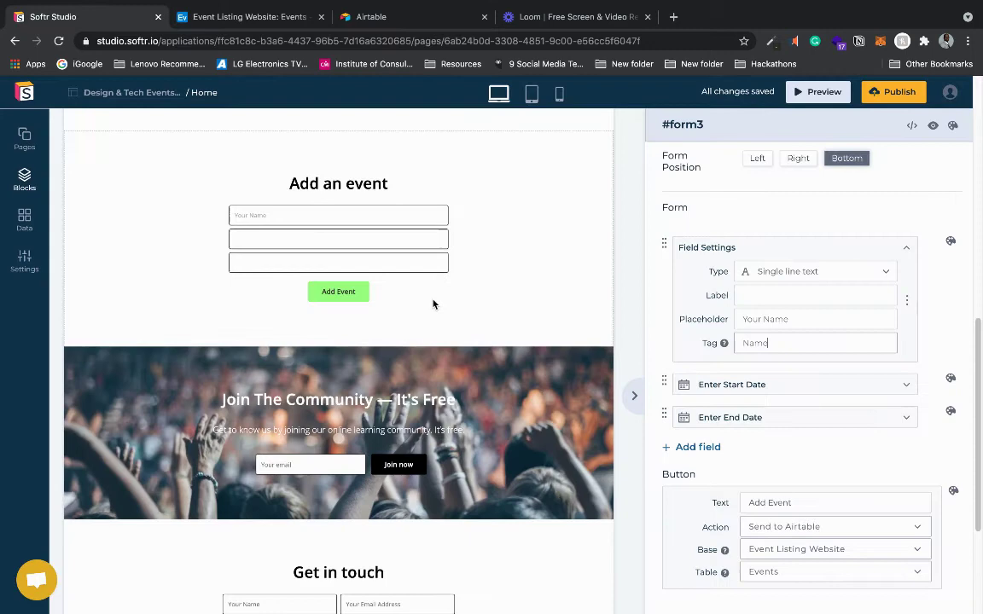
Step: Preview the page again and submit "My first event" with start date April 24, 2021 and end date April 25, 2021
left_click(814, 94)
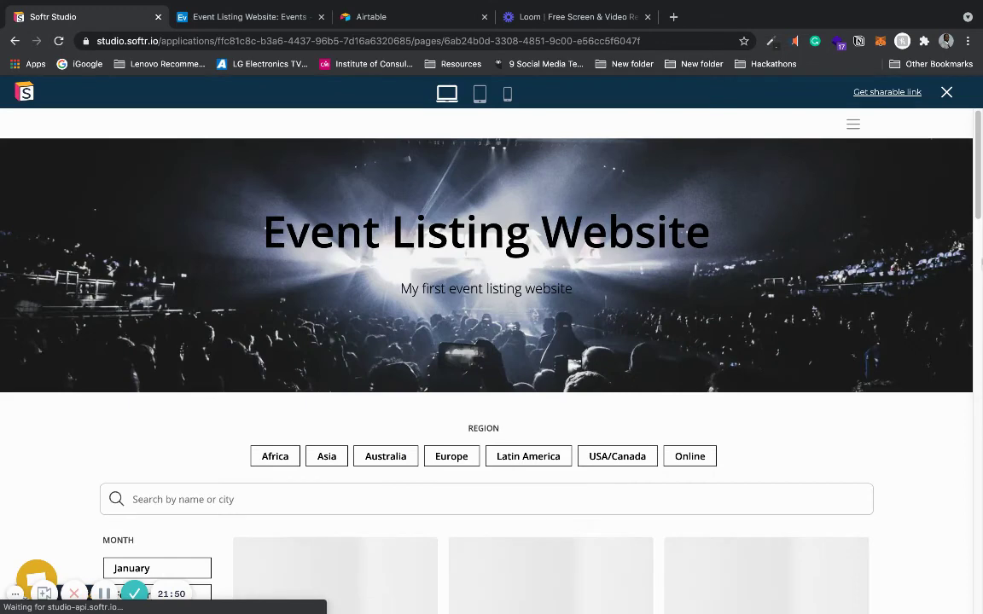
left_click_drag(976, 268, 977, 377)
left_click(515, 399)
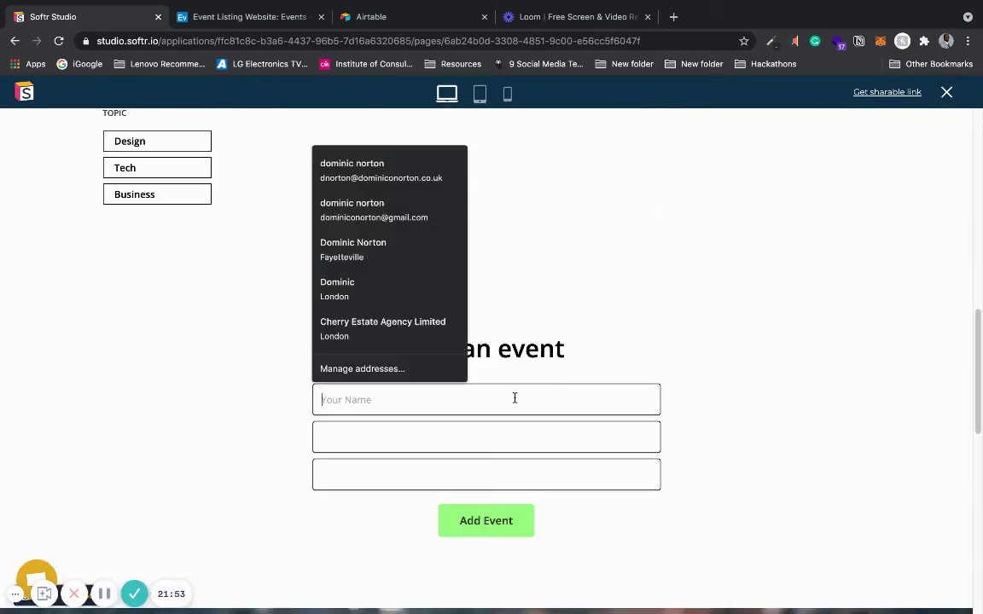
type("My first event")
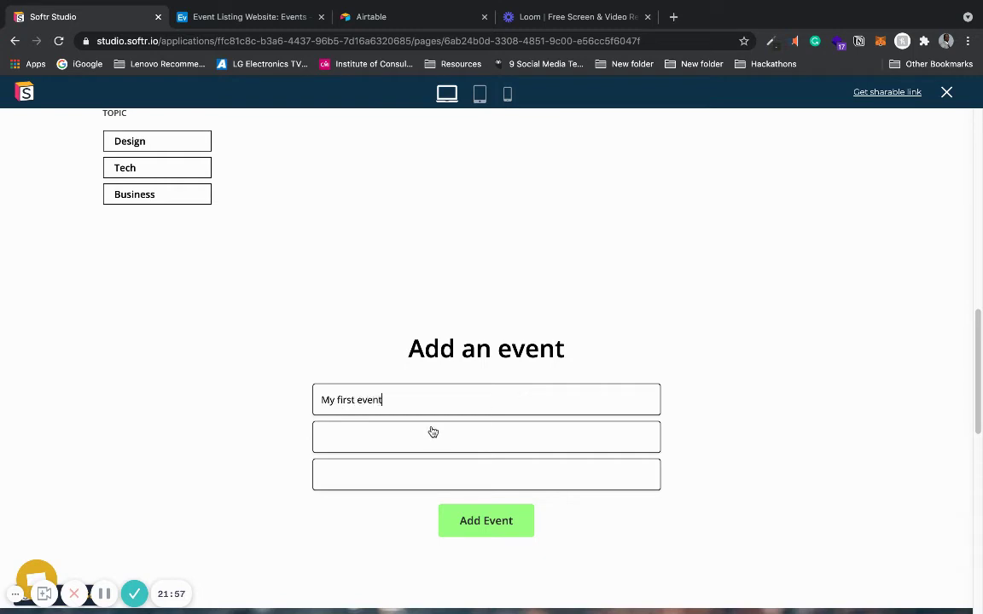
left_click(433, 433)
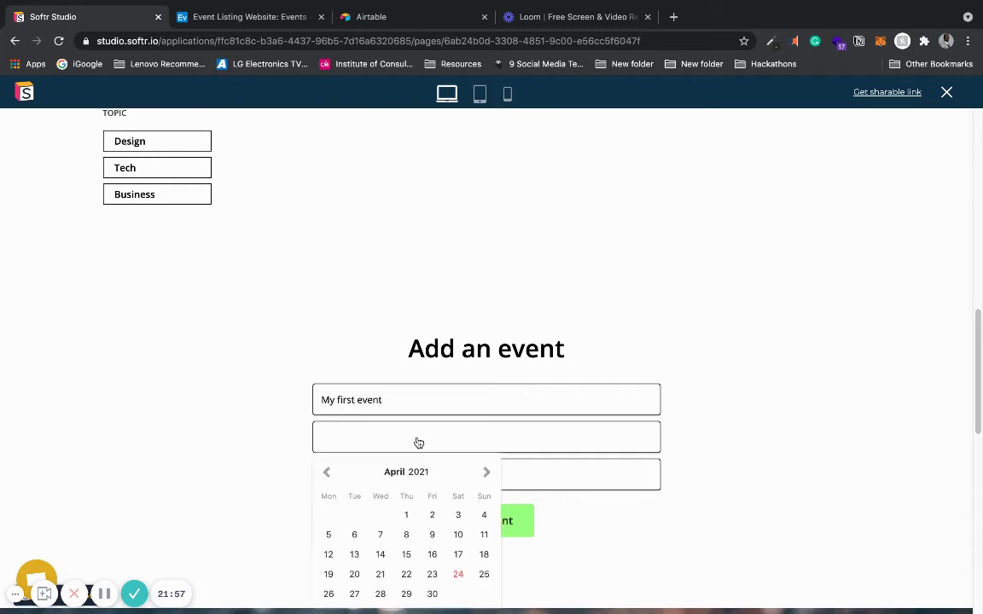
left_click(458, 574)
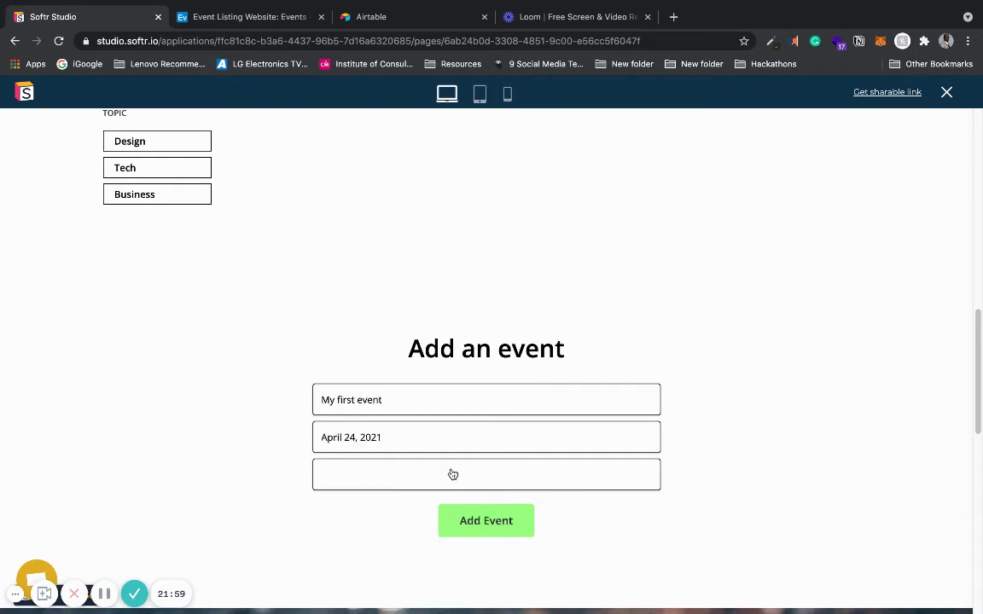
left_click(452, 475)
left_click(484, 427)
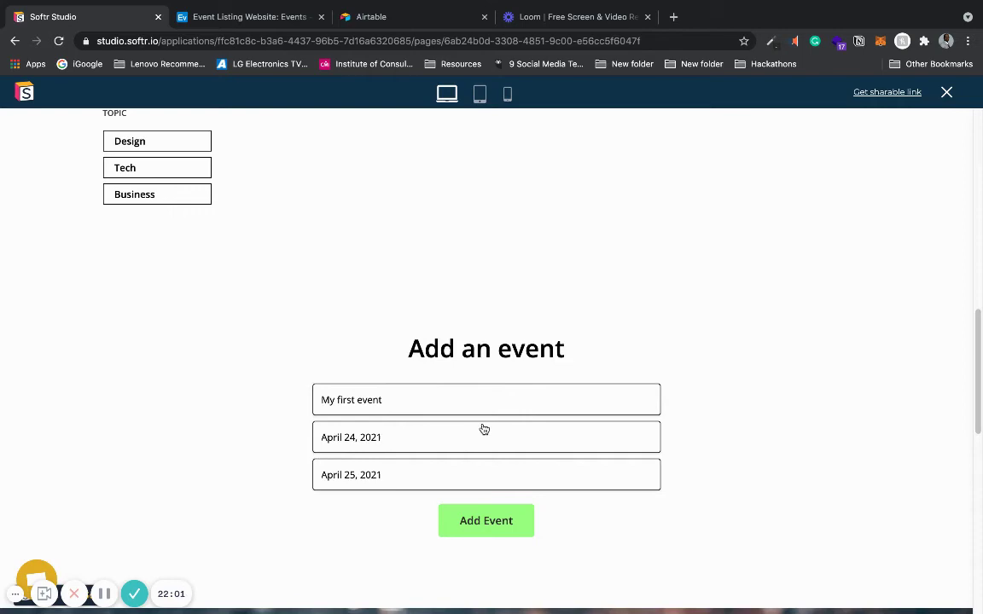
left_click(481, 520)
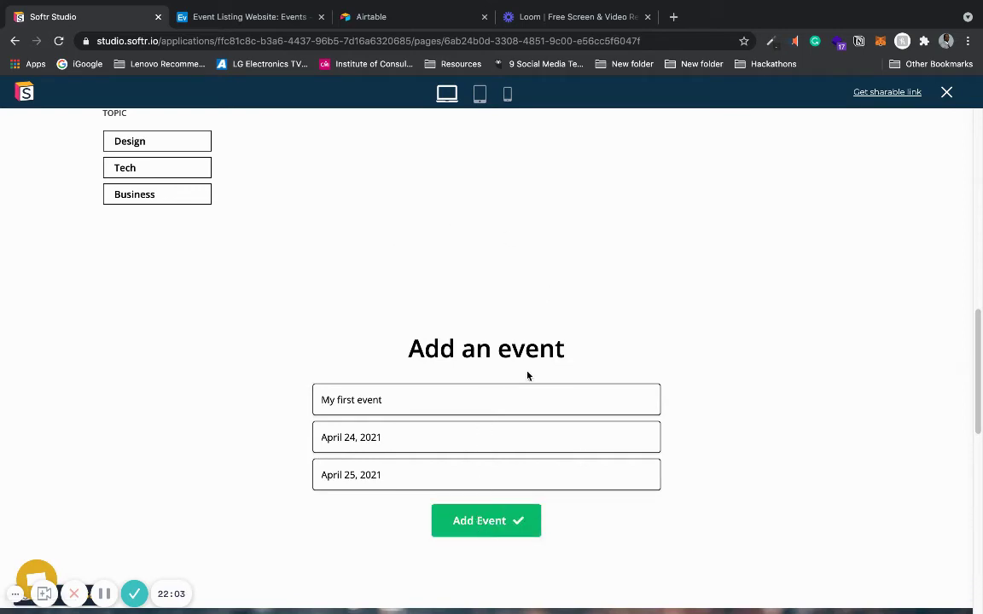
Step: Check the event listing and the Airtable Events table for the submitted event, and return to the Softr editor
left_click_drag(977, 311, 971, 249)
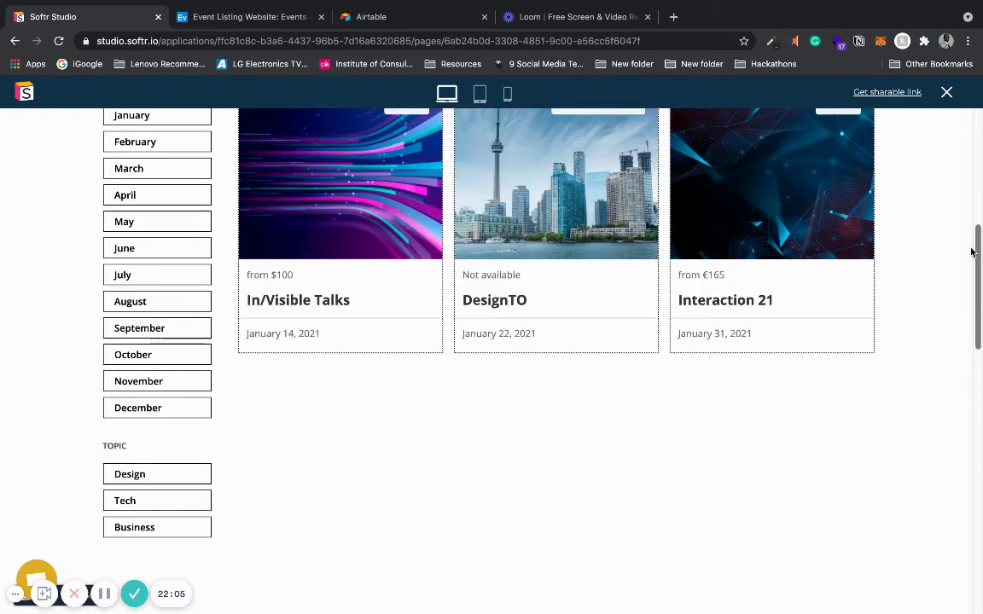
left_click(277, 21)
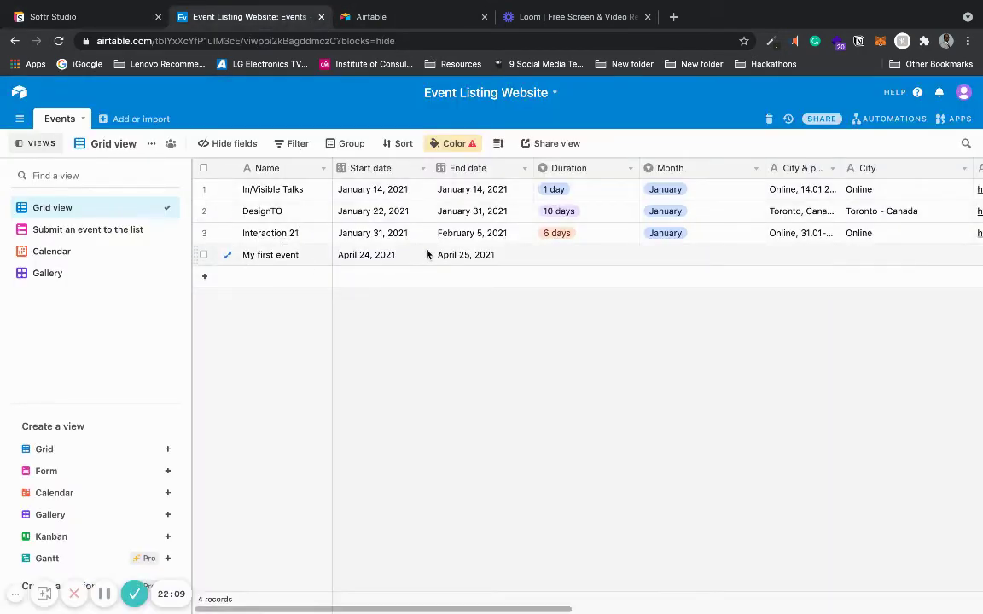
left_click(109, 24)
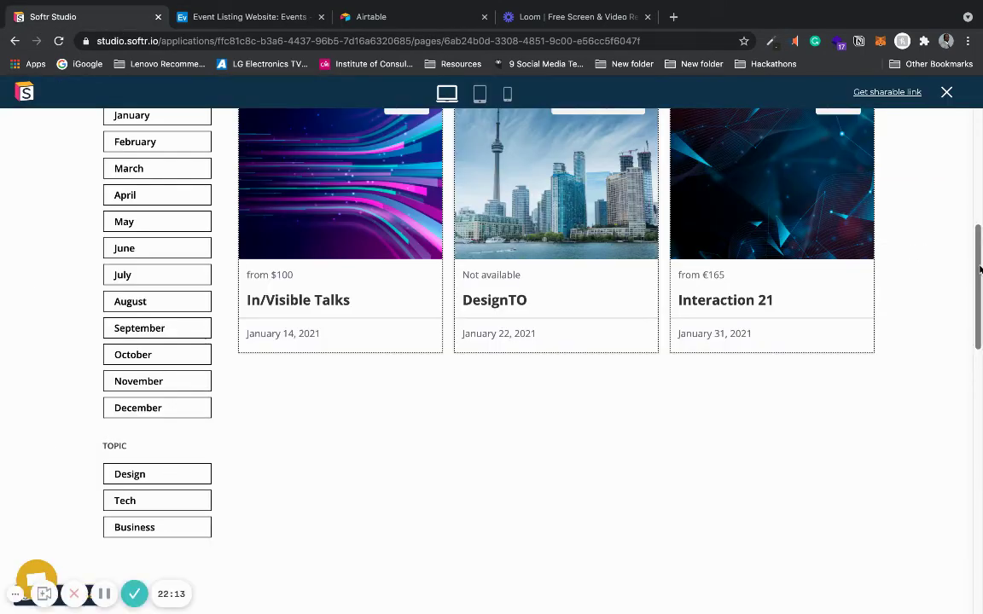
scroll(973, 239, "up", 3)
left_click(947, 93)
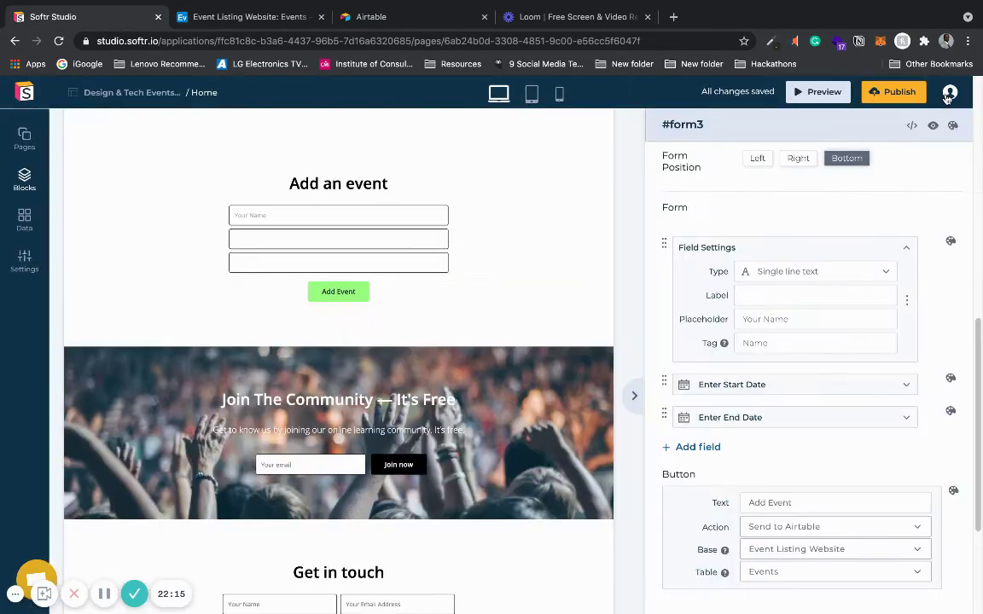
Step: Delete the empty header block above the "Event Listing Website" banner on the home page
scroll(635, 290, "up", 3)
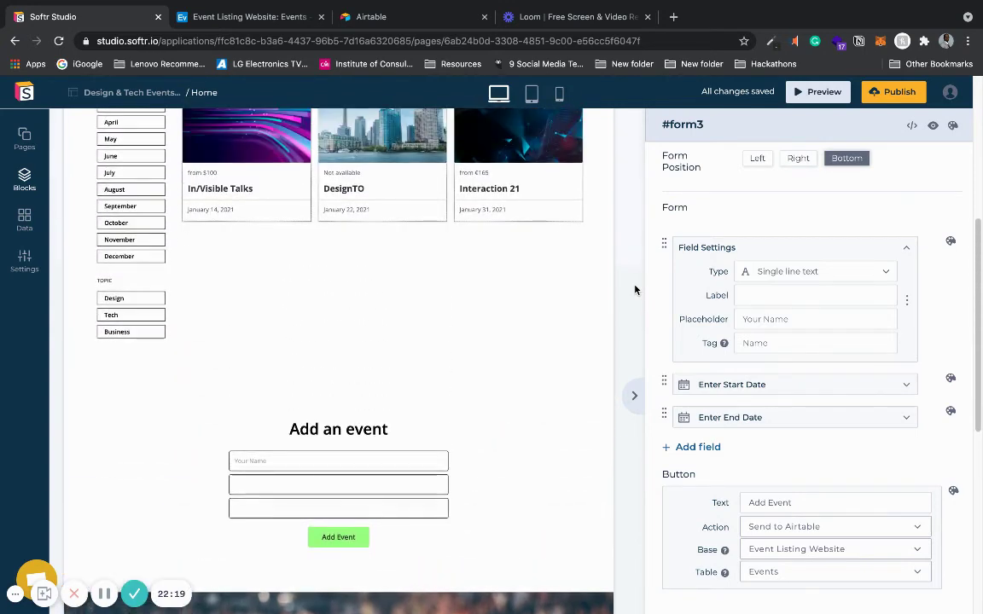
scroll(635, 290, "down", 1)
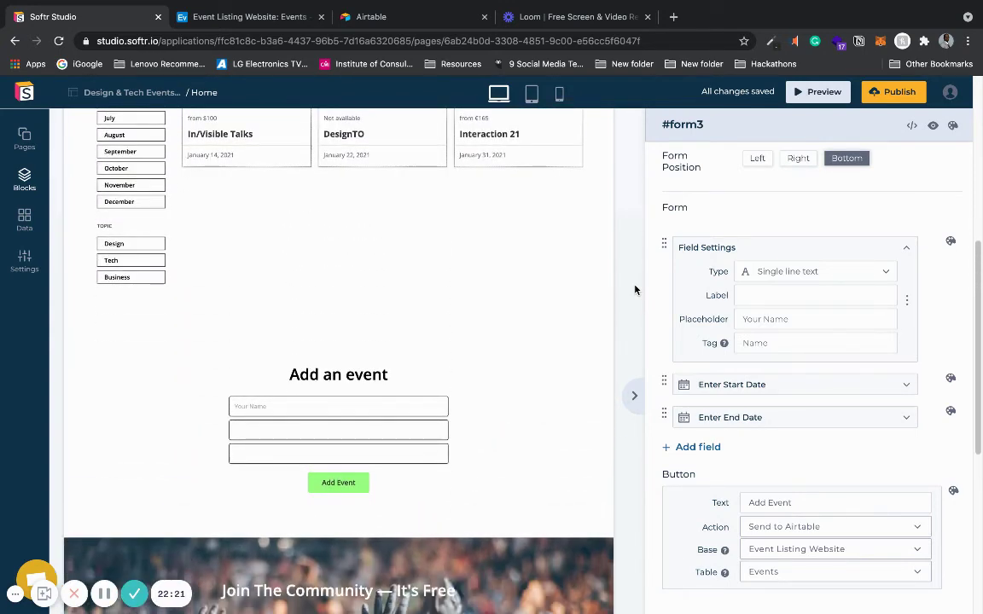
scroll(635, 290, "up", 5)
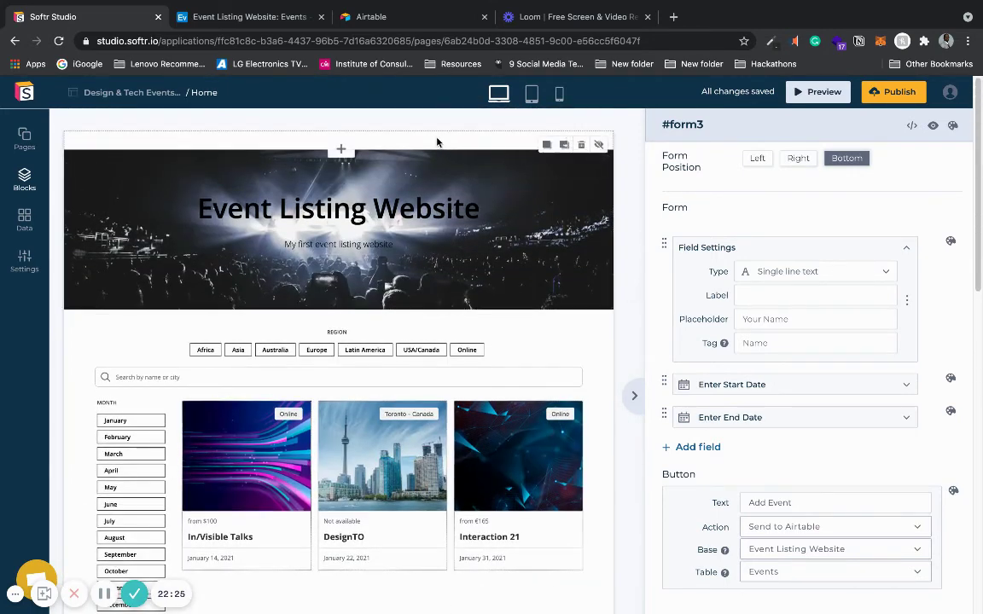
left_click(392, 124)
left_click(579, 147)
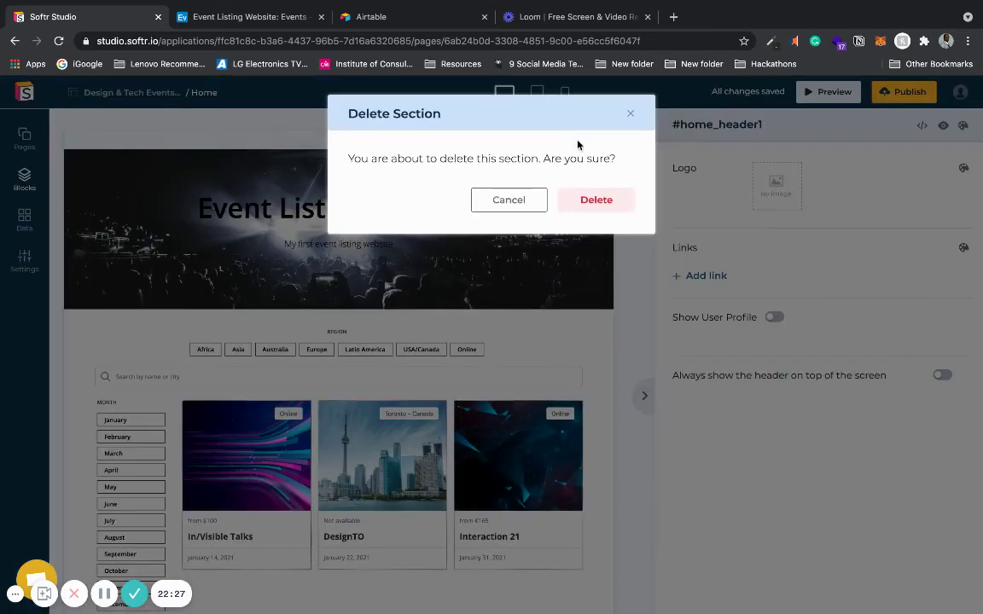
left_click(587, 198)
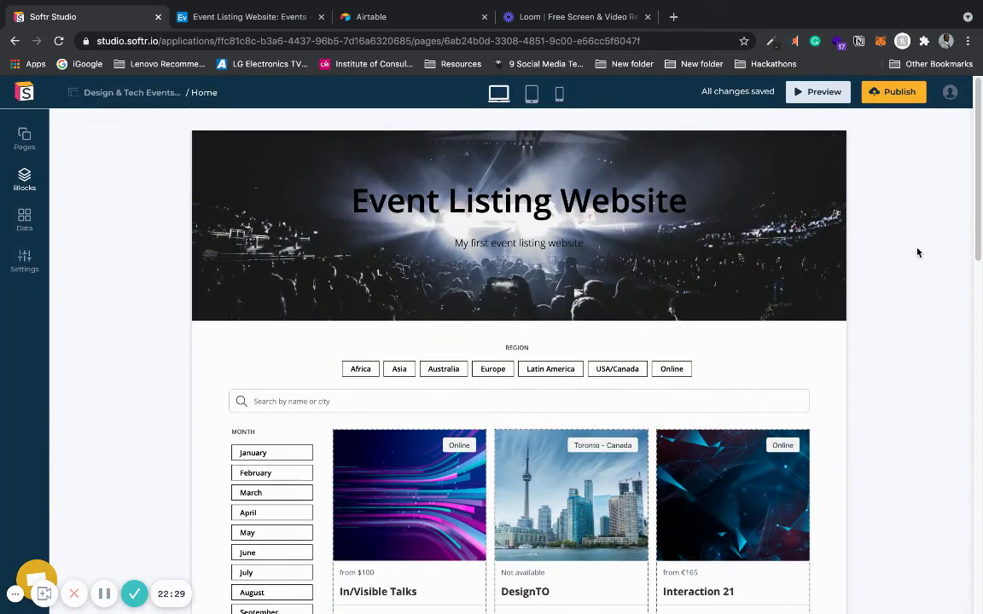
Step: Review the home page's sections in the editor and check in preview how the submitted event appears in the listing
scroll(918, 252, "down", 3)
scroll(918, 252, "down", 10)
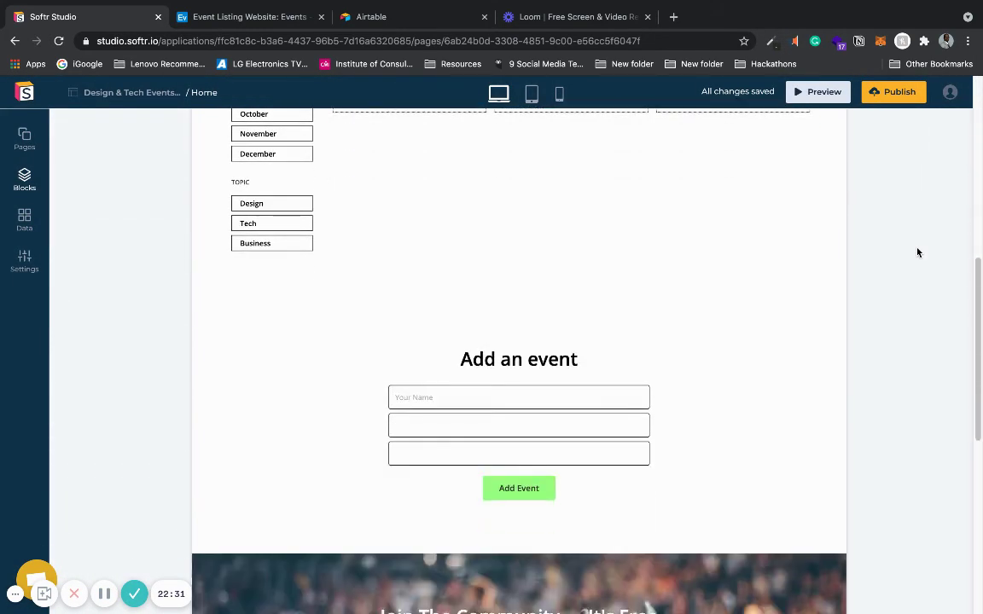
scroll(918, 252, "down", 2)
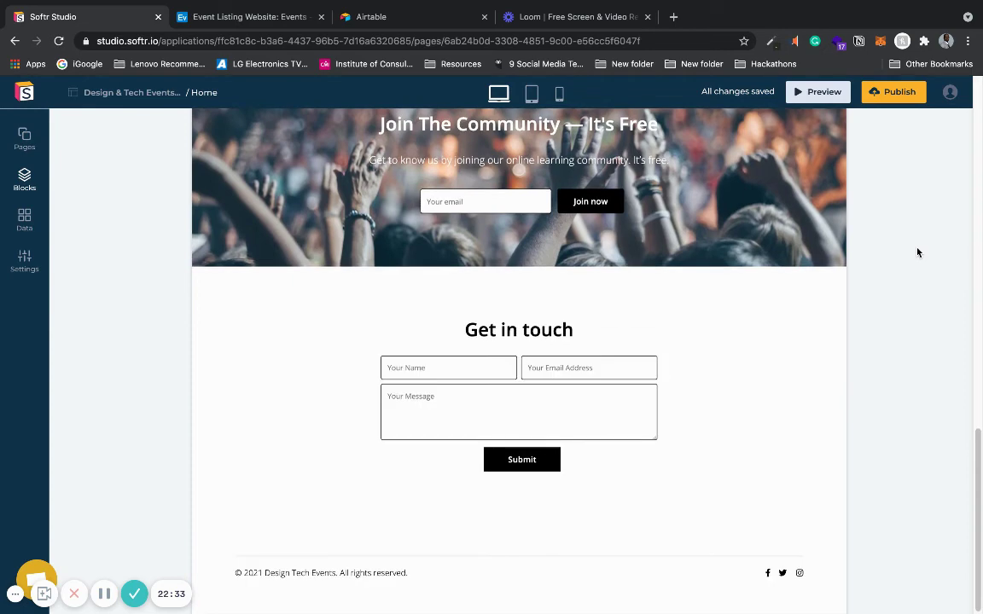
scroll(918, 252, "up", 3)
scroll(918, 253, "up", 8)
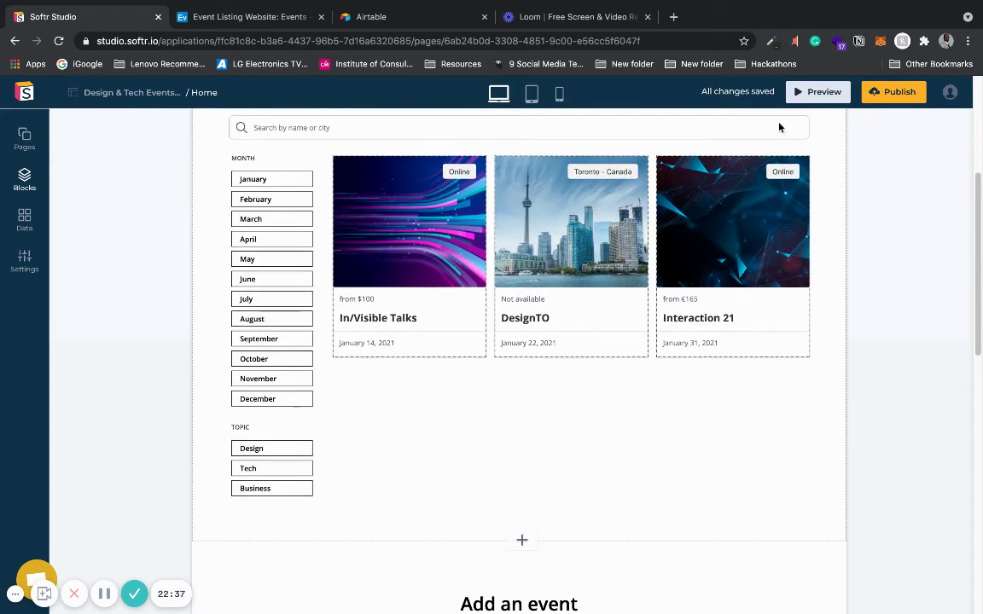
left_click(809, 93)
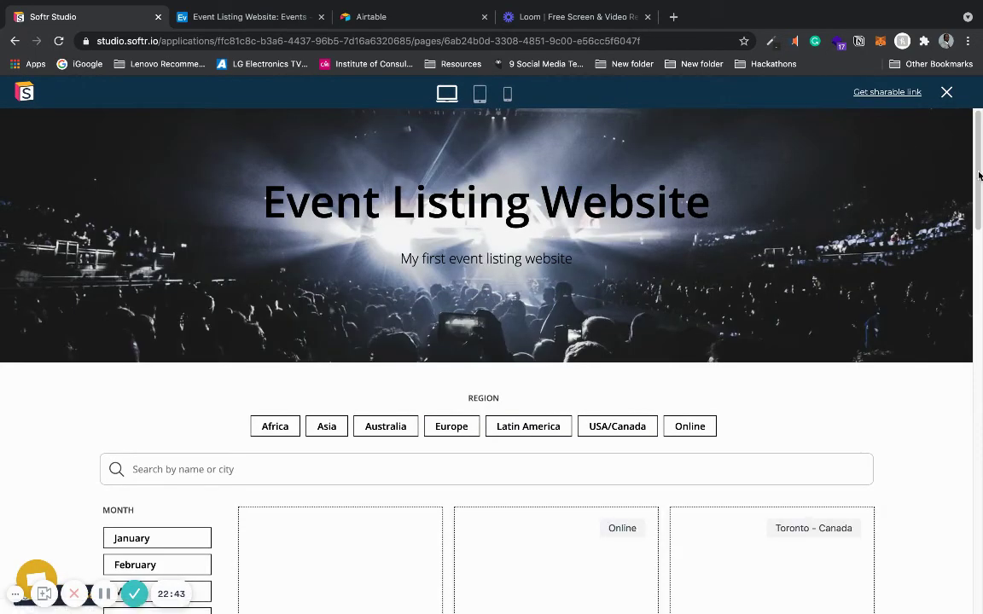
scroll(980, 248, "down", 1)
scroll(979, 248, "down", 5)
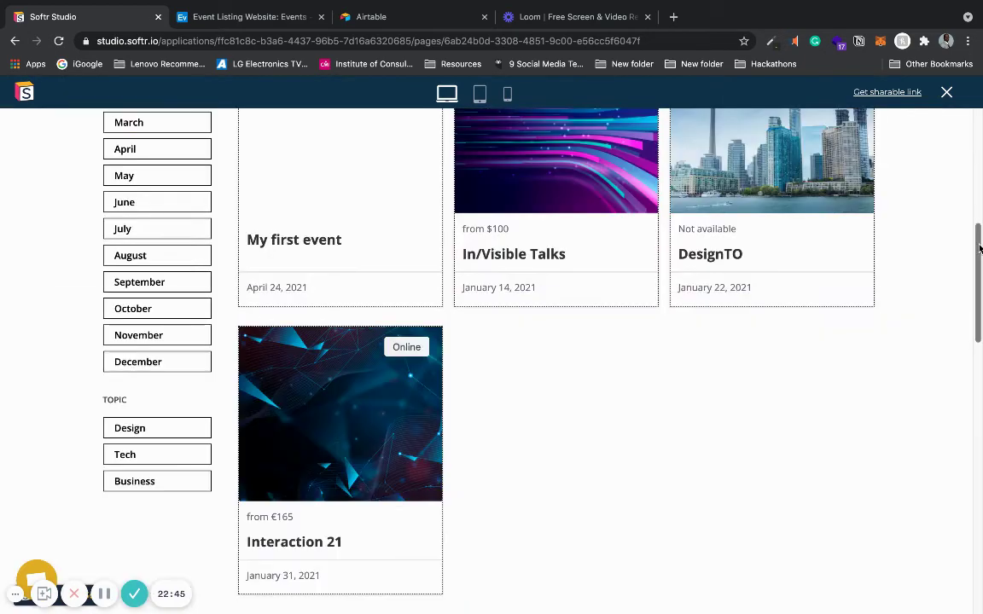
scroll(973, 214, "up", 2)
scroll(971, 214, "up", 1)
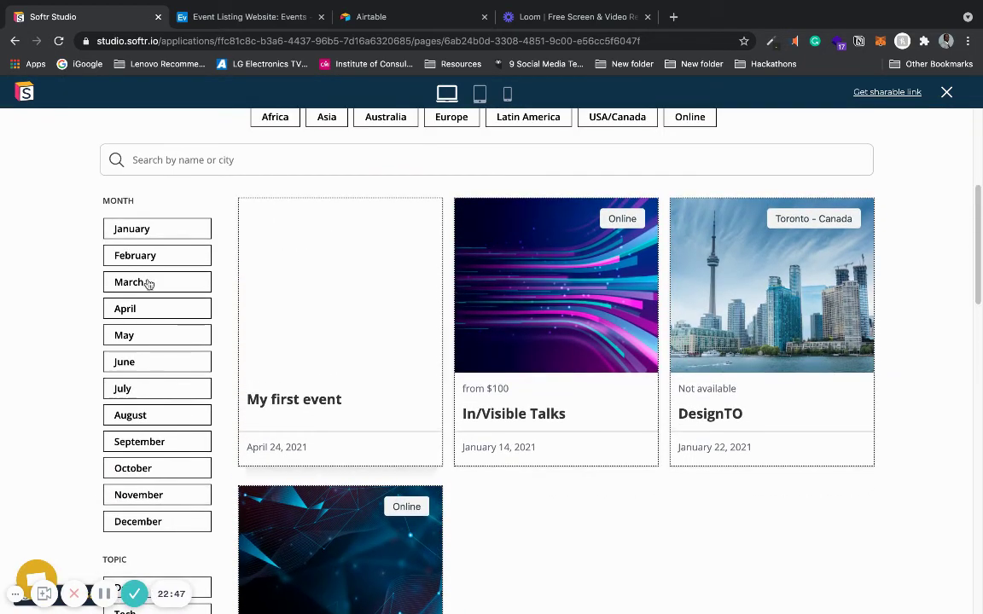
Step: View the In/Visible Talks event's detail page in the preview and return to the editor
left_click(564, 301)
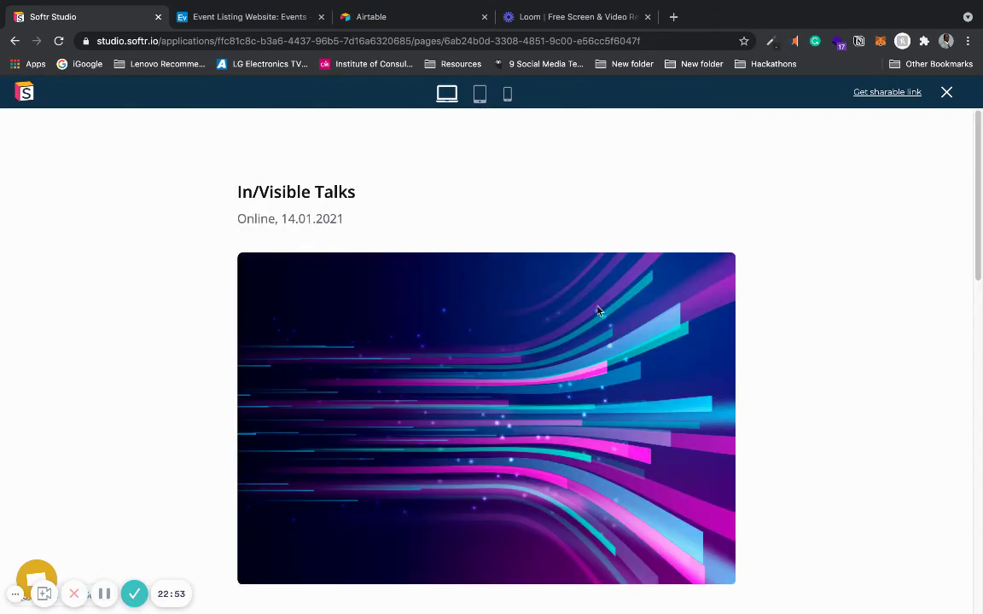
mouse_move(974, 150)
left_mouse_down()
mouse_move(965, 505)
mouse_move(961, 139)
left_mouse_up()
left_click(947, 93)
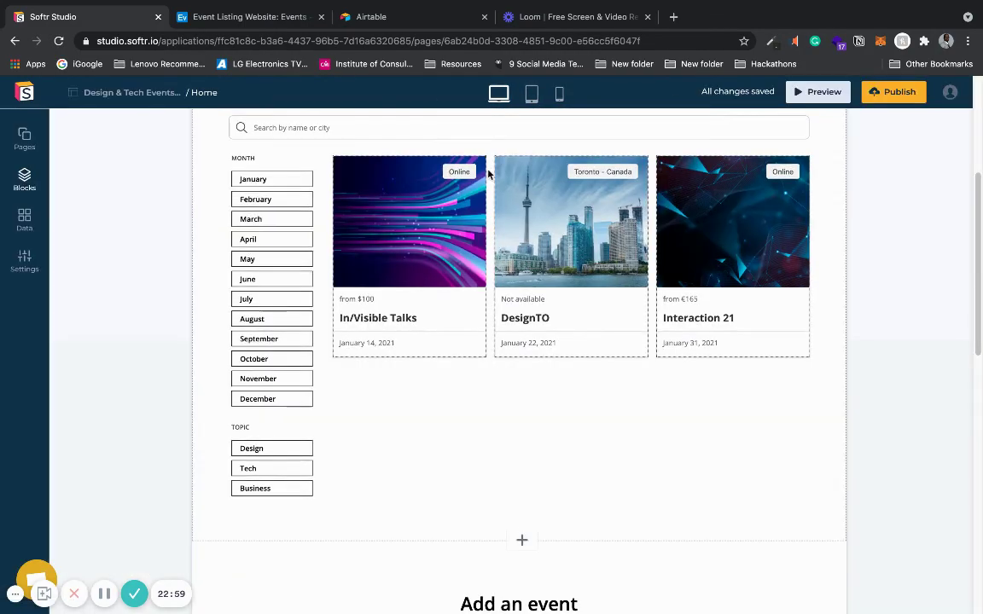
Step: Open the Item-detail page in the editor
left_click_drag(980, 226, 959, 153)
left_click(26, 139)
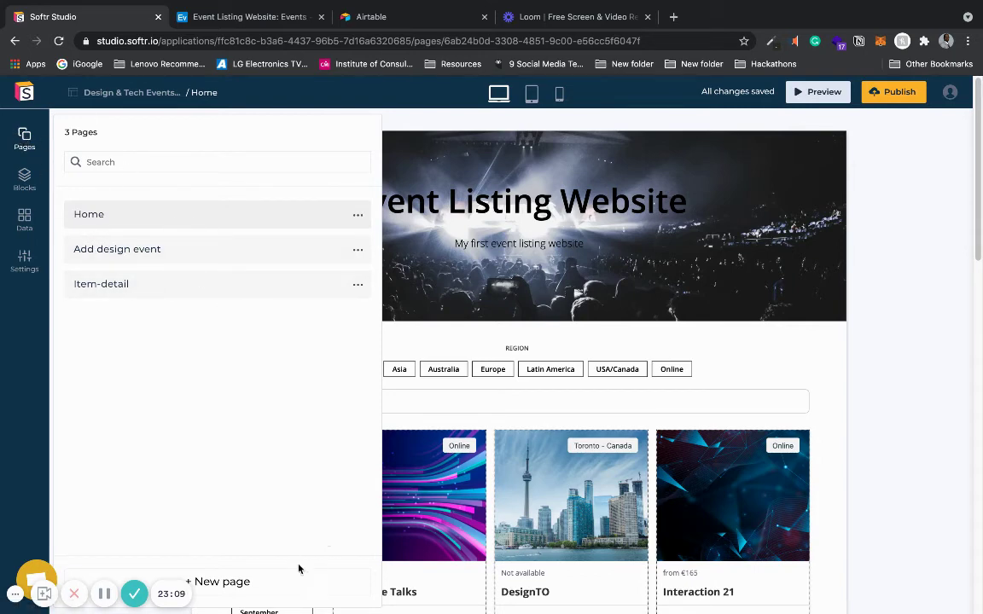
left_click(202, 288)
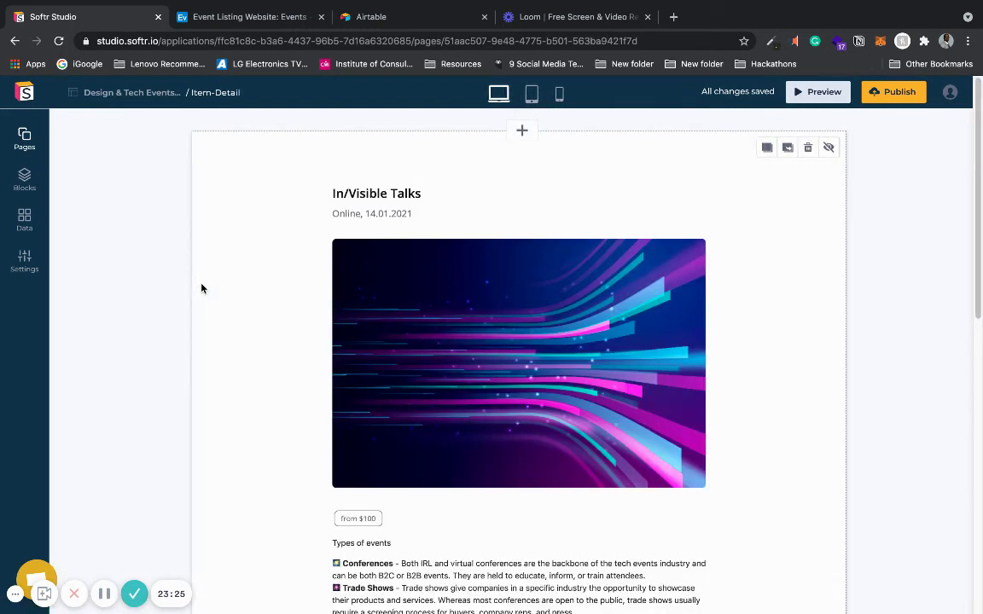
Step: Open the event details block's settings and compare the List Details layouts in the block library: side image, image slider and video
left_click(642, 266)
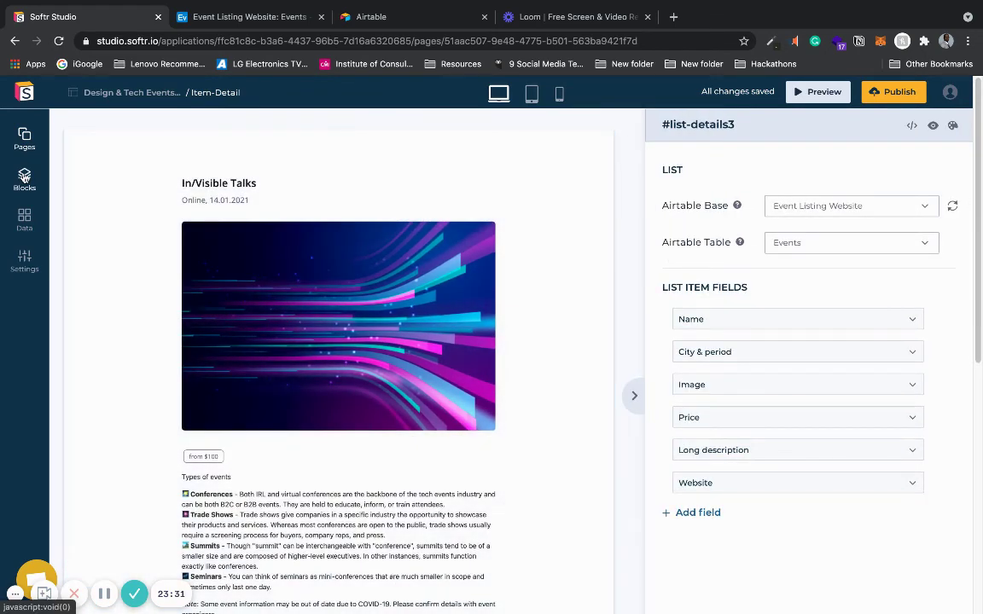
left_click(24, 176)
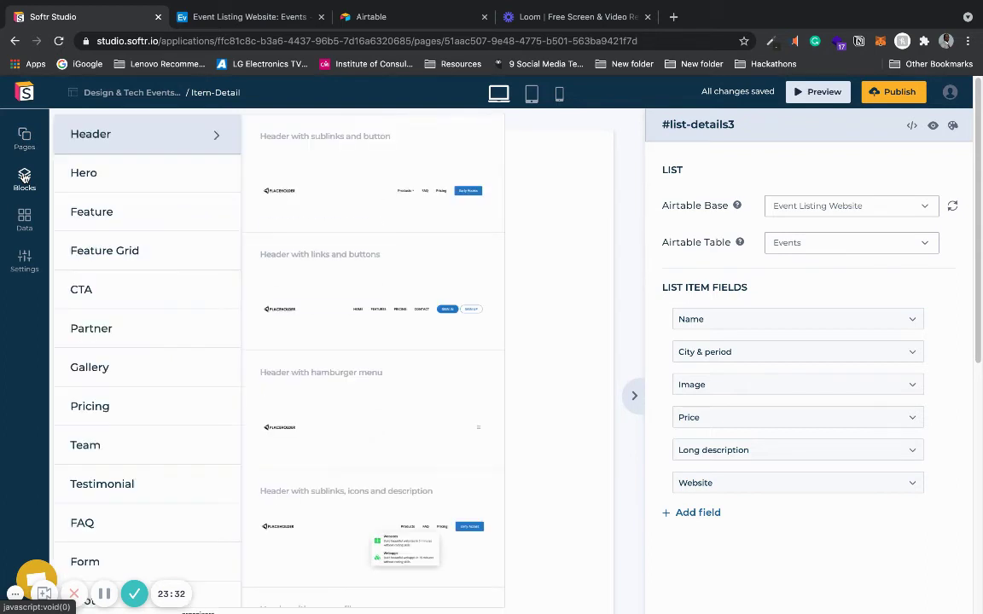
left_click(169, 395)
scroll(170, 395, "down", 3)
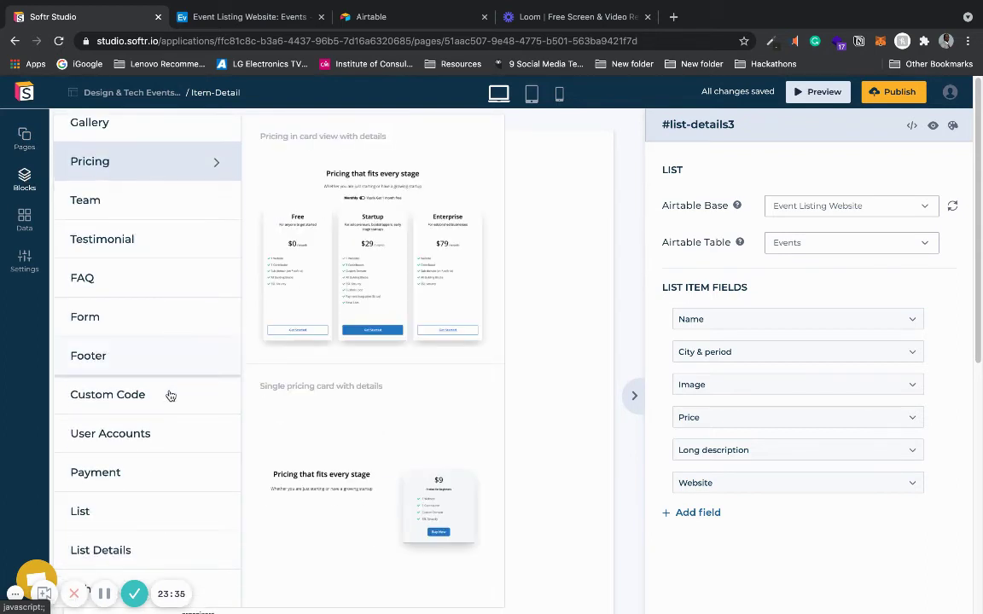
left_click(156, 559)
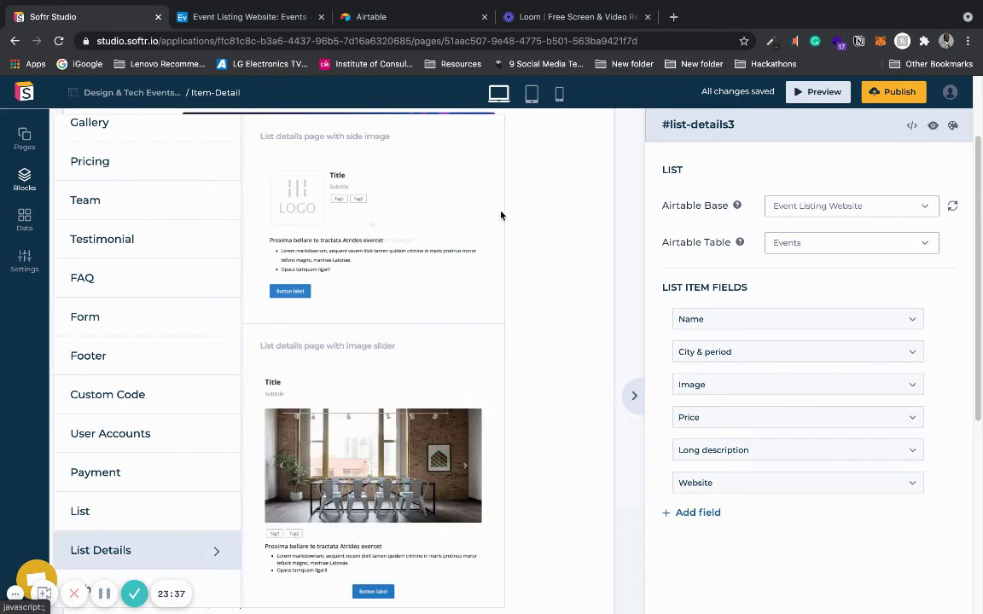
scroll(497, 244, "down", 5)
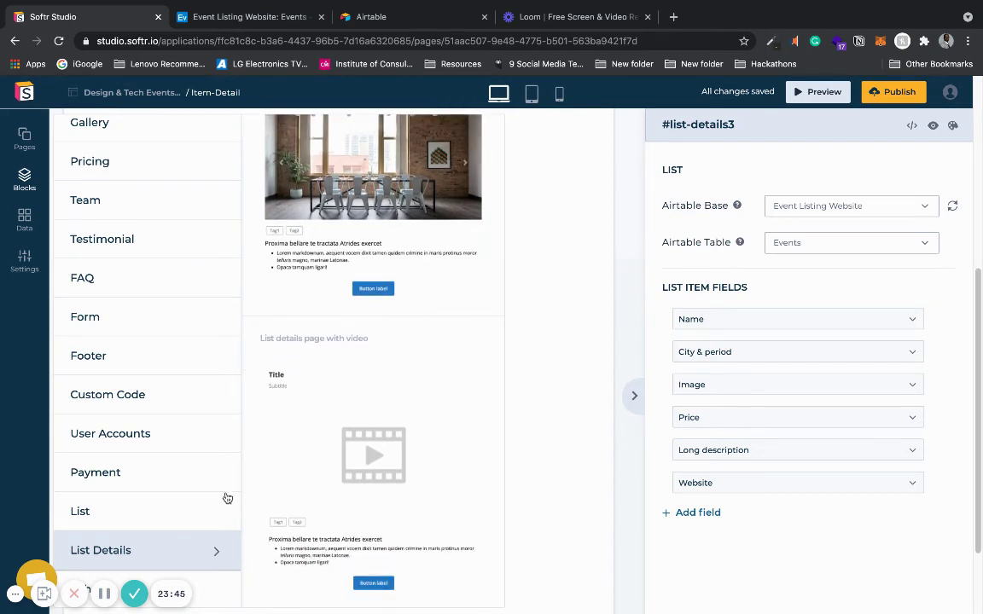
scroll(492, 302, "up", 1)
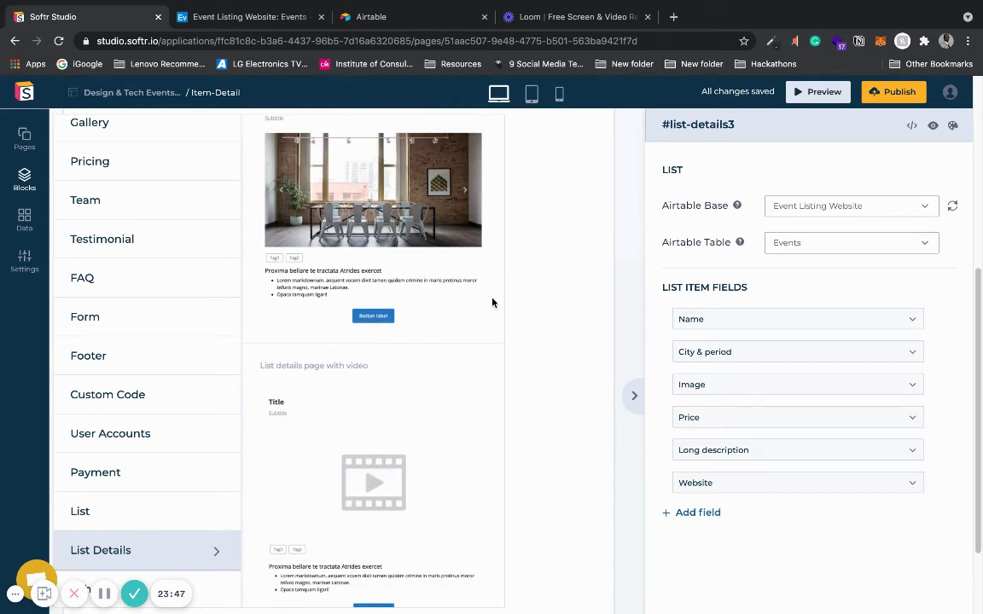
scroll(492, 302, "up", 4)
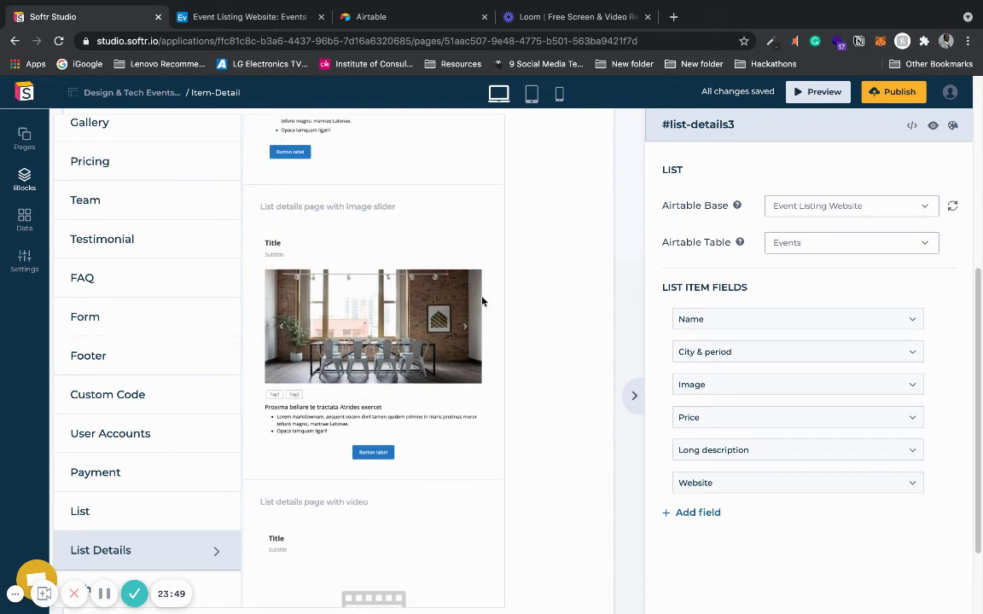
scroll(494, 285, "up", 4)
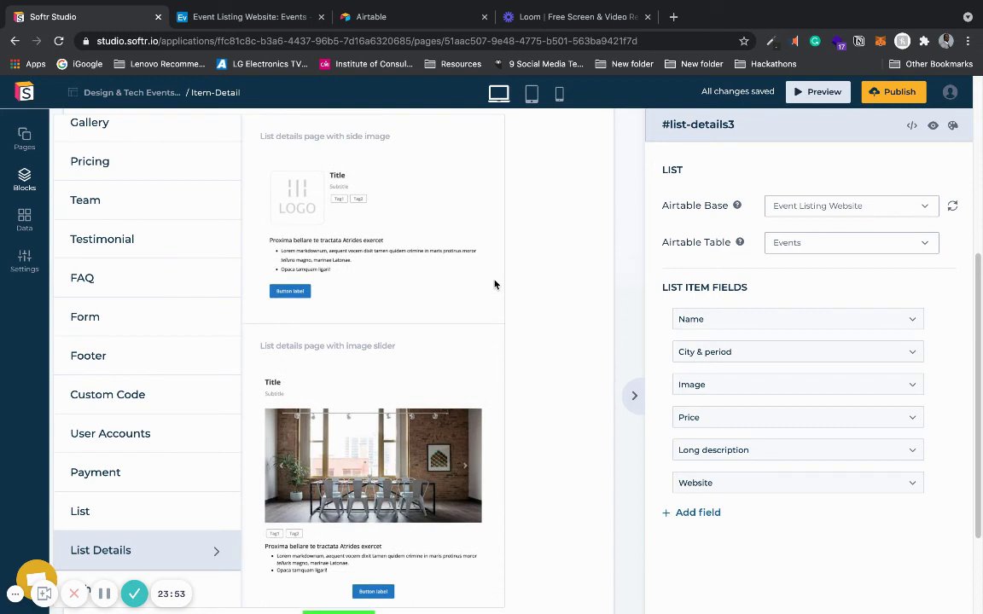
mouse_move(427, 168)
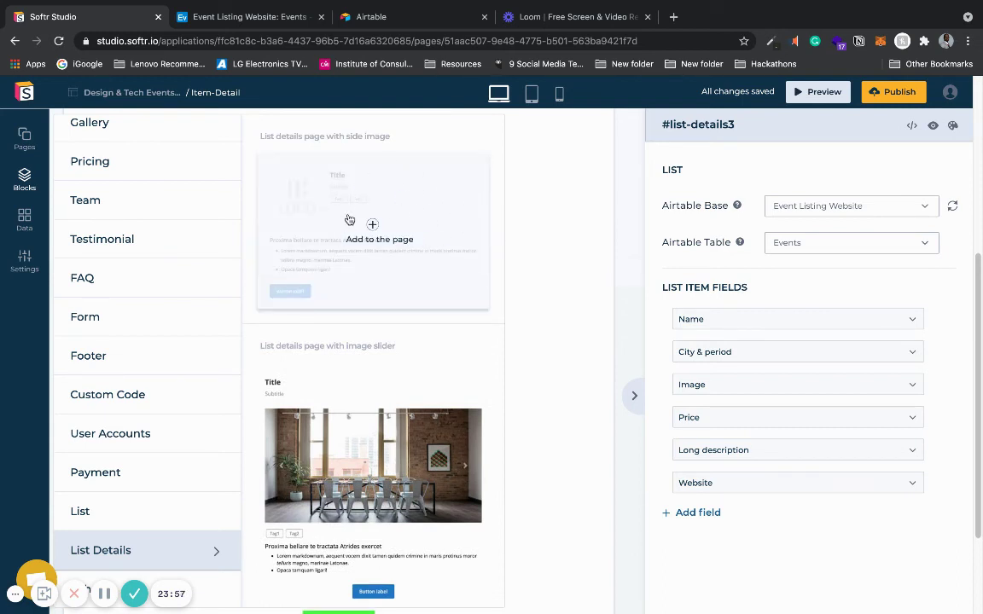
left_click(637, 225)
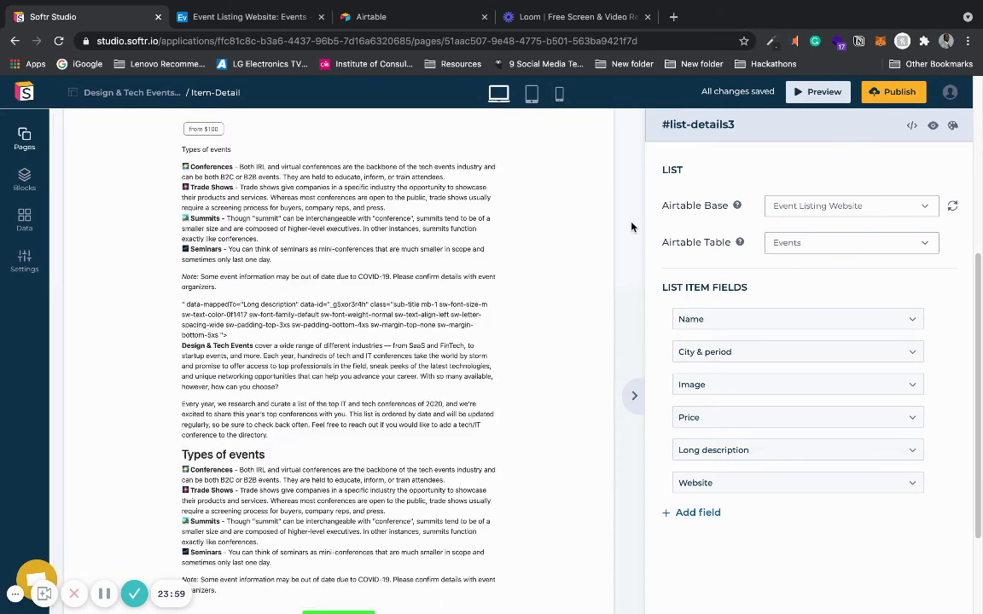
Step: Review the event detail page's content from the title and image down through the long description
scroll(631, 226, "up", 3)
scroll(631, 226, "up", 3)
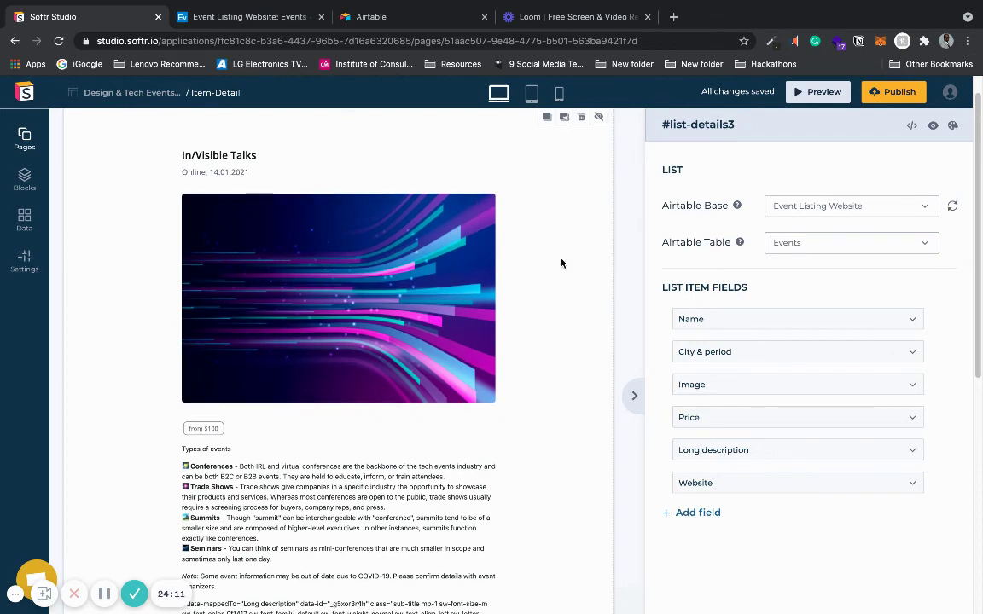
scroll(627, 261, "down", 3)
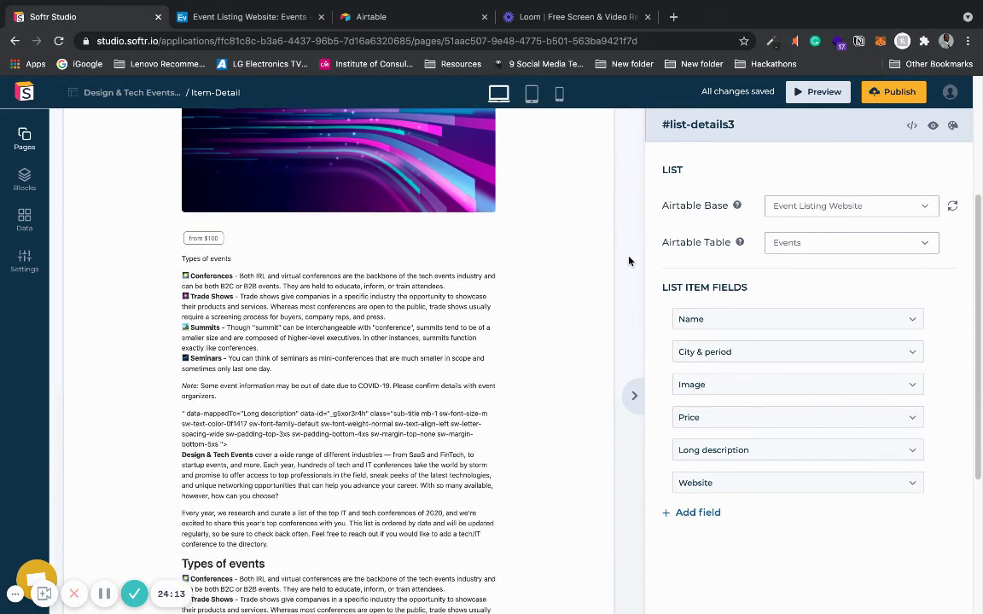
scroll(629, 261, "down", 1)
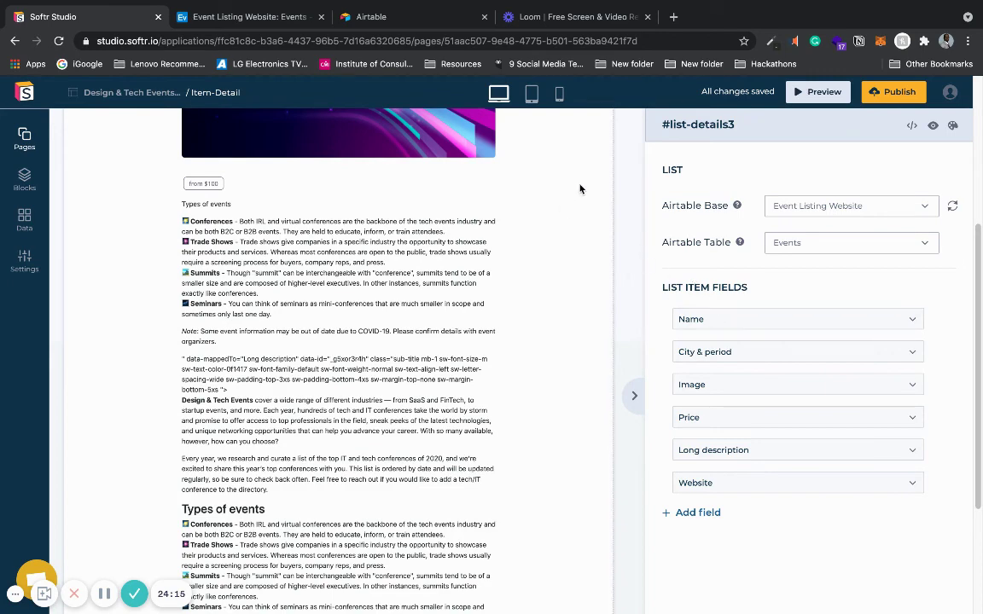
scroll(585, 185, "up", 5)
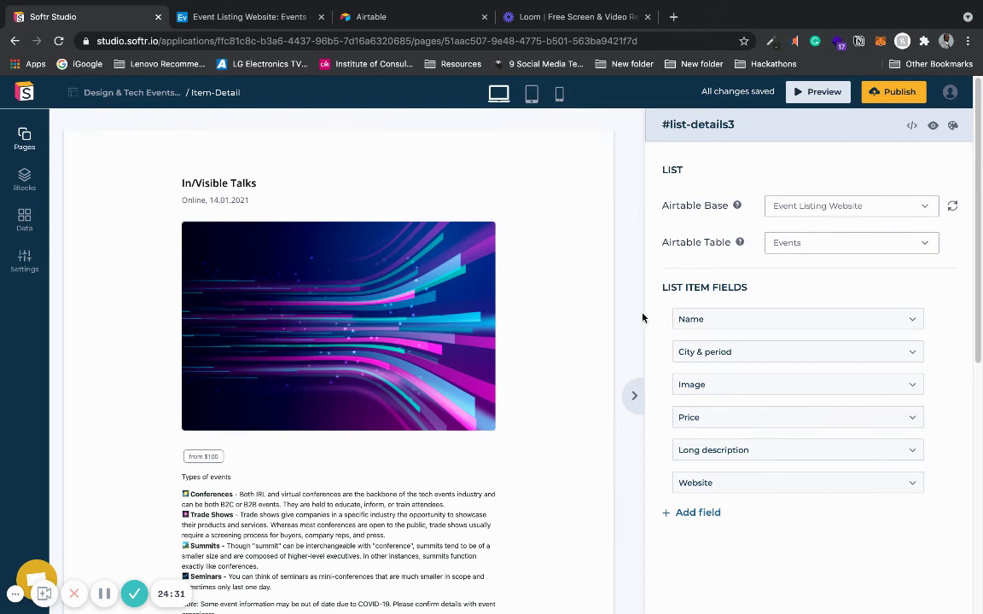
scroll(629, 321, "down", 5)
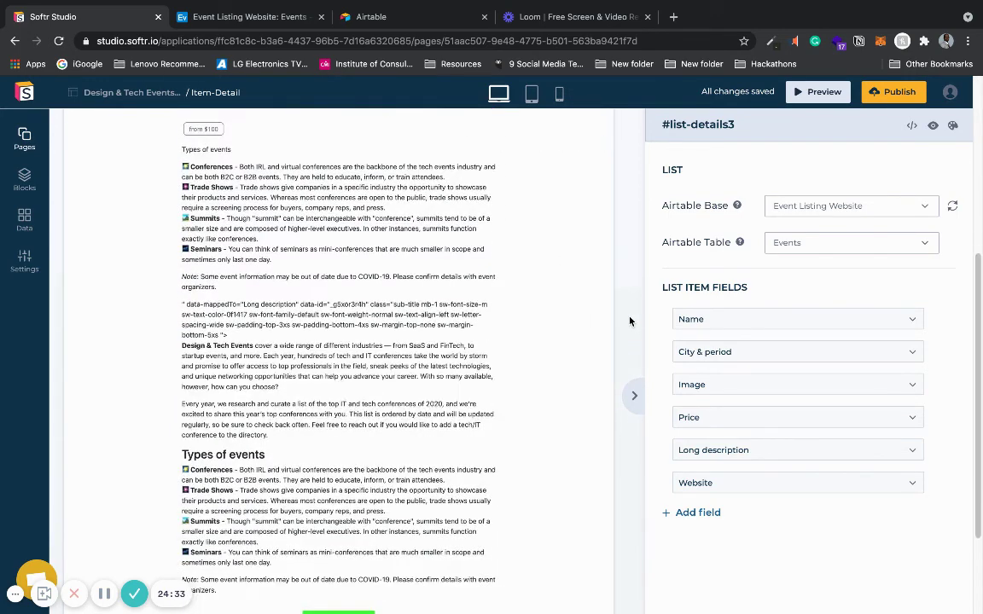
Step: Check the Long description field's settings and turn off the Website field that holds the "Buy ticket" button
left_click(912, 483)
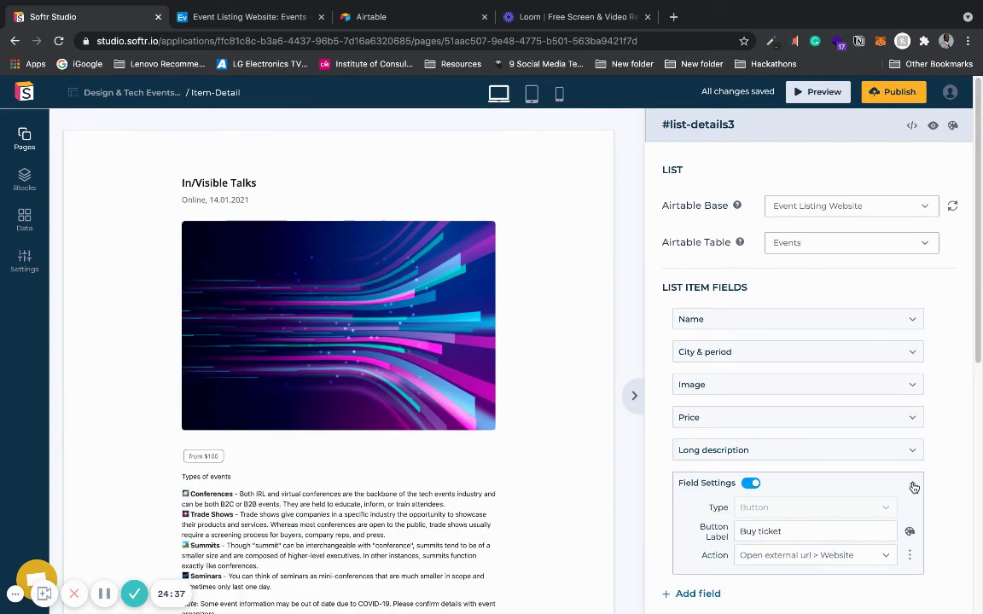
left_click(914, 483)
scroll(941, 470, "down", 1)
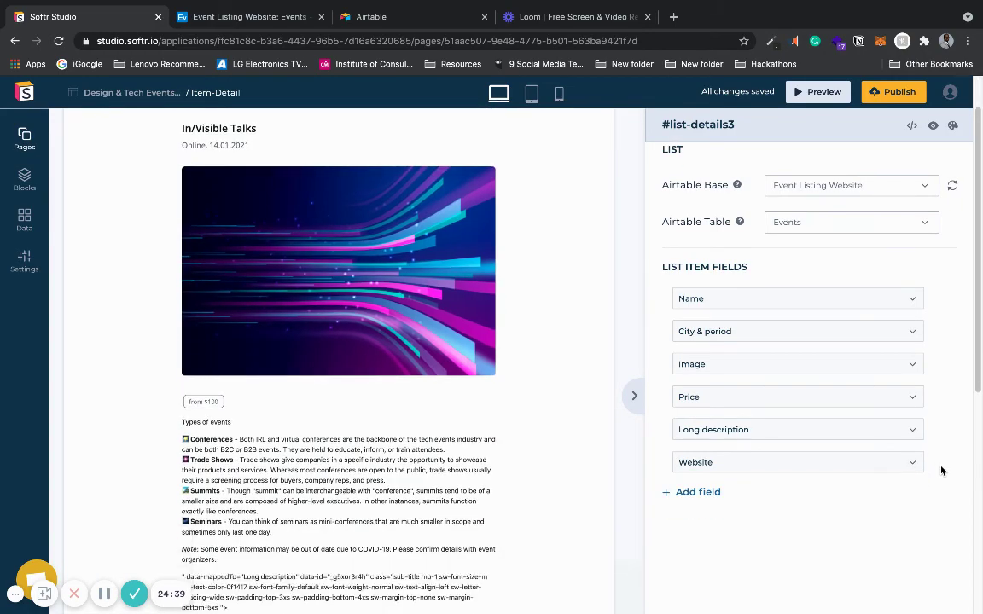
left_click(907, 429)
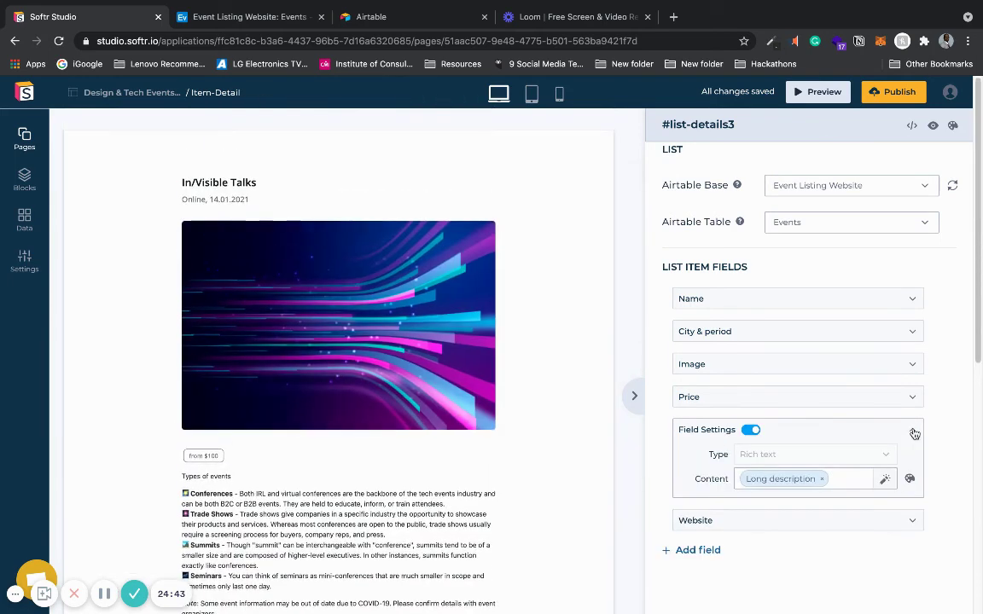
left_click(914, 433)
left_click(913, 464)
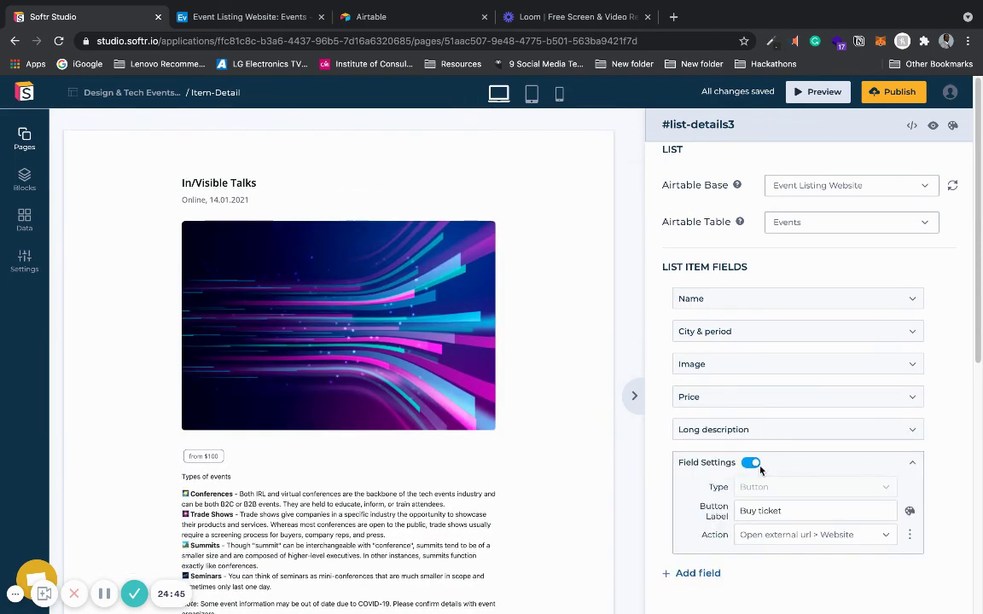
left_click(750, 464)
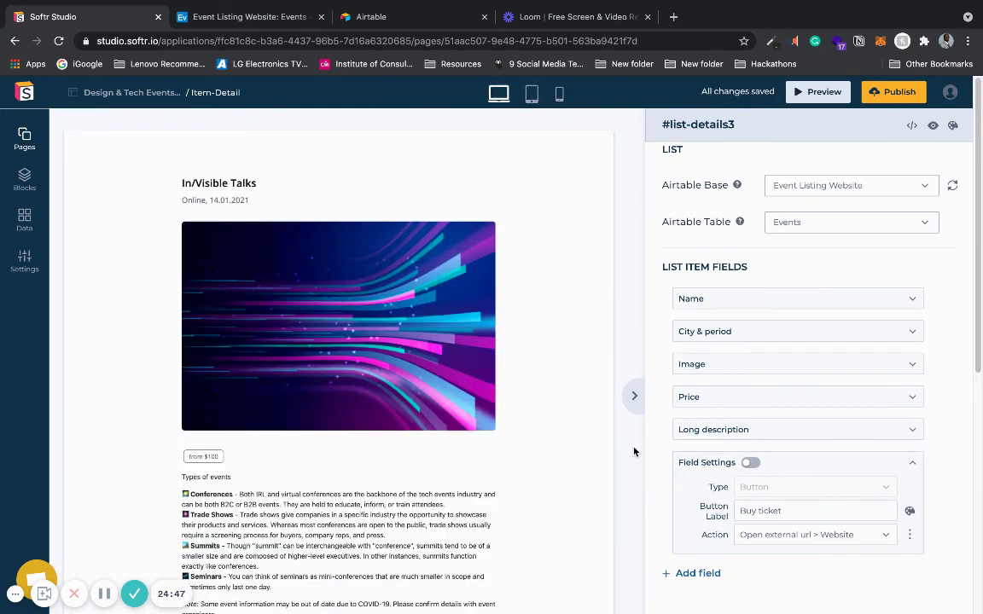
scroll(634, 452, "down", 10)
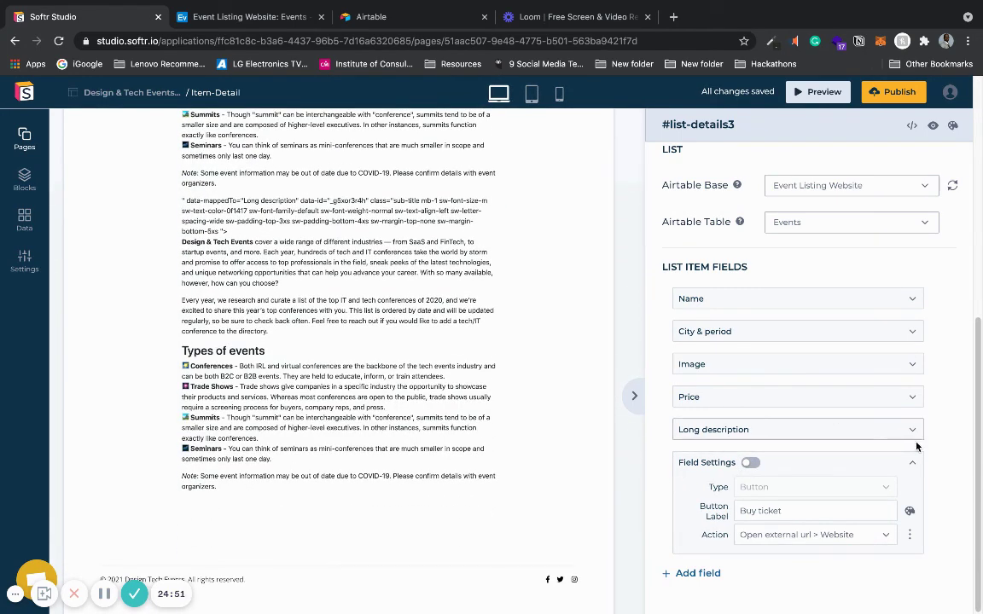
Step: Add a text field to the event details block and map its content to Type of Event
left_click(851, 462)
left_click(696, 495)
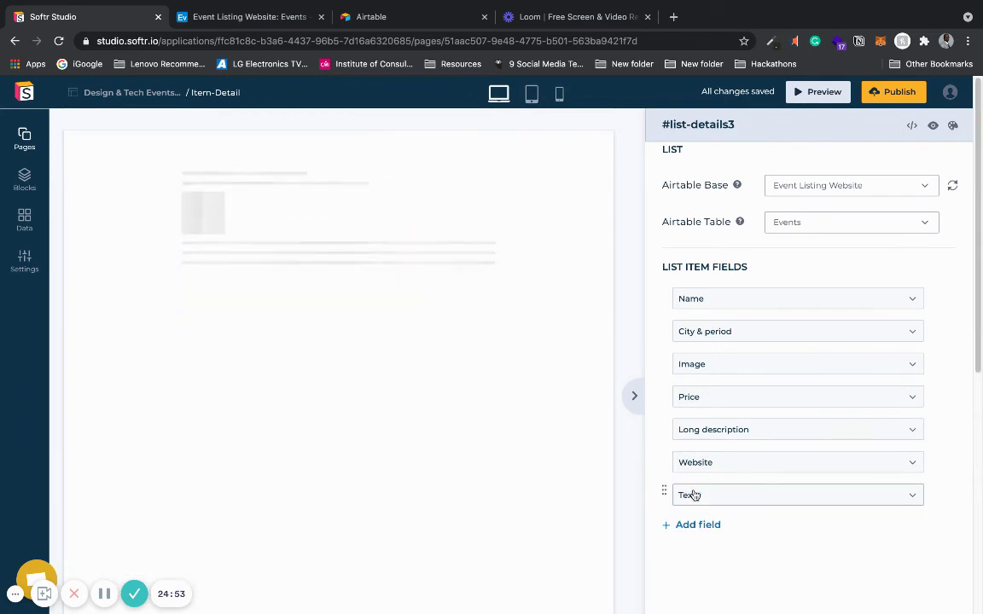
left_click(724, 501)
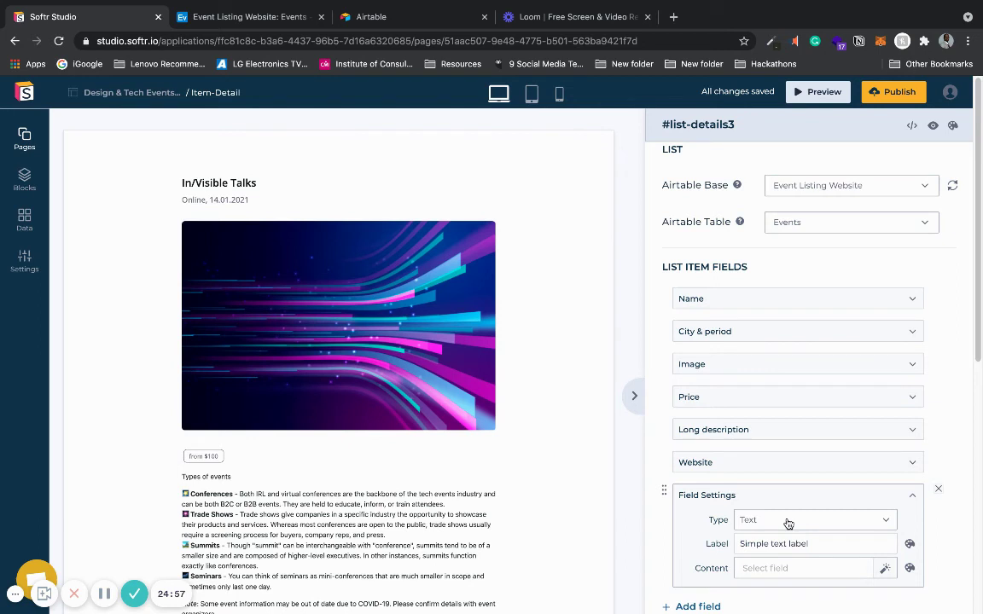
left_click(885, 570)
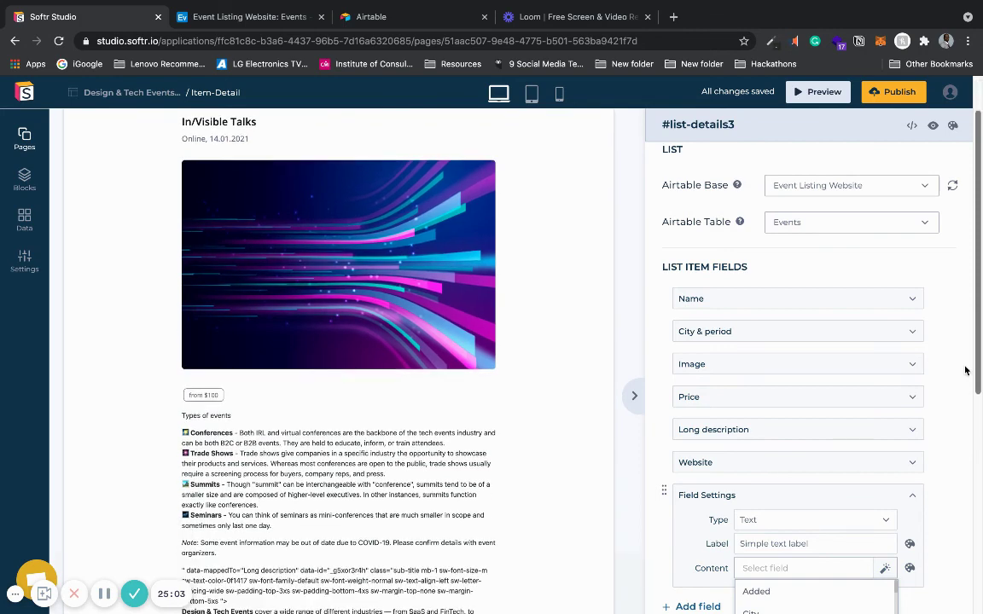
scroll(956, 388, "down", 1)
scroll(945, 406, "down", 3)
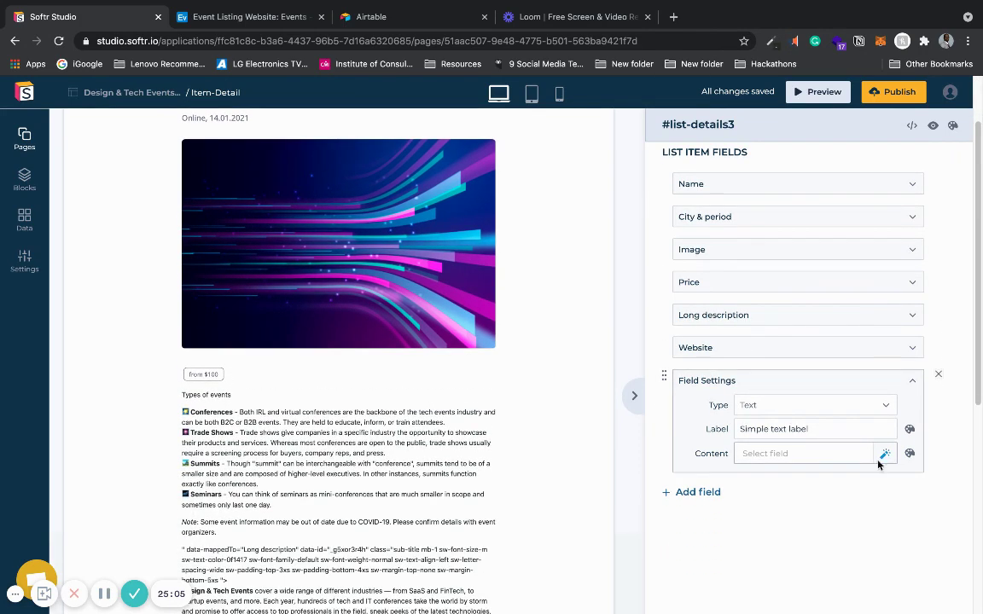
left_click(884, 453)
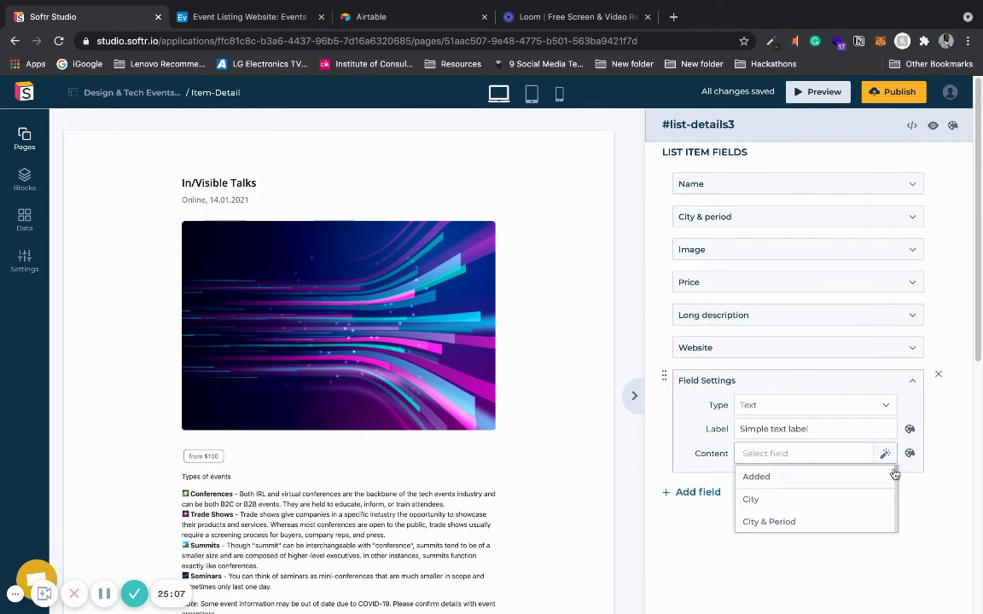
left_click_drag(896, 476, 894, 537)
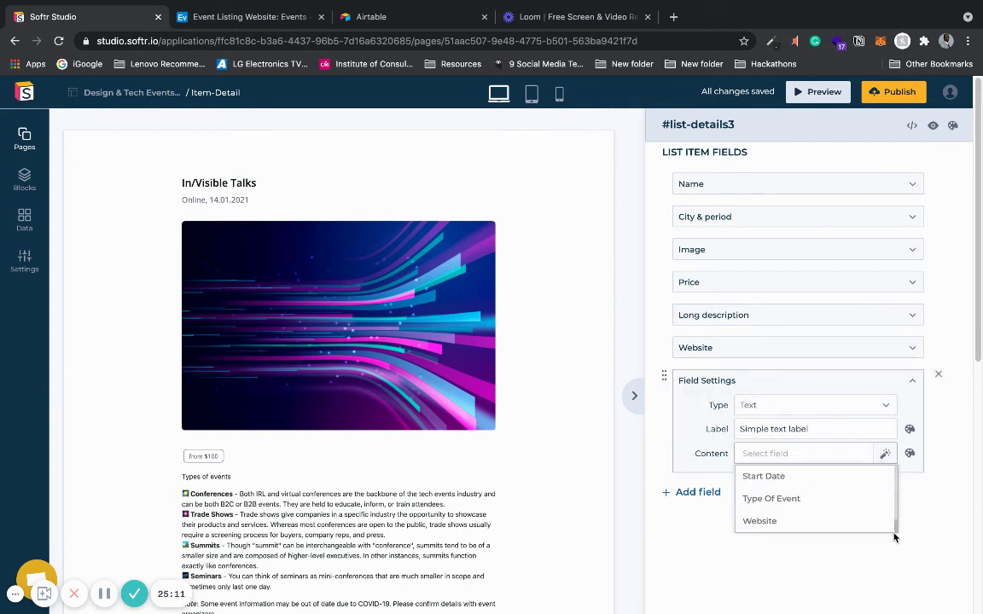
left_click(817, 497)
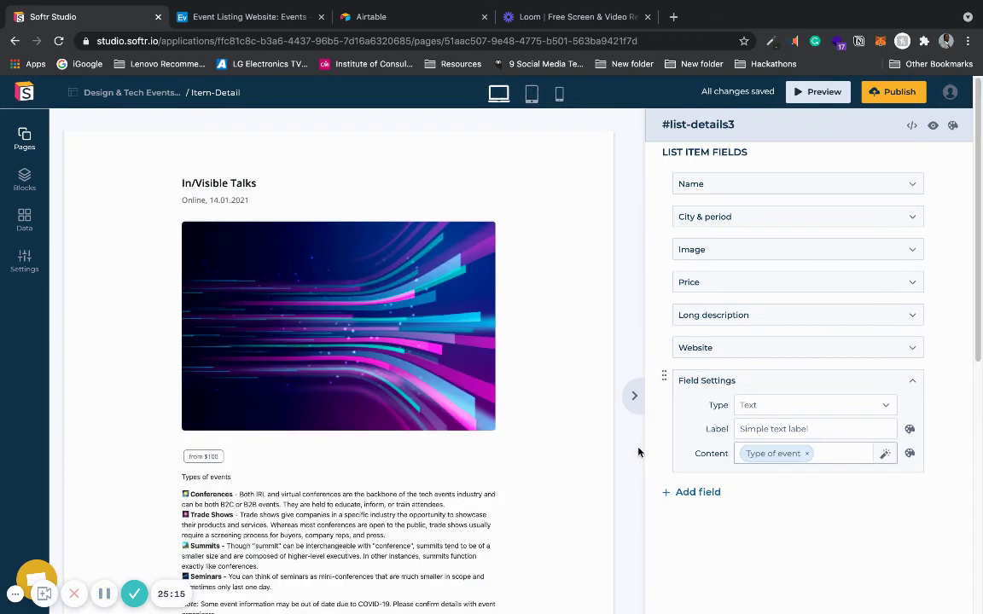
Step: Set the new text field's label to "Type of Event" and check it at the end of the event details
scroll(638, 452, "down", 10)
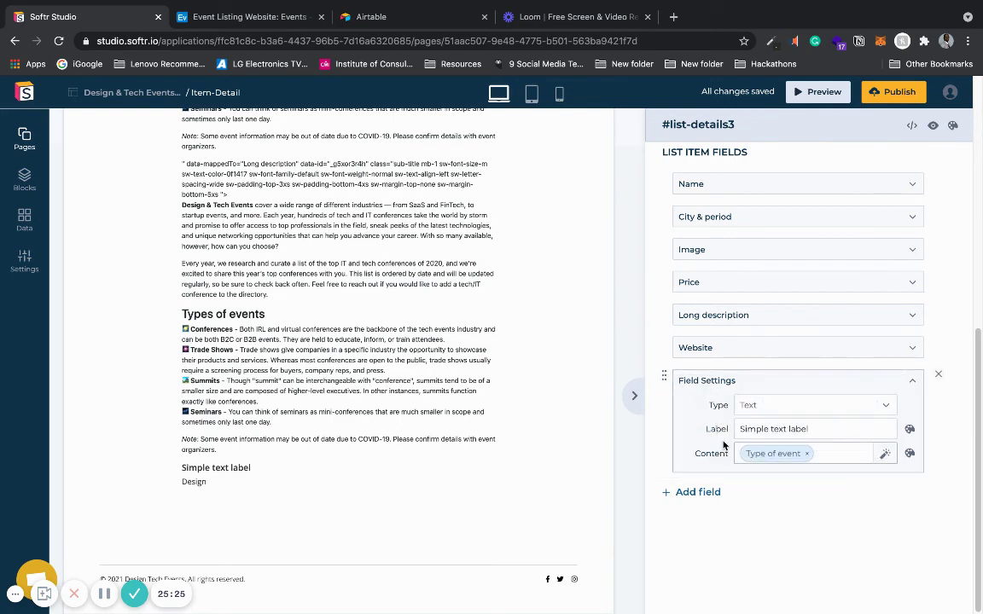
left_click_drag(739, 429, 799, 429)
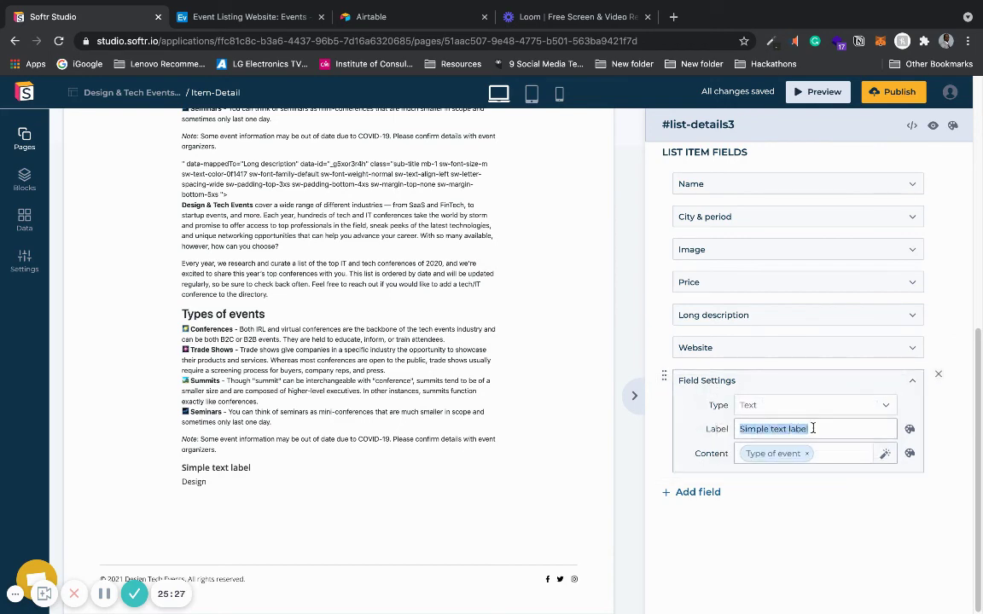
type("Type of")
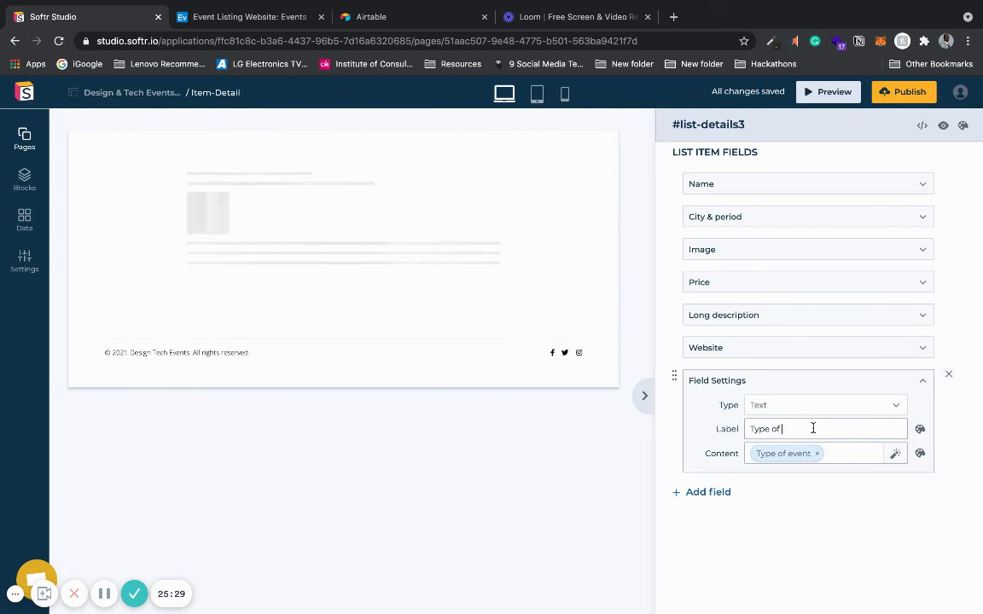
type(" Event")
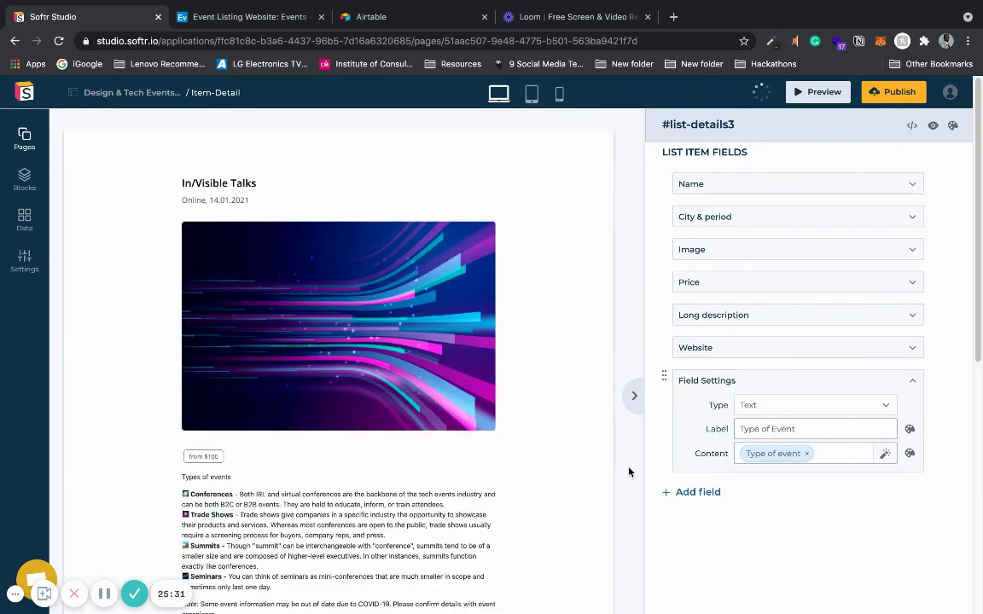
scroll(629, 472, "down", 5)
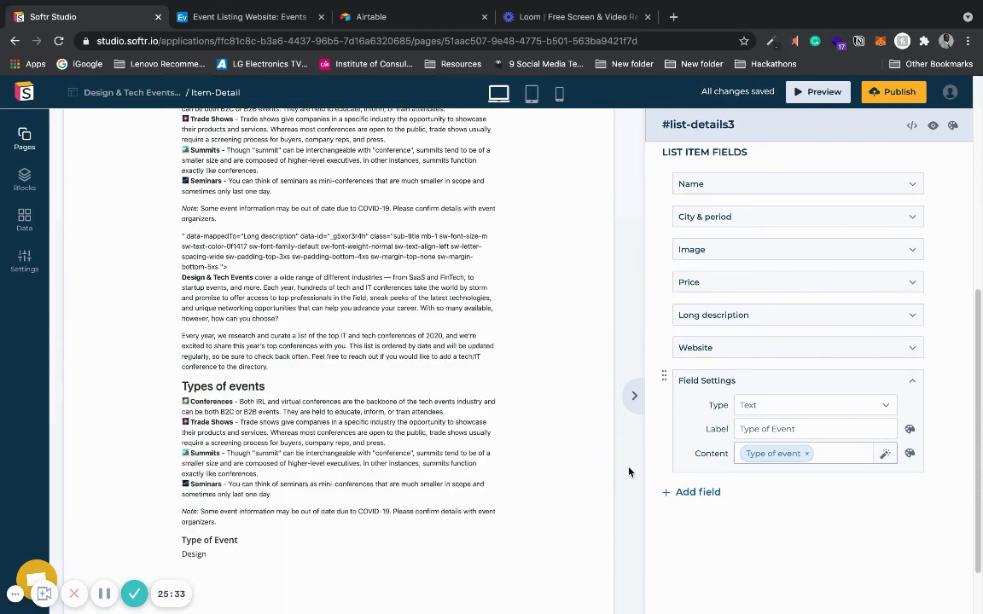
scroll(629, 472, "down", 2)
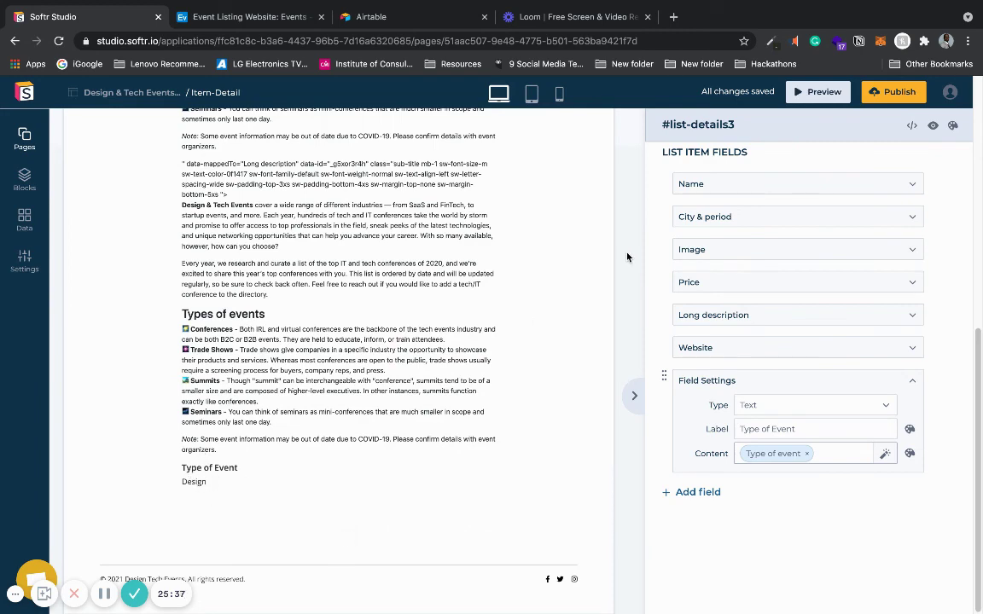
scroll(628, 256, "up", 1)
scroll(627, 257, "up", 15)
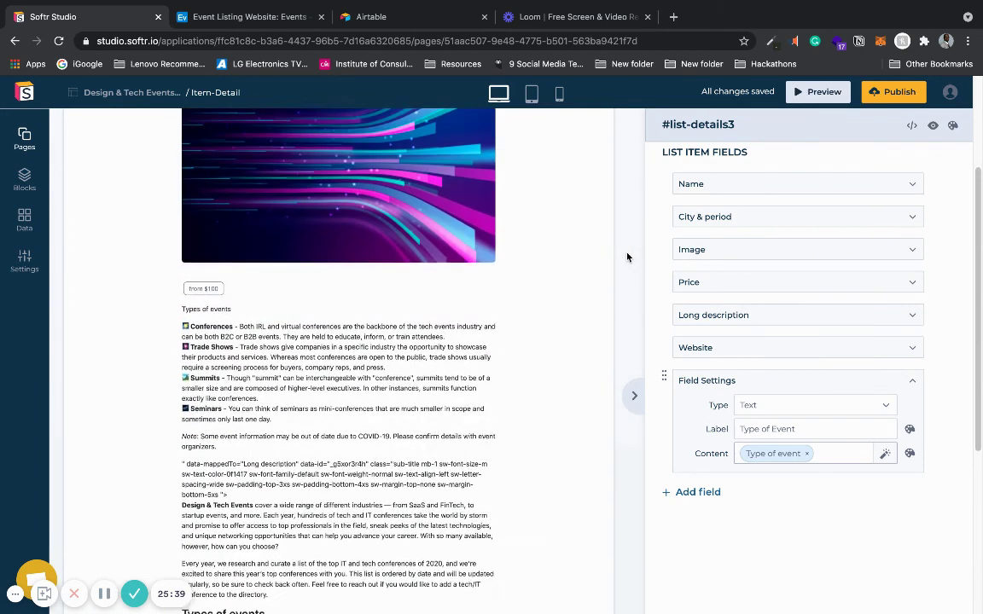
Step: Open the Home page in the editor and review its content from the header through the event list, forms and footer
left_click(24, 139)
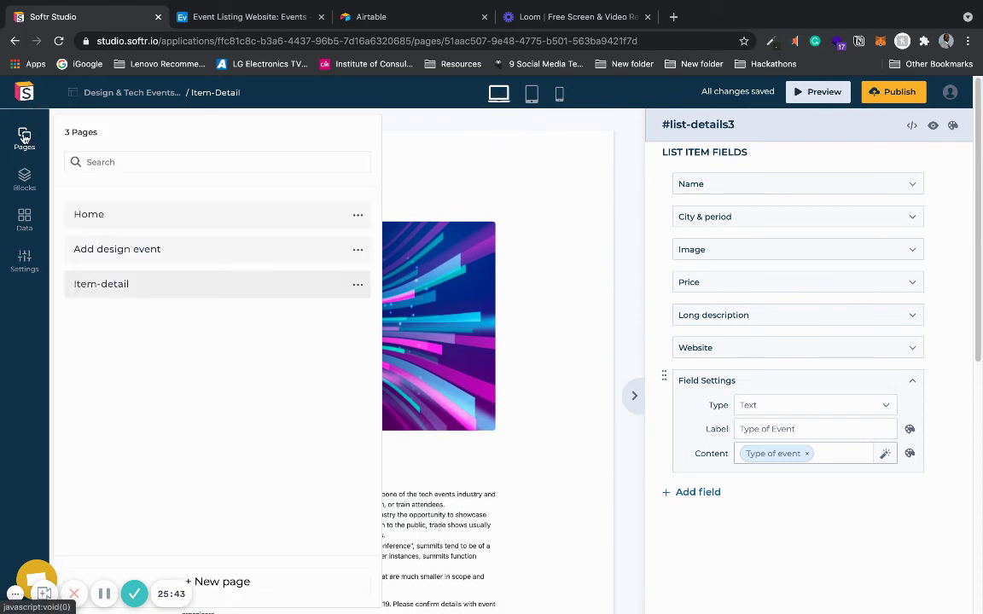
left_click(120, 215)
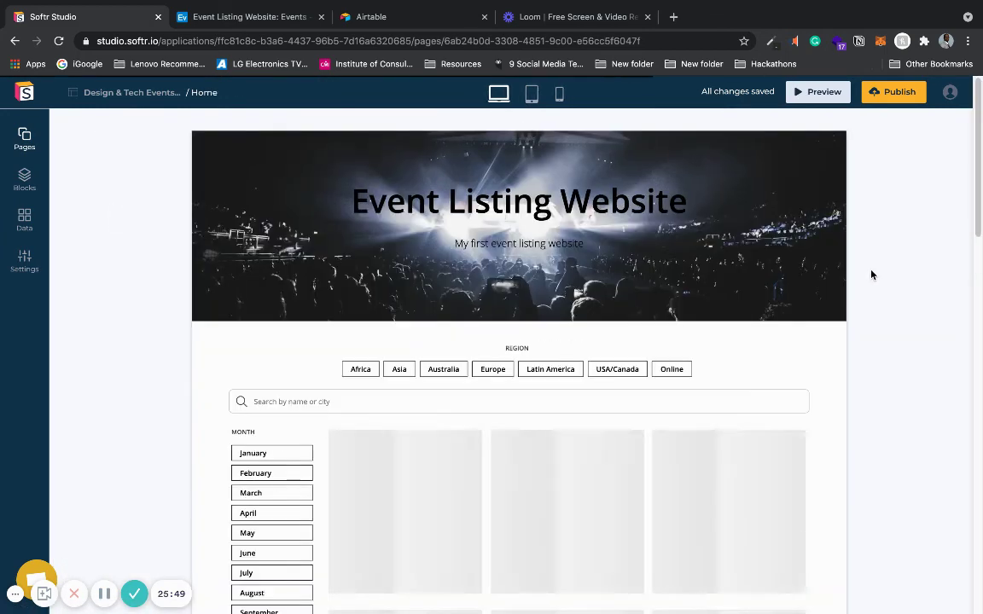
scroll(871, 274, "down", 5)
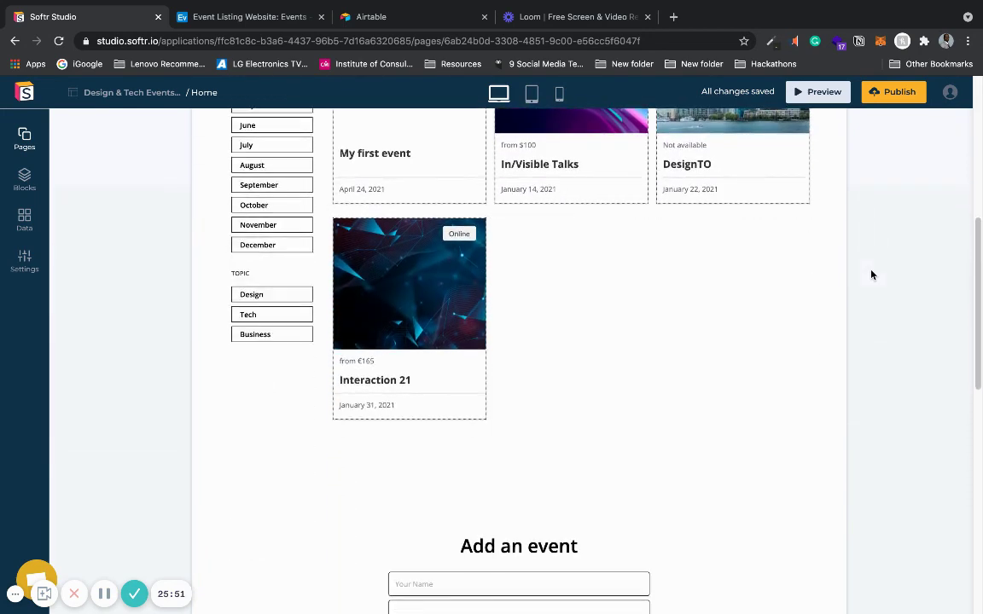
scroll(589, 243, "down", 3)
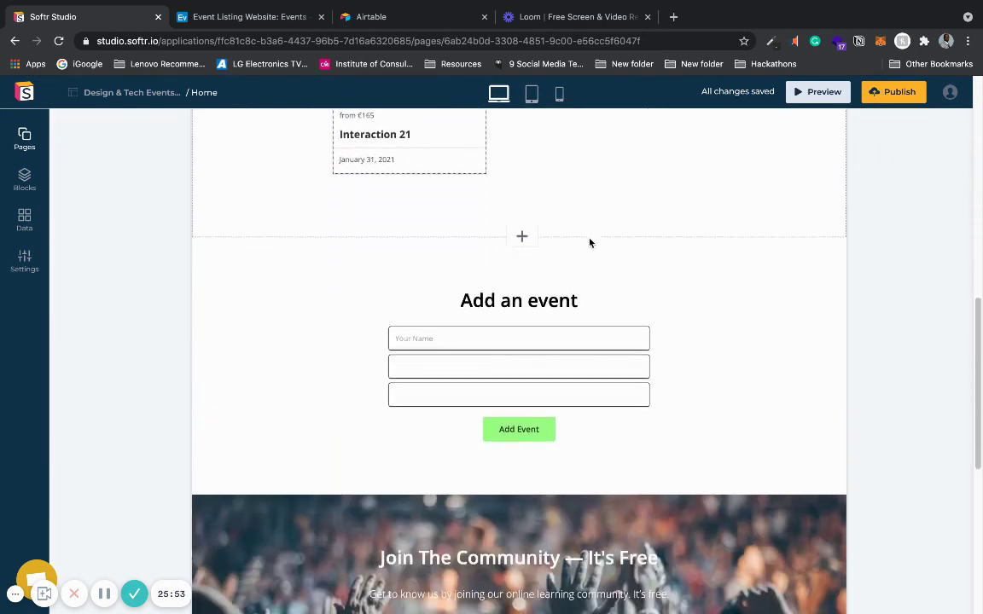
scroll(589, 243, "down", 5)
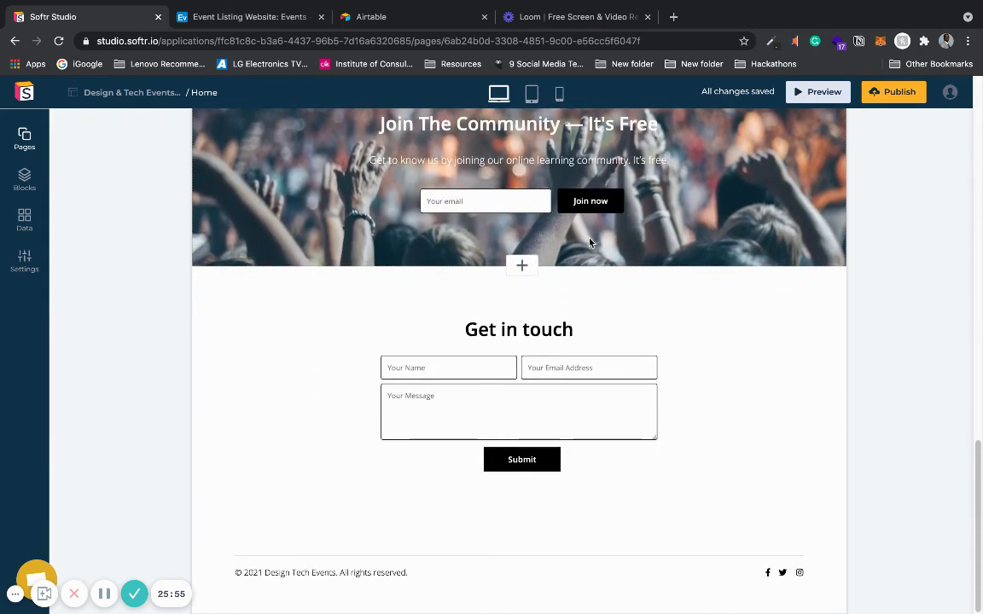
scroll(589, 243, "up", 5)
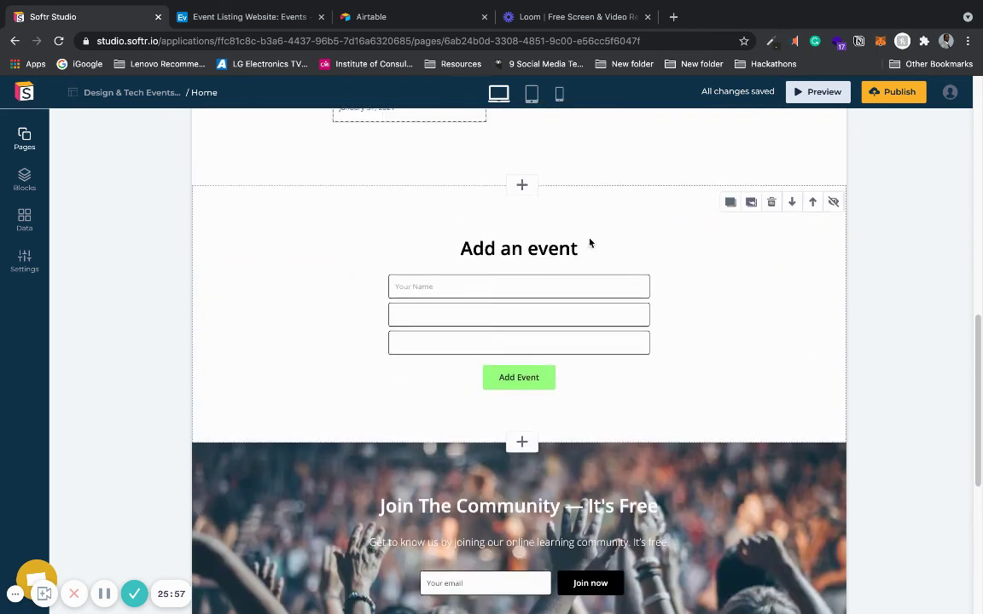
scroll(589, 243, "up", 8)
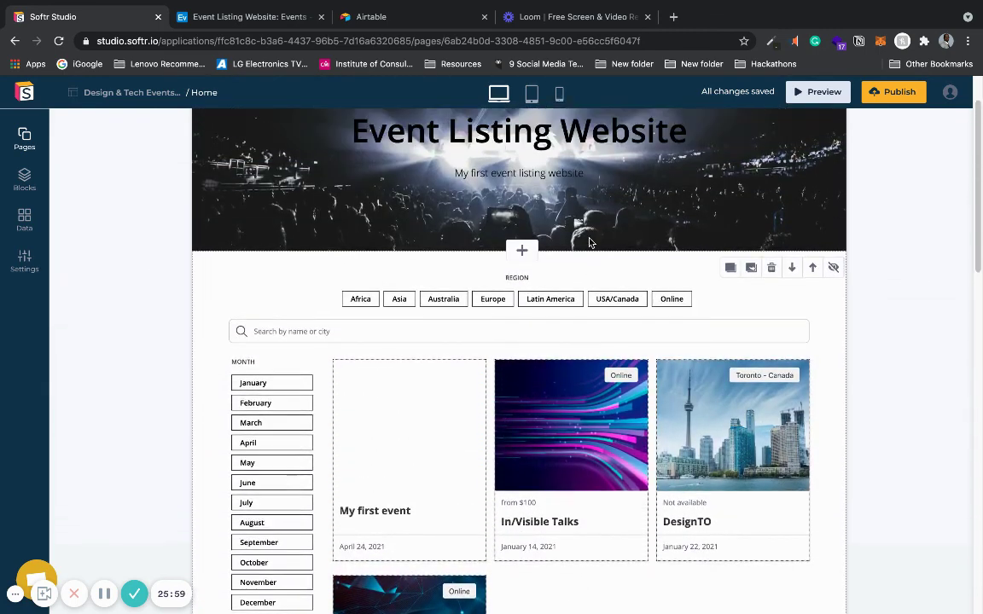
scroll(588, 243, "up", 1)
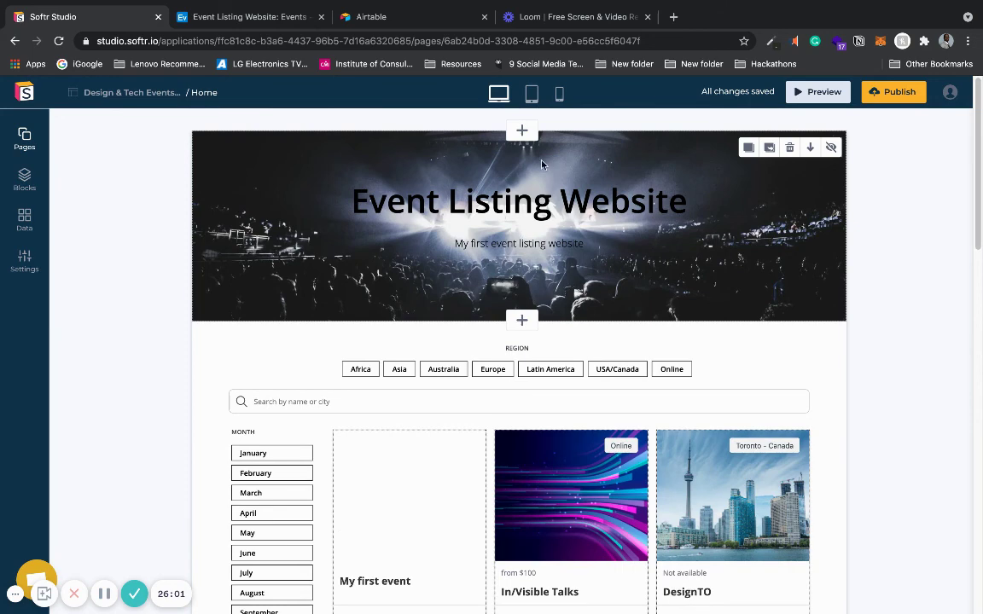
Step: Check the Home page's tablet layout, including the filters, event cards and the "Add an event" form
left_click(530, 95)
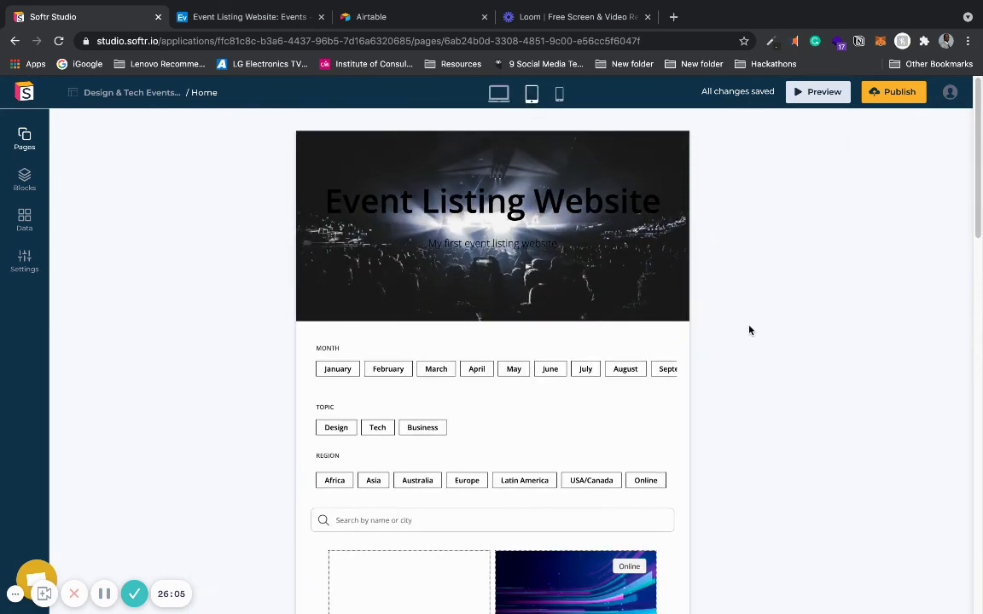
scroll(749, 331, "down", 1)
scroll(749, 330, "down", 6)
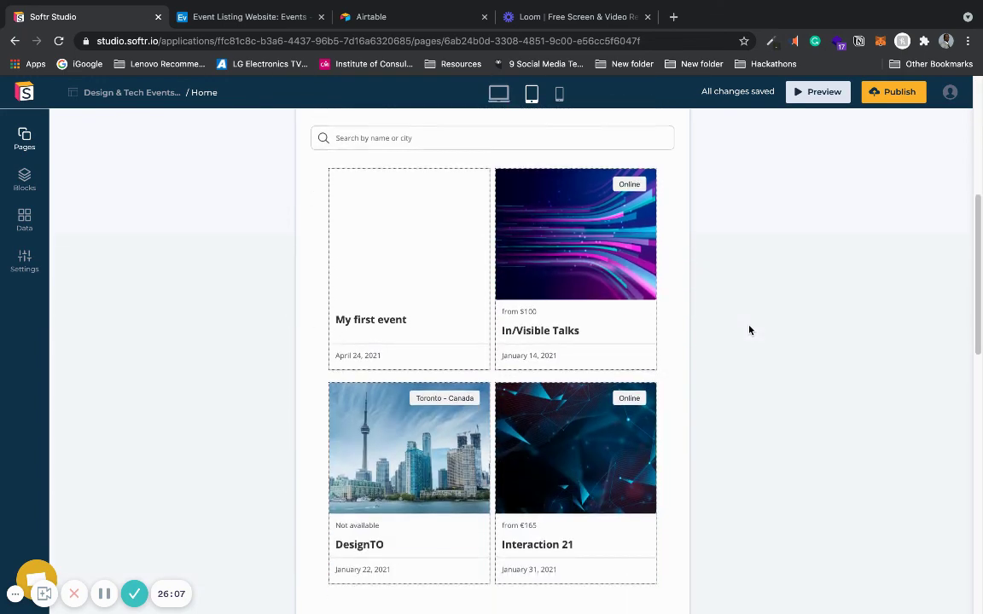
scroll(749, 330, "down", 2)
scroll(749, 330, "up", 3)
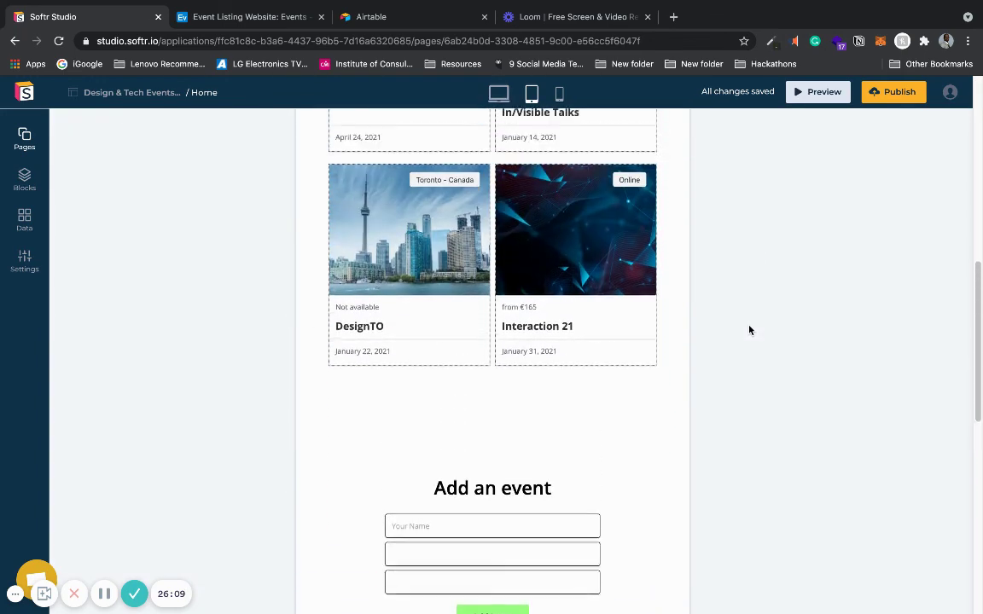
scroll(749, 330, "up", 5)
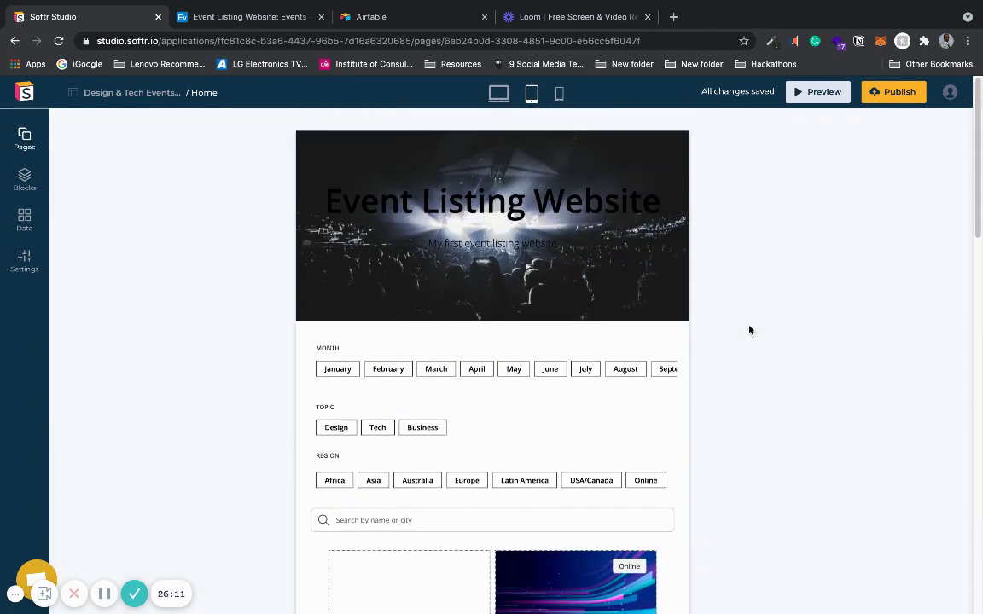
Step: Check the Home page's mobile layout down to the "Add an event" form and return to the desktop layout
left_click(559, 94)
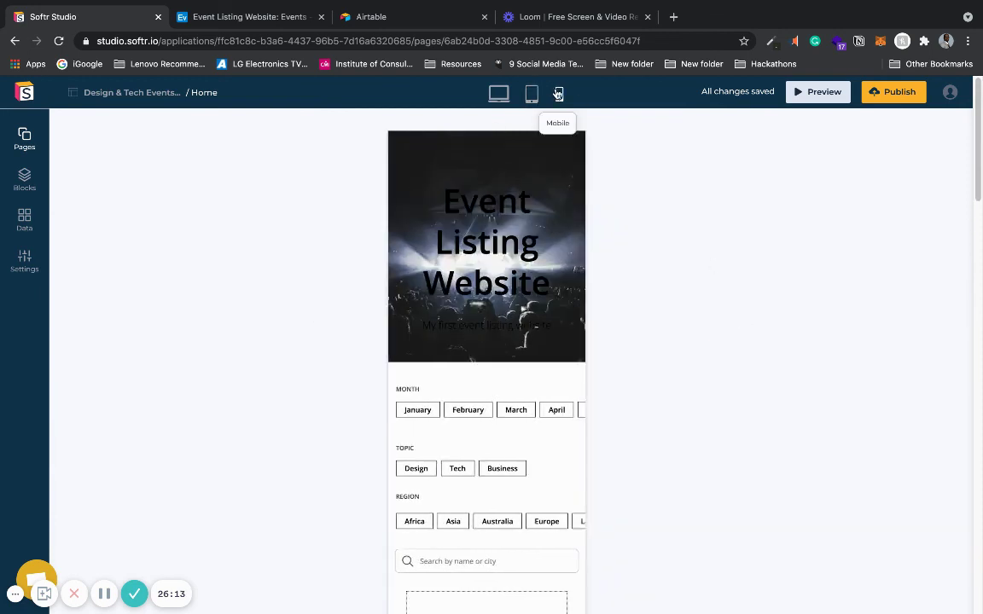
scroll(607, 258, "down", 5)
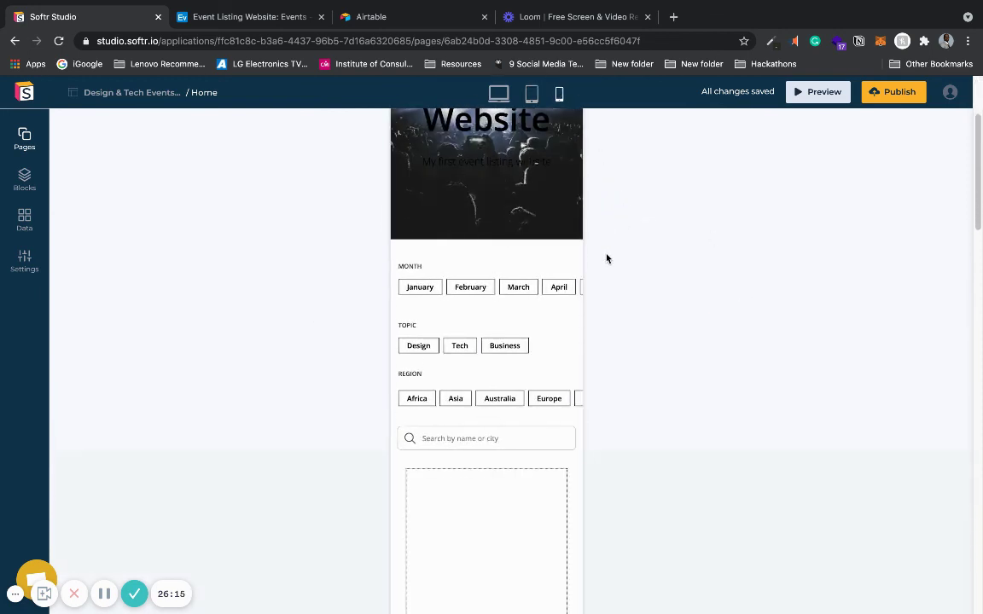
scroll(607, 258, "down", 7)
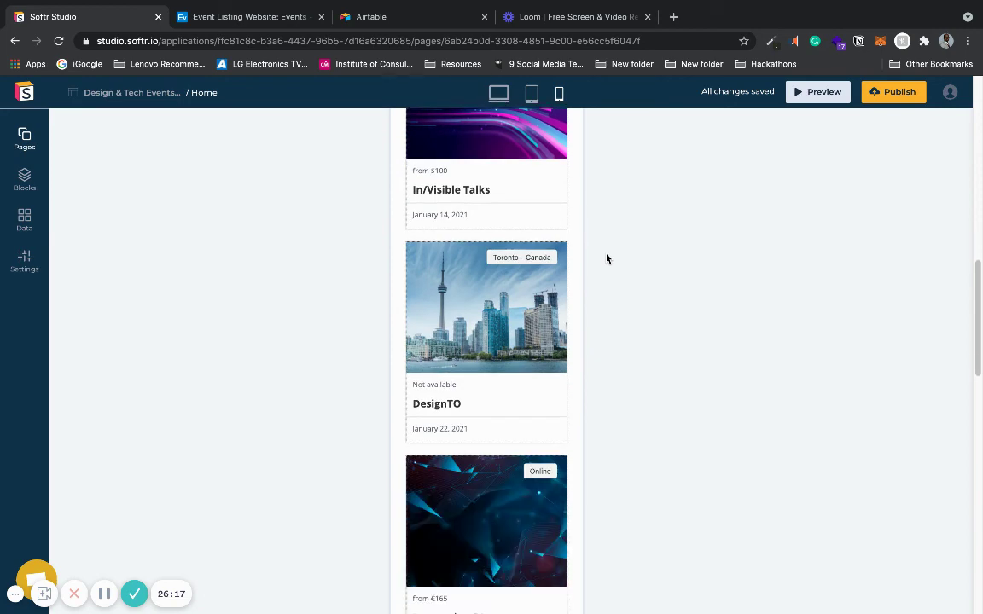
scroll(607, 258, "down", 4)
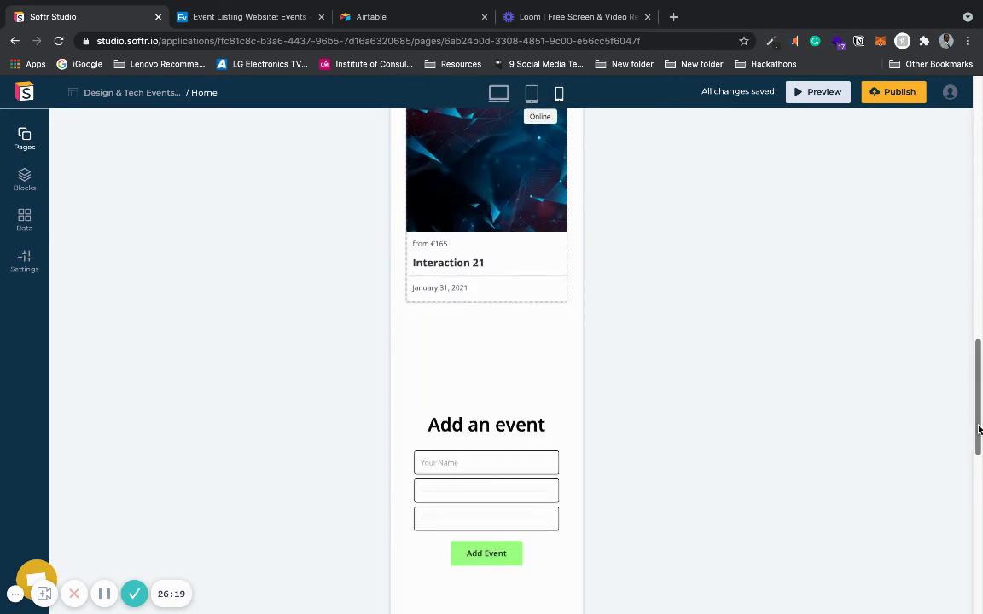
left_click_drag(978, 428, 953, 170)
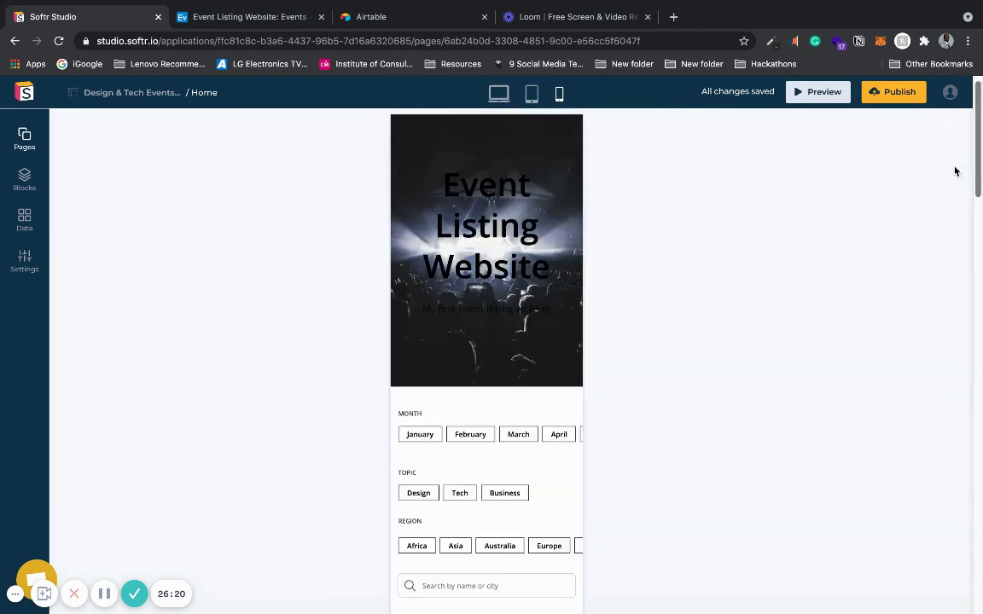
left_click(499, 94)
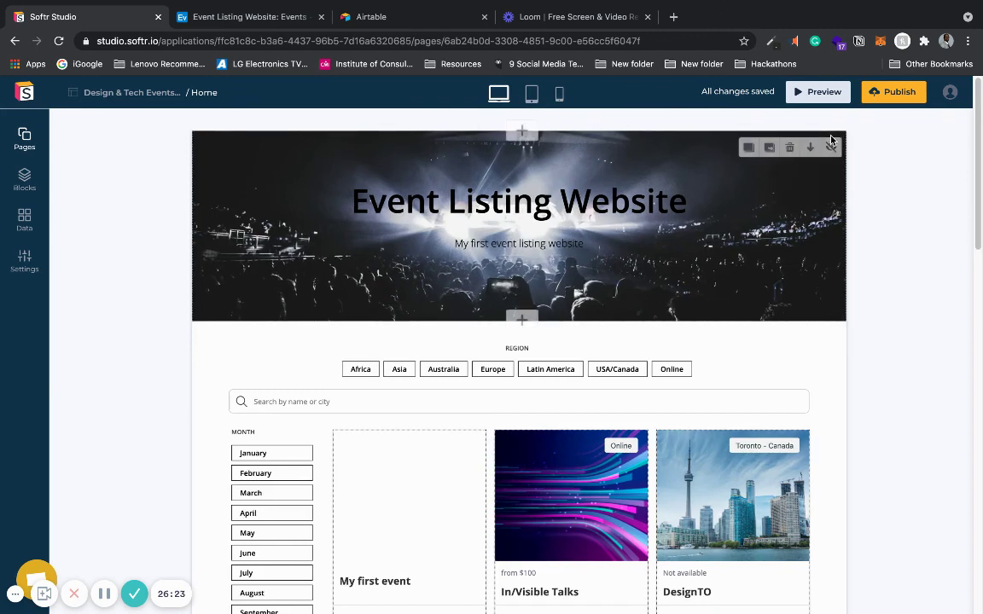
Step: Set the site's subdomain to eventlistingwebsite and publish the site
left_click(892, 92)
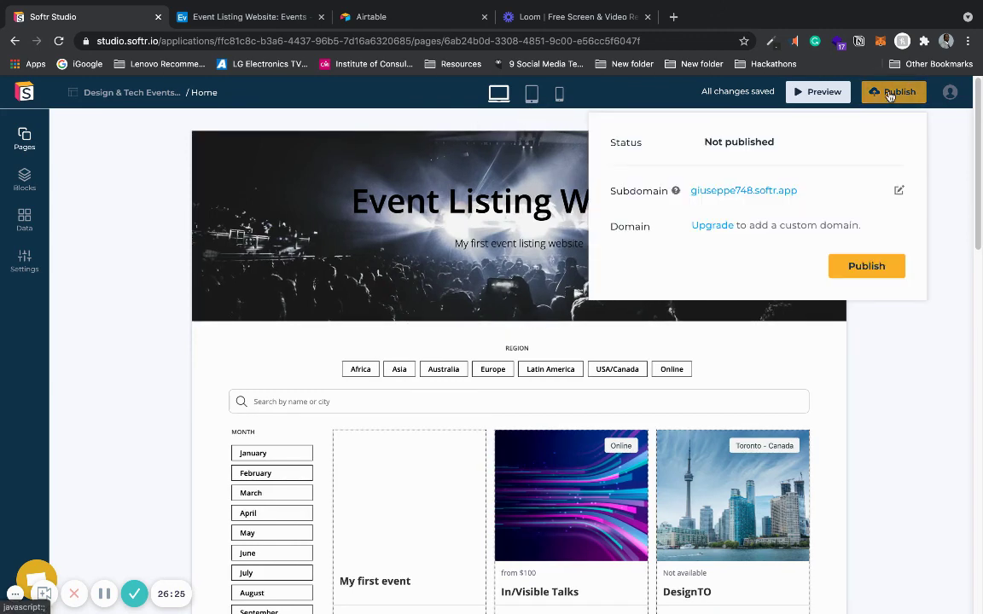
left_click(899, 192)
left_click_drag(823, 190, 731, 192)
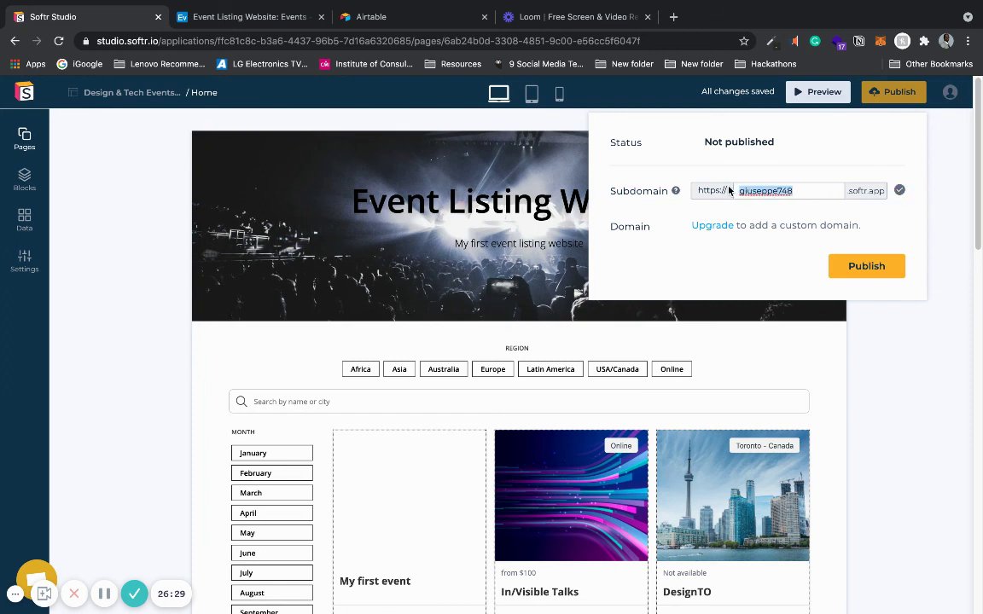
type("eventlistingwebsite")
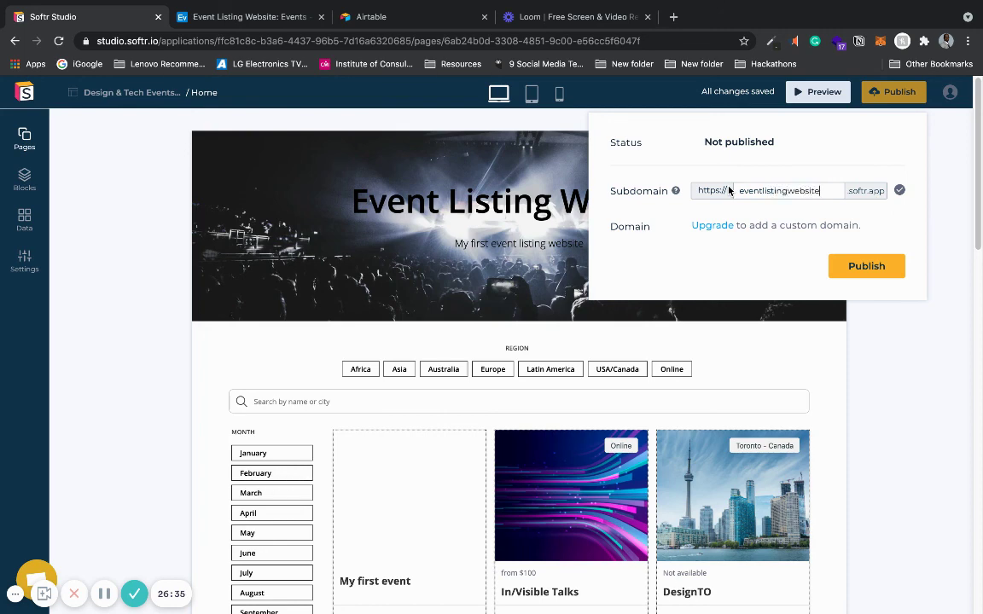
left_click(899, 193)
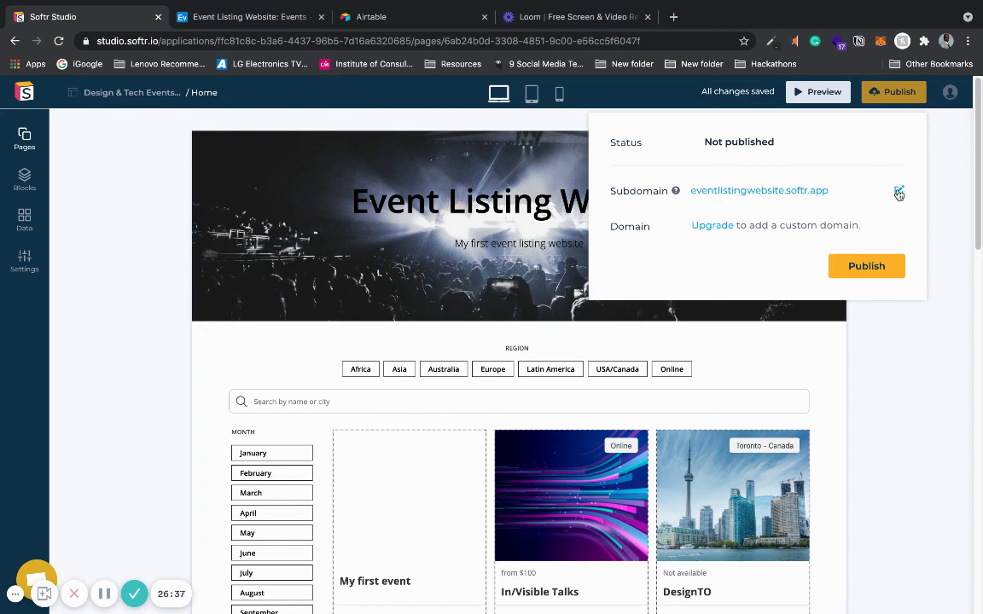
left_click(854, 275)
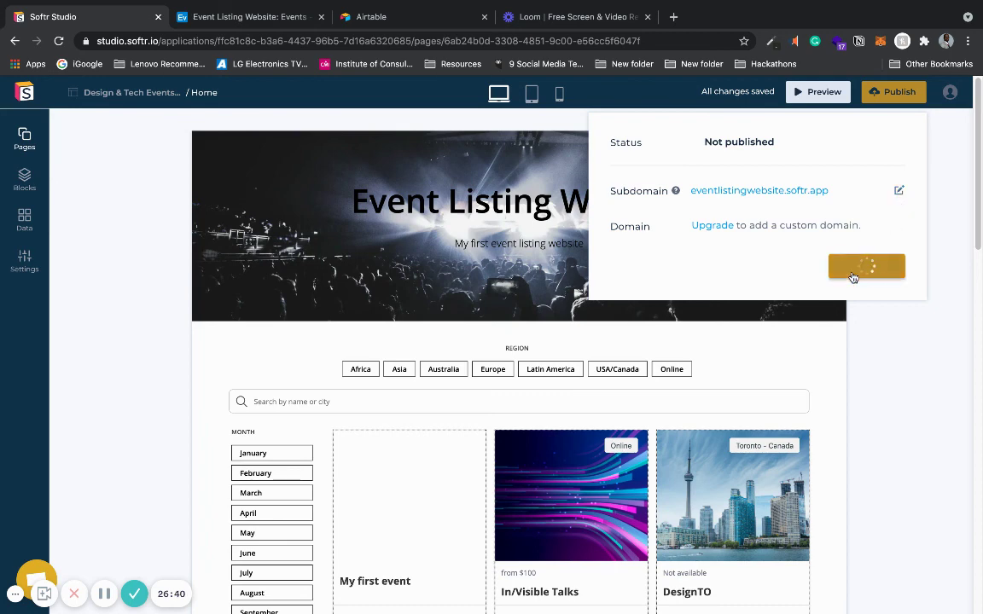
Step: Open the published site at eventlistingwebsite.softr.app and review the header, filters, event list and "Add an event" form
left_click(795, 209)
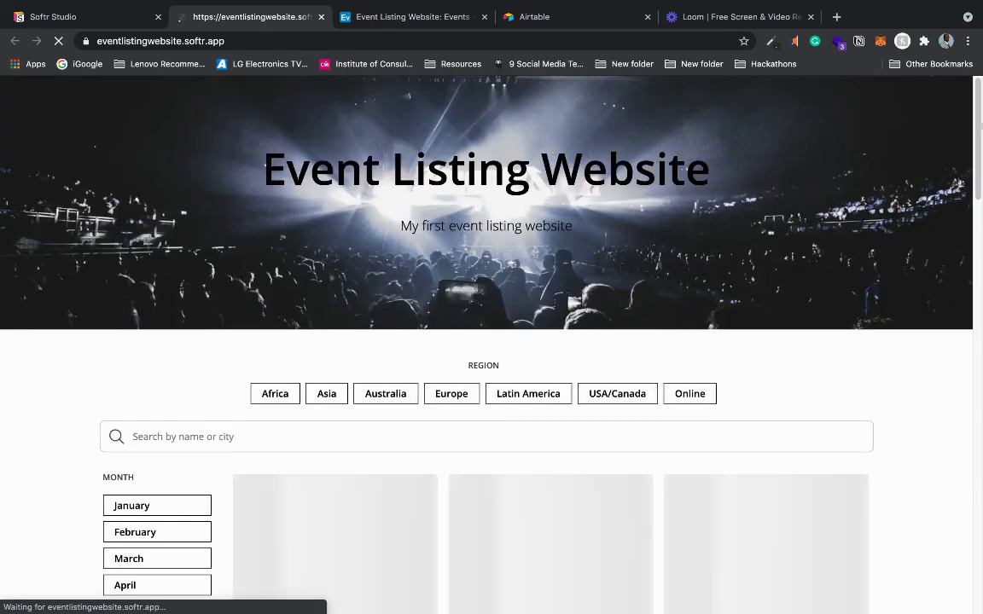
scroll(979, 136, "down", 1)
left_click_drag(980, 136, 974, 290)
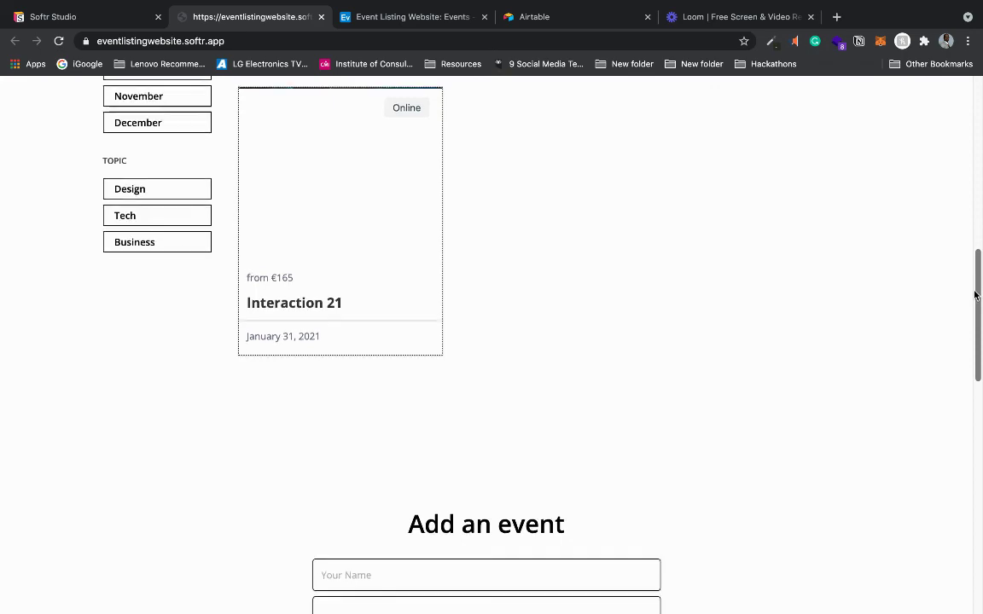
left_click_drag(975, 290, 917, 234)
scroll(917, 234, "up", 10)
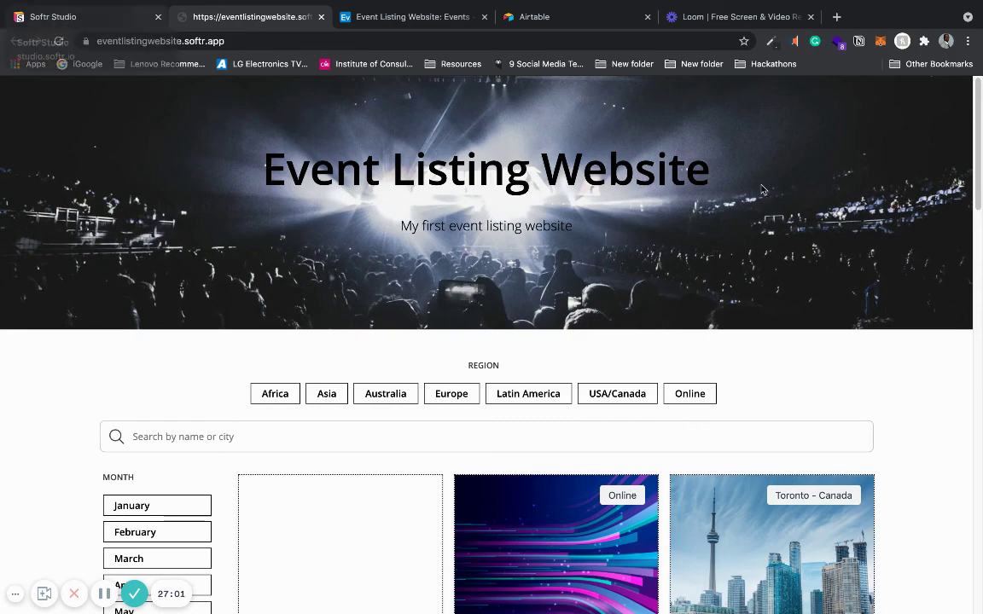
scroll(975, 208, "down", 3)
left_click_drag(975, 209, 956, 364)
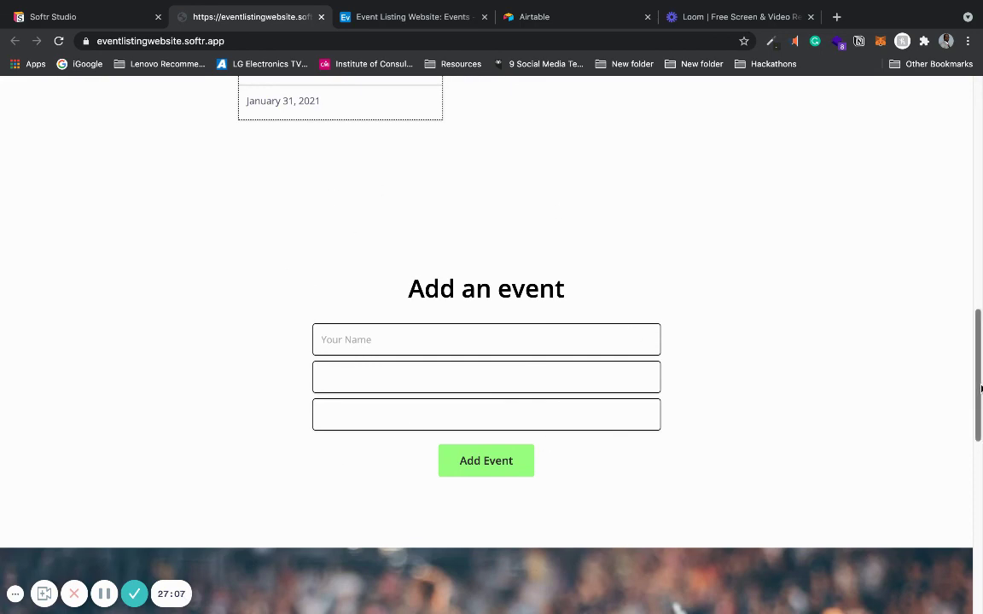
left_click_drag(975, 376, 950, 410)
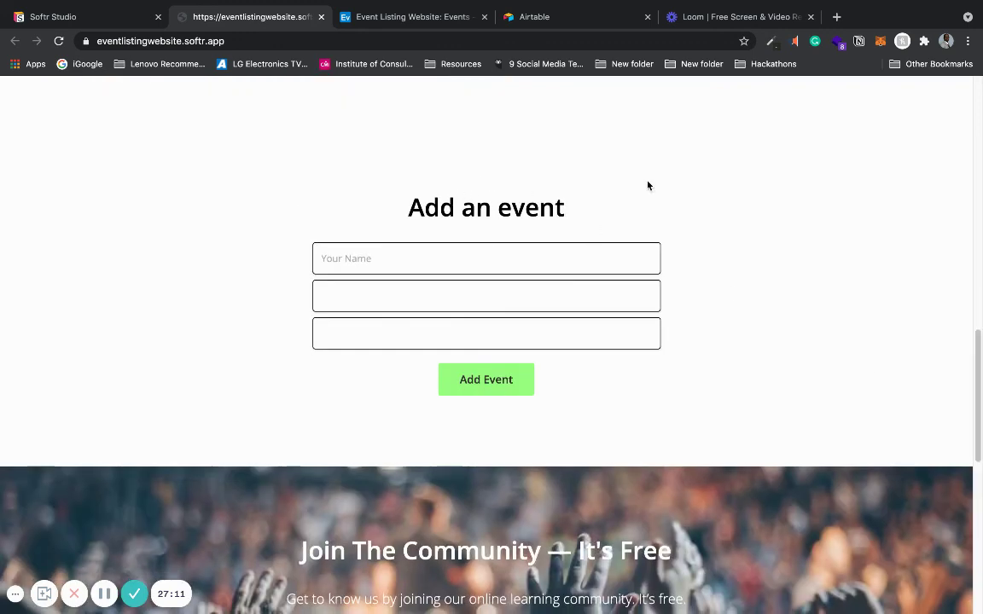
left_click_drag(974, 368, 935, 305)
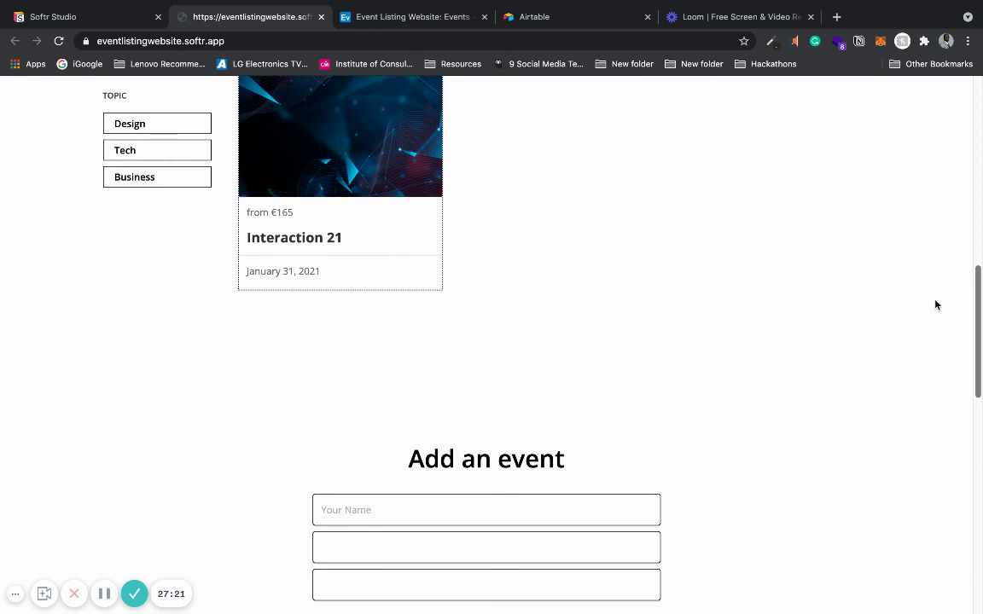
scroll(935, 306, "up", 5)
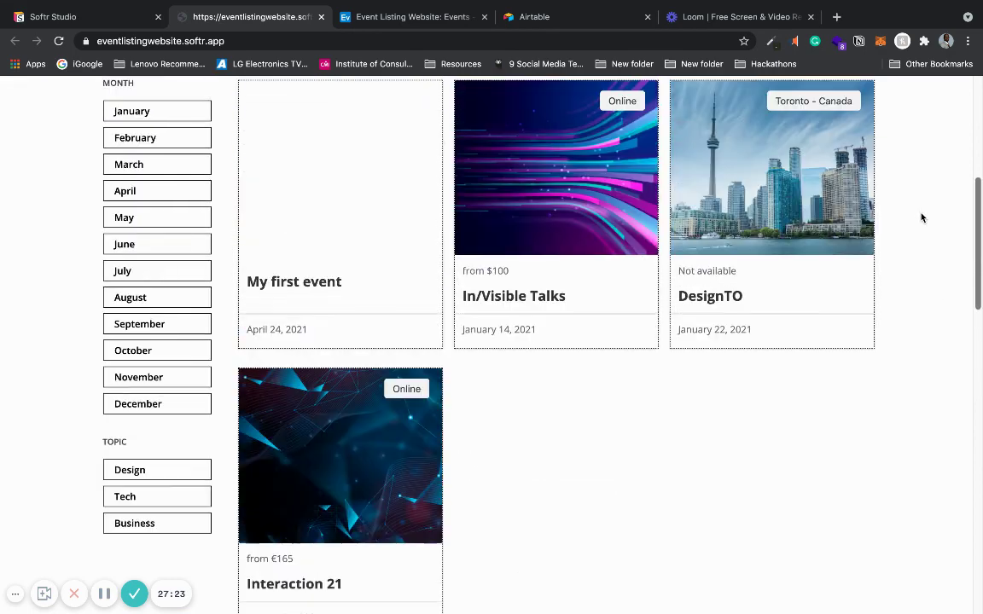
scroll(921, 213, "up", 6)
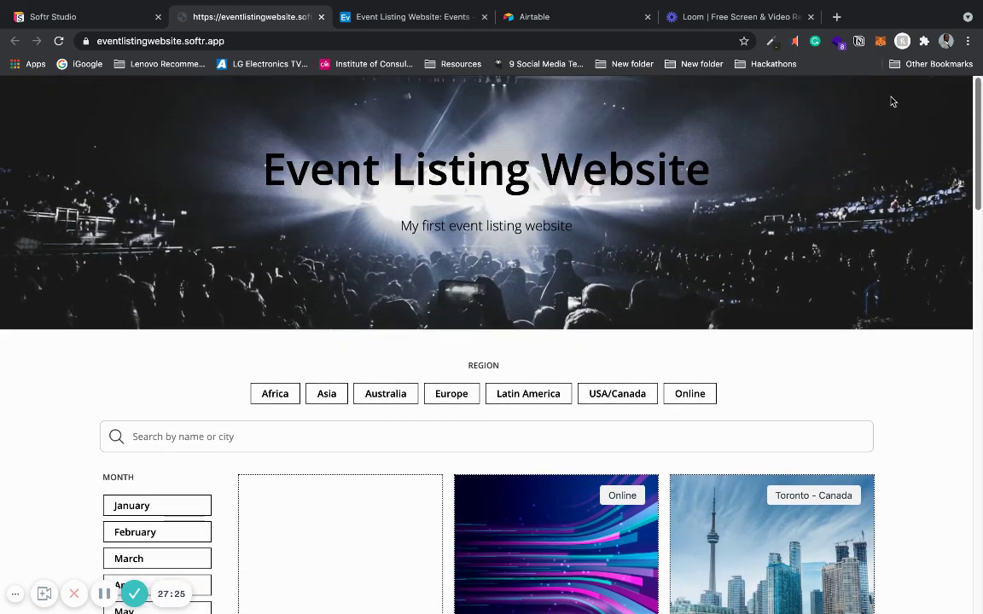